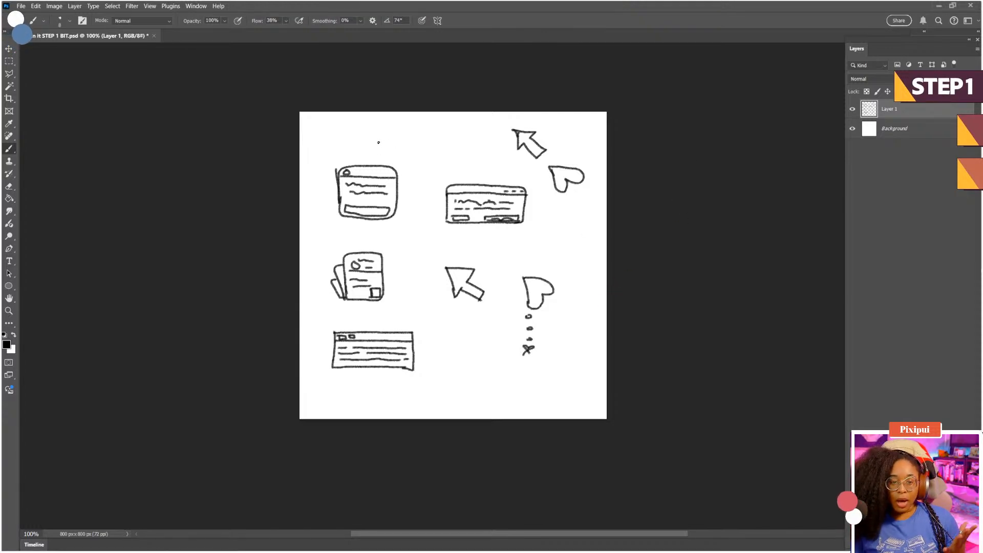
pyautogui.moveTo(475, 142)
pyautogui.mouseDown()
pyautogui.moveTo(507, 143)
pyautogui.moveTo(498, 149)
pyautogui.mouseUp()
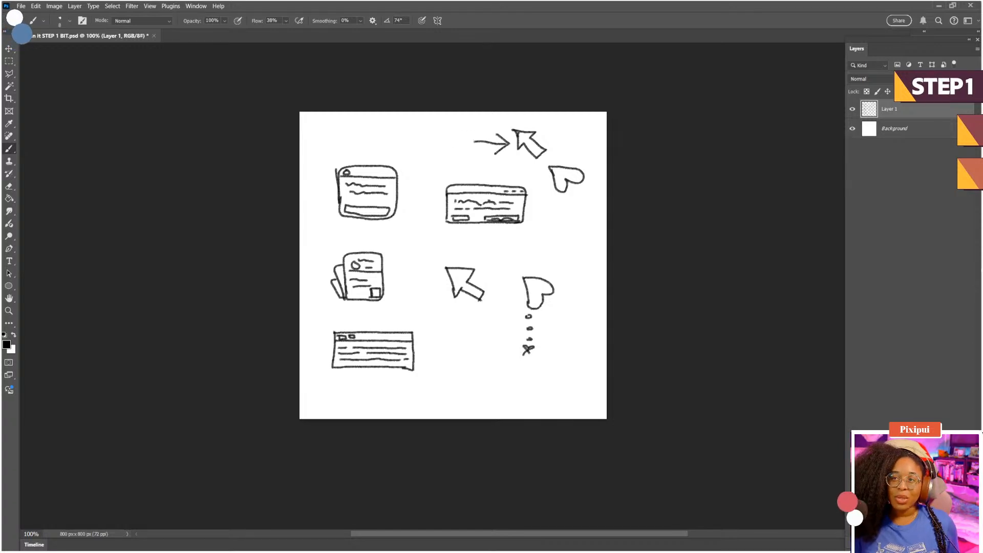
pyautogui.hotkey('ctrl', 'z')
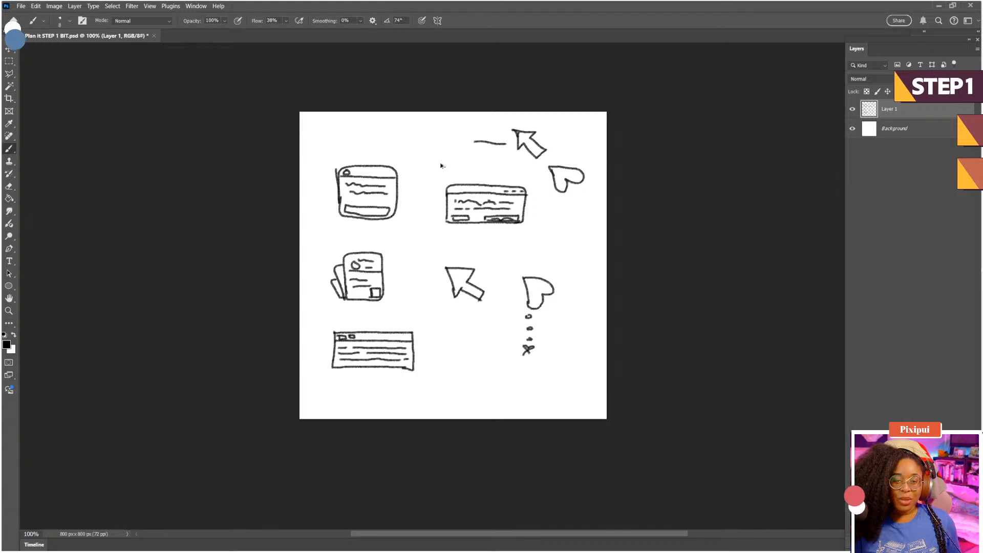
pyautogui.hotkey('ctrl', 'z')
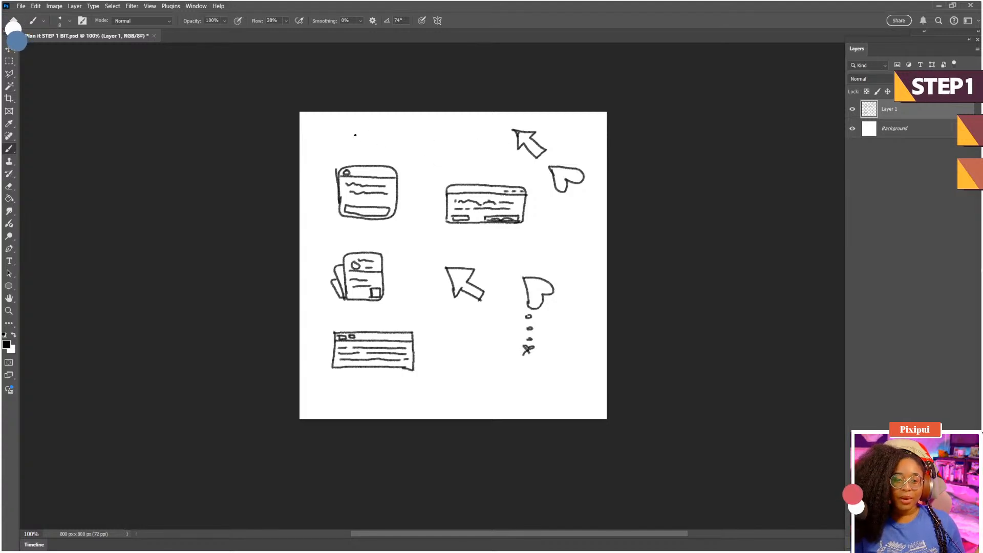
# Step: Sketch a small arrow pointing down at the upper-left window drawing and another above the space between the two upper windows
pyautogui.moveTo(356, 135); pyautogui.dragTo(363, 158)
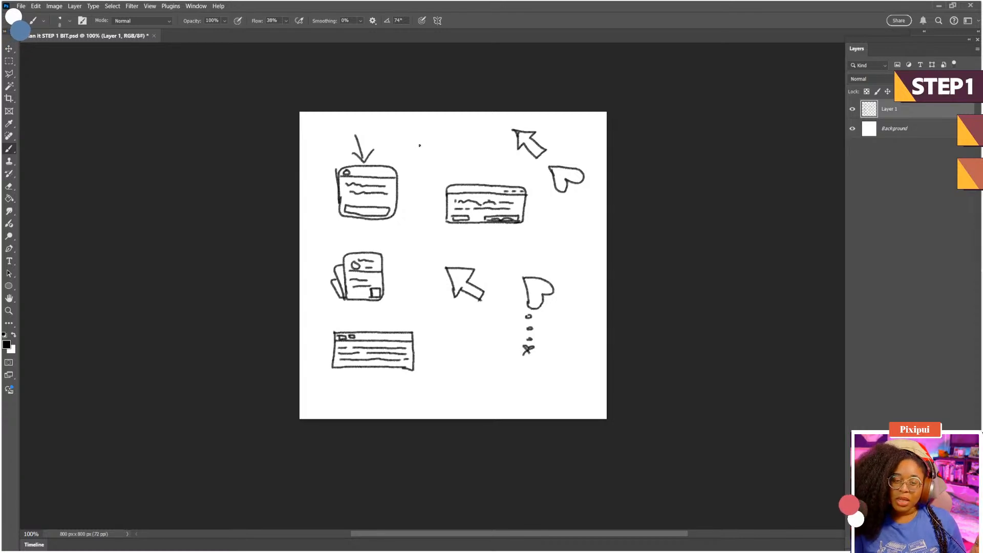
pyautogui.moveTo(438, 132)
pyautogui.mouseDown()
pyautogui.moveTo(416, 157)
pyautogui.moveTo(455, 161)
pyautogui.moveTo(457, 138)
pyautogui.moveTo(436, 134)
pyautogui.moveTo(459, 142)
pyautogui.mouseUp()
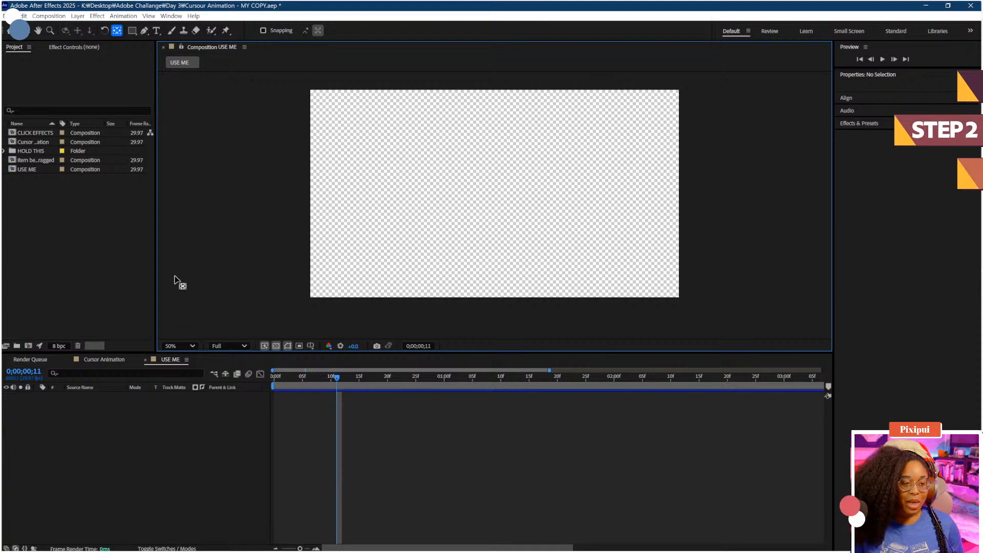
# Step: Switch to After Effects and move the USE ME composition's current time to 0;00;00;00
pyautogui.click(204, 427)
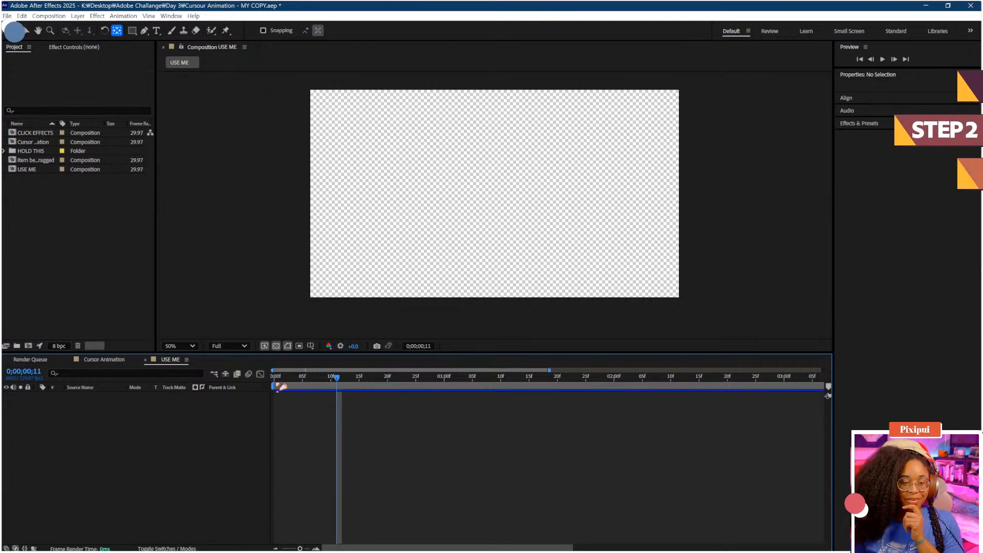
pyautogui.moveTo(277, 379); pyautogui.dragTo(247, 384)
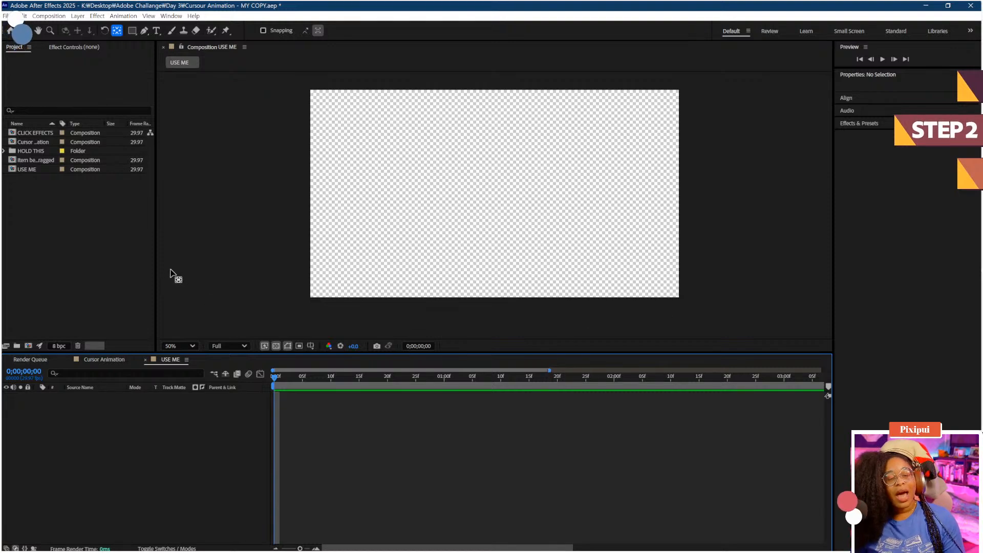
pyautogui.rightClick(106, 240)
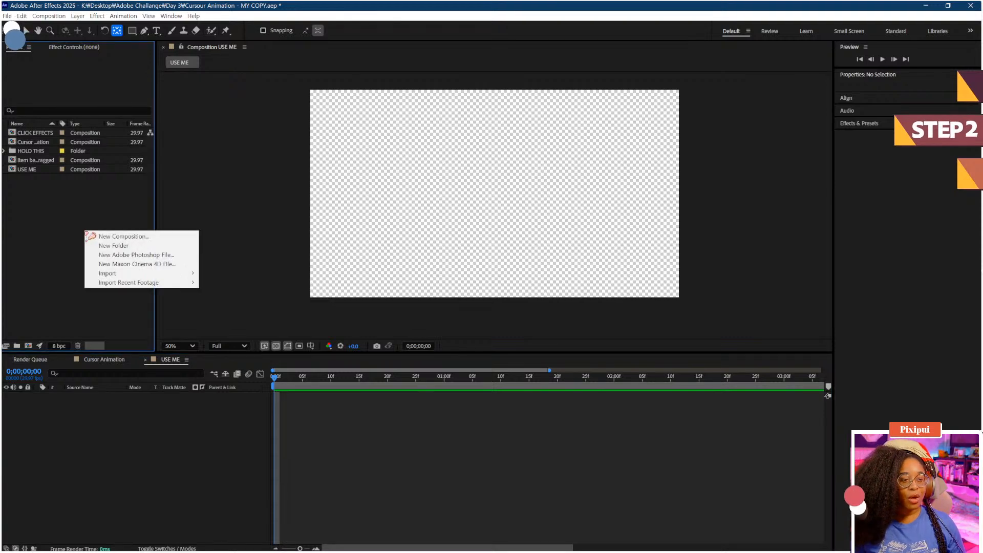
pyautogui.click(110, 237)
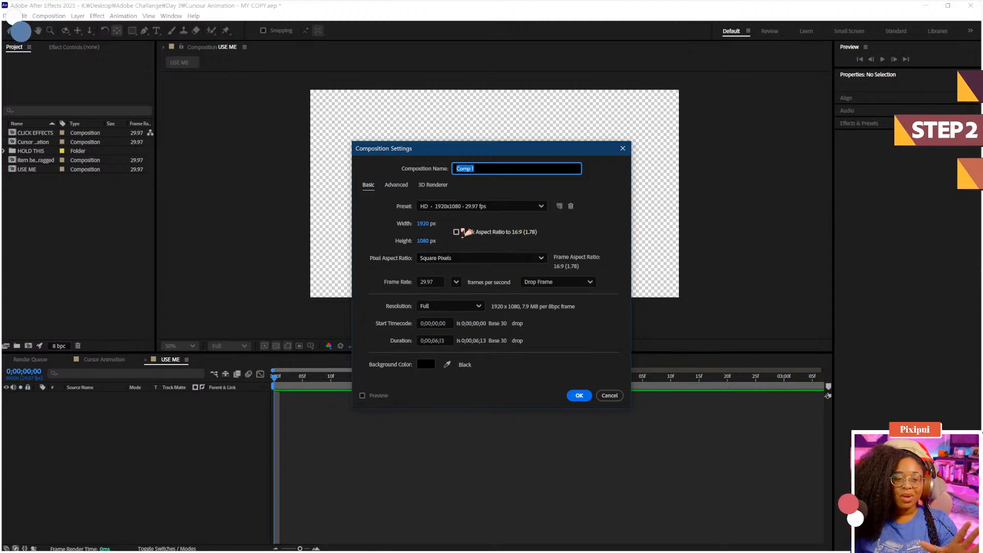
pyautogui.click(609, 396)
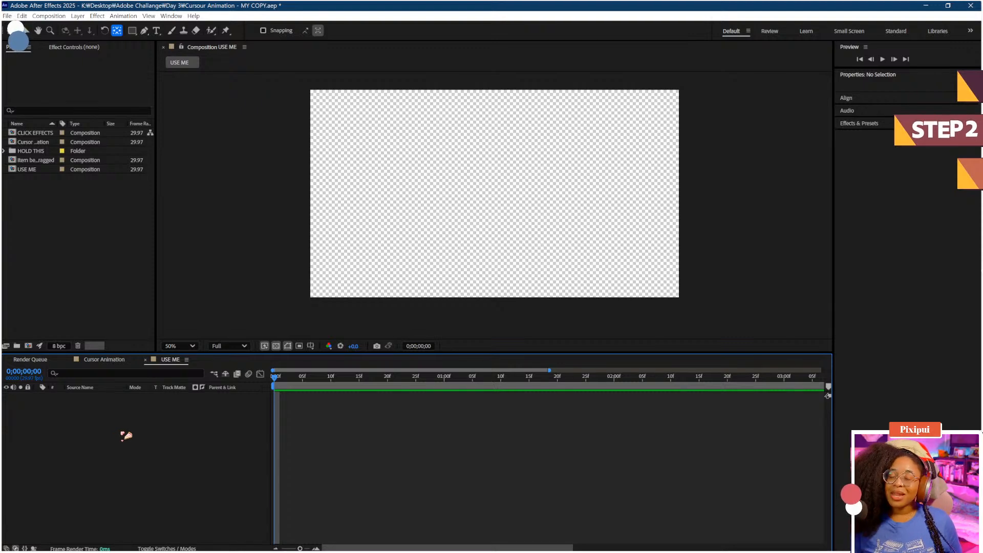
# Step: Add a white solid layer to the empty USE ME composition
pyautogui.rightClick(123, 433)
pyautogui.moveTo(228, 437)
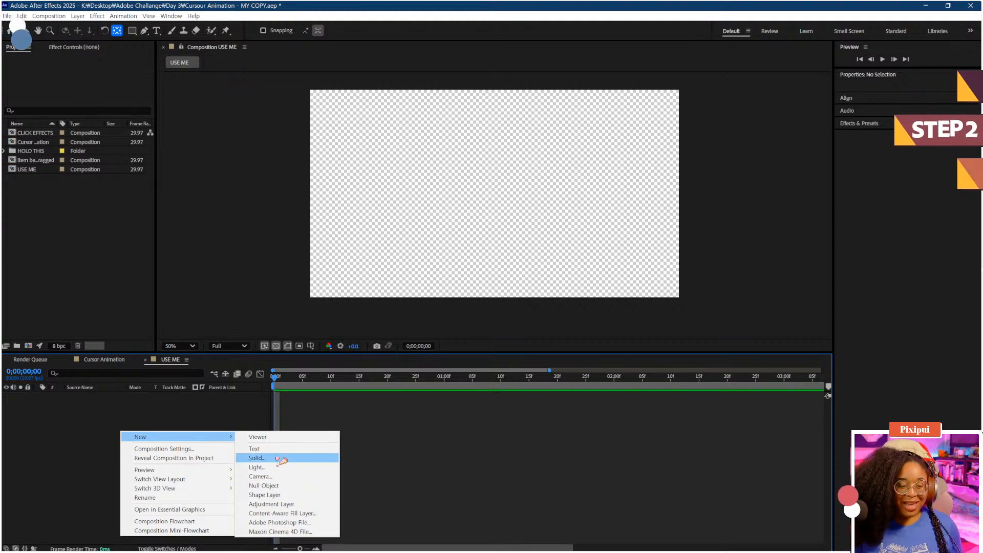
pyautogui.click(276, 457)
pyautogui.click(558, 376)
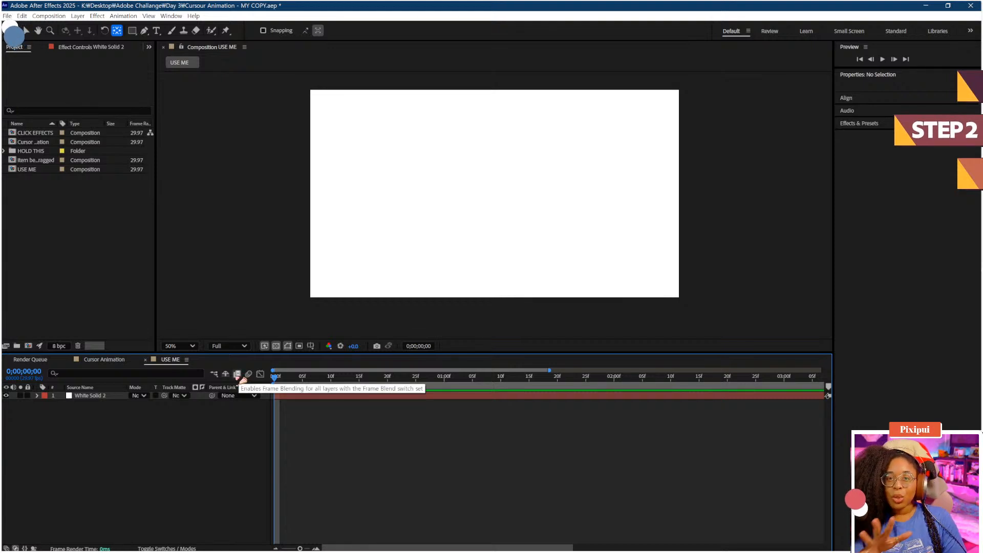
# Step: Check the composition's background by toggling the white solid's visibility and the transparency grid off and on
pyautogui.click(6, 396)
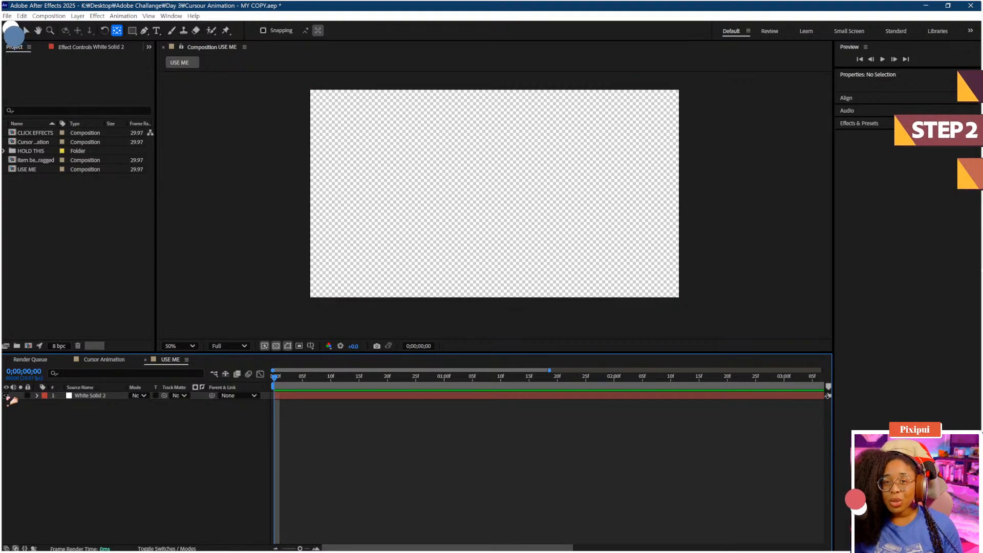
pyautogui.click(6, 395)
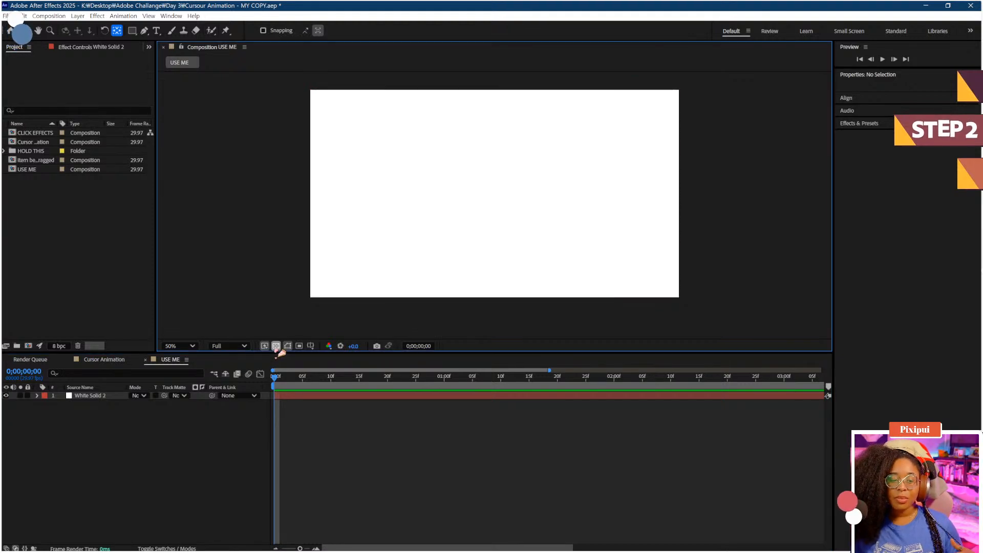
pyautogui.click(6, 396)
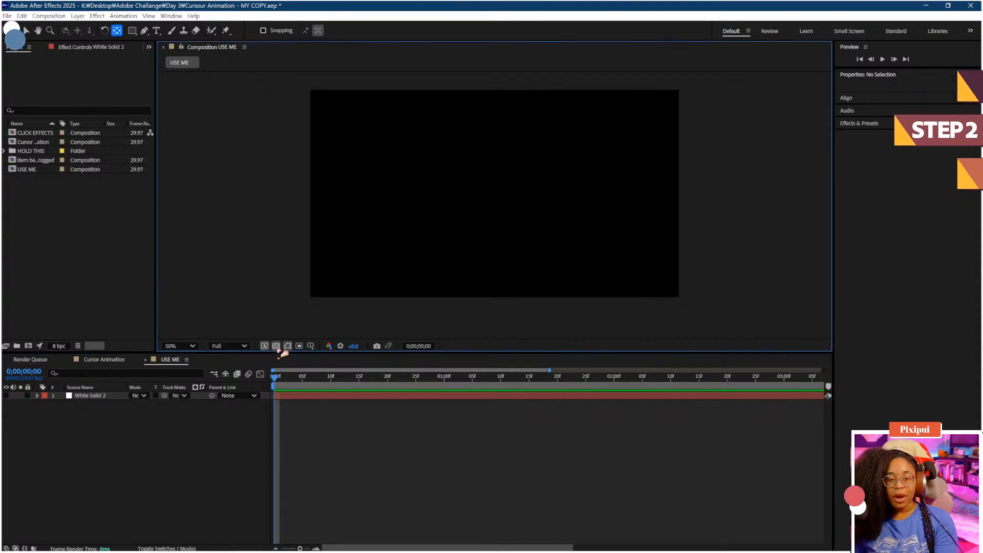
pyautogui.click(276, 346)
pyautogui.click(277, 348)
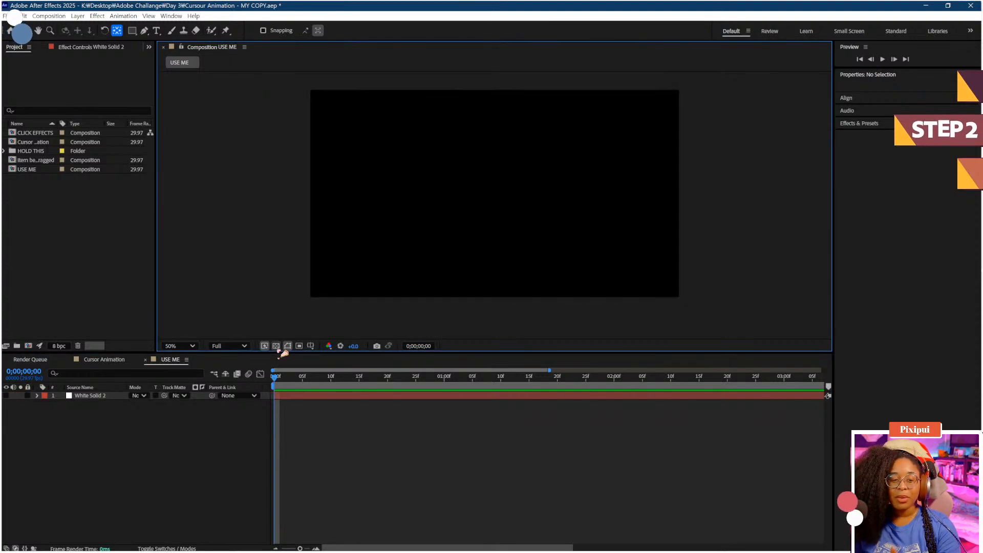
pyautogui.click(277, 347)
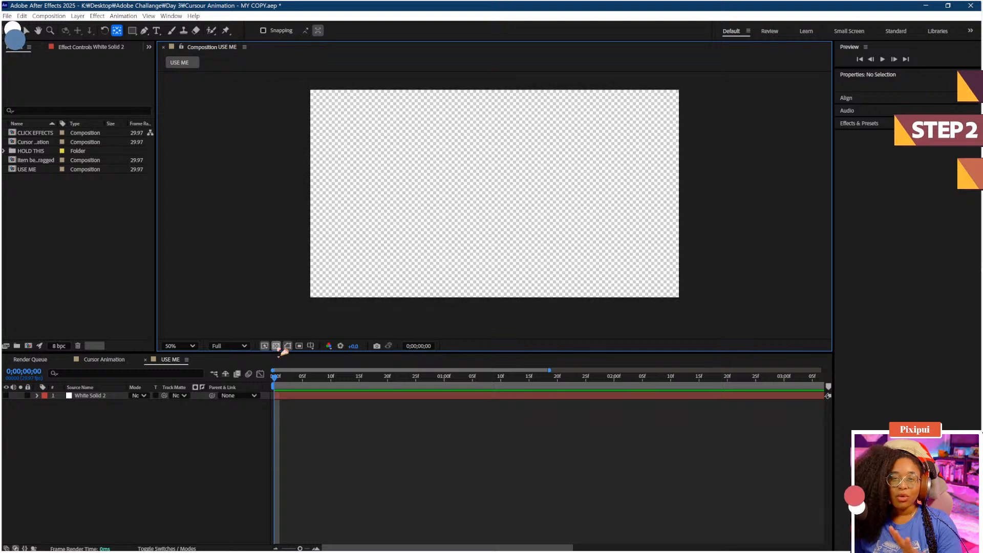
pyautogui.click(6, 395)
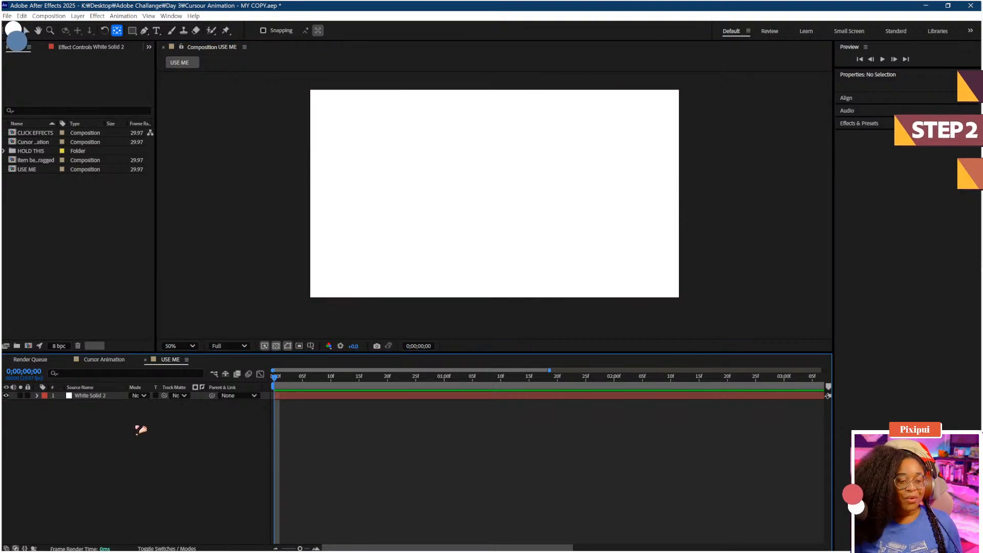
# Step: Rename the white solid layer as BG and deselect it
pyautogui.rightClick(109, 395)
pyautogui.click(123, 372)
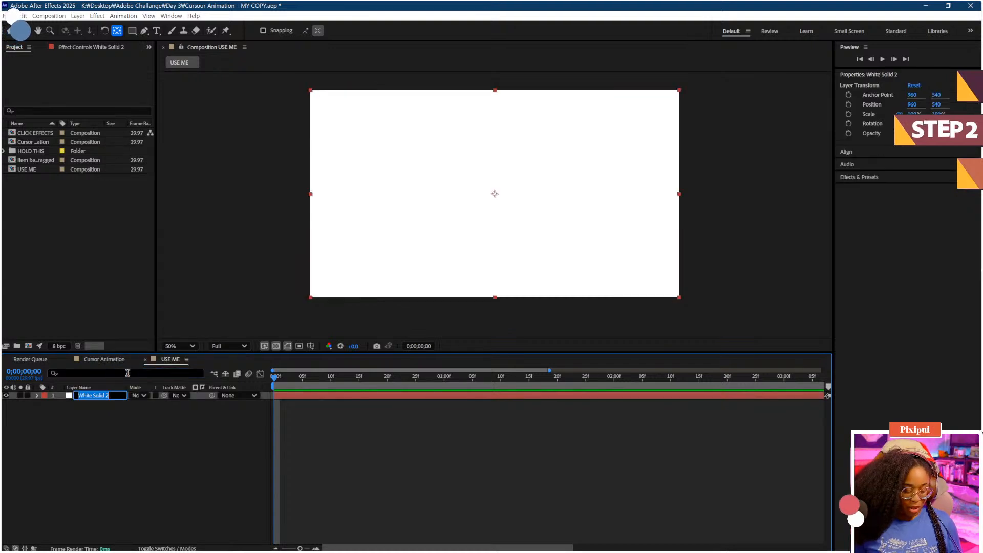
pyautogui.write('BG')
pyautogui.press('Return')
pyautogui.click(186, 476)
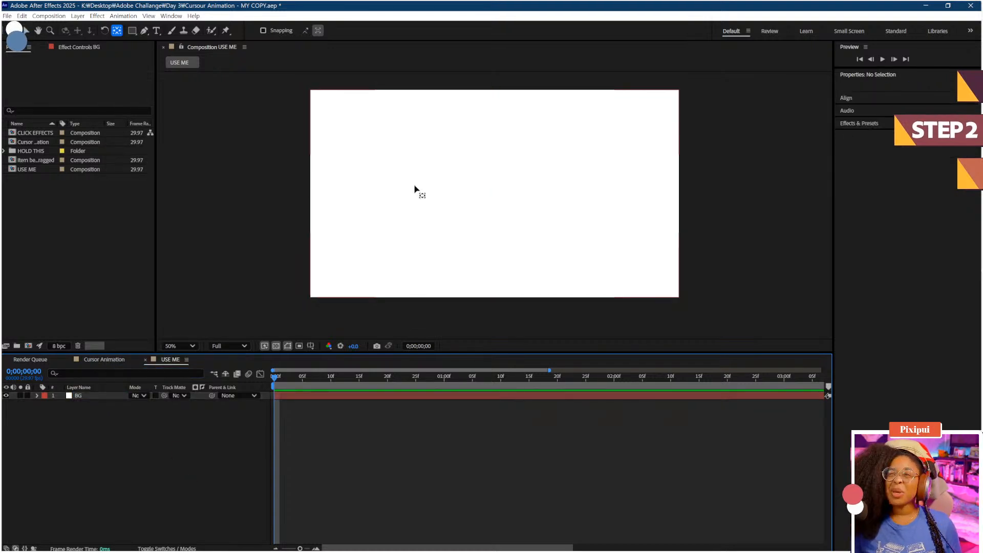
# Step: Choose the Ellipse tool and set its fill colour to a saturated orange-yellow
pyautogui.moveTo(385, 147); pyautogui.dragTo(393, 162)
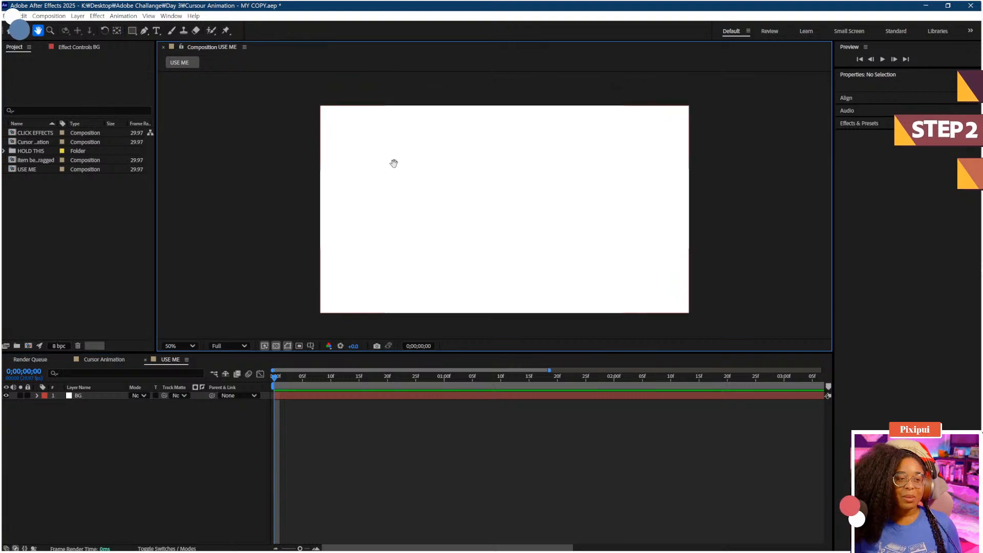
pyautogui.click(133, 31)
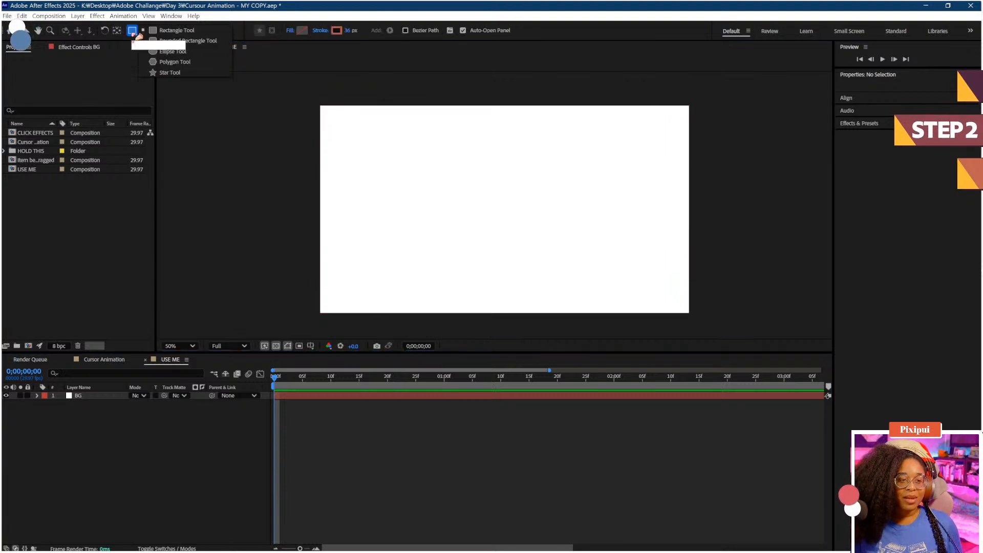
pyautogui.click(169, 54)
pyautogui.scroll(2, 450, 215)
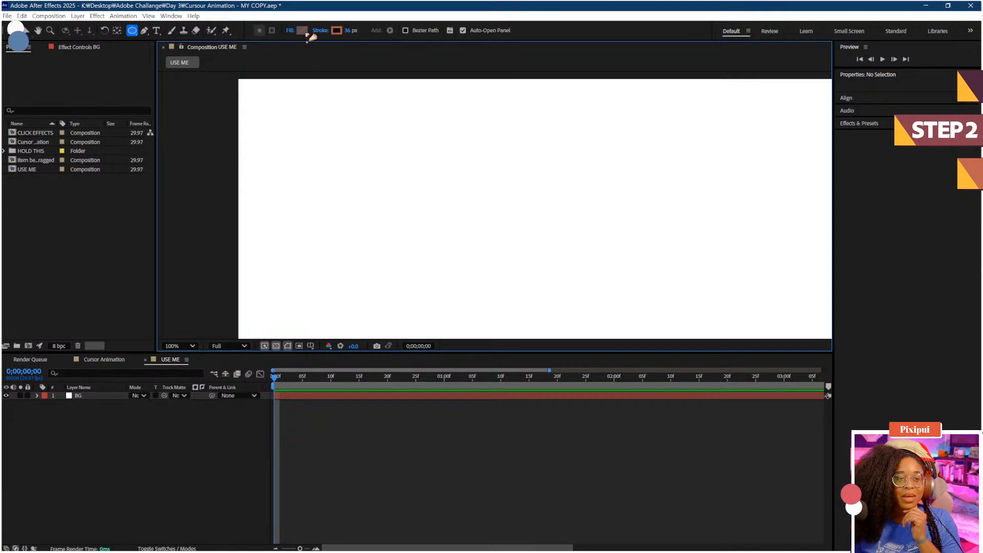
pyautogui.click(303, 31)
pyautogui.moveTo(475, 244); pyautogui.dragTo(496, 227)
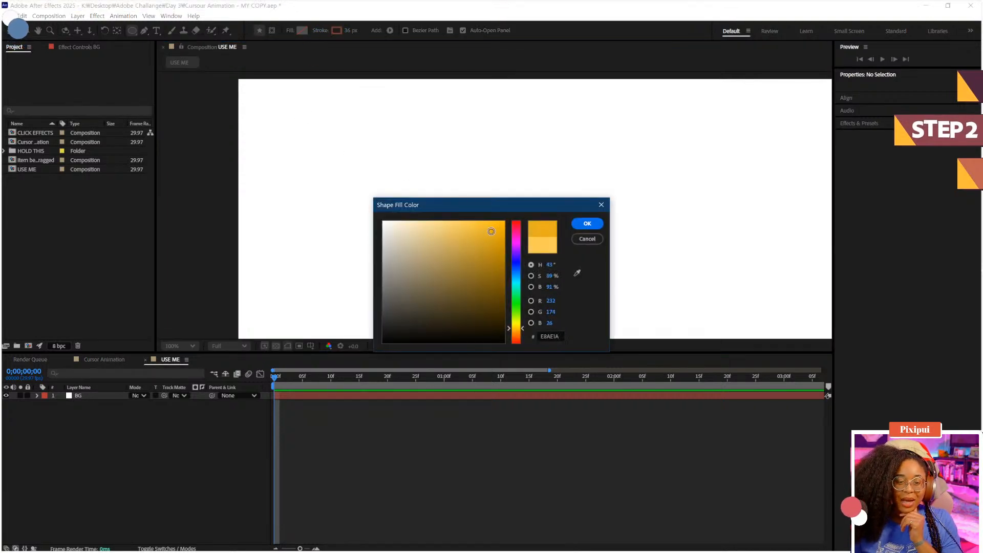
pyautogui.click(588, 224)
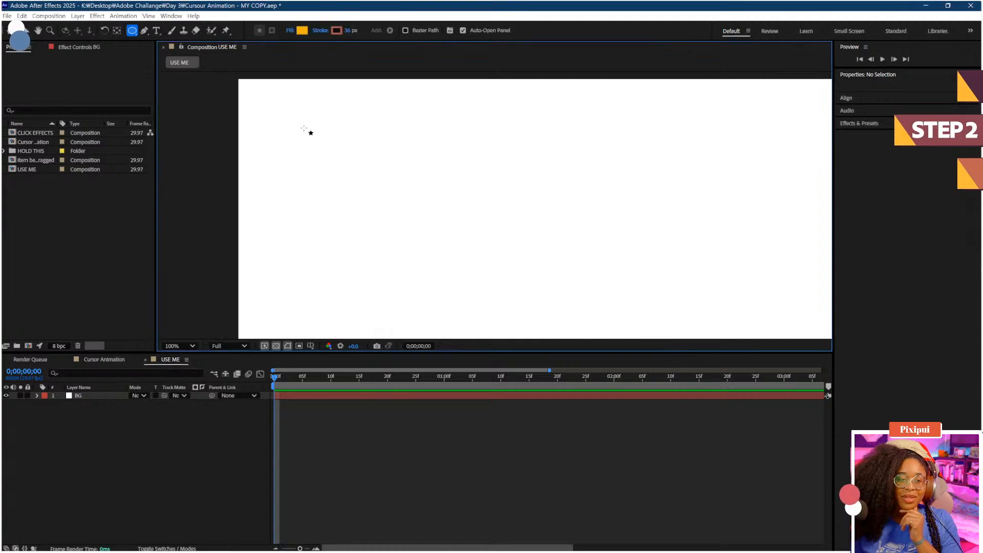
# Step: Draw a circle about 239 px across in the upper-left area of the white background
pyautogui.moveTo(309, 131)
pyautogui.mouseDown()
pyautogui.moveTo(404, 228)
pyautogui.moveTo(399, 219)
pyautogui.mouseUp()
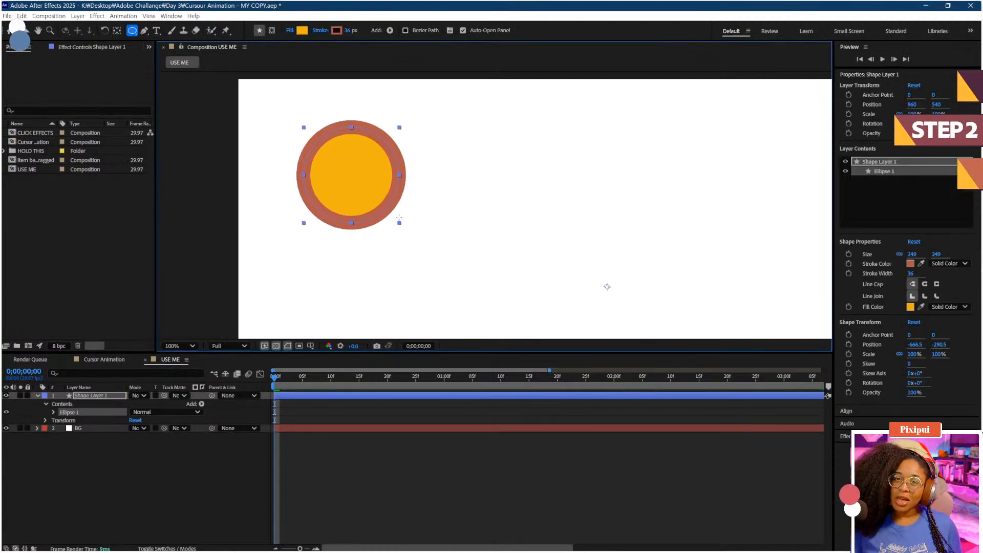
pyautogui.moveTo(399, 217)
pyautogui.mouseDown()
pyautogui.moveTo(461, 282)
pyautogui.moveTo(370, 180)
pyautogui.moveTo(464, 241)
pyautogui.moveTo(450, 155)
pyautogui.moveTo(413, 239)
pyautogui.moveTo(471, 230)
pyautogui.moveTo(402, 177)
pyautogui.moveTo(393, 153)
pyautogui.mouseUp()
pyautogui.scroll(-1, 392, 154)
pyautogui.scroll(1, 392, 154)
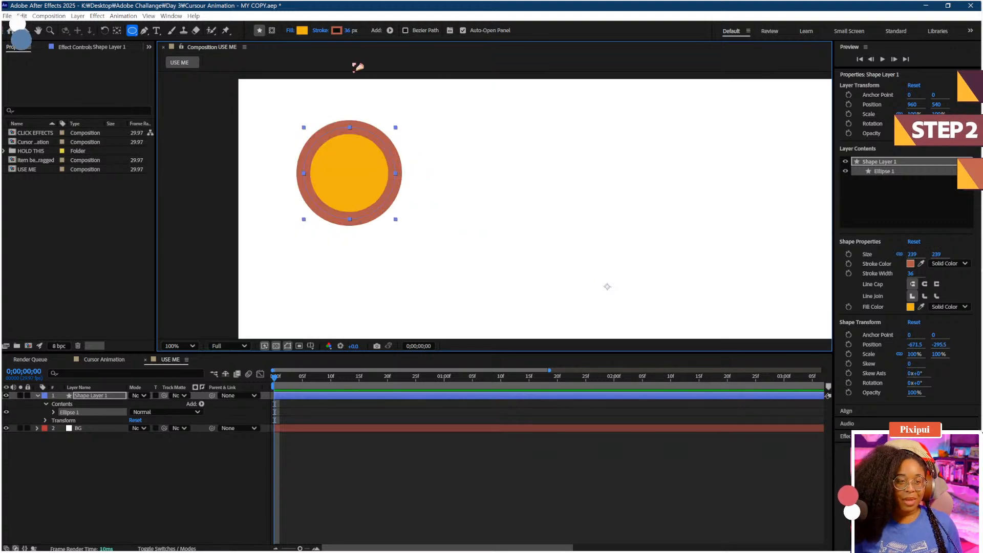
# Step: Change the circle's stroke to a dark reddish brown with a width of 9 px
pyautogui.click(338, 31)
pyautogui.moveTo(466, 279); pyautogui.dragTo(450, 290)
pyautogui.click(587, 223)
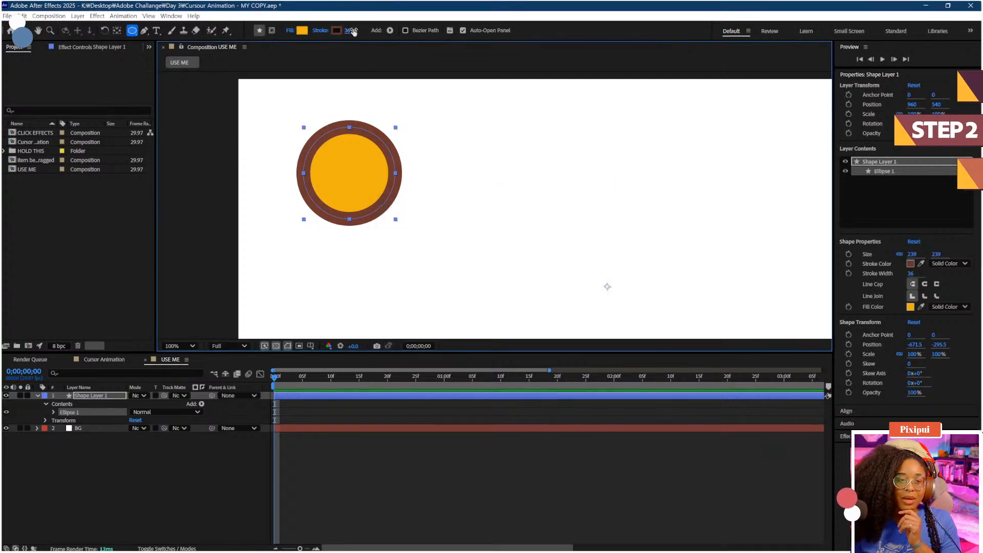
pyautogui.moveTo(342, 32); pyautogui.dragTo(343, 36)
pyautogui.click(212, 492)
pyautogui.scroll(-1, 416, 225)
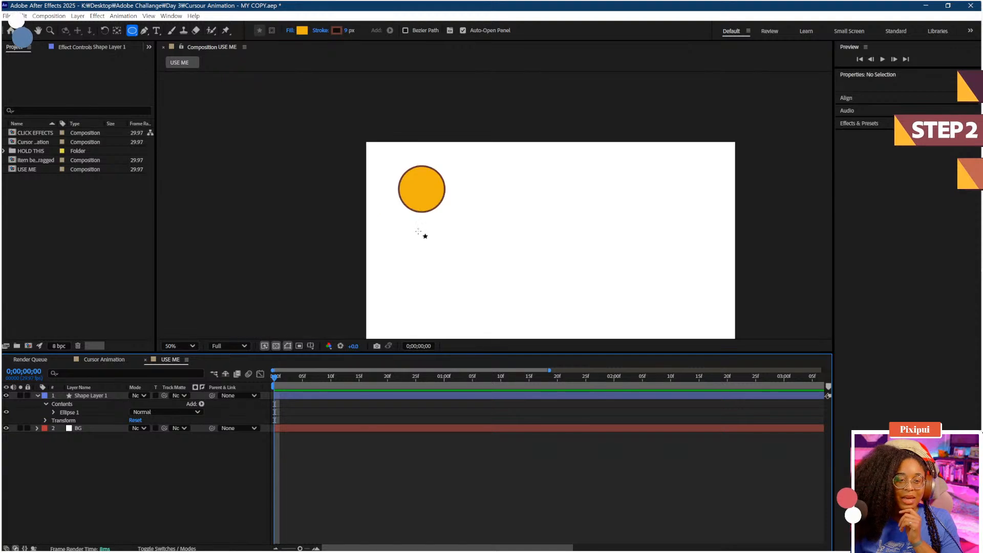
pyautogui.scroll(1, 411, 200)
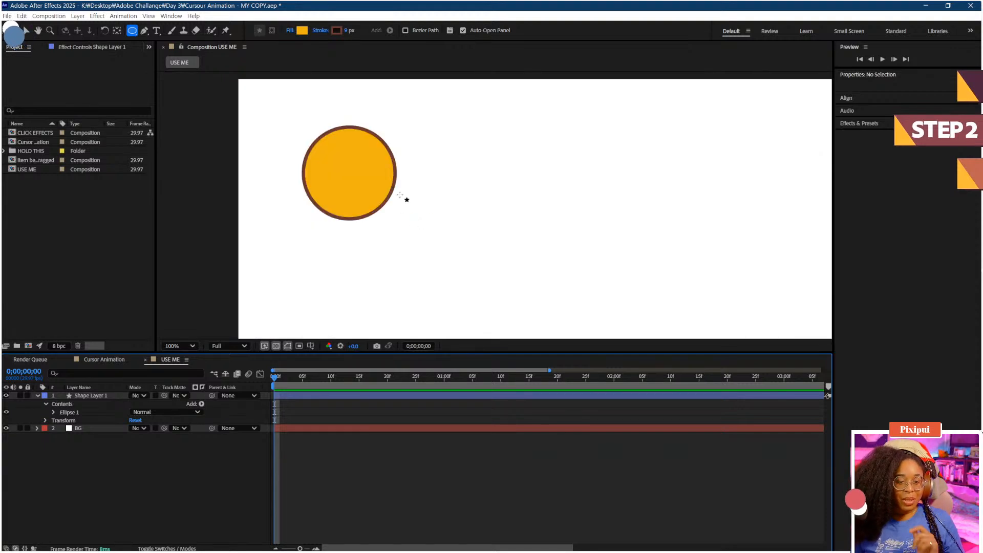
# Step: Rename the circle's shape layer as Ms Bezier and deselect it
pyautogui.click(103, 395)
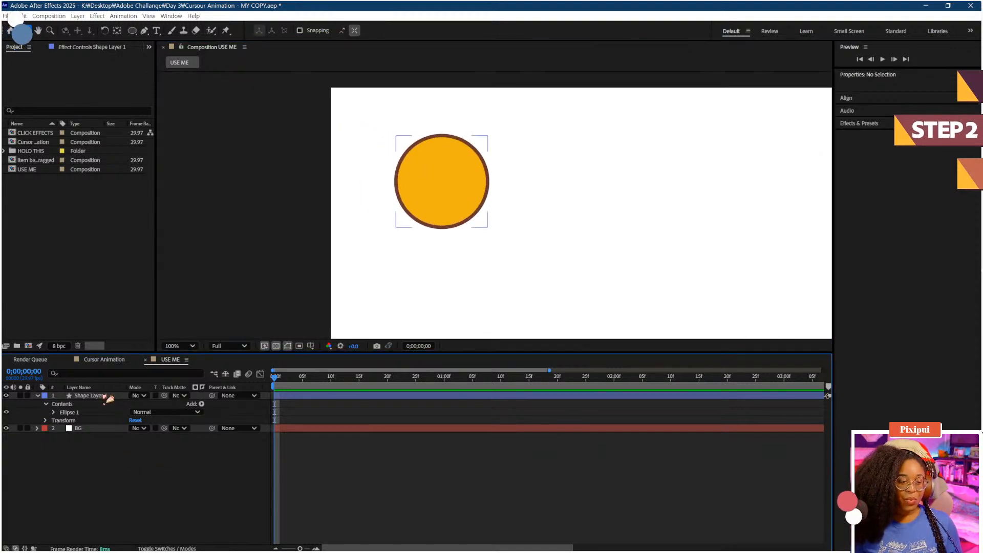
pyautogui.press('v')
pyautogui.rightClick(102, 395)
pyautogui.click(136, 369)
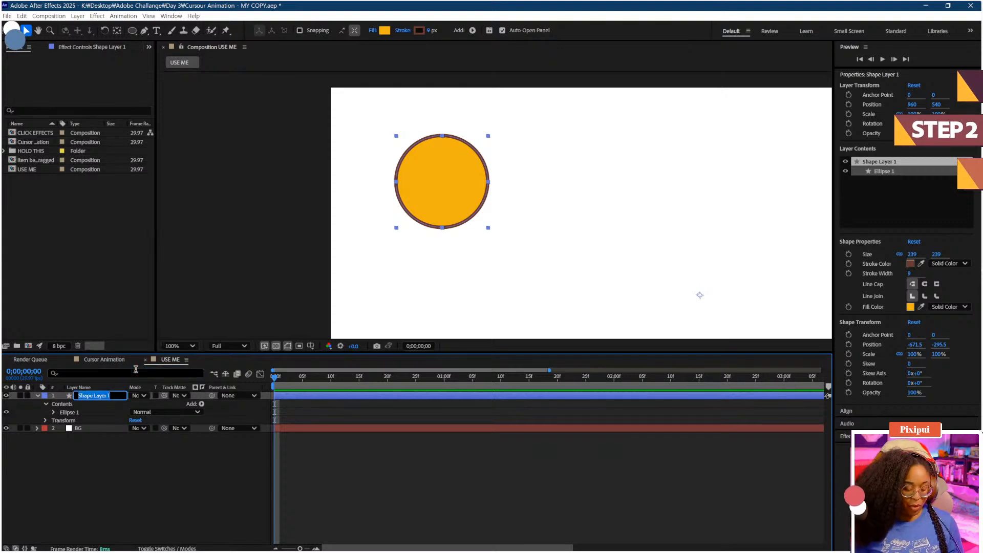
pyautogui.write('Ms')
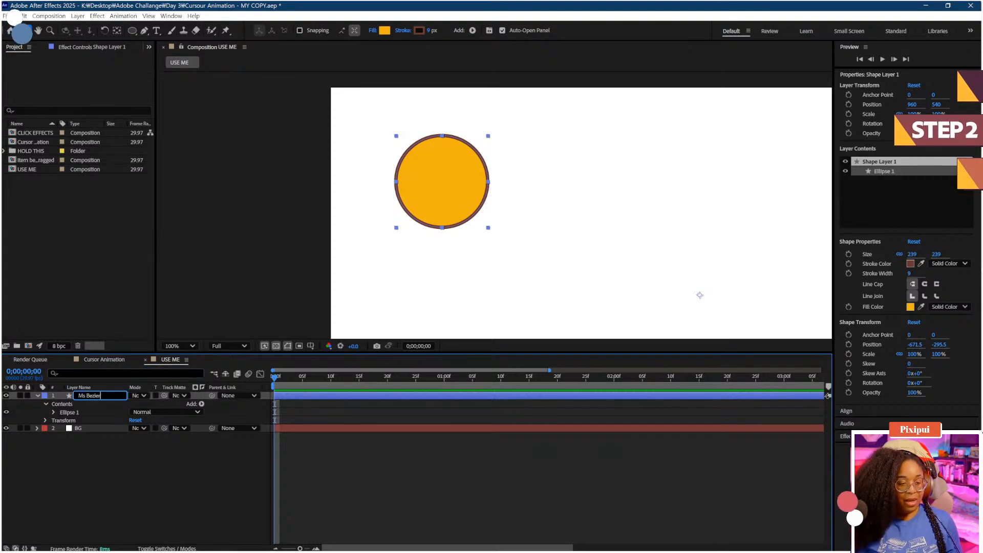
pyautogui.write(' Bezier')
pyautogui.press('Return')
pyautogui.click(156, 487)
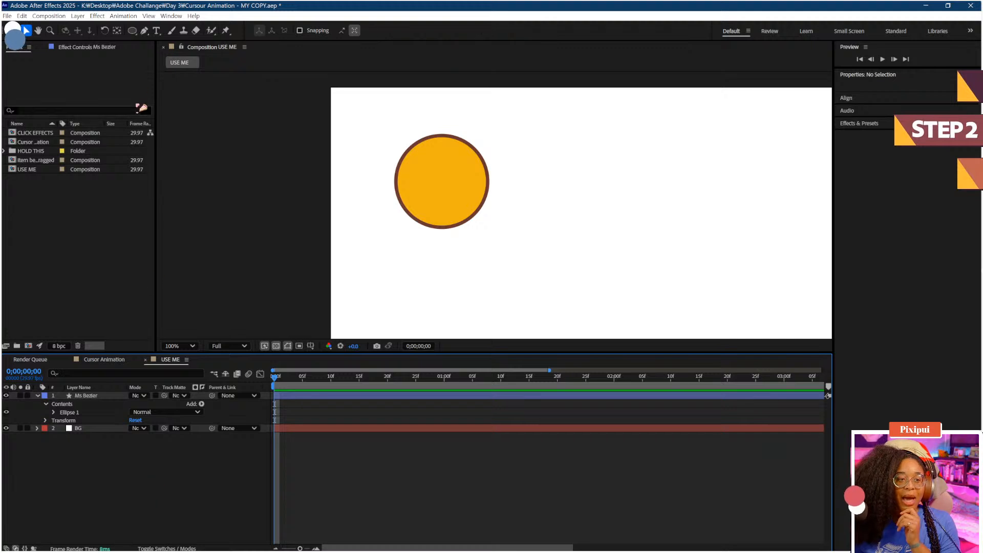
# Step: Choose the Pen tool and set its fill colour to bright magenta
pyautogui.click(145, 31)
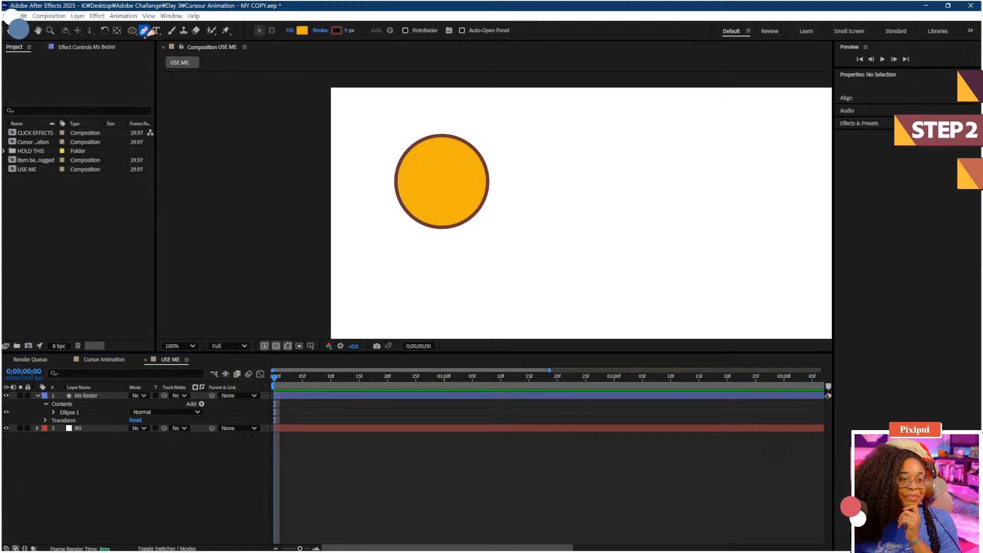
pyautogui.click(303, 31)
pyautogui.moveTo(520, 314)
pyautogui.mouseDown()
pyautogui.moveTo(523, 244)
pyautogui.moveTo(476, 248)
pyautogui.moveTo(481, 235)
pyautogui.moveTo(488, 248)
pyautogui.mouseUp()
pyautogui.click(587, 224)
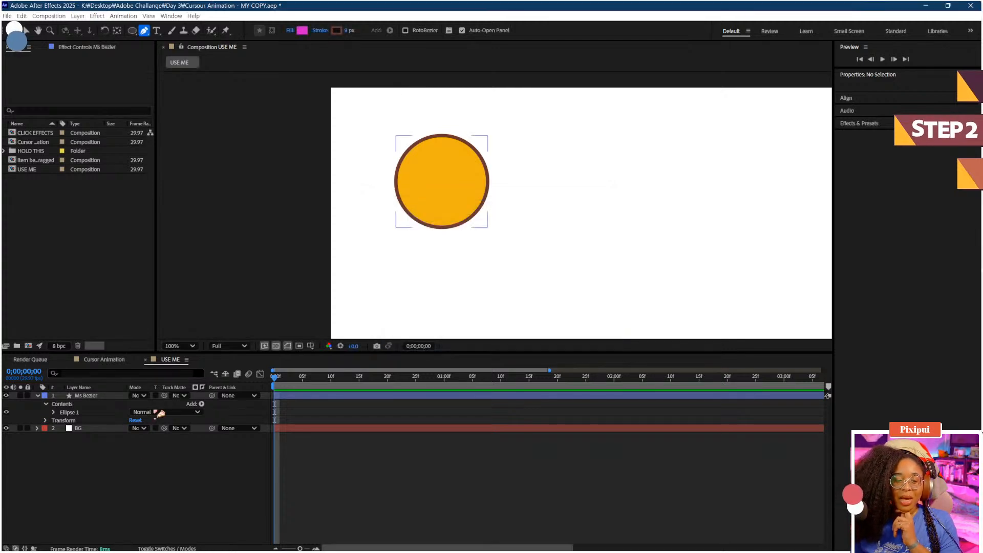
# Step: Draw a closed wing shape from inside the circle out past its right edge, curving the two outer points with their handles
pyautogui.click(447, 167)
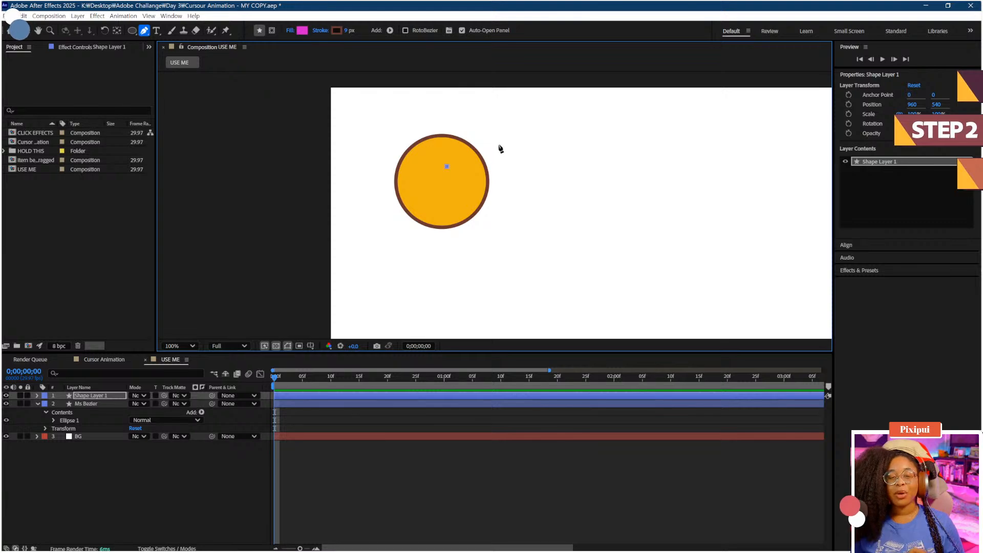
pyautogui.moveTo(499, 145); pyautogui.dragTo(516, 205)
pyautogui.hotkey('ctrl', 'z')
pyautogui.click(447, 167)
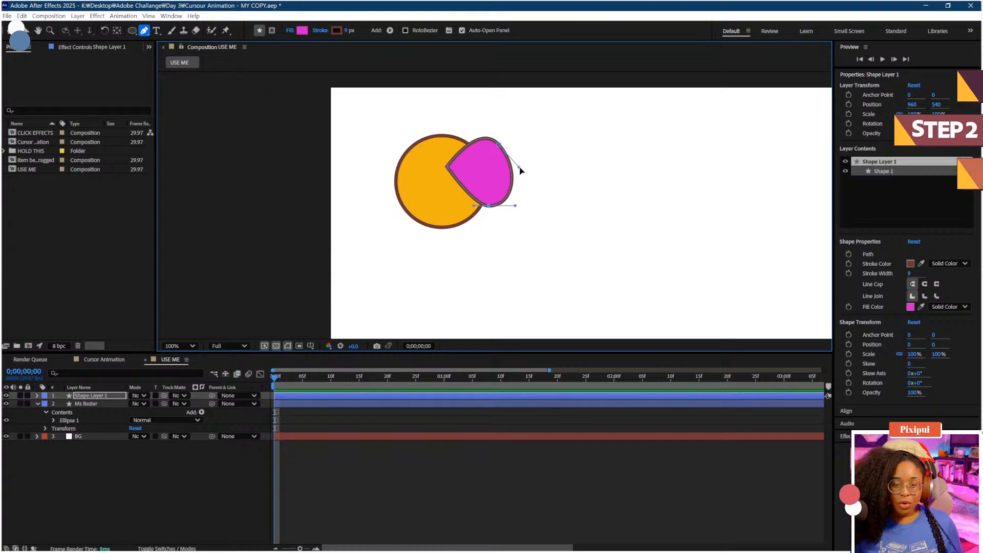
pyautogui.moveTo(519, 168); pyautogui.dragTo(525, 167)
pyautogui.moveTo(515, 205); pyautogui.dragTo(518, 195)
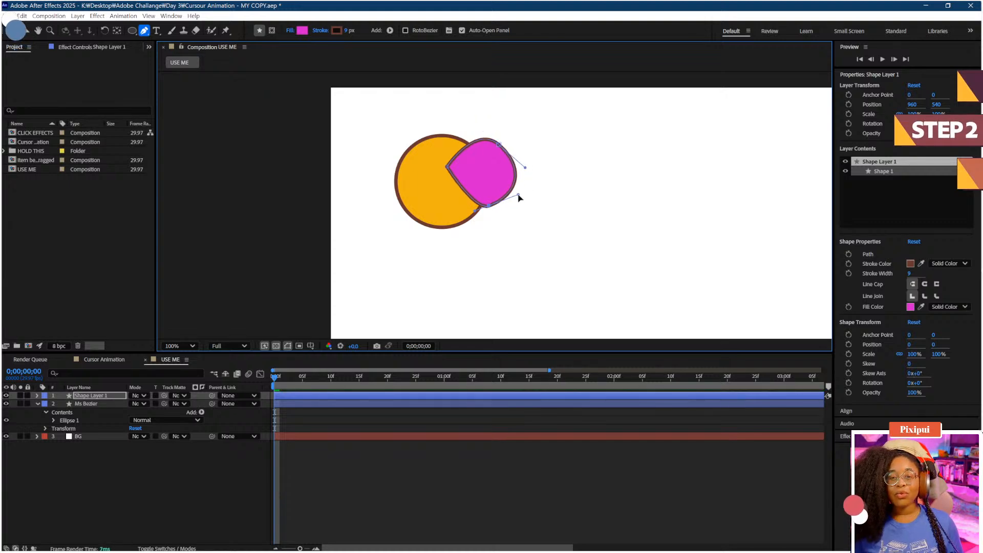
# Step: Move Shape Layer 1 below the Ms Bezier layer so the wing sits behind the circle, and deselect it
pyautogui.scroll(2, 474, 204)
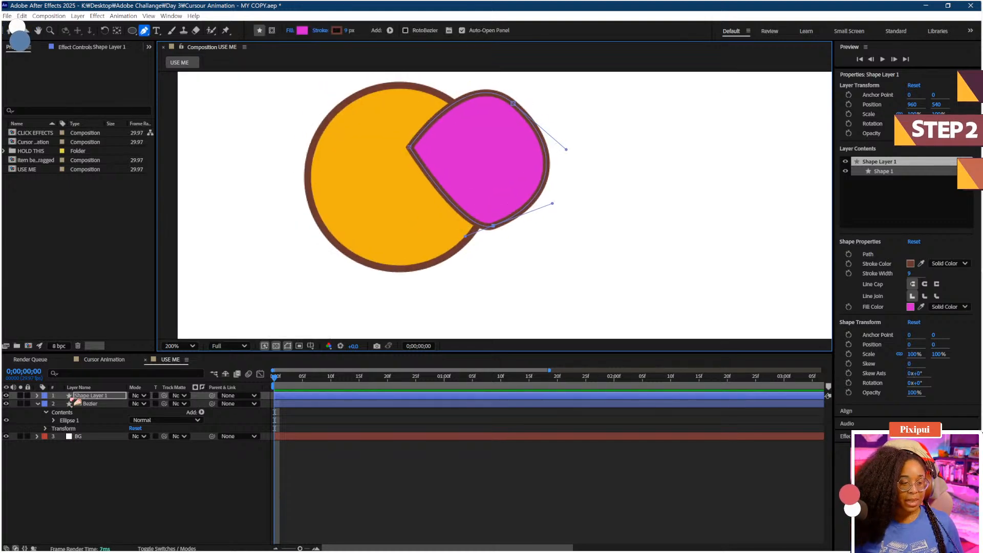
pyautogui.moveTo(76, 397); pyautogui.dragTo(84, 431)
pyautogui.click(92, 476)
pyautogui.moveTo(401, 128); pyautogui.dragTo(424, 136)
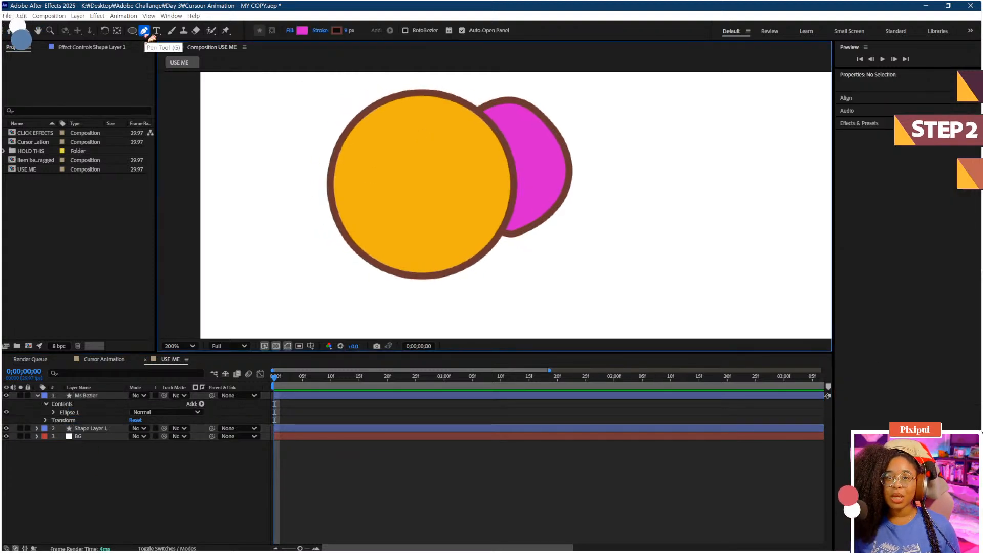
# Step: Start a new Pen tool shape layer with its first point inside the left half of the circle
pyautogui.click(145, 30)
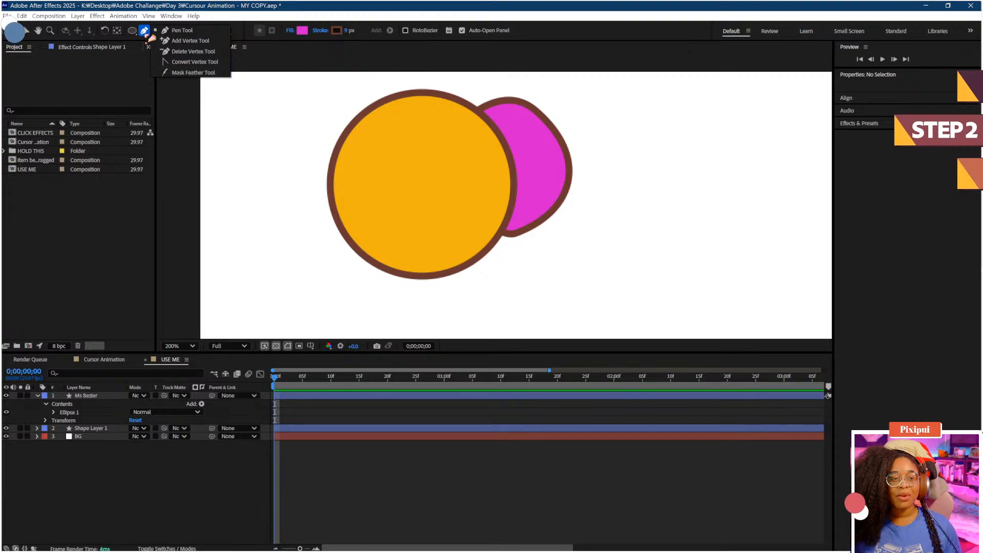
pyautogui.click(179, 31)
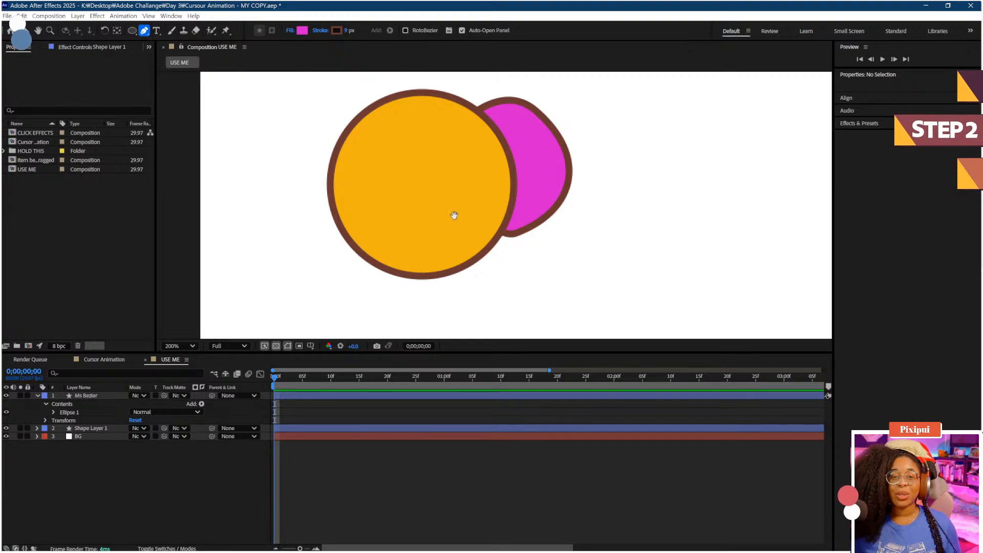
pyautogui.click(449, 182)
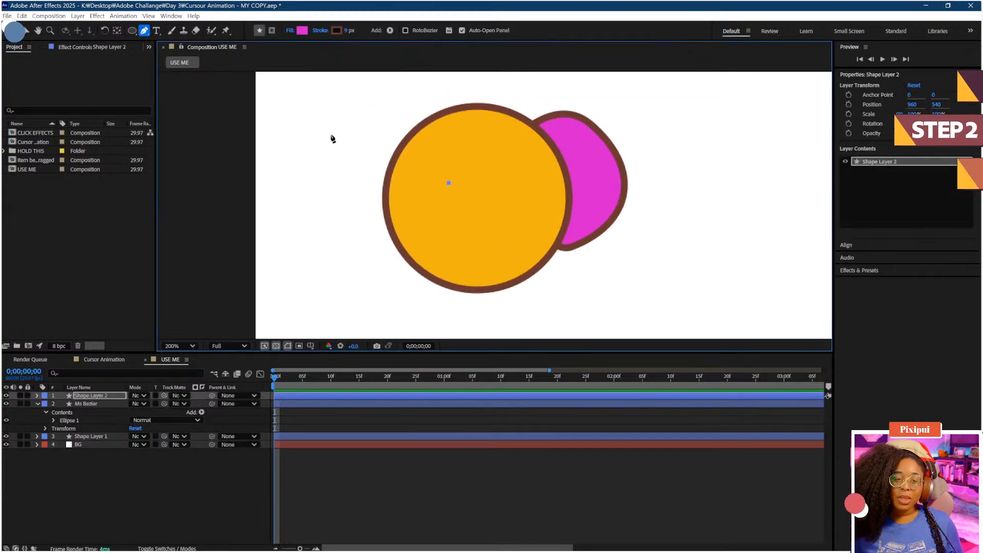
pyautogui.click(333, 104)
pyautogui.click(309, 205)
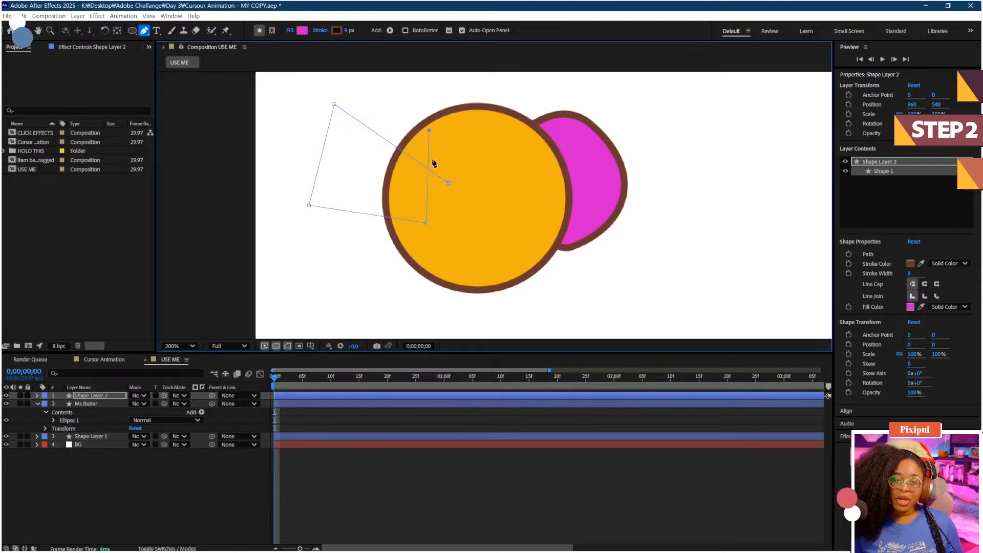
pyautogui.hotkey('ctrl', 'z')
pyautogui.hotkey('ctrl', 'z')
pyautogui.hotkey('ctrl', 'z')
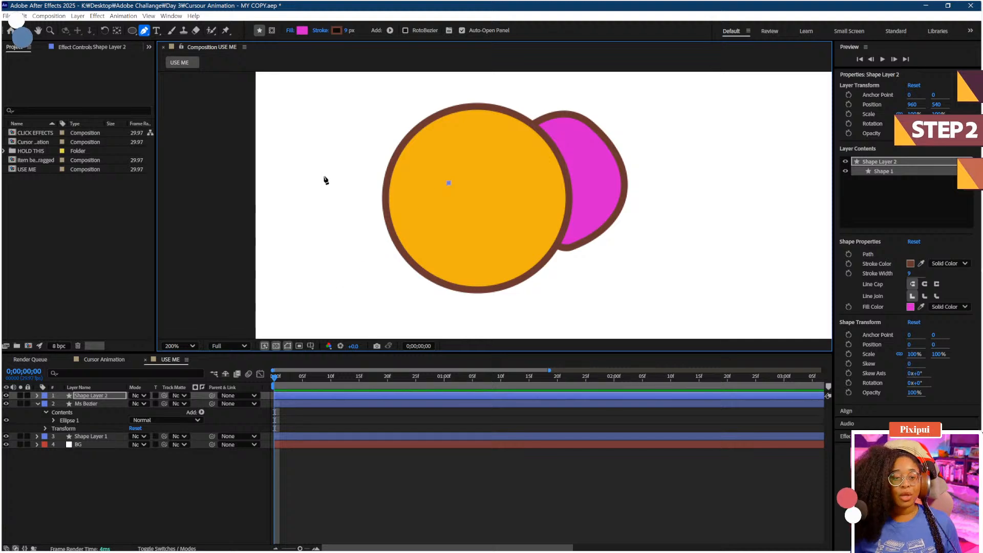
pyautogui.click(384, 118)
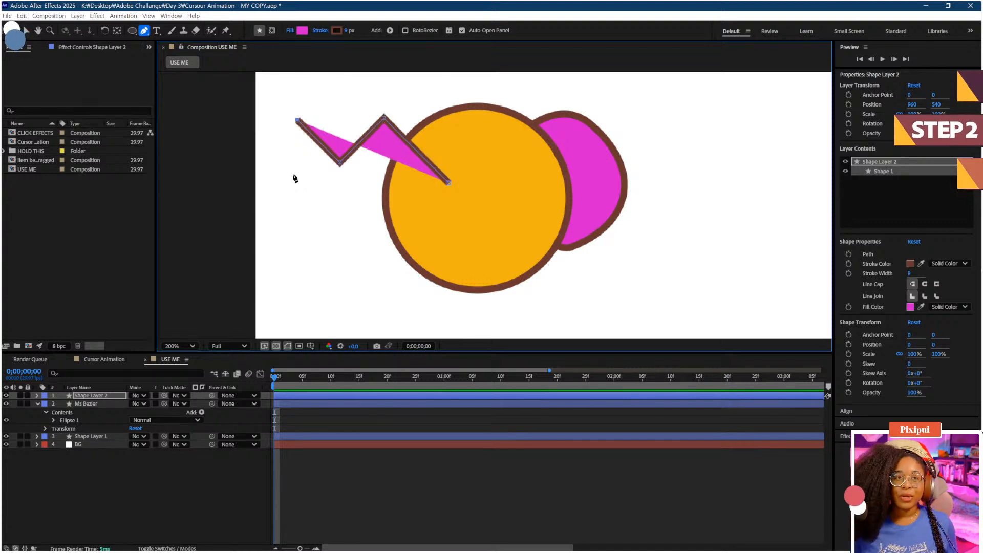
pyautogui.hotkey('ctrl', 'z')
pyautogui.hotkey('ctrl', 'z')
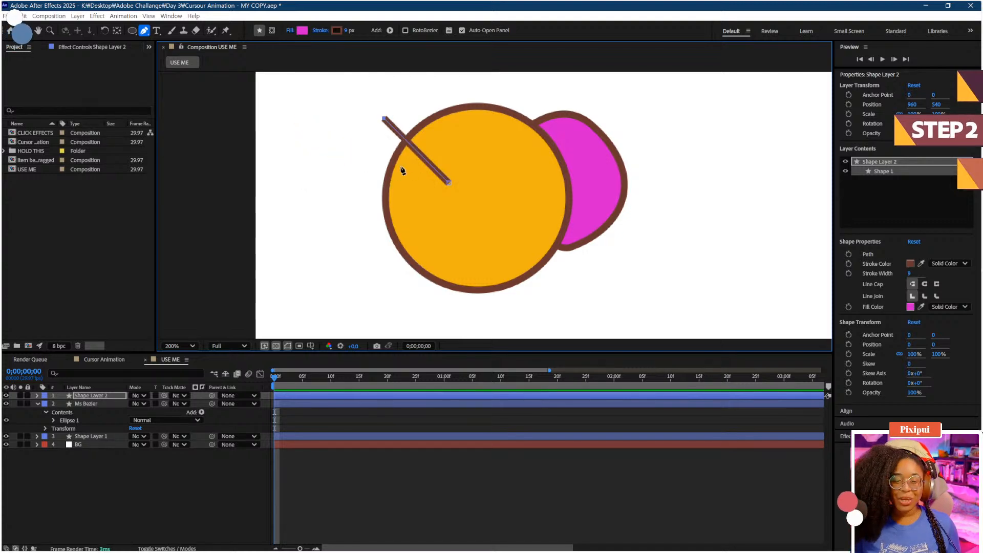
pyautogui.hotkey('ctrl', 'z')
pyautogui.press(',')
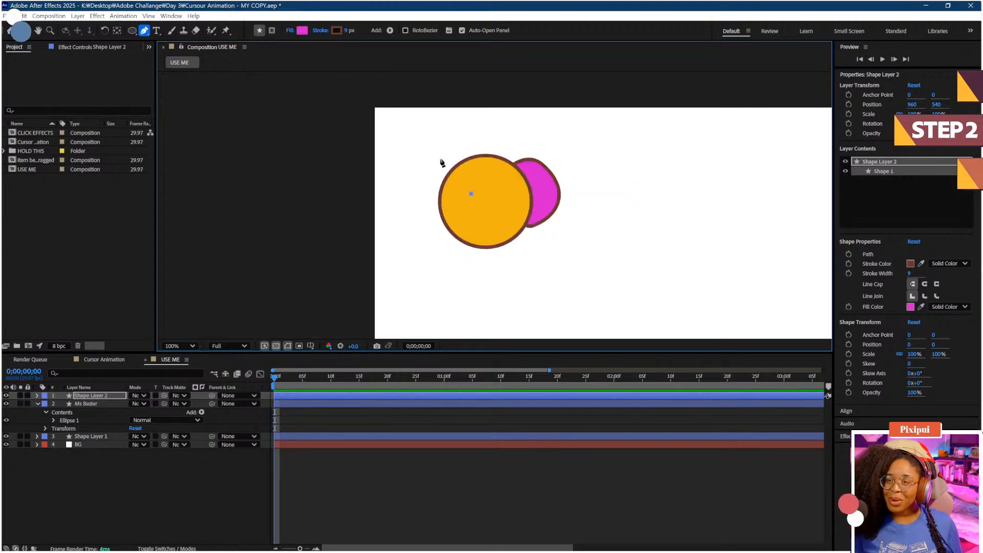
pyautogui.moveTo(438, 156)
pyautogui.mouseDown()
pyautogui.moveTo(423, 180)
pyautogui.moveTo(426, 145)
pyautogui.moveTo(408, 189)
pyautogui.moveTo(423, 163)
pyautogui.mouseUp()
pyautogui.hotkey('ctrl', 'z')
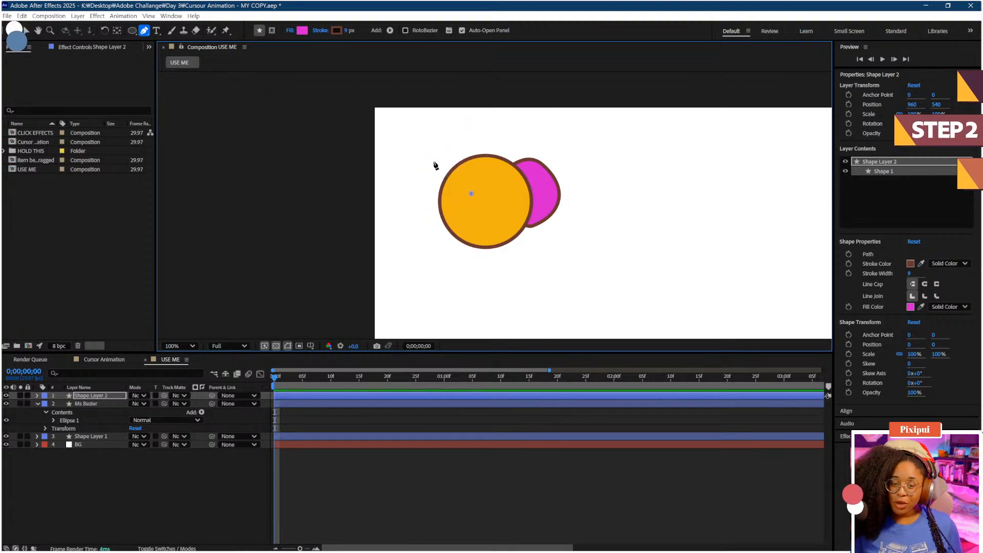
# Step: Complete a closed triangle with two straight-cornered points outside the circle's left edge, ending at the starting point
pyautogui.click(433, 163)
pyautogui.moveTo(430, 227); pyautogui.dragTo(487, 222)
pyautogui.click(472, 194)
# Step: Round the triangle's two outer corners with the Convert Vertex tool and adjust the lower corner's handles into a smooth wing curve
pyautogui.scroll(1, 456, 219)
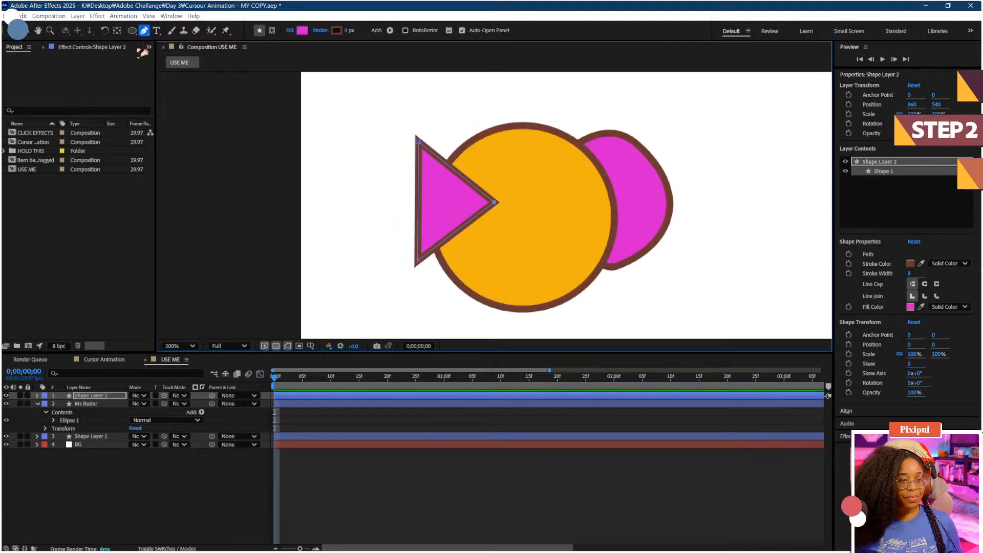
pyautogui.moveTo(146, 32); pyautogui.dragTo(199, 66)
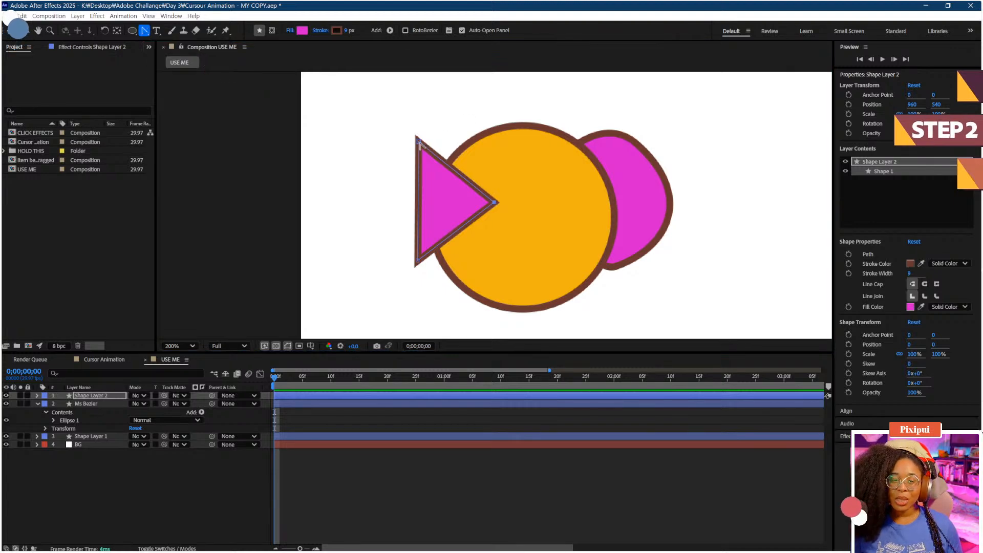
pyautogui.moveTo(419, 143); pyautogui.dragTo(349, 175)
pyautogui.click(418, 262)
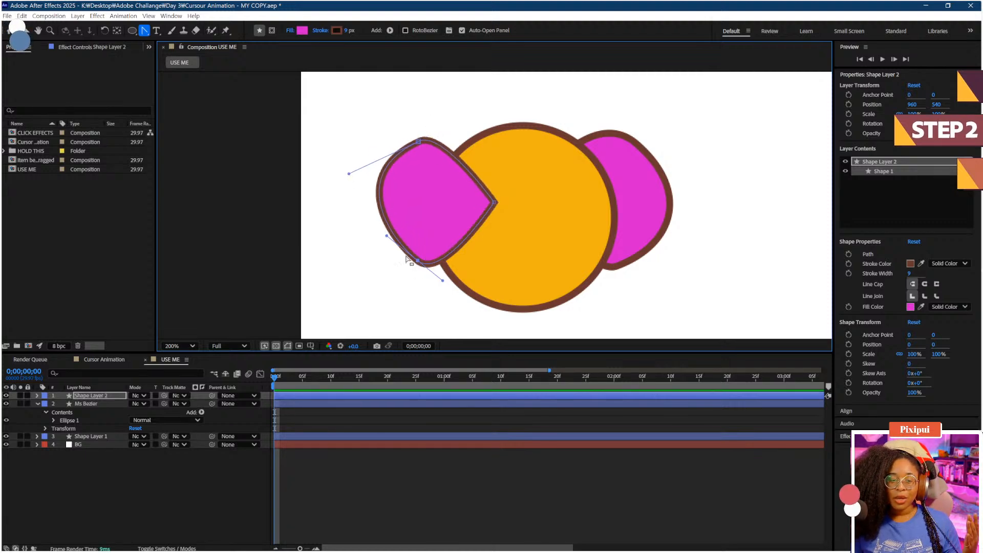
pyautogui.moveTo(387, 236)
pyautogui.mouseDown()
pyautogui.moveTo(401, 234)
pyautogui.moveTo(382, 209)
pyautogui.moveTo(388, 231)
pyautogui.mouseUp()
pyautogui.click(419, 261)
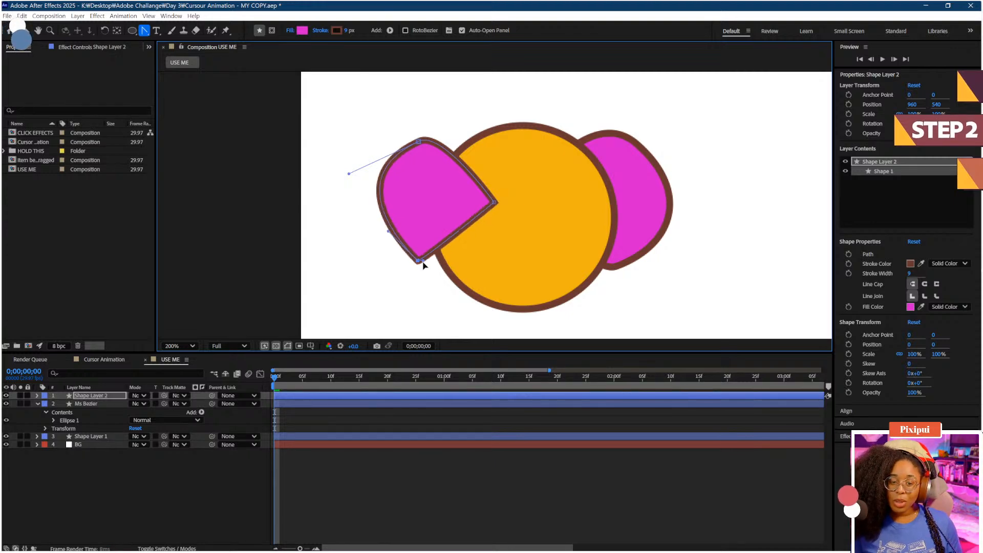
pyautogui.moveTo(419, 262); pyautogui.dragTo(461, 273)
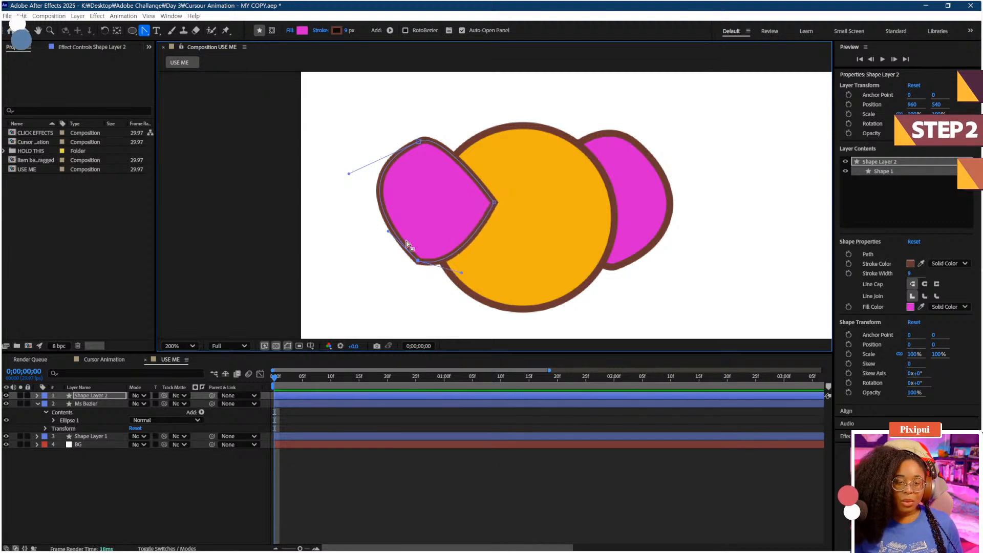
pyautogui.moveTo(388, 232); pyautogui.dragTo(379, 257)
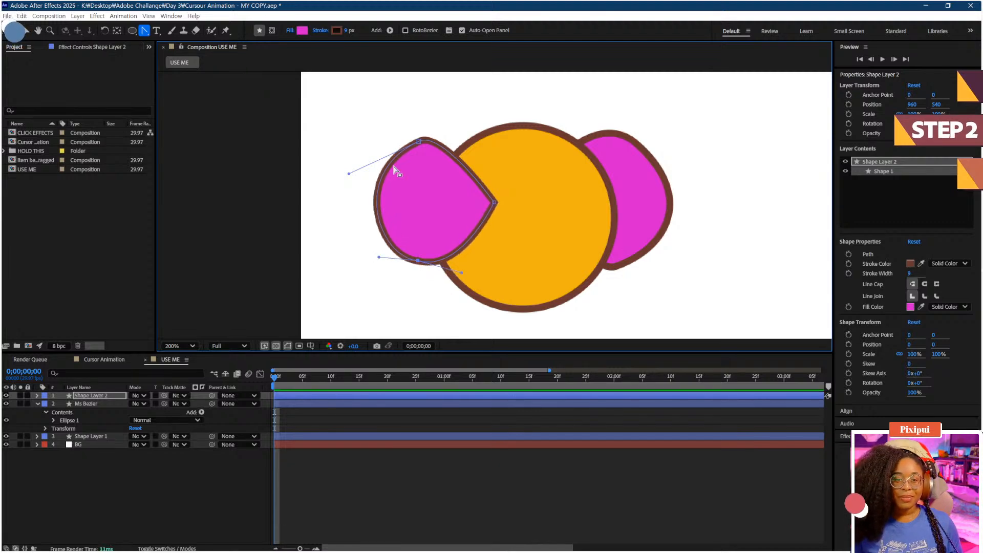
# Step: Enlarge the left wing by moving its upper and lower outer points outward with the Selection tool
pyautogui.moveTo(447, 175); pyautogui.dragTo(433, 165)
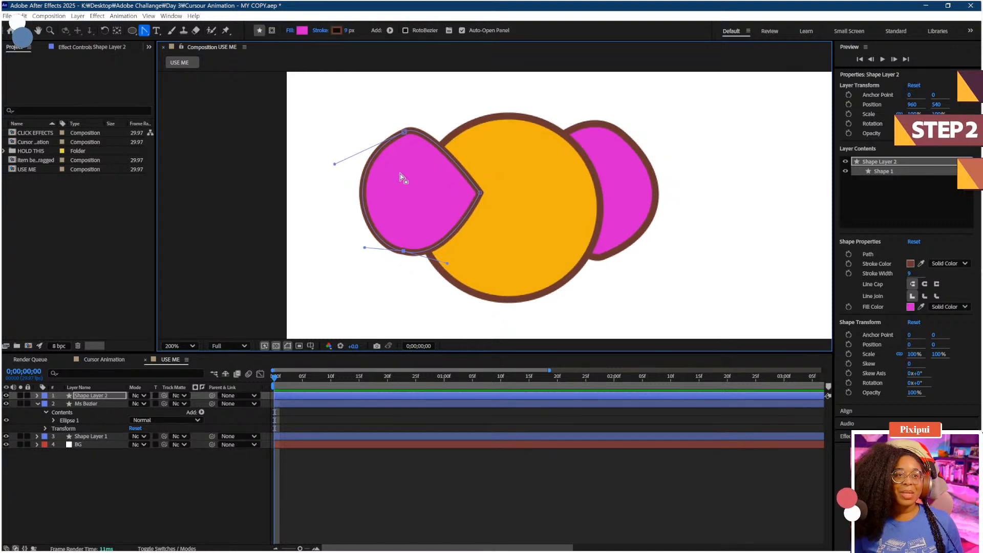
pyautogui.press('v')
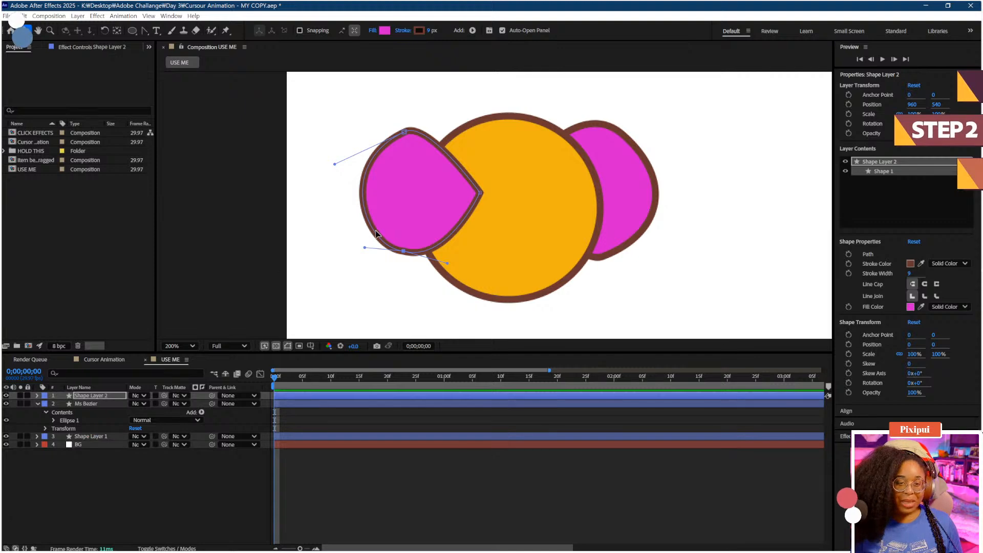
pyautogui.moveTo(403, 253); pyautogui.dragTo(396, 268)
pyautogui.moveTo(404, 131); pyautogui.dragTo(390, 125)
# Step: Copy Shape 1 from Shape Layer 2 and paste it into the Ms Bezier layer beneath Ellipse 1
pyautogui.press(',')
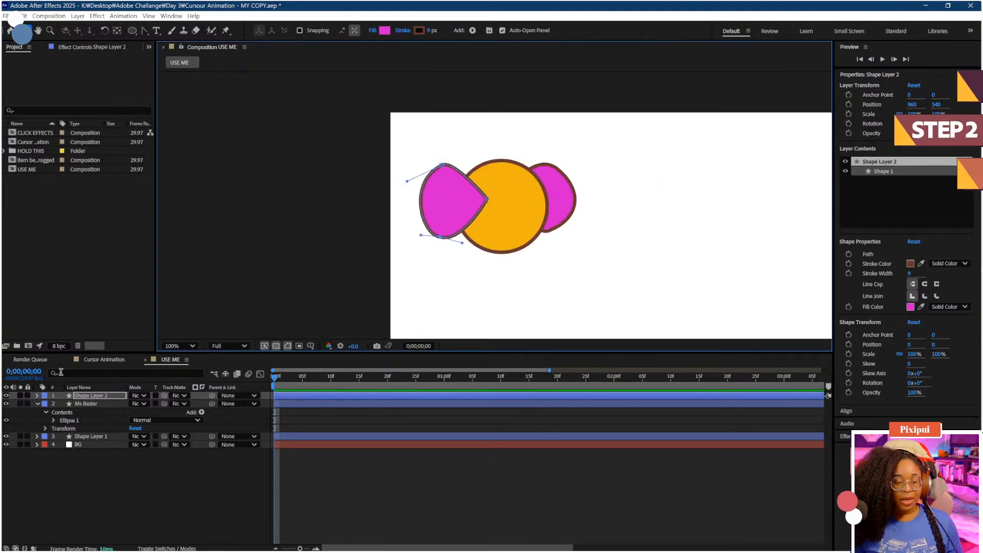
pyautogui.click(37, 395)
pyautogui.click(46, 404)
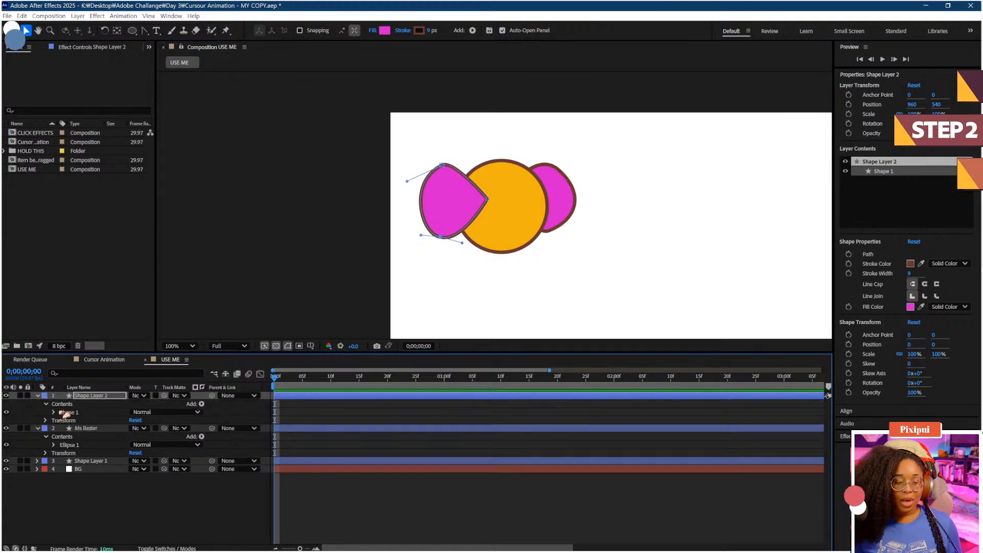
pyautogui.click(73, 438)
pyautogui.hotkey('ctrl', 'v')
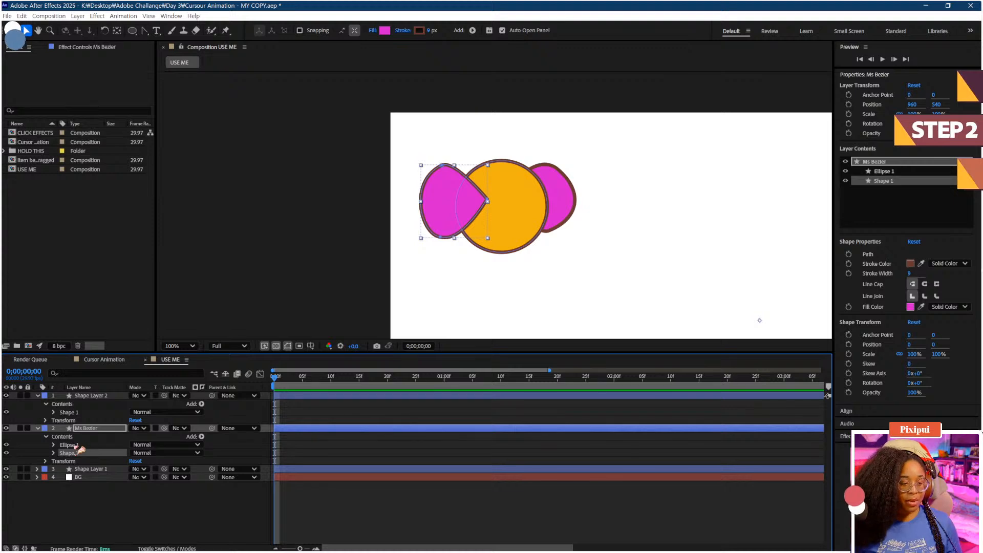
# Step: Hide the original Shape Layer 2 and delete it
pyautogui.click(6, 395)
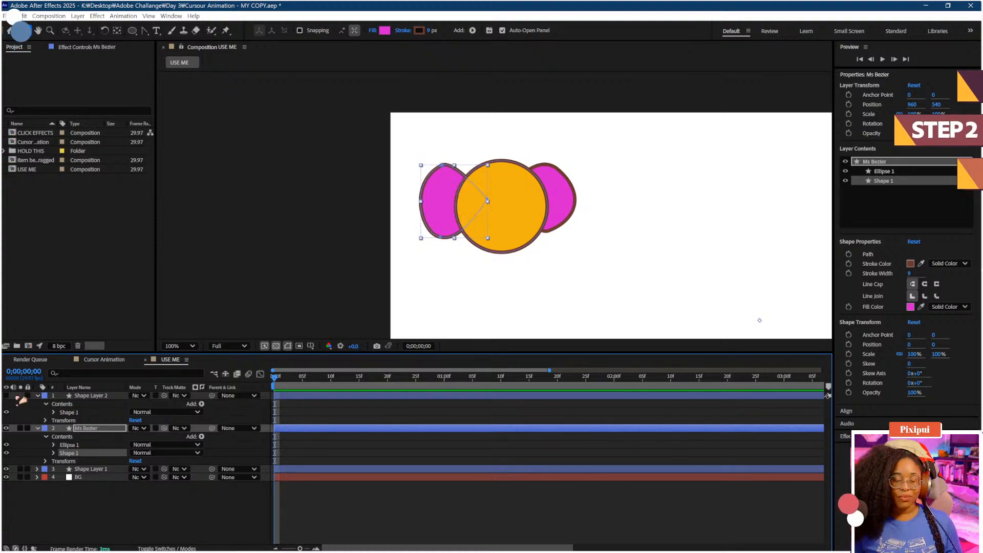
pyautogui.click(88, 397)
pyautogui.press('Delete')
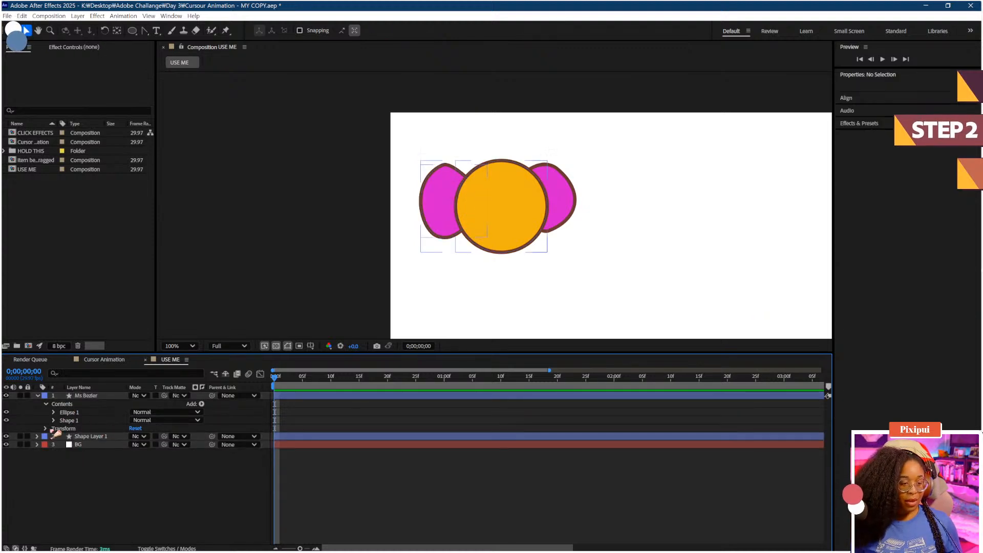
# Step: Examine which parts belong to Ms Bezier and which to Shape Layer 1 by selecting the layers and toggling their visibility
pyautogui.click(81, 436)
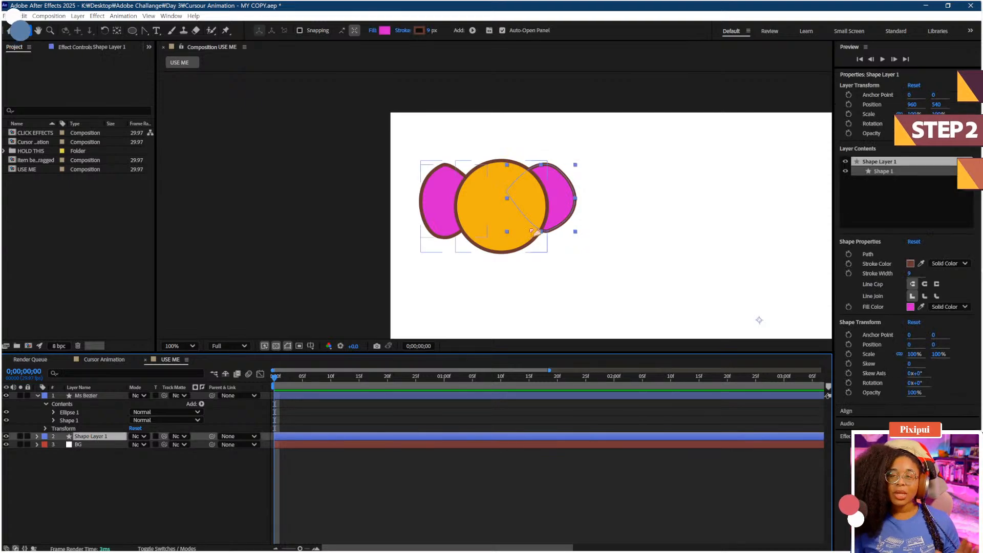
pyautogui.click(86, 397)
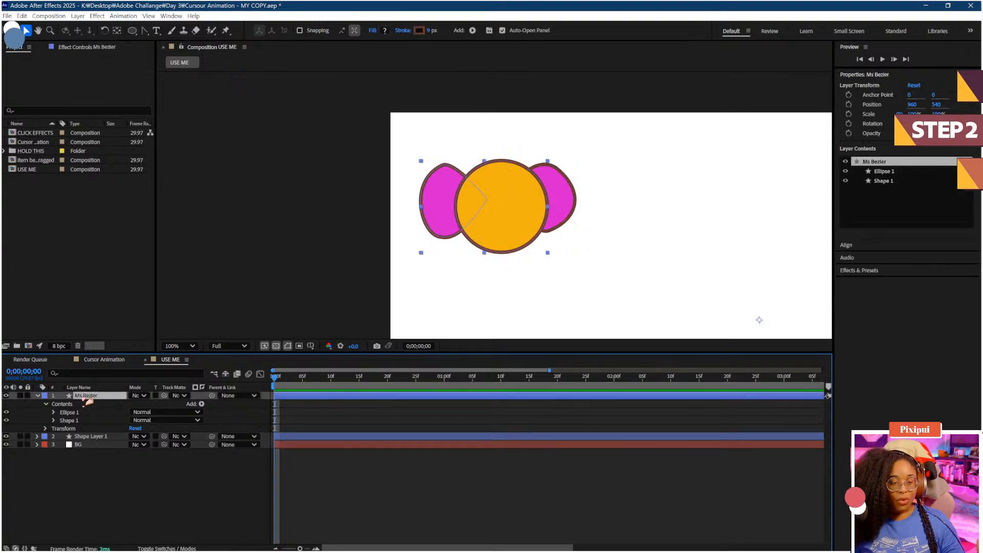
pyautogui.click(6, 396)
pyautogui.click(7, 395)
pyautogui.click(6, 436)
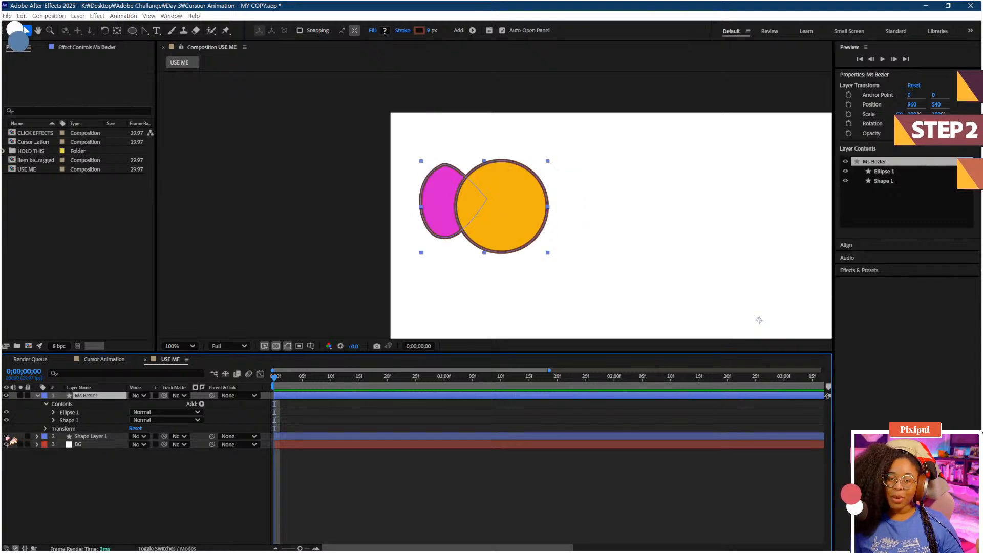
pyautogui.click(7, 436)
pyautogui.click(6, 437)
pyautogui.click(6, 437)
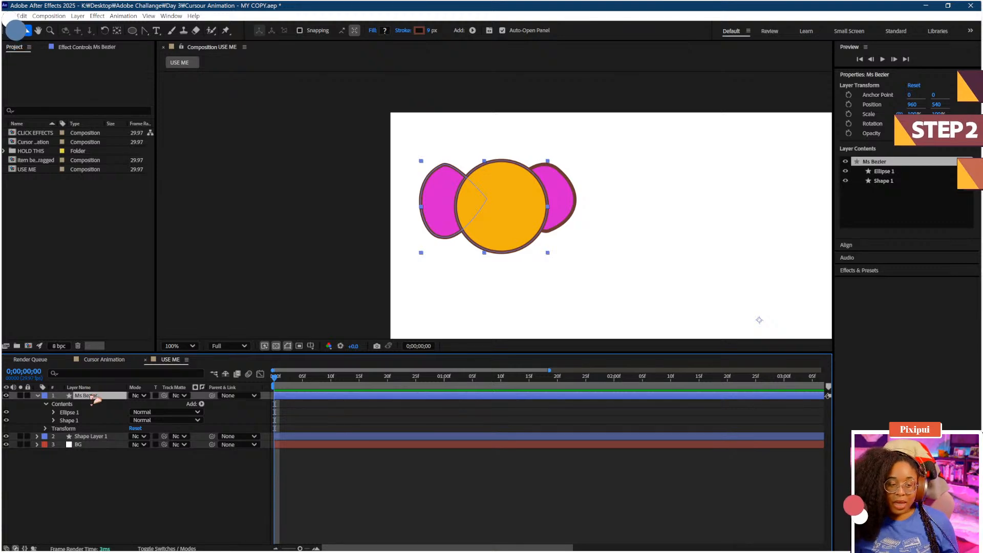
pyautogui.click(144, 30)
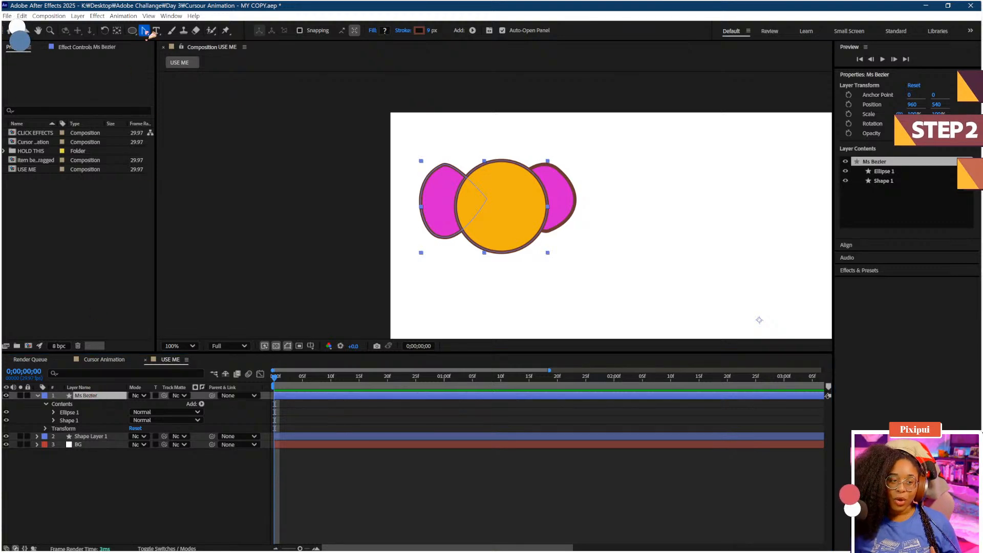
pyautogui.click(172, 31)
pyautogui.click(146, 31)
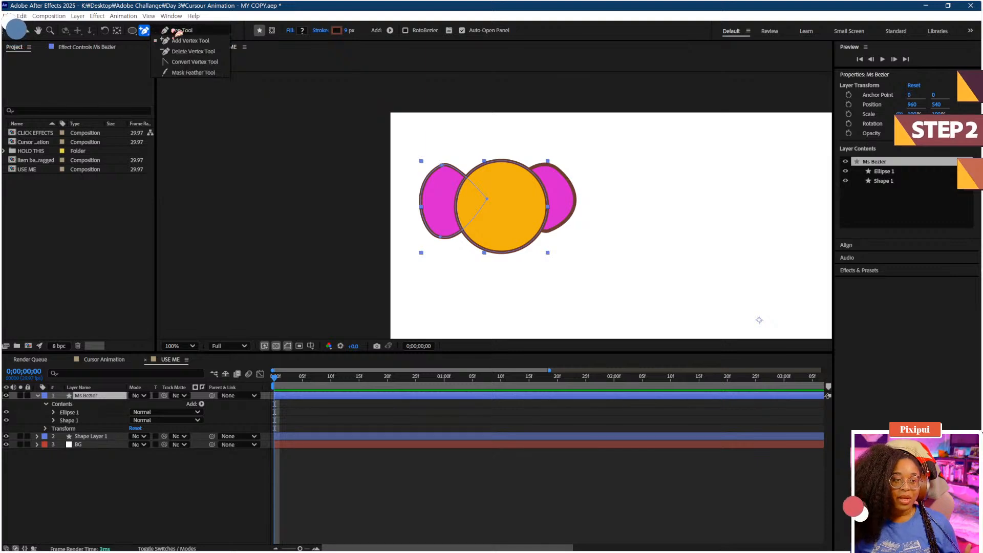
pyautogui.click(174, 31)
pyautogui.click(486, 158)
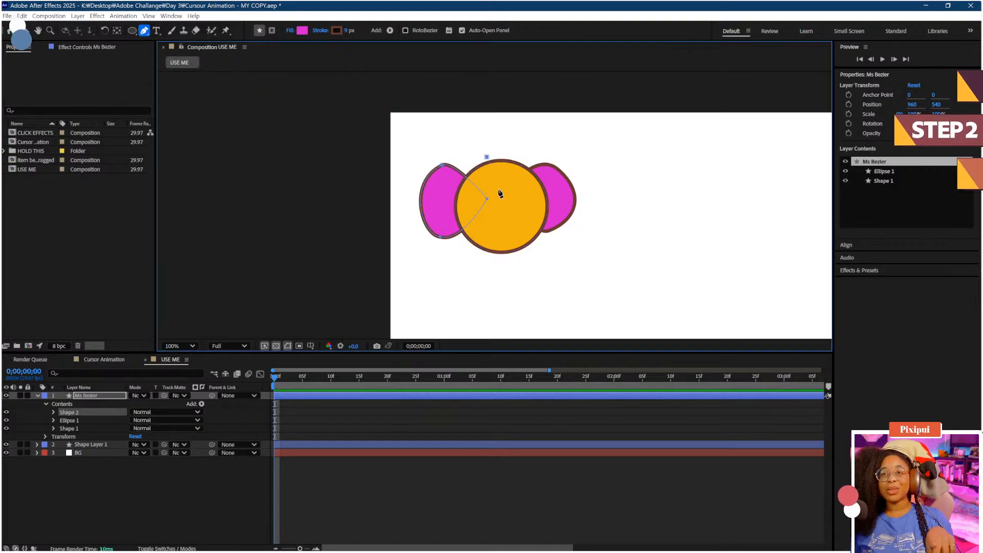
pyautogui.click(500, 197)
pyautogui.click(476, 218)
pyautogui.click(553, 227)
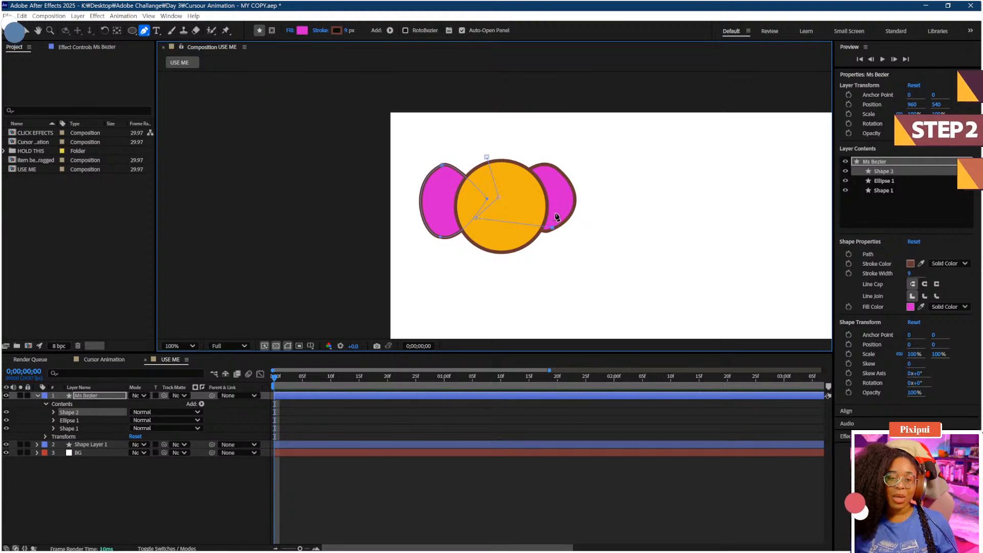
pyautogui.hotkey('ctrl', 'z')
pyautogui.hotkey('ctrl', 'z')
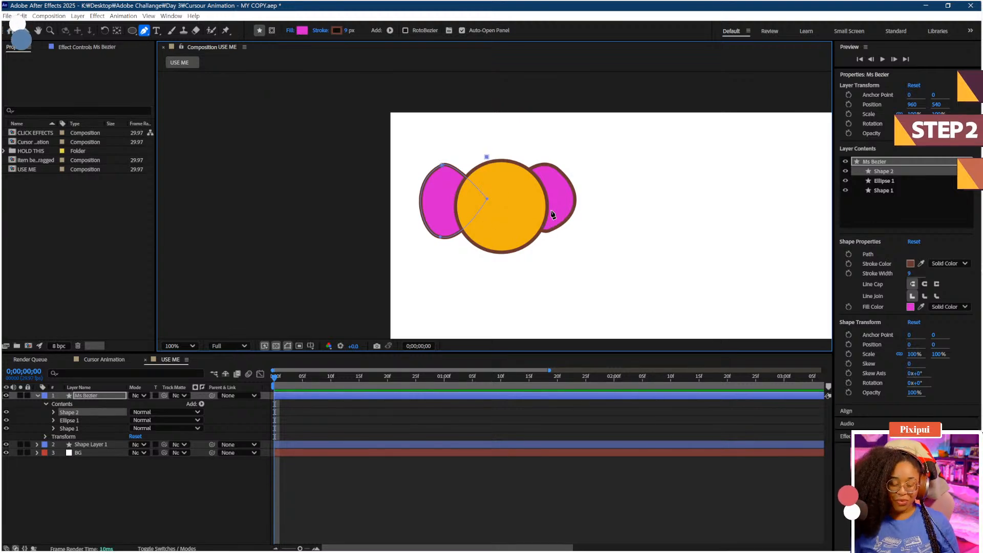
pyautogui.hotkey('ctrl', 'z')
pyautogui.hotkey('ctrl', 'z')
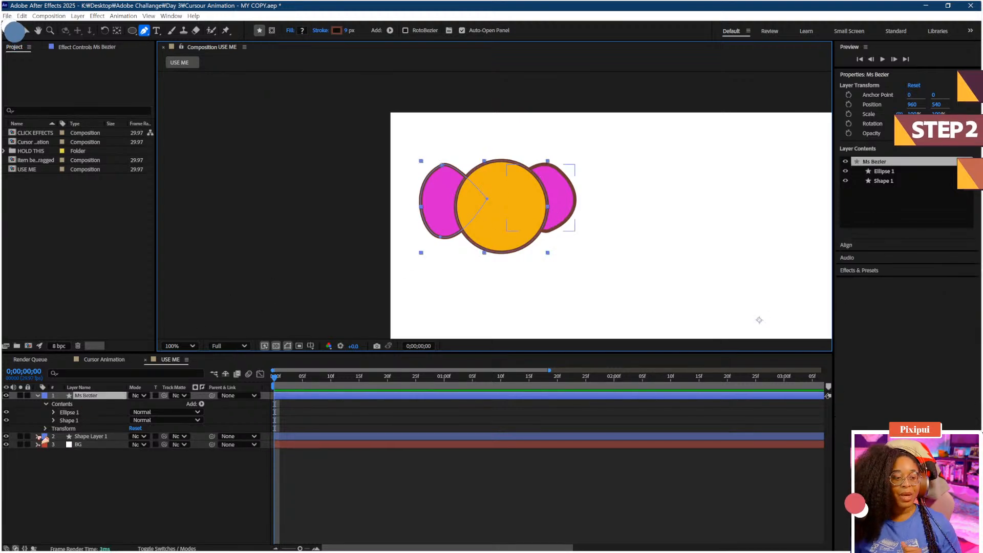
# Step: Copy Shape 1 from Shape Layer 1 into the Ms Bezier layer's contents and delete Shape Layer 1
pyautogui.click(39, 437)
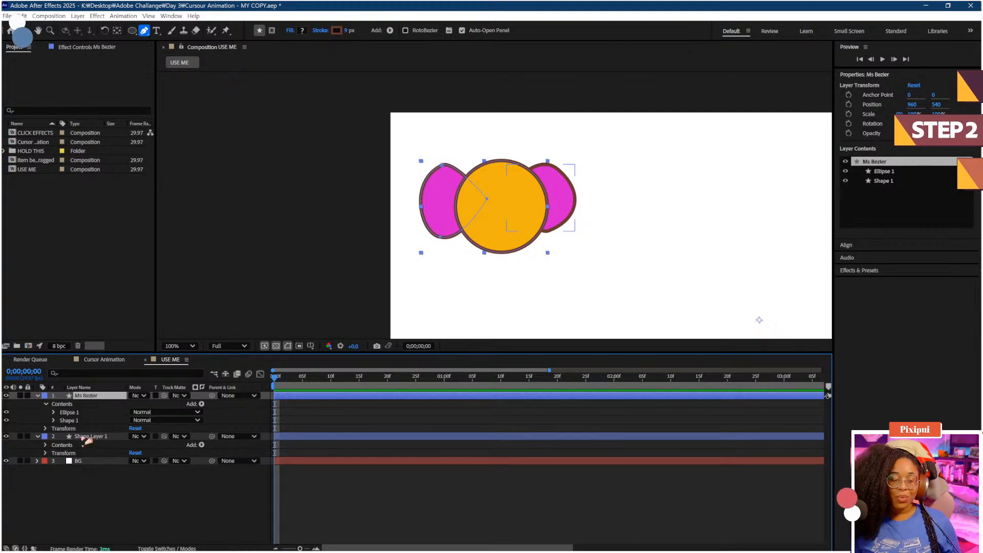
pyautogui.click(86, 438)
pyautogui.click(45, 445)
pyautogui.click(68, 453)
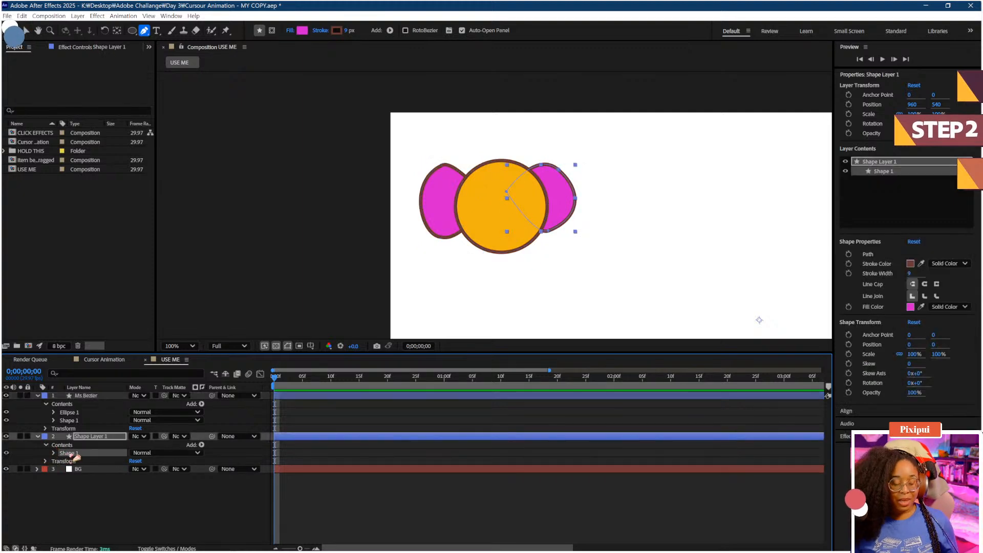
pyautogui.click(72, 405)
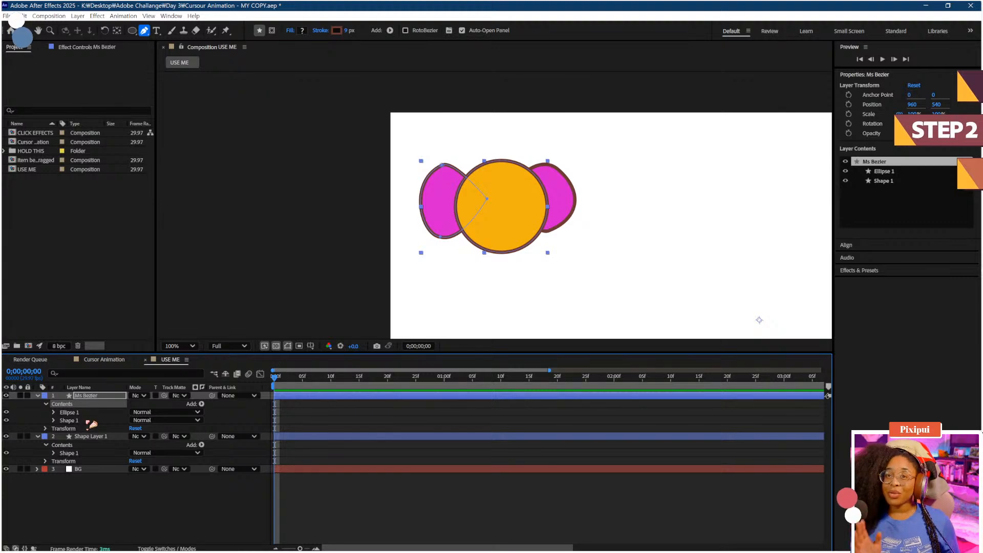
pyautogui.hotkey('ctrl', 'v')
pyautogui.click(88, 445)
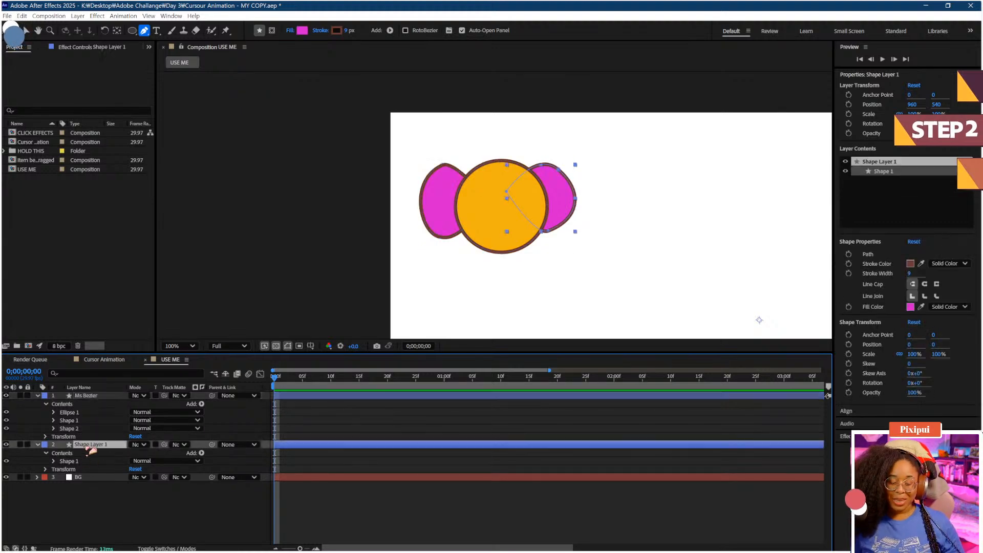
pyautogui.press('Delete')
# Step: Lower the right wing's bottom outer point slightly with the Pen tool so the wing extends further down
pyautogui.click(77, 427)
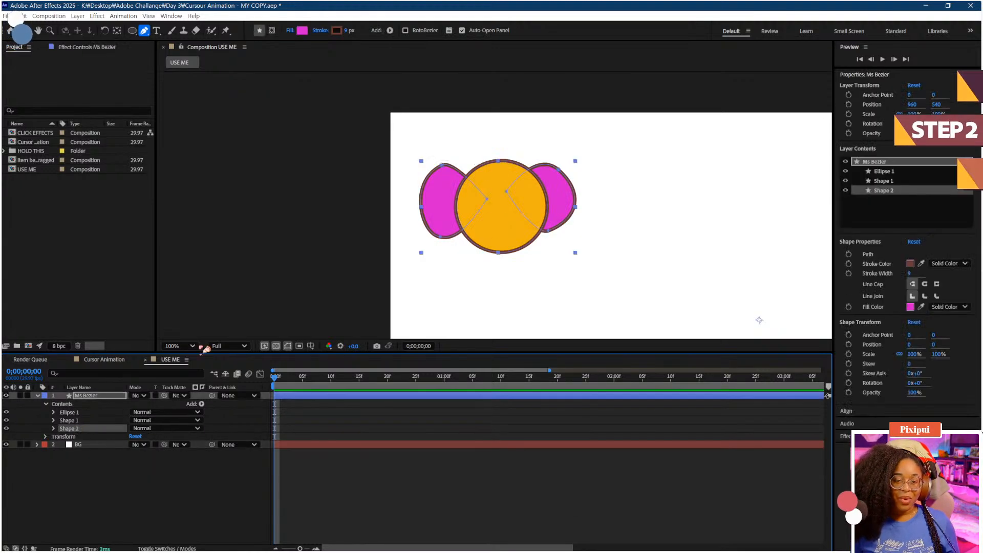
pyautogui.moveTo(548, 231); pyautogui.dragTo(551, 238)
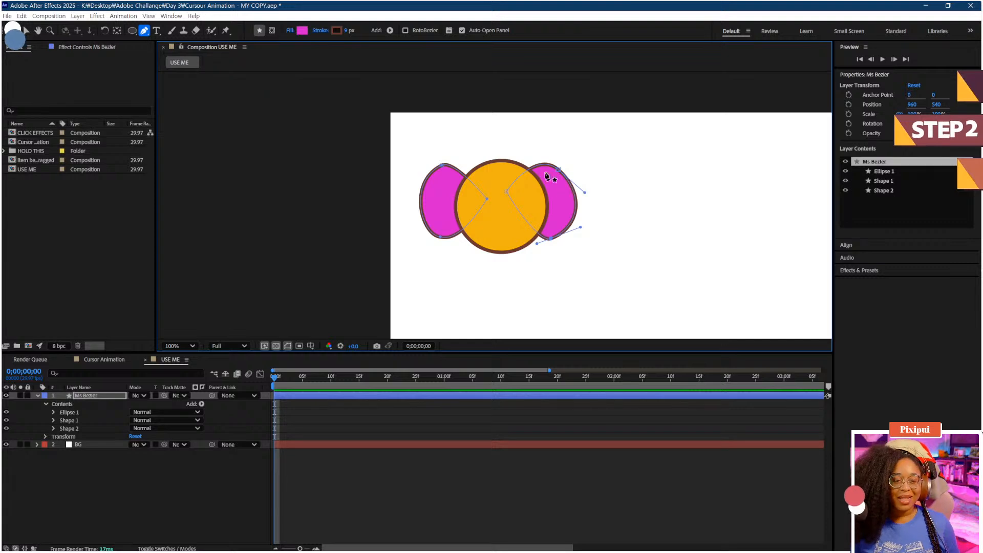
pyautogui.click(220, 504)
# Step: Shift the right wing's inner point and upper outer point slightly down and to the right
pyautogui.scroll(-1, 476, 246)
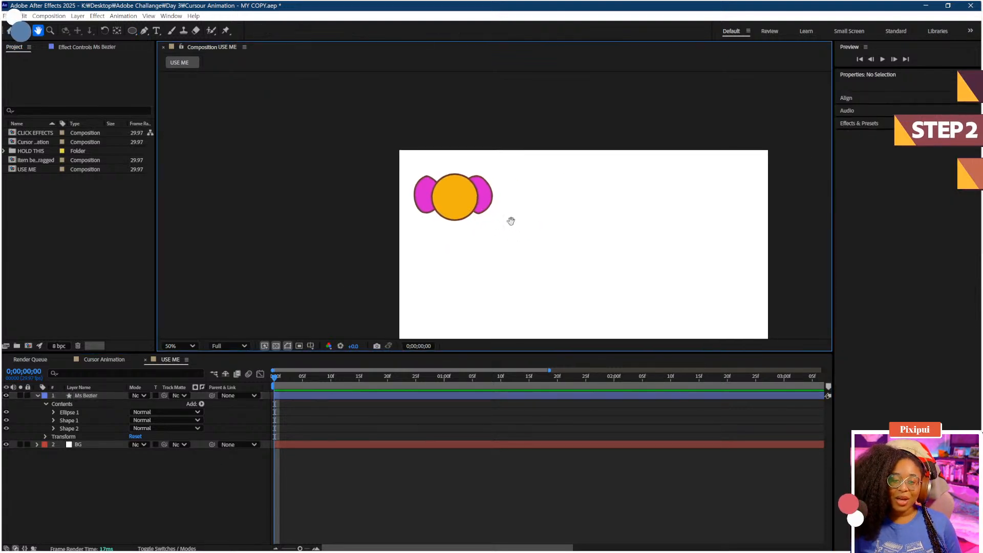
pyautogui.scroll(1, 500, 194)
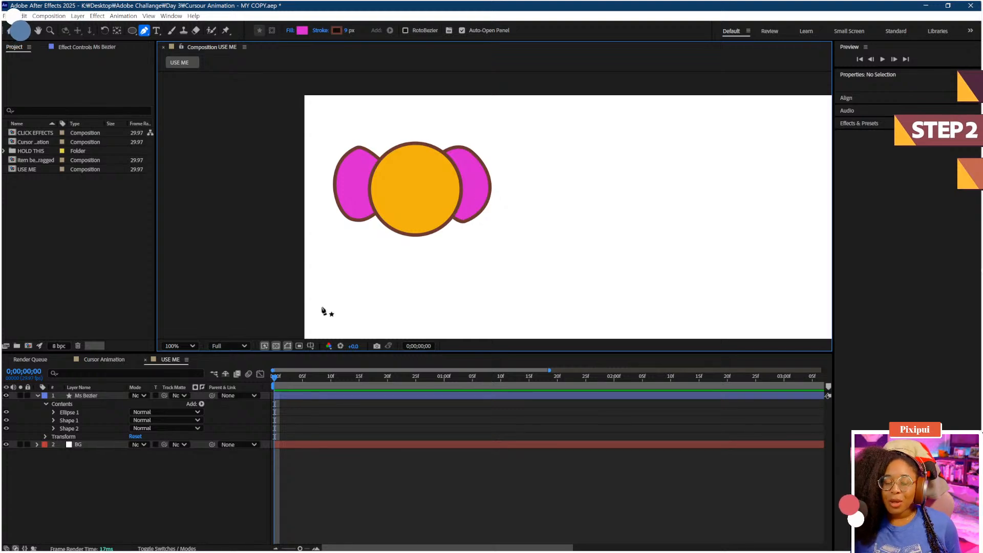
pyautogui.click(90, 396)
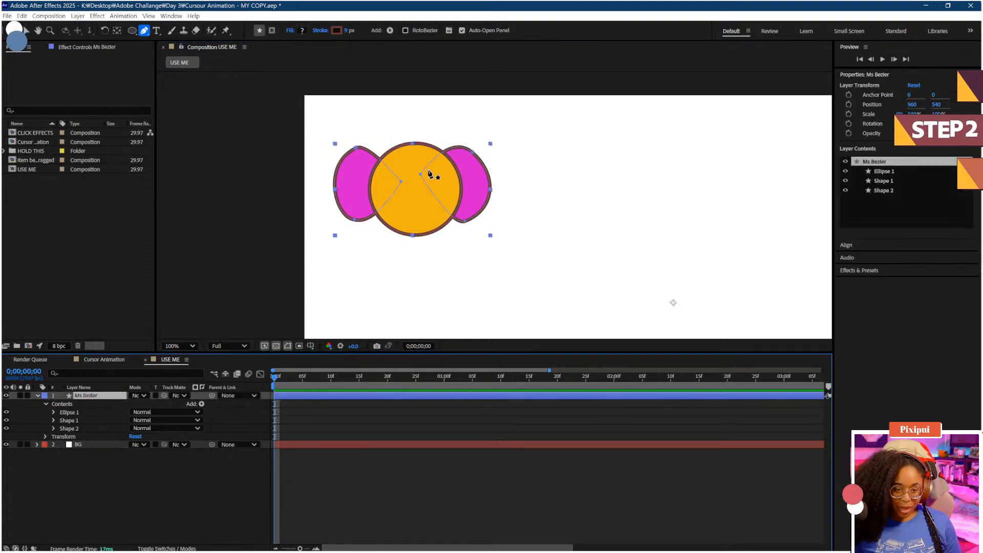
pyautogui.moveTo(422, 177); pyautogui.dragTo(428, 183)
pyautogui.moveTo(472, 152); pyautogui.dragTo(475, 155)
pyautogui.click(187, 499)
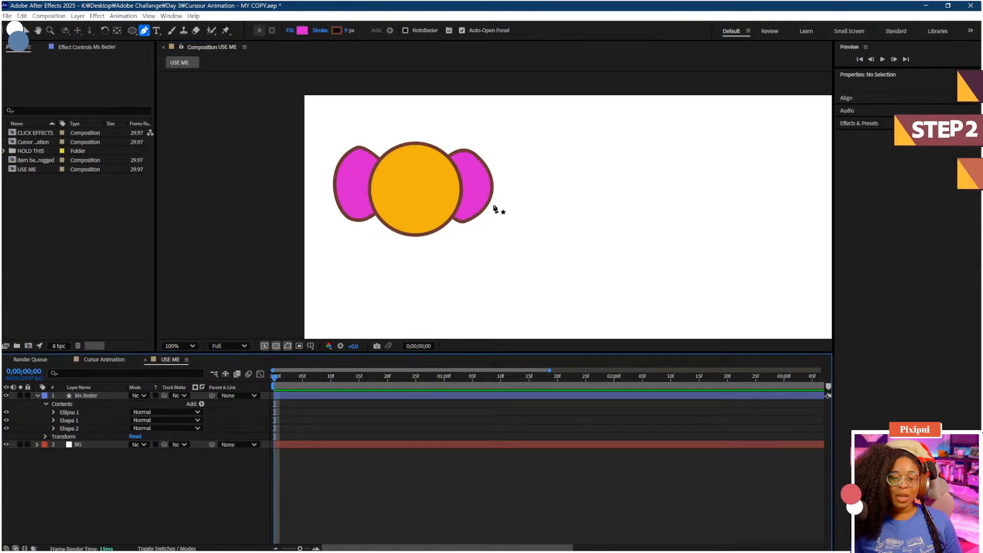
# Step: Pull the direction handle of the right wing's bottom point outward to round the wing's lower edge
pyautogui.click(84, 429)
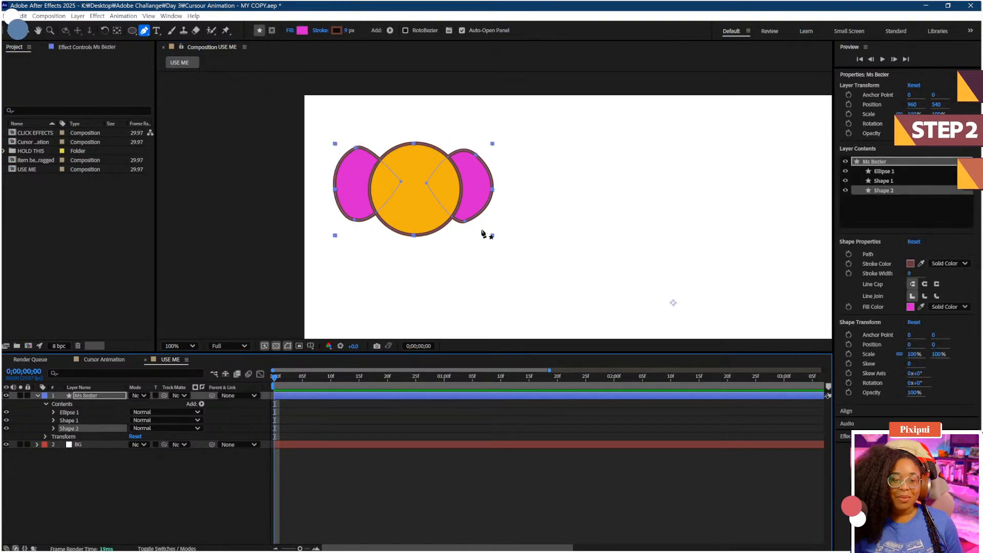
pyautogui.click(465, 222)
pyautogui.moveTo(493, 209); pyautogui.dragTo(498, 214)
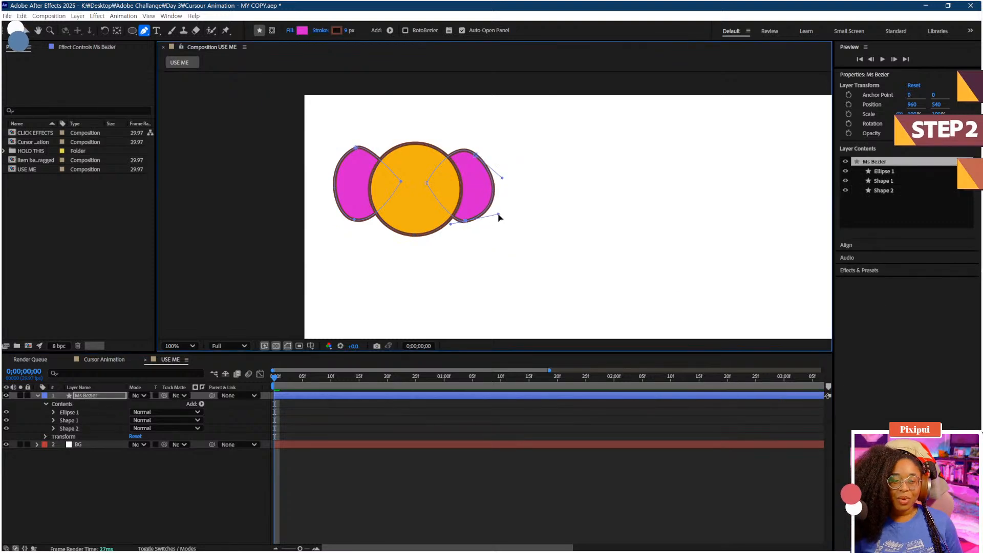
pyautogui.click(123, 533)
# Step: Activate the Ellipse tool and set its fill to the brown of the shape outlines with the eyedropper
pyautogui.click(132, 30)
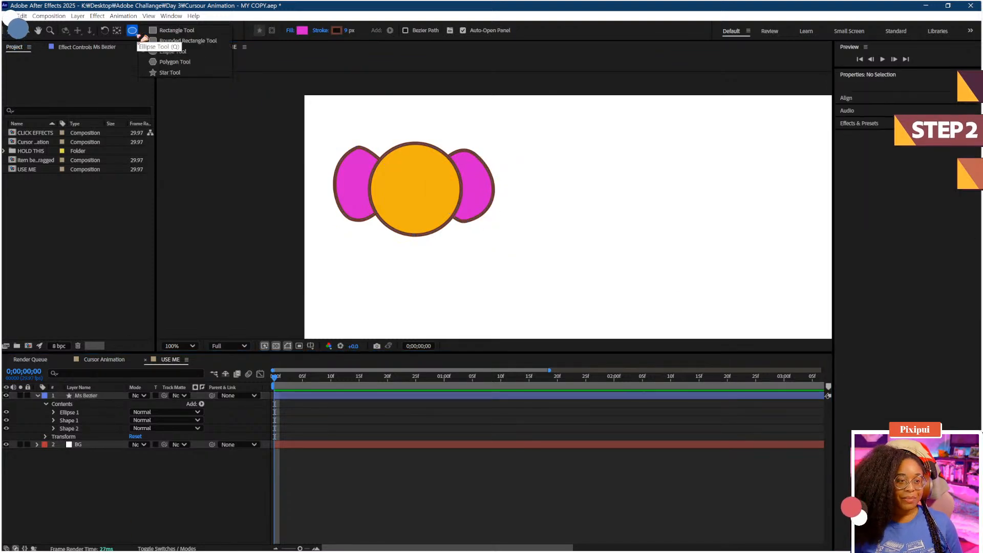
pyautogui.click(169, 41)
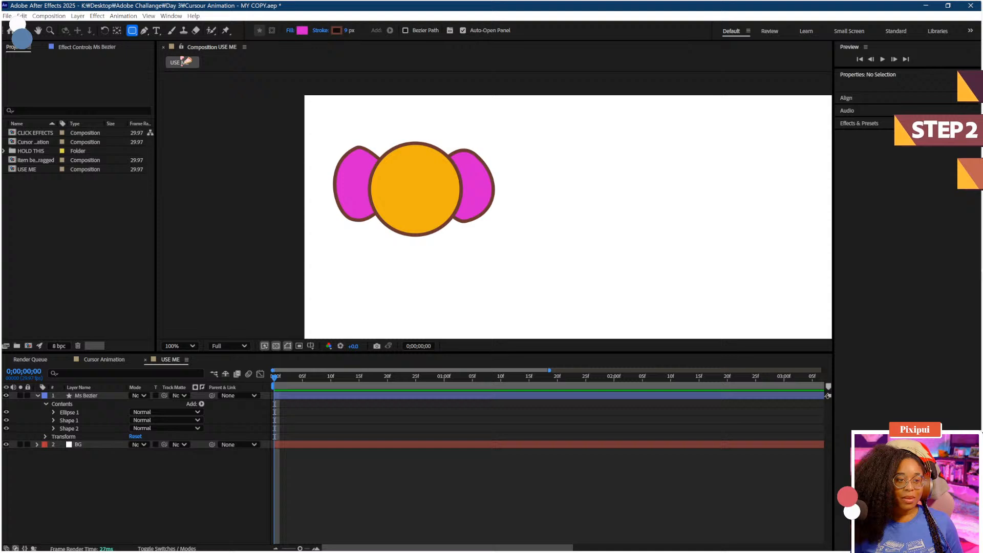
pyautogui.click(132, 31)
pyautogui.click(173, 51)
pyautogui.click(303, 30)
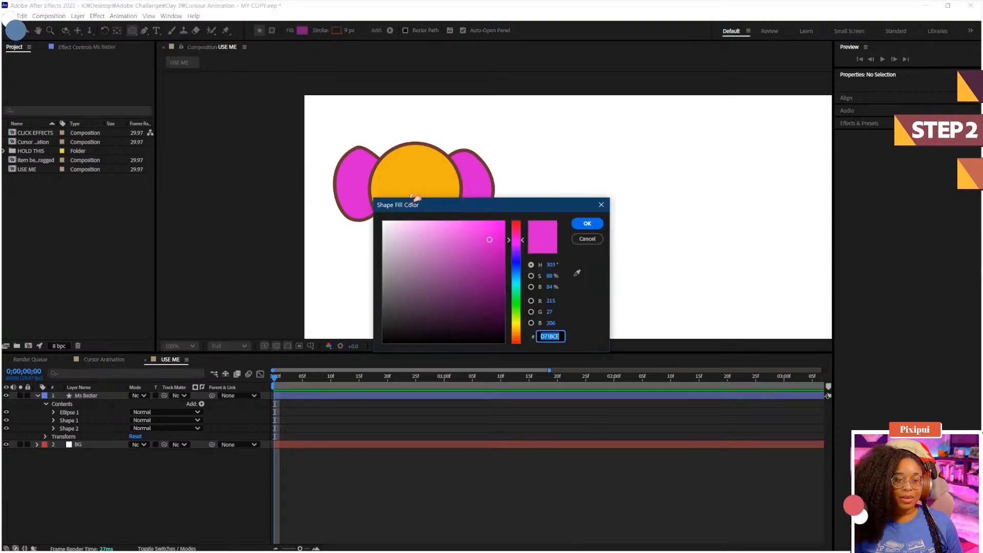
pyautogui.click(476, 288)
pyautogui.click(488, 307)
pyautogui.click(577, 273)
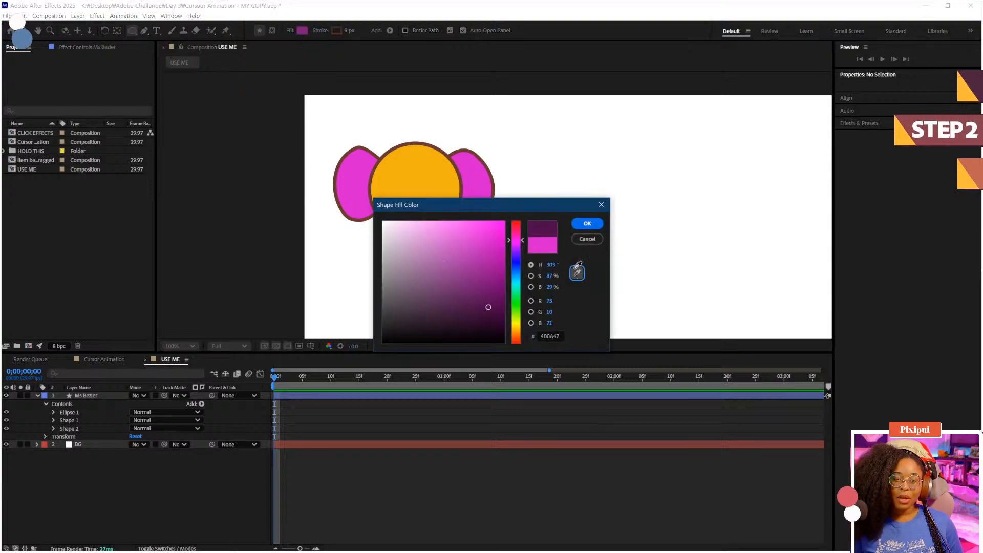
pyautogui.click(467, 187)
pyautogui.click(588, 223)
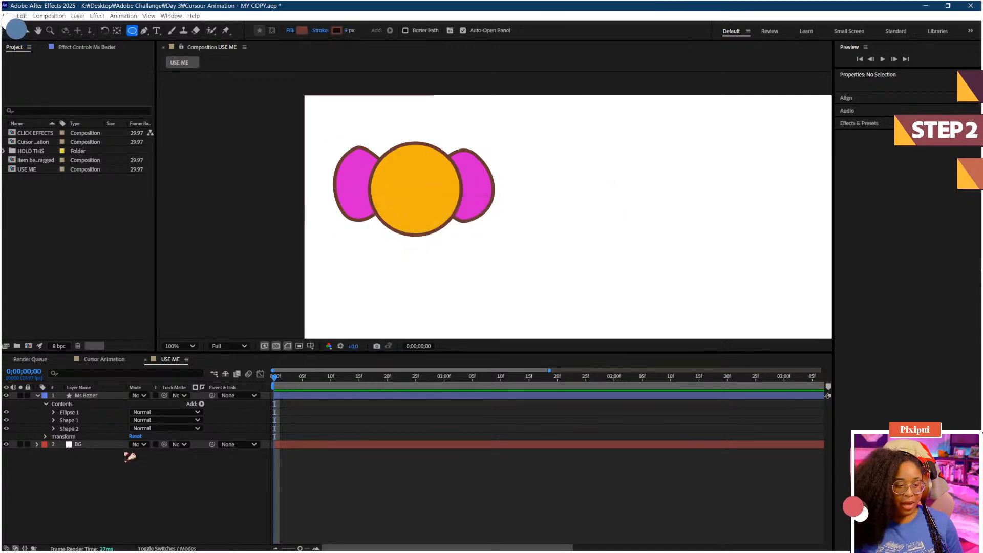
# Step: Draw a narrow vertical eye ellipse about 36 by 92 on the yellow circle's left half, and nudge it slightly up and left
pyautogui.moveTo(392, 174); pyautogui.dragTo(407, 210)
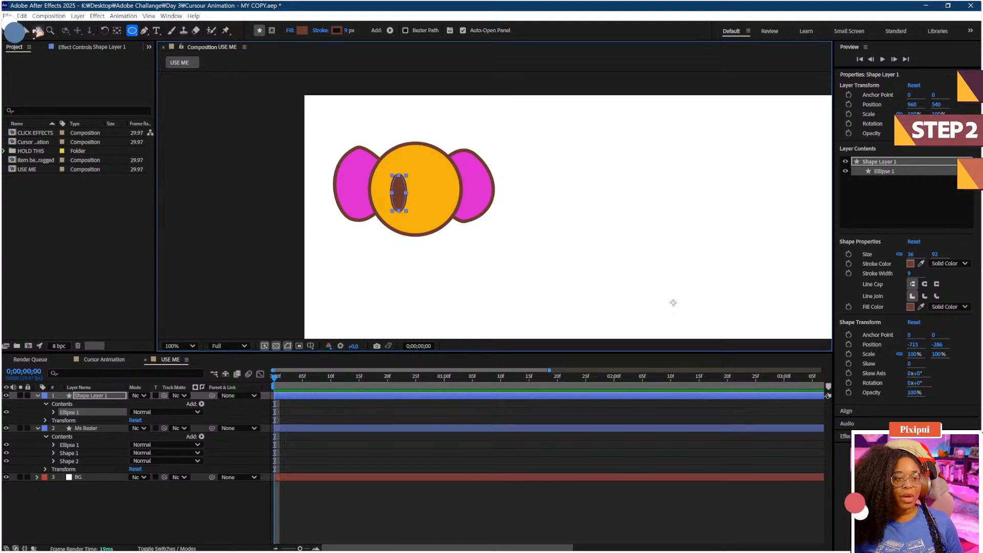
pyautogui.press('v')
pyautogui.moveTo(403, 205); pyautogui.dragTo(398, 201)
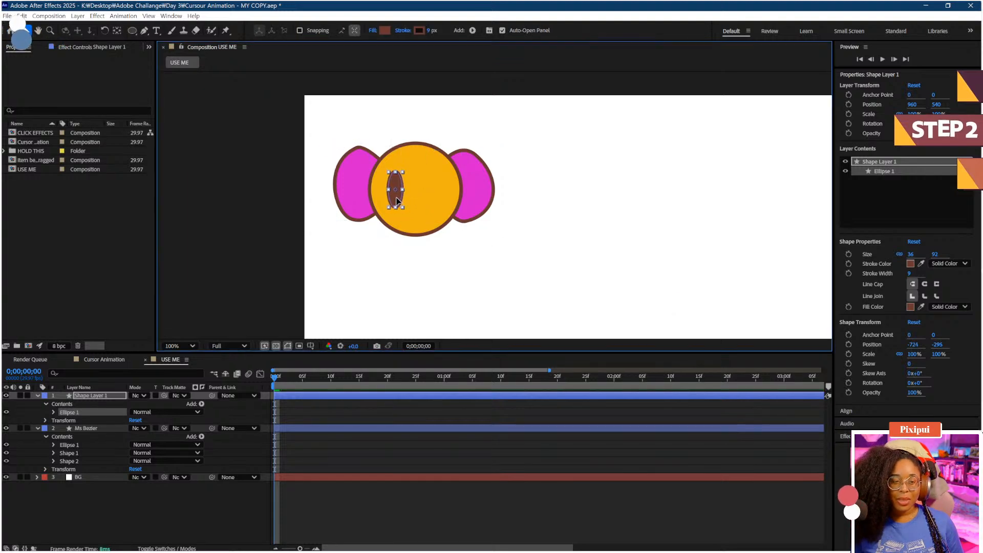
pyautogui.click(224, 494)
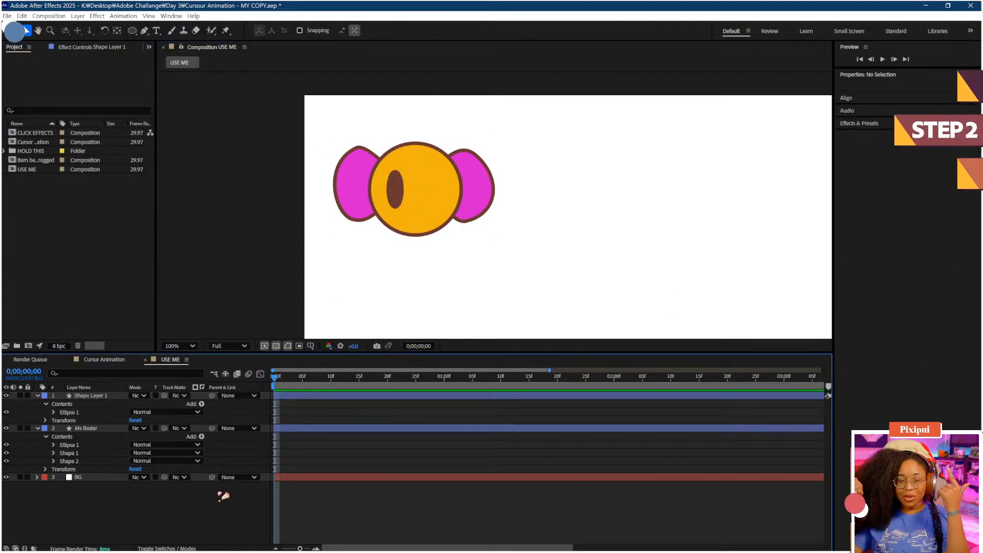
pyautogui.click(399, 204)
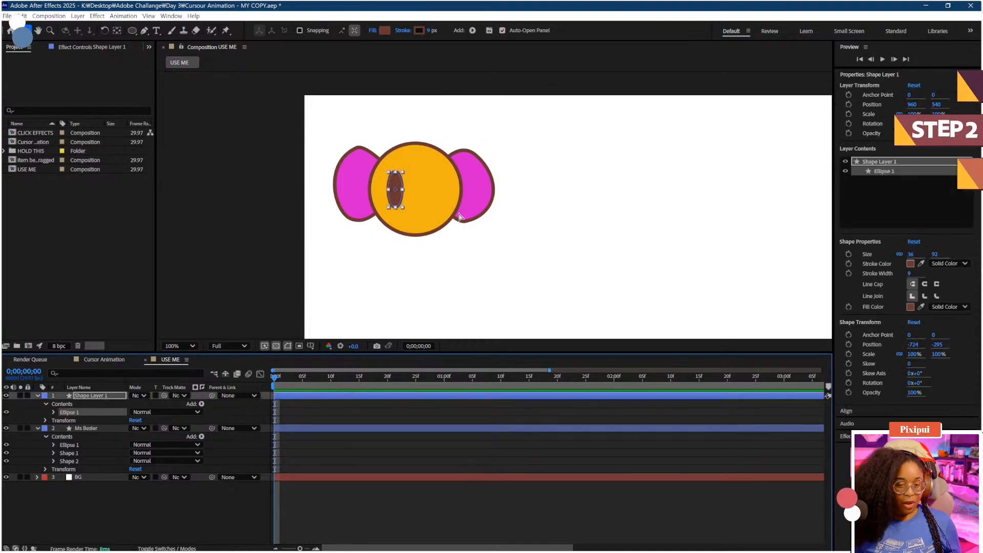
pyautogui.moveTo(395, 201); pyautogui.dragTo(431, 201)
pyautogui.hotkey('ctrl', 'z')
# Step: Copy the eye's Ellipse 1 group from Shape Layer 1 and paste it into the Ms Bezier layer's contents
pyautogui.click(72, 413)
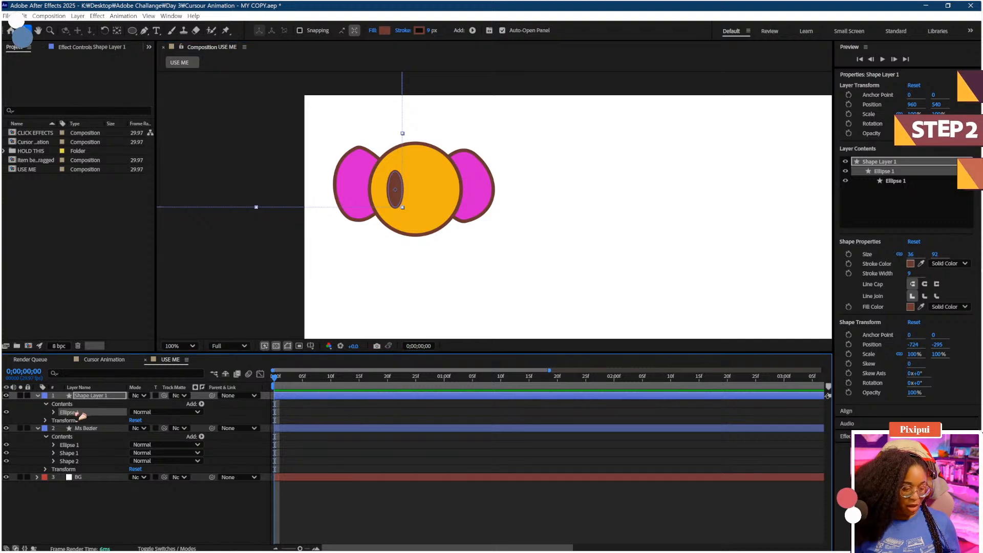
pyautogui.hotkey('ctrl', 'c')
pyautogui.hotkey('ctrl', 'v')
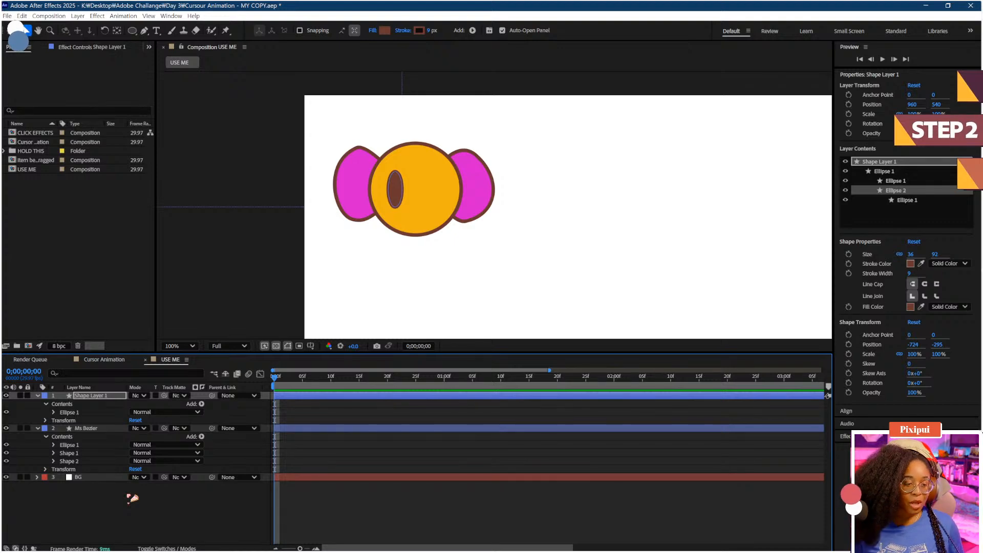
pyautogui.click(72, 412)
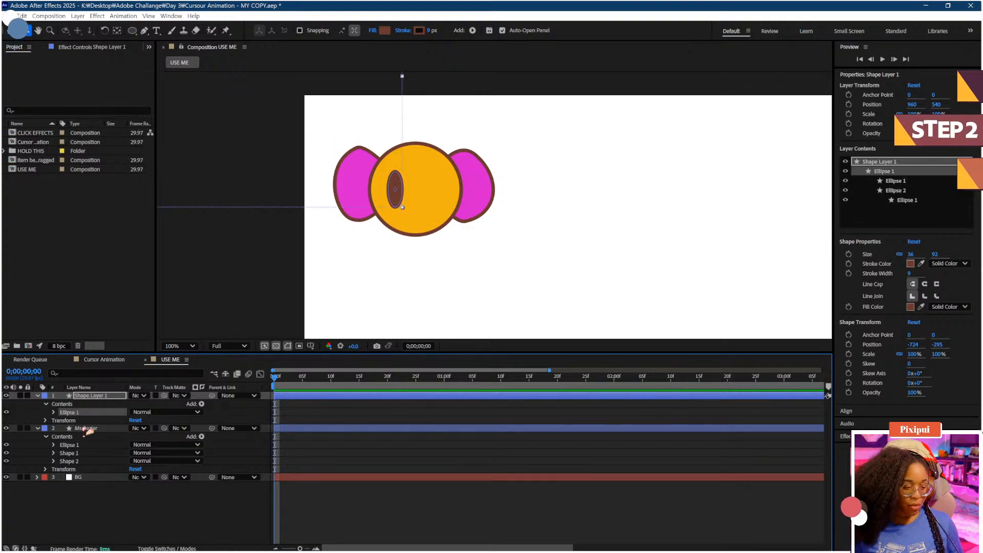
pyautogui.click(72, 437)
pyautogui.hotkey('ctrl', 'v')
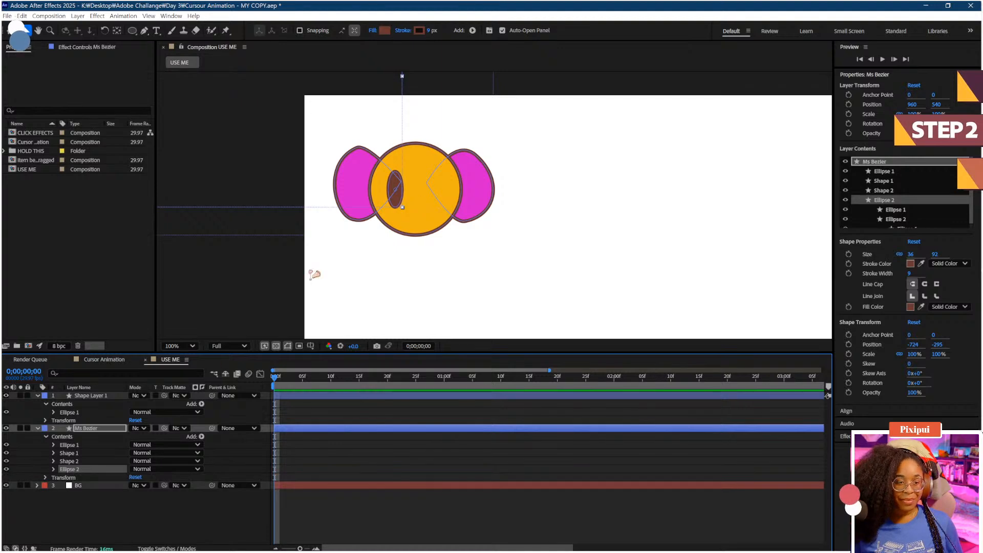
# Step: Delete Shape Layer 1 and move Ellipse 2 above Ellipse 1 in the Ms Bezier contents
pyautogui.click(80, 394)
pyautogui.press('Delete')
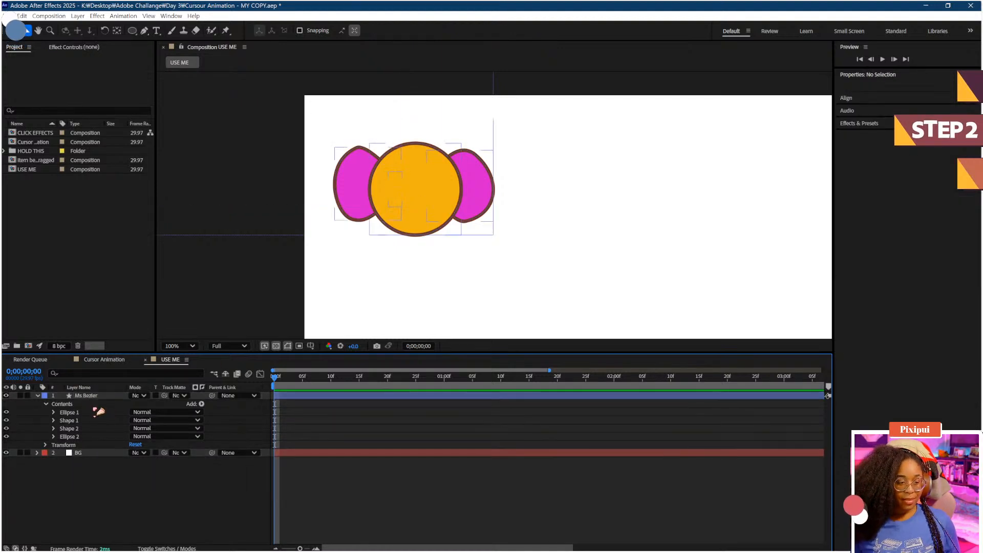
pyautogui.moveTo(77, 437); pyautogui.dragTo(77, 410)
pyautogui.click(97, 498)
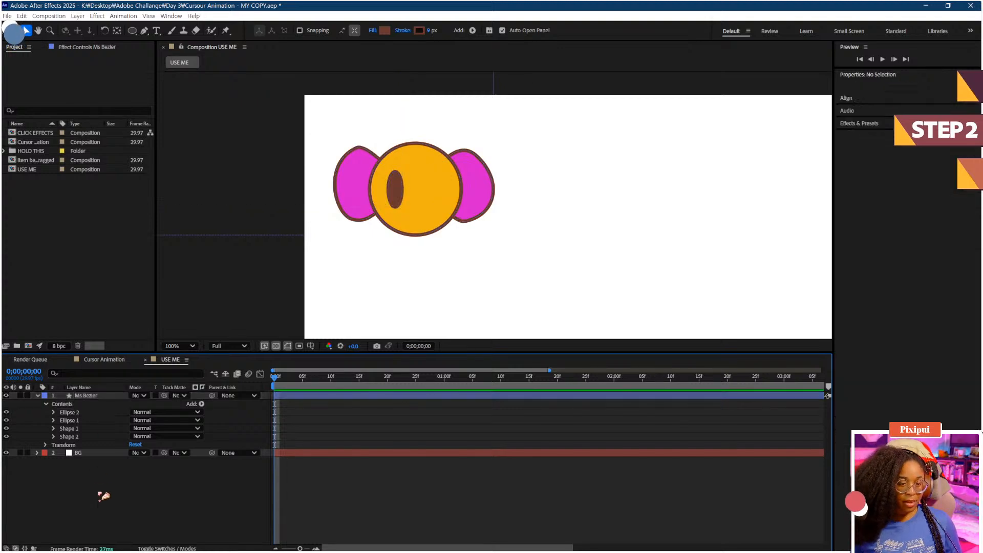
# Step: Duplicate the eye by copying Ellipse 2 and pasting it into the Ms Bezier contents
pyautogui.click(79, 413)
pyautogui.hotkey('ctrl', 'c')
pyautogui.click(74, 404)
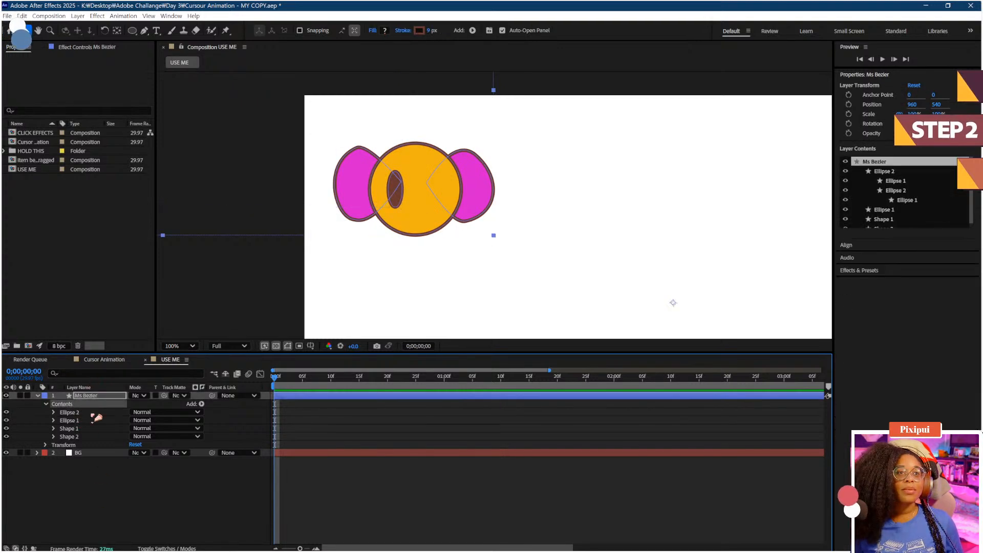
pyautogui.hotkey('ctrl', 'v')
pyautogui.moveTo(459, 193); pyautogui.dragTo(496, 196)
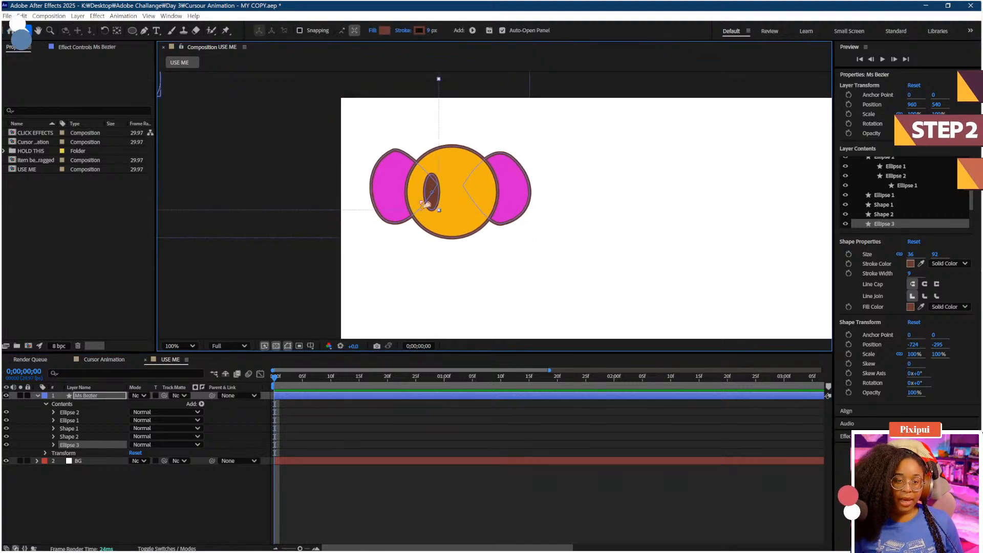
# Step: Move the eye copy horizontally onto the yellow circle's right half, and place Ellipse 3 above Ellipse 2 in the Ms Bezier contents
pyautogui.moveTo(436, 207); pyautogui.dragTo(473, 207)
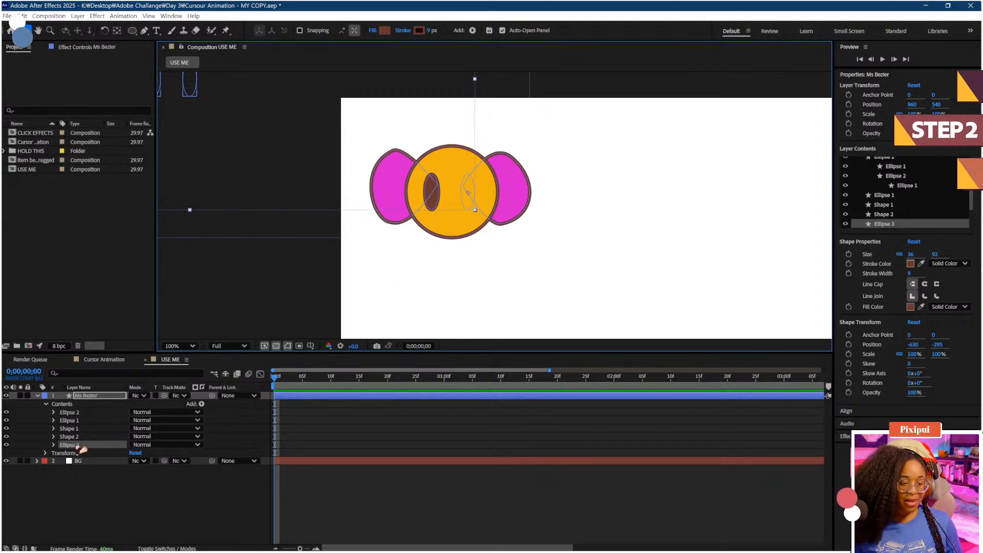
pyautogui.moveTo(72, 445); pyautogui.dragTo(72, 408)
pyautogui.click(143, 505)
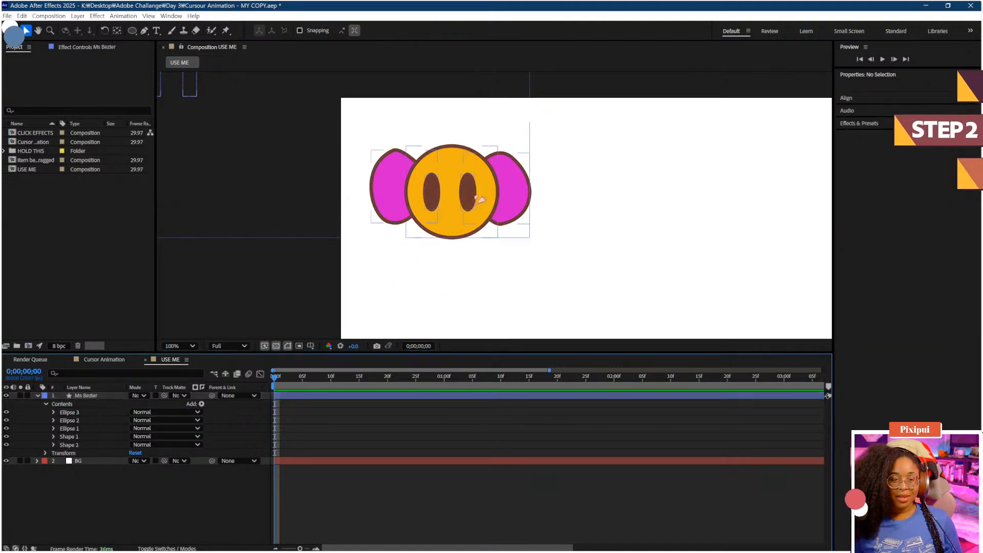
pyautogui.click(468, 201)
pyautogui.click(216, 493)
pyautogui.scroll(-1, 468, 181)
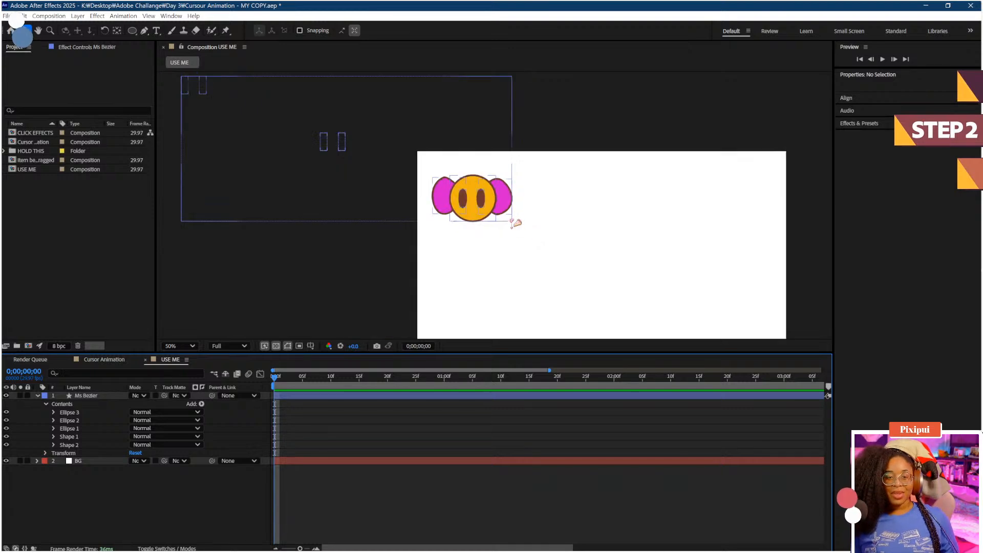
# Step: Shift the right eye, Ellipse 3, slightly further right at the same height
pyautogui.scroll(1, 507, 219)
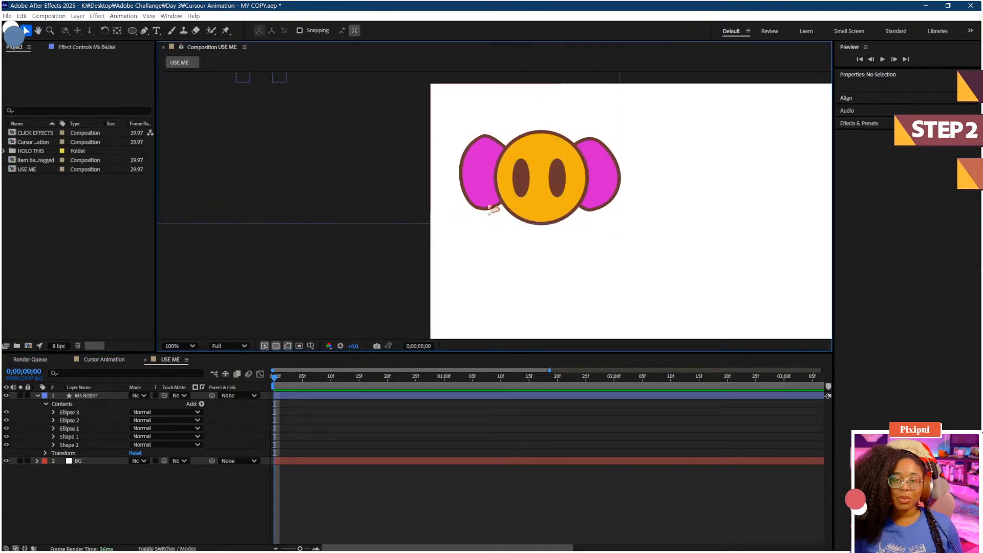
pyautogui.click(144, 31)
pyautogui.press('space')
pyautogui.moveTo(608, 163); pyautogui.dragTo(580, 188)
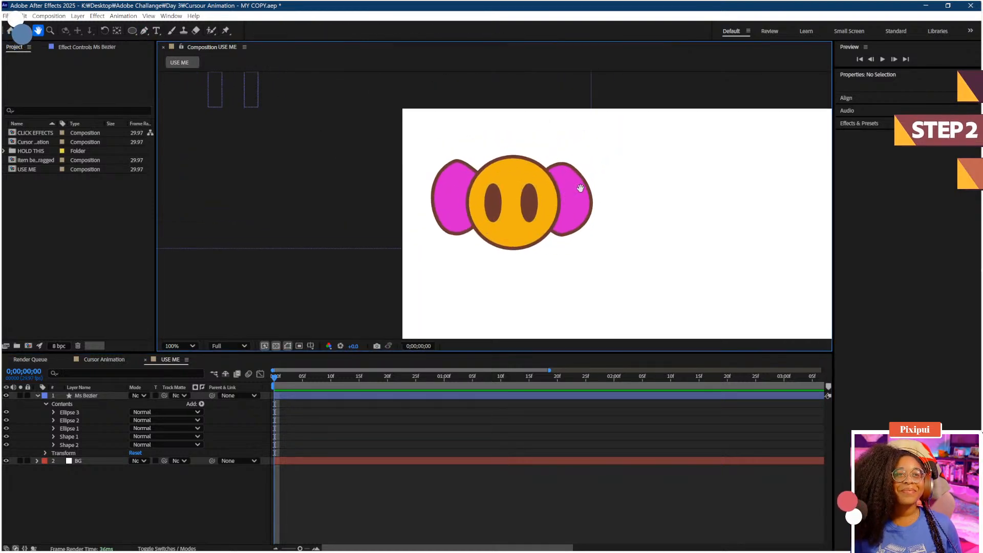
pyautogui.scroll(1, 576, 181)
pyautogui.press('space')
pyautogui.moveTo(515, 165); pyautogui.dragTo(481, 149)
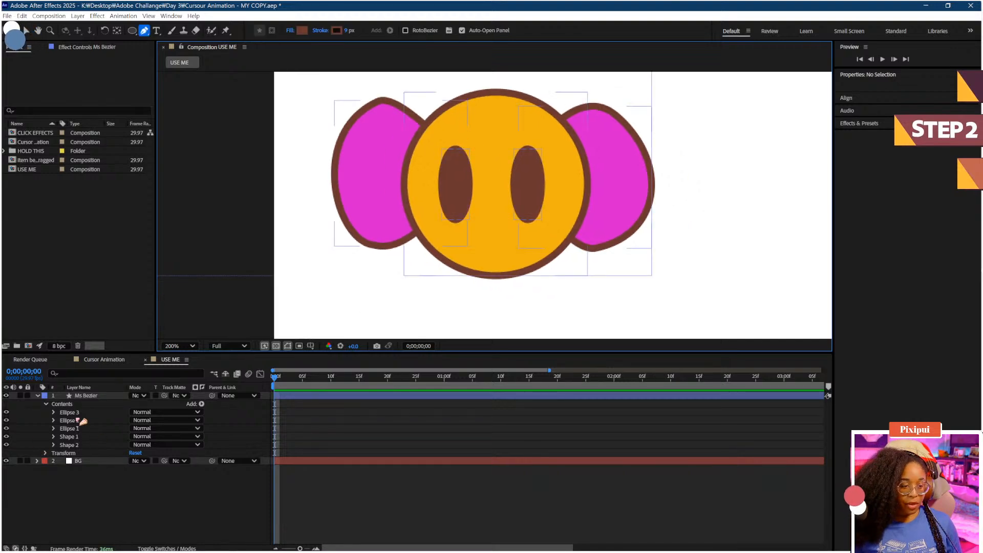
pyautogui.click(77, 419)
pyautogui.press('v')
pyautogui.click(88, 413)
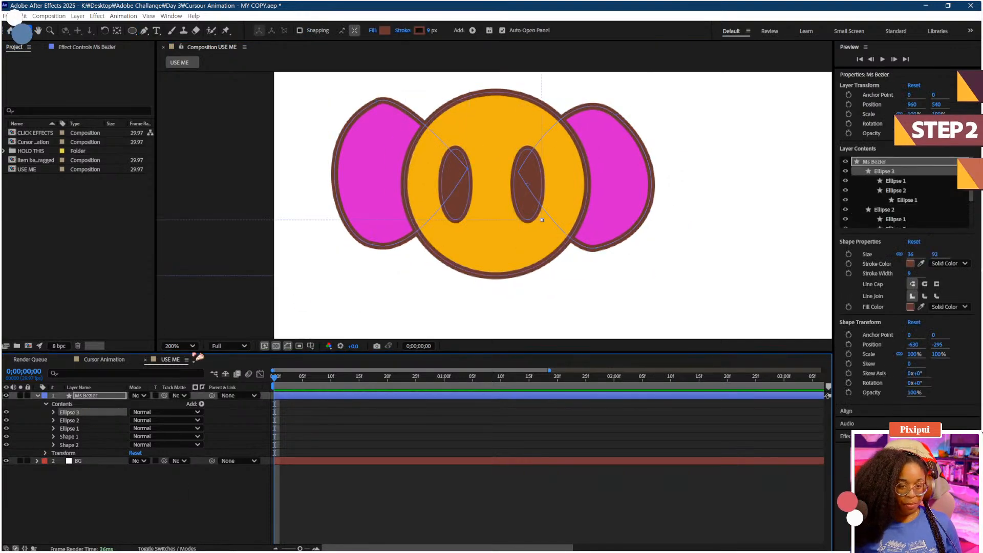
pyautogui.moveTo(532, 207); pyautogui.dragTo(538, 207)
pyautogui.click(103, 508)
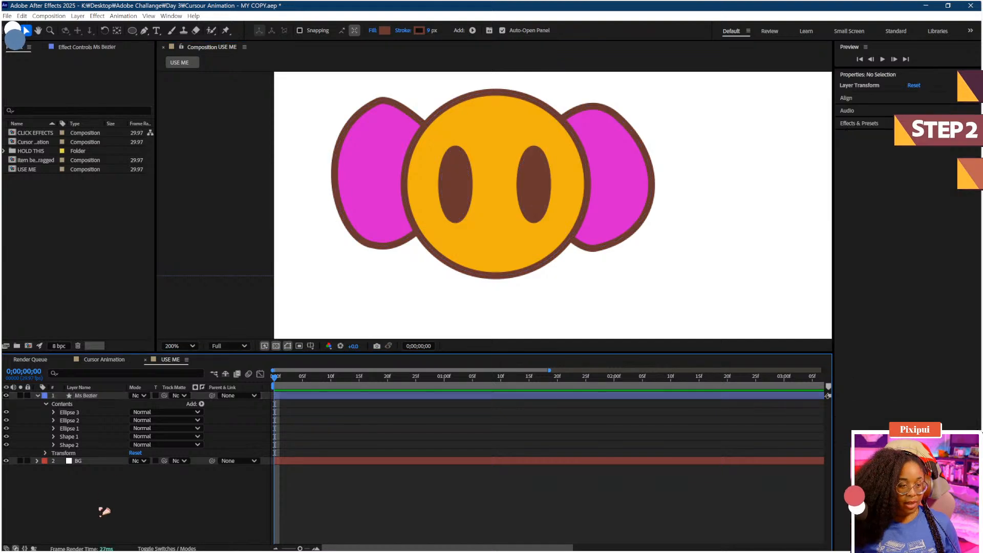
# Step: Set the fill to None and draw a short curved eyelash with the Pen tool from the right eye's top outward
pyautogui.click(144, 31)
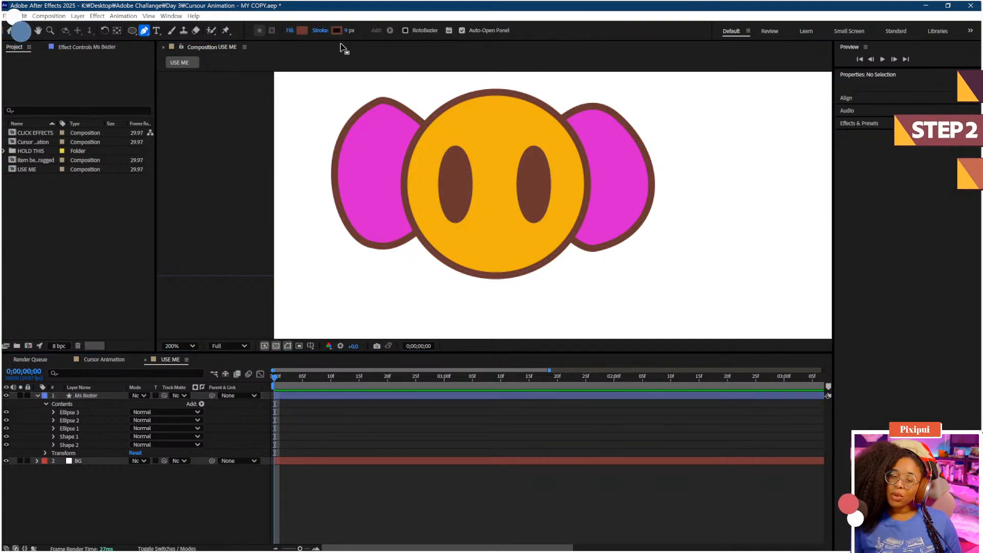
pyautogui.click(291, 31)
pyautogui.click(442, 257)
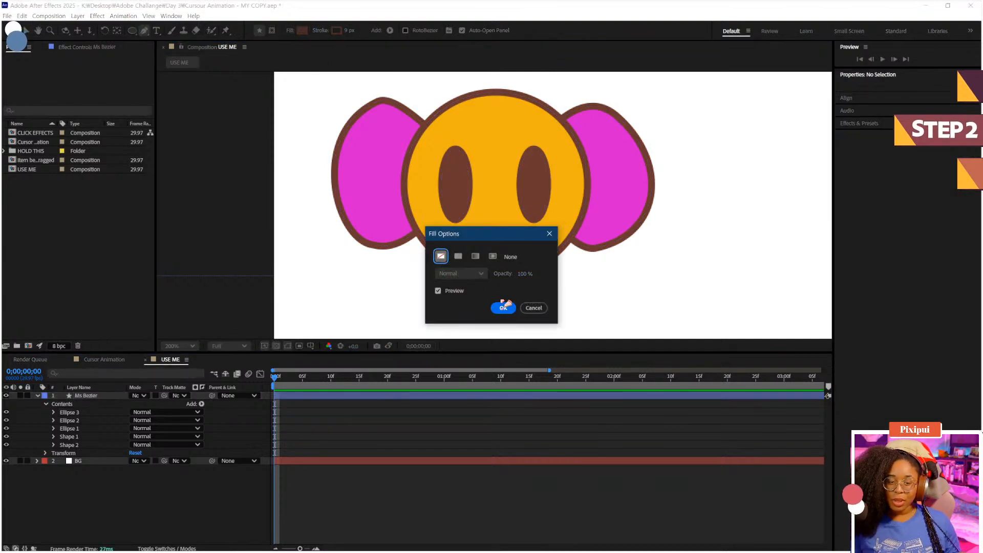
pyautogui.click(503, 308)
pyautogui.click(530, 152)
pyautogui.moveTo(567, 159); pyautogui.dragTo(569, 183)
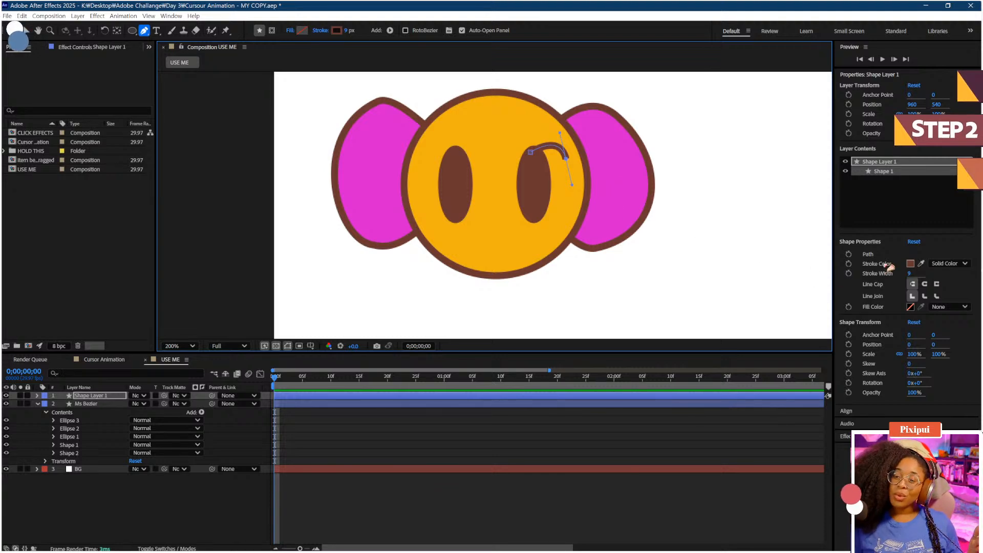
# Step: Give the eyelash stroke a round line cap and bevel line join, and adjust its path where it meets the eye
pyautogui.click(925, 283)
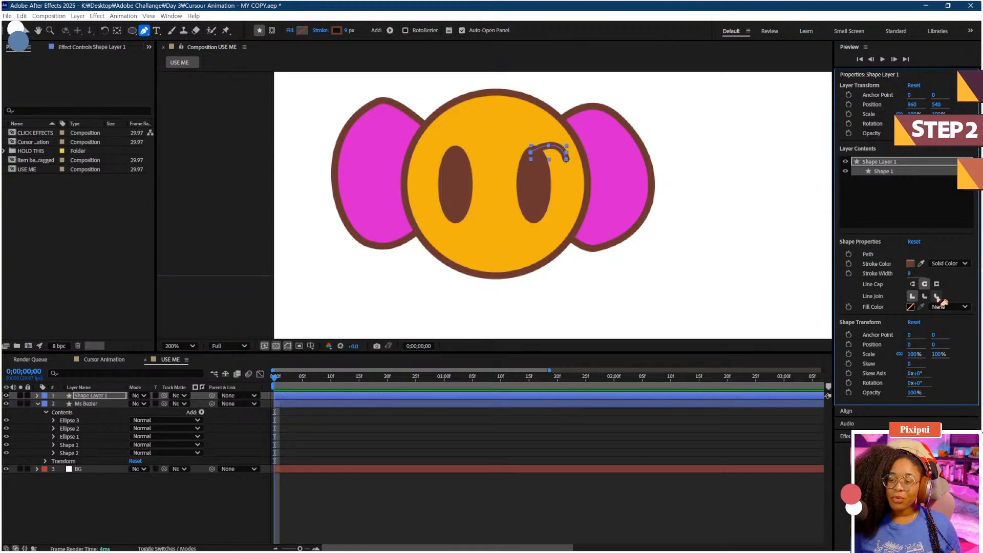
pyautogui.click(937, 297)
pyautogui.click(558, 151)
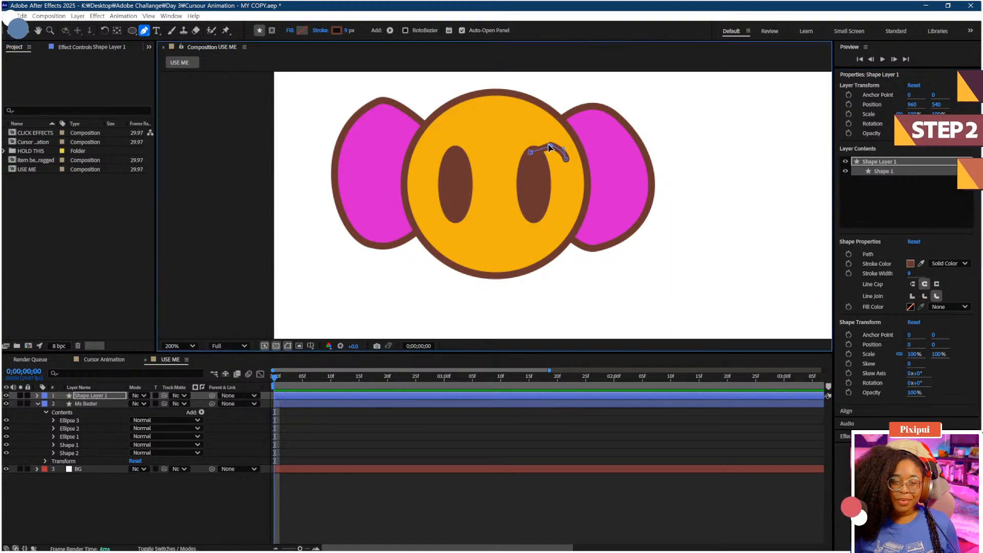
pyautogui.moveTo(531, 153); pyautogui.dragTo(555, 130)
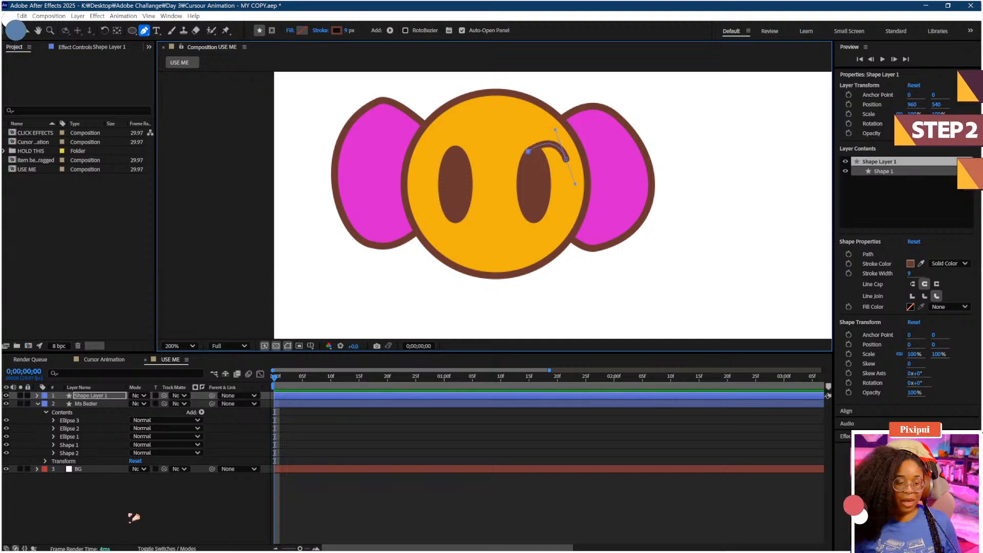
pyautogui.click(131, 516)
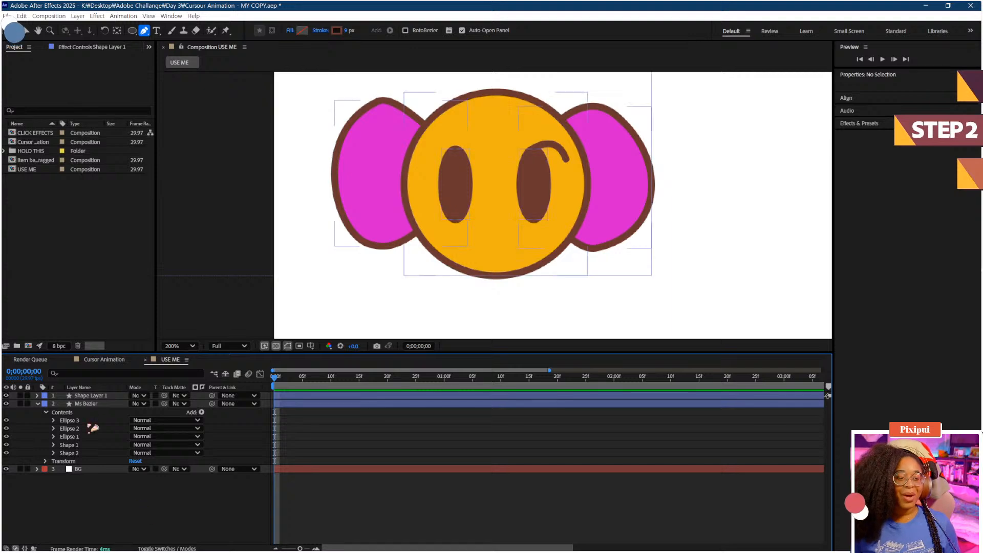
# Step: Try to duplicate the eyelash's Shape Layer 1 and flip the copy horizontally
pyautogui.click(91, 396)
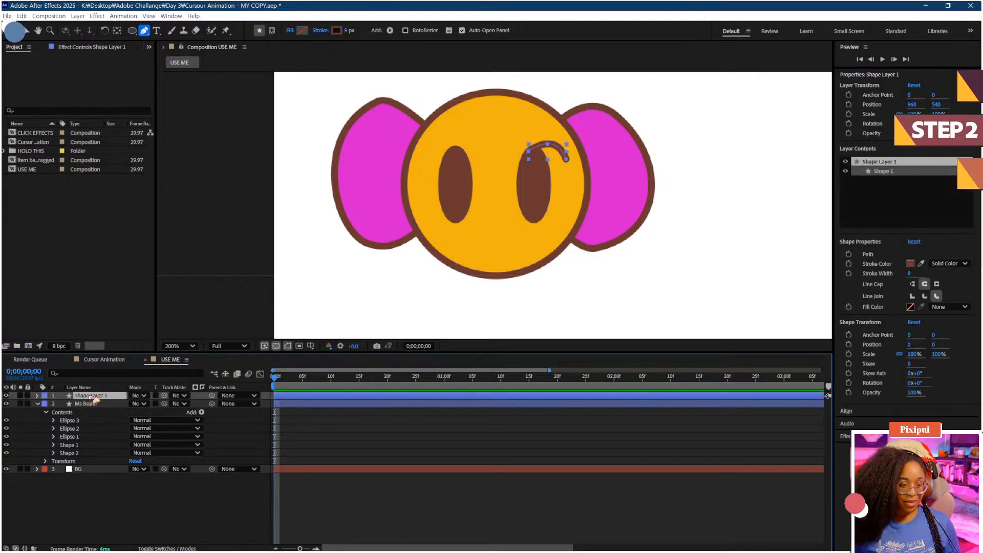
pyautogui.hotkey('ctrl', 'd')
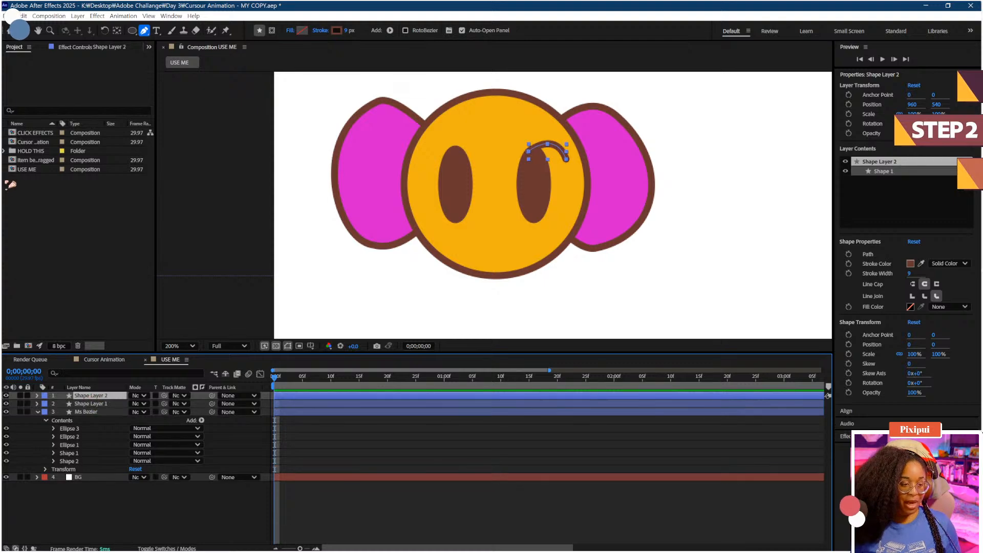
pyautogui.click(22, 16)
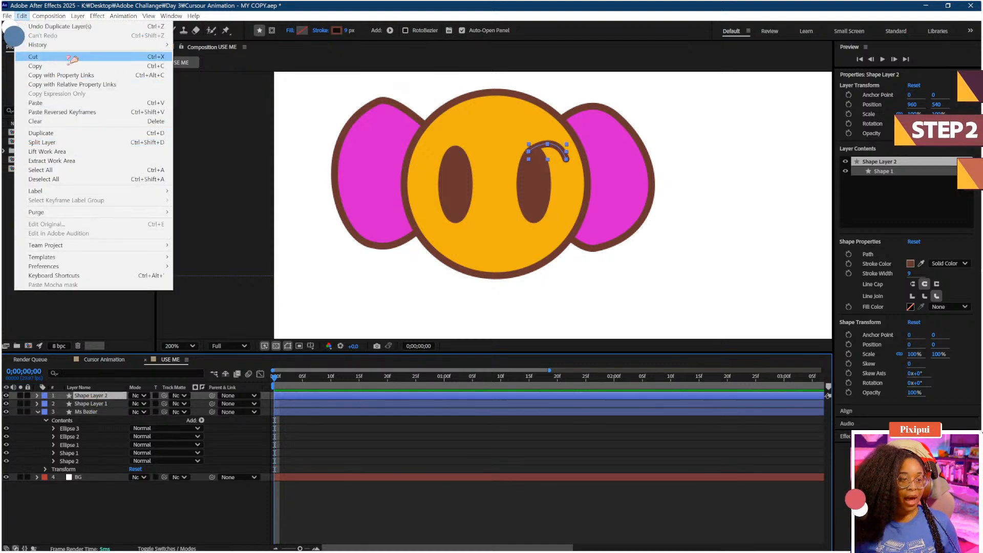
pyautogui.click(74, 399)
pyautogui.rightClick(87, 395)
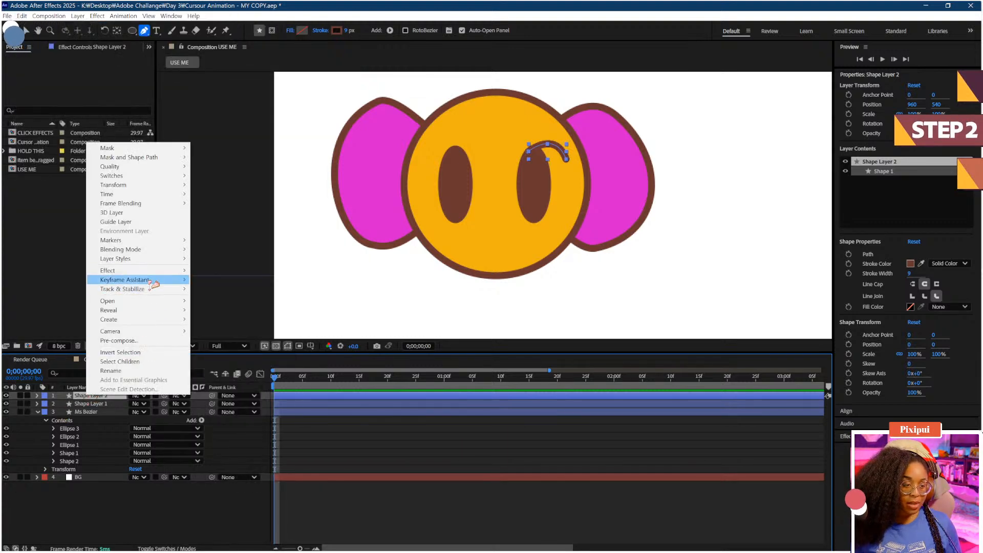
pyautogui.moveTo(154, 186)
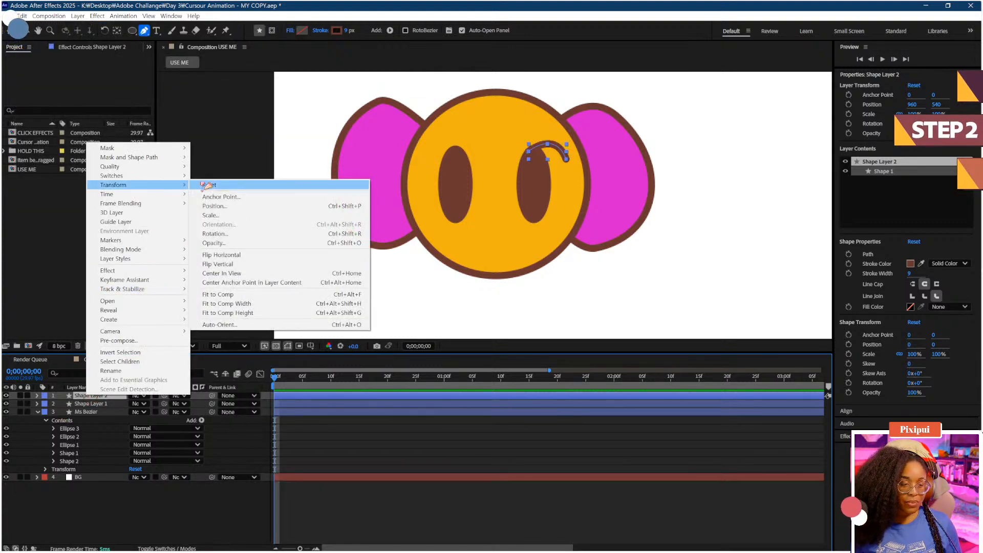
pyautogui.click(248, 265)
pyautogui.scroll(-3, 476, 237)
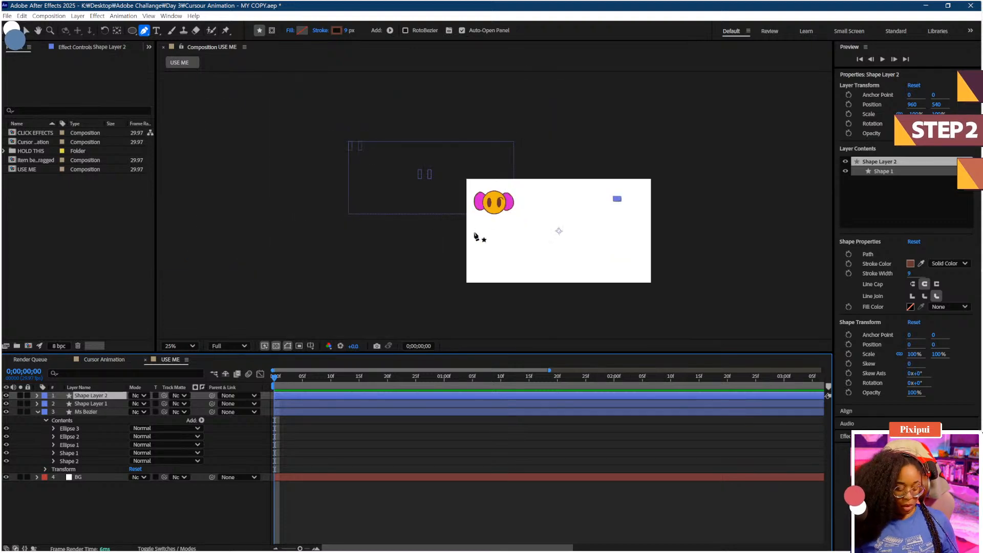
pyautogui.press('v')
pyautogui.moveTo(424, 199); pyautogui.dragTo(465, 216)
pyautogui.hotkey('ctrl', 'z')
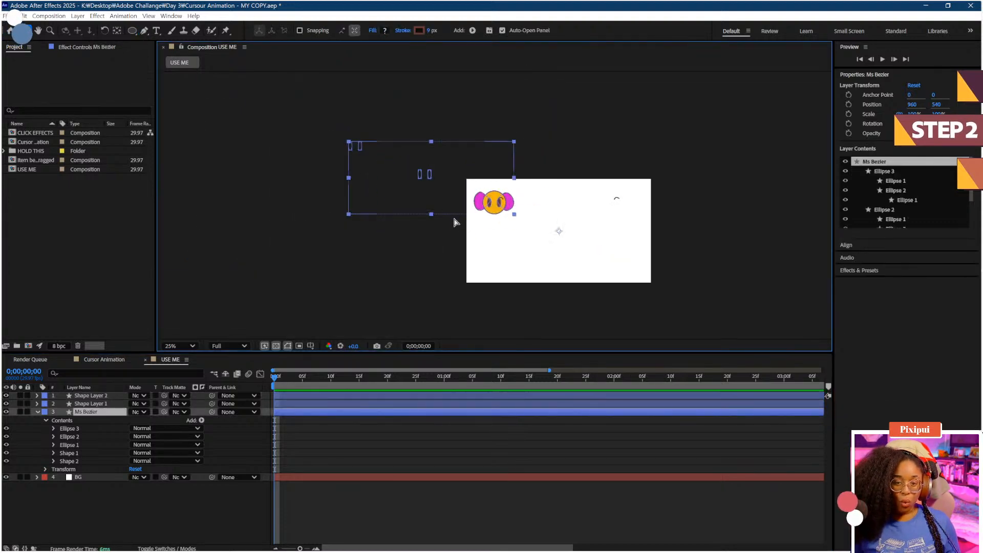
pyautogui.hotkey('ctrl', 'z')
pyautogui.hotkey('ctrl', 'z')
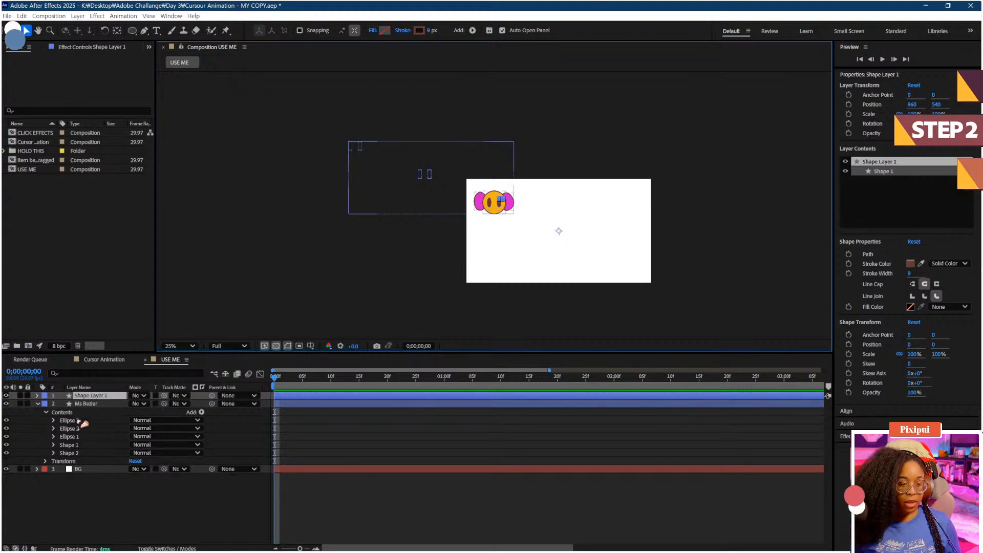
# Step: Copy the eyelash's Shape 1 group from Shape Layer 1 and paste it into the Ms Bezier layer's contents
pyautogui.scroll(2, 498, 239)
pyautogui.click(138, 487)
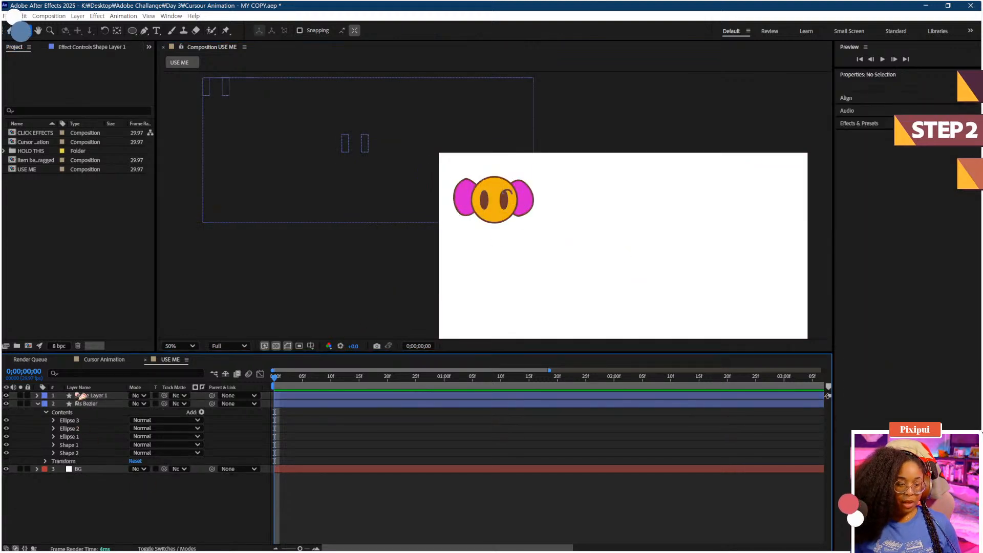
pyautogui.click(38, 395)
pyautogui.scroll(2, 378, 154)
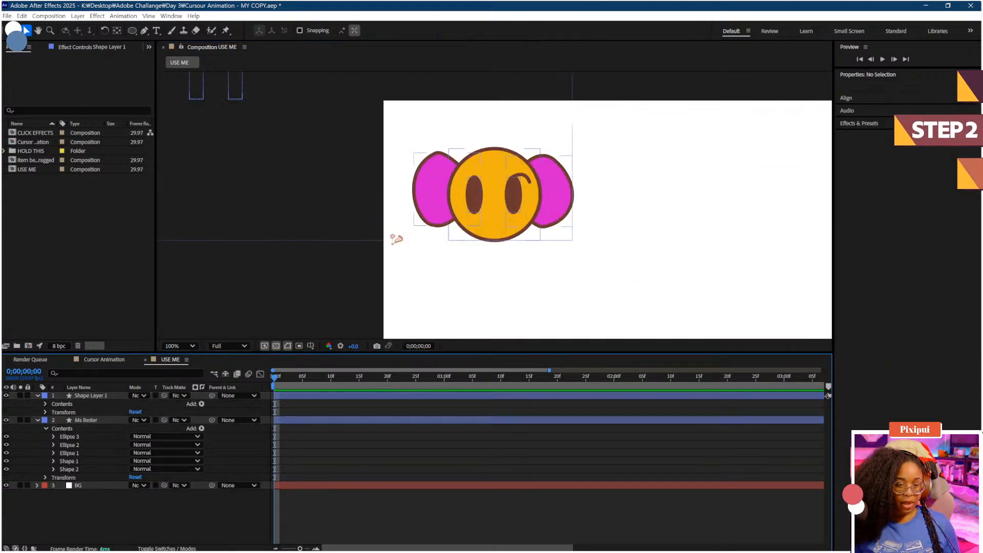
pyautogui.click(46, 404)
pyautogui.click(76, 411)
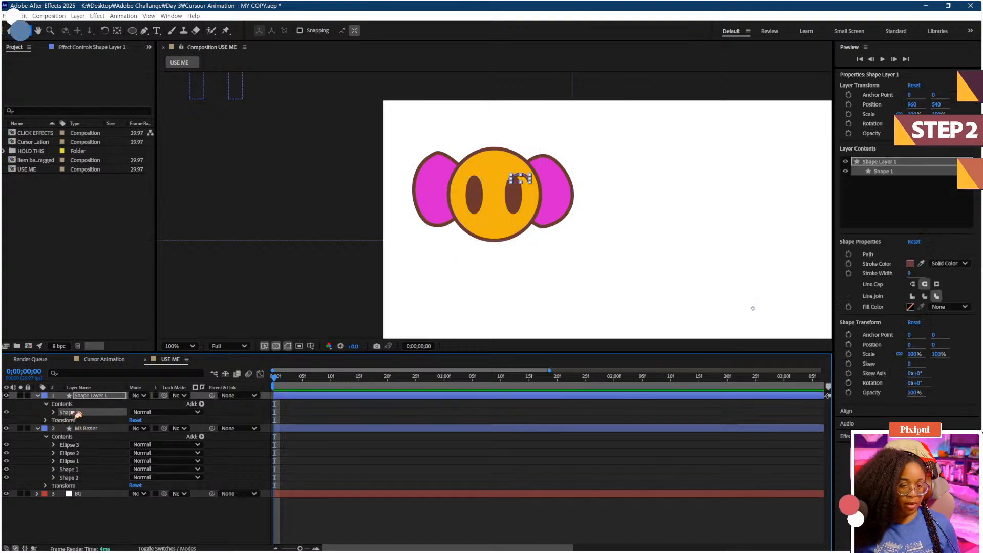
pyautogui.hotkey('ctrl', 'c')
pyautogui.click(85, 428)
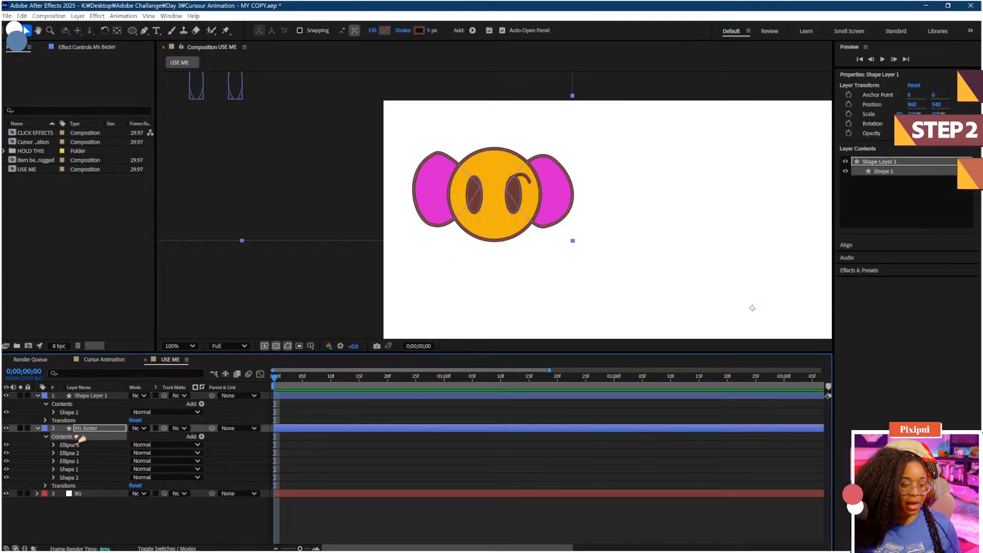
pyautogui.hotkey('ctrl', 'v')
# Step: Delete Shape Layer 1 and bring the pasted Shape 3 to the top of the Ms Bezier contents
pyautogui.click(90, 395)
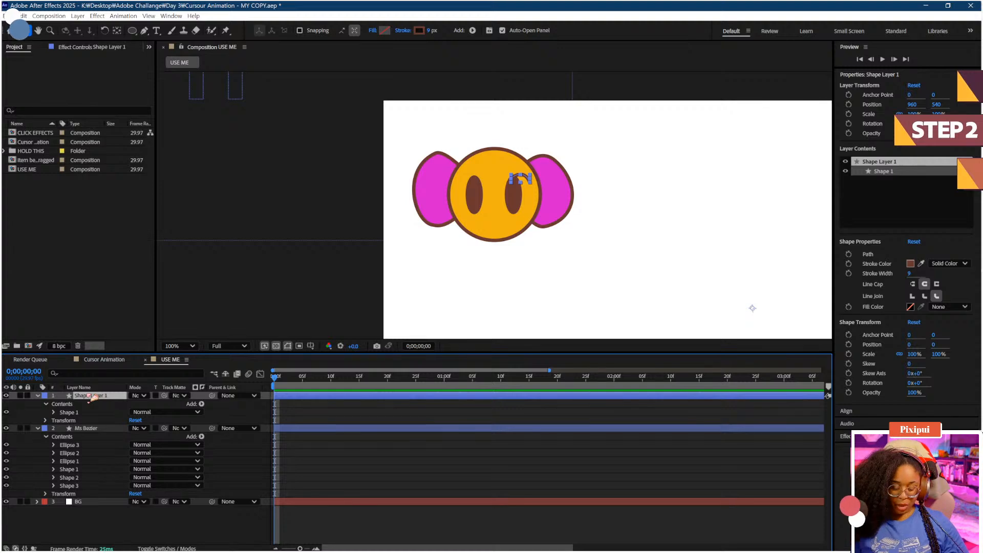
pyautogui.press('Delete')
pyautogui.click(77, 454)
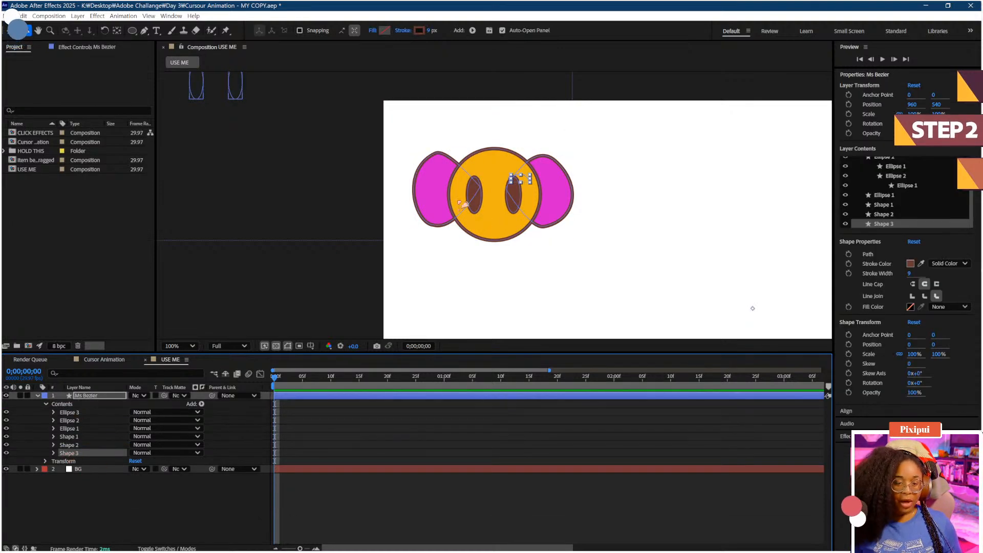
pyautogui.hotkey('ctrl', 'shift', ']')
# Step: Duplicate the Shape 3 eyelash and move the copy across to the left eye's top, stretched to about 105% width
pyautogui.press('.')
pyautogui.press('.')
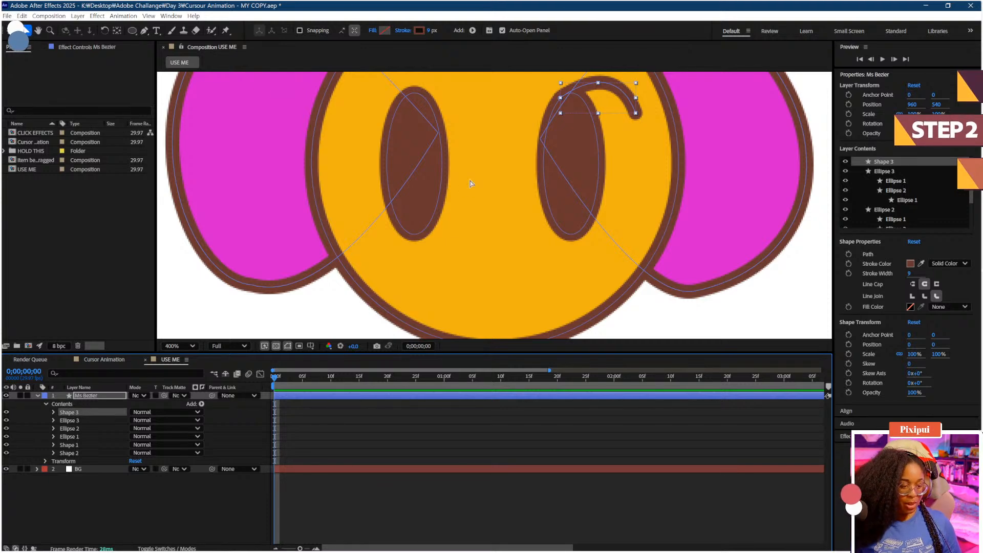
pyautogui.hotkey('ctrl', 'd')
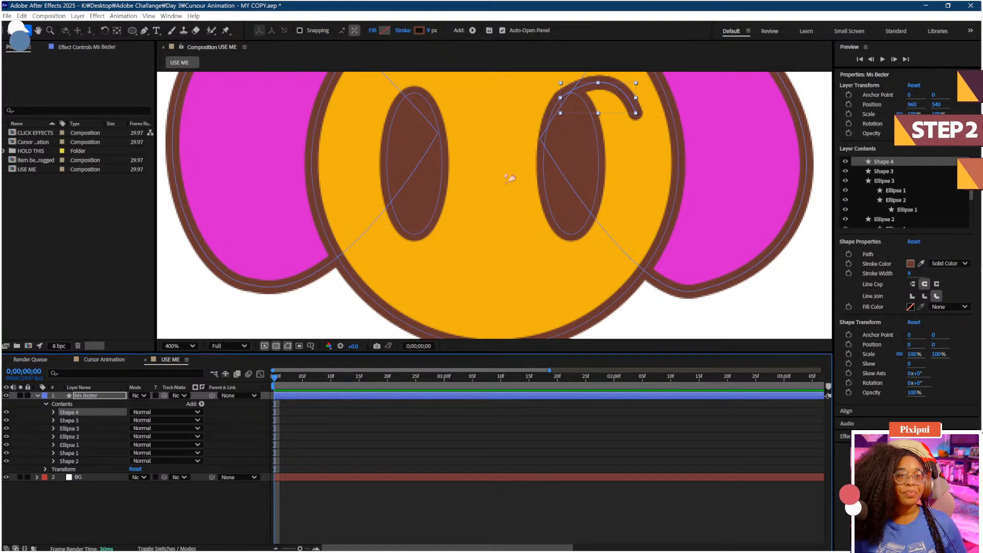
pyautogui.moveTo(519, 132); pyautogui.dragTo(528, 169)
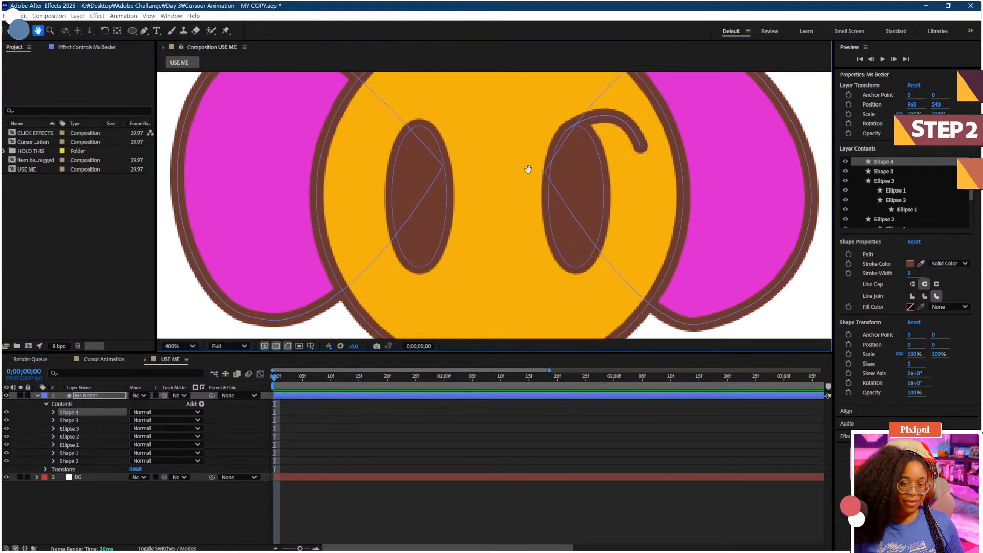
pyautogui.click(70, 413)
pyautogui.moveTo(555, 138); pyautogui.dragTo(531, 137)
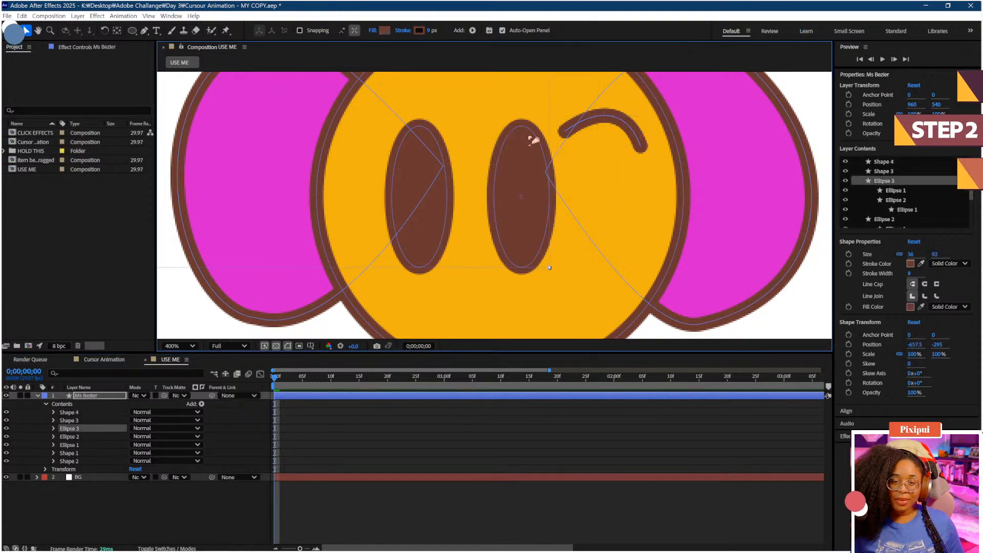
pyautogui.hotkey('ctrl', 'z')
pyautogui.click(80, 412)
pyautogui.moveTo(631, 130); pyautogui.dragTo(424, 131)
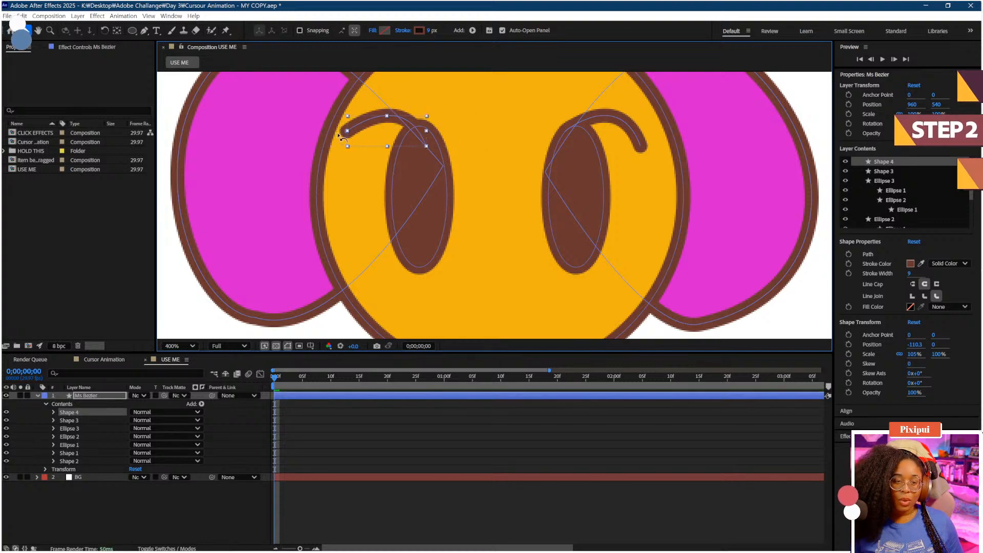
# Step: Reshape the left eyelash's path by moving its outer end point across and bending the curve to mirror the right eyelash
pyautogui.click(145, 31)
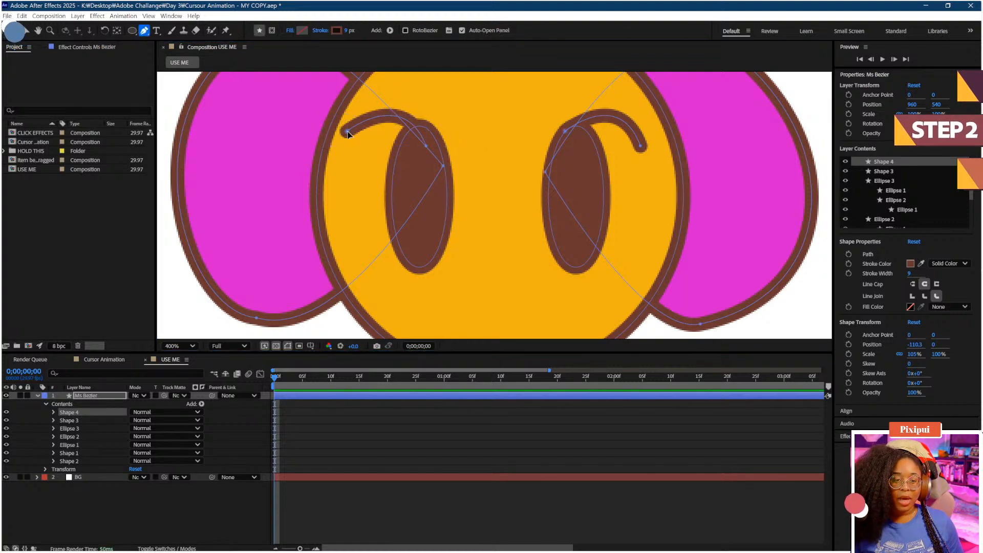
pyautogui.moveTo(348, 134); pyautogui.dragTo(503, 131)
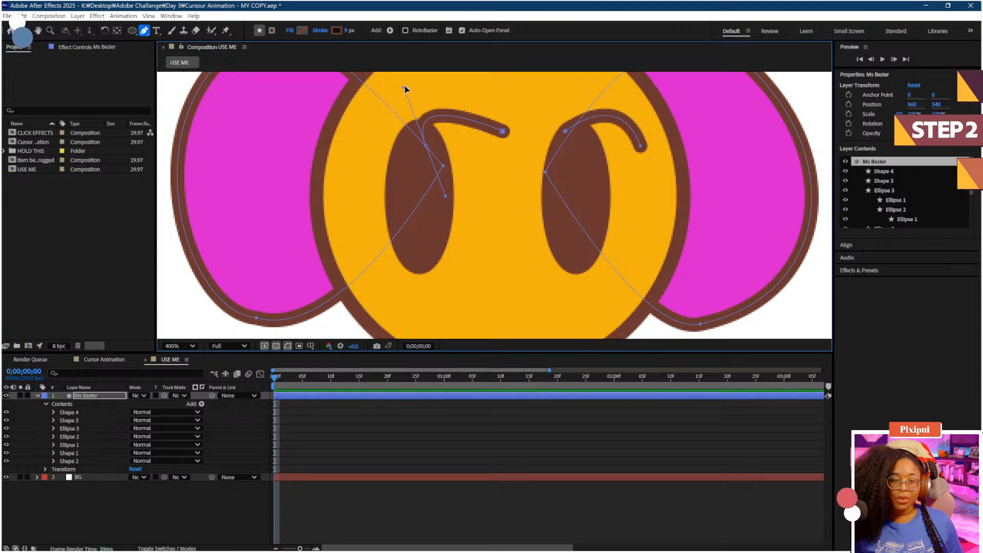
pyautogui.moveTo(405, 89); pyautogui.dragTo(463, 89)
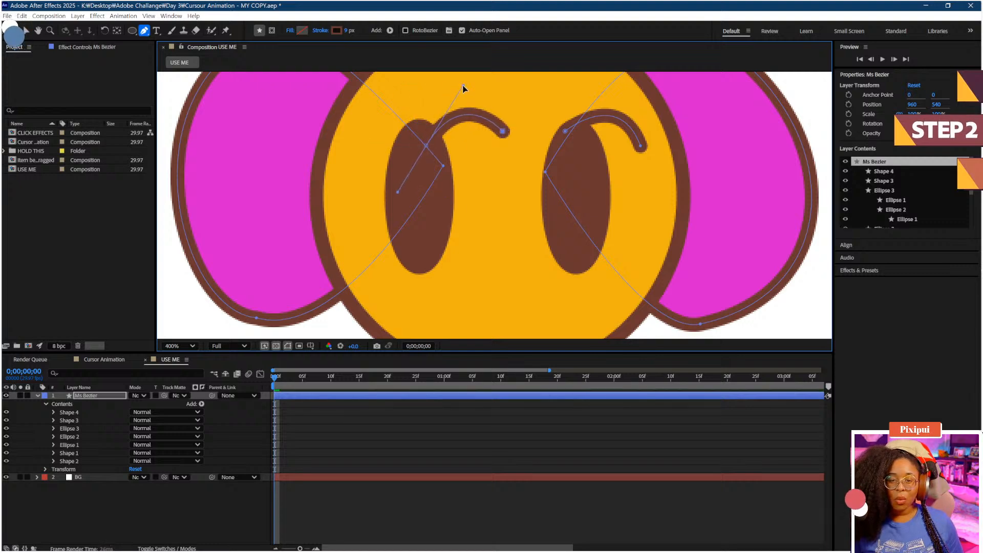
pyautogui.moveTo(464, 145); pyautogui.dragTo(462, 171)
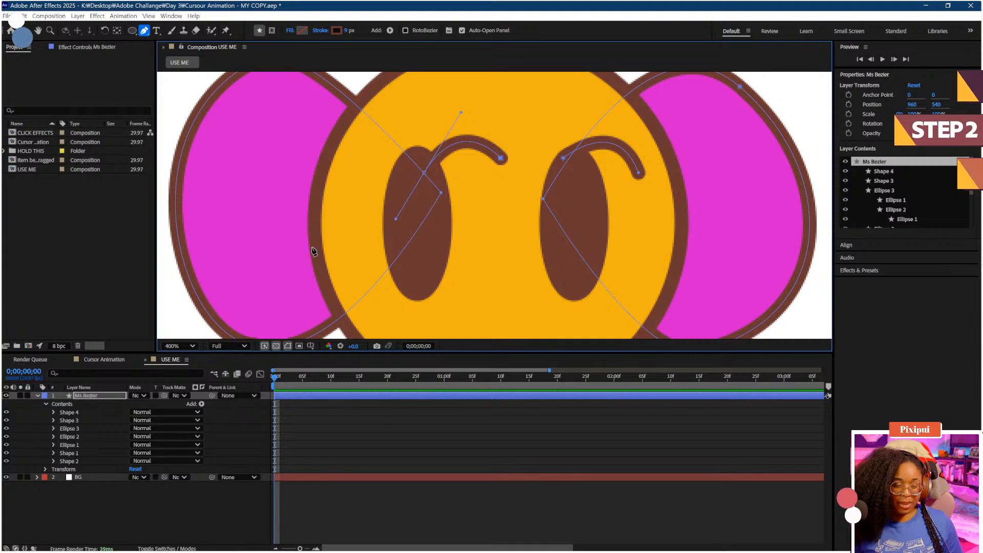
pyautogui.press('v')
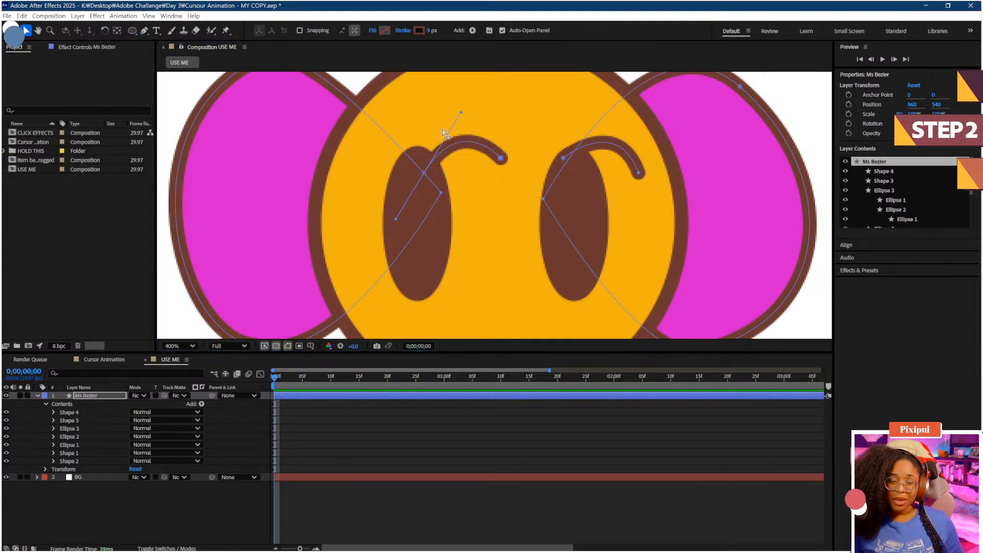
# Step: Move the reshaped eyelash onto the outer top of the left eye and deselect the layer
pyautogui.moveTo(475, 144); pyautogui.dragTo(406, 146)
pyautogui.press(',')
pyautogui.press(',')
pyautogui.press(',')
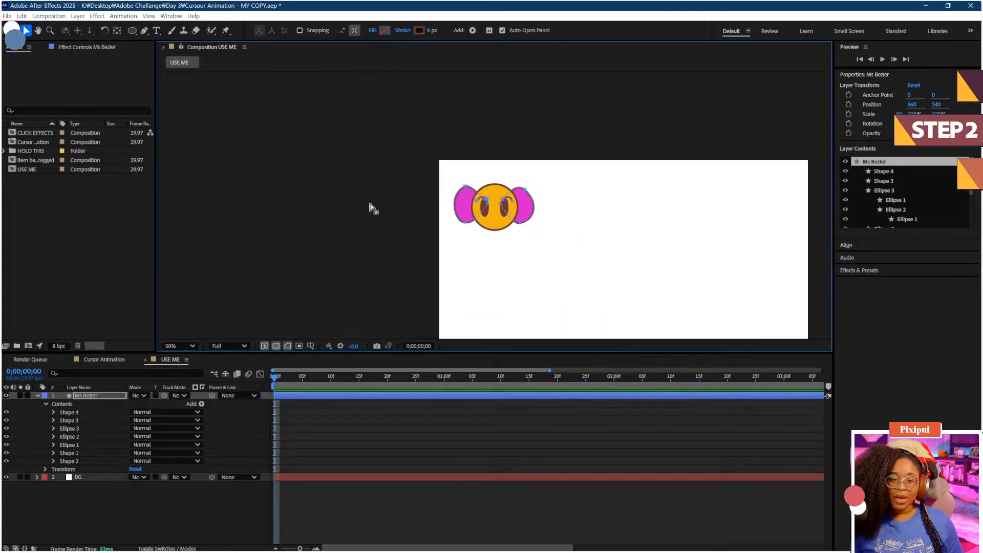
pyautogui.click(564, 108)
pyautogui.moveTo(543, 148); pyautogui.dragTo(474, 117)
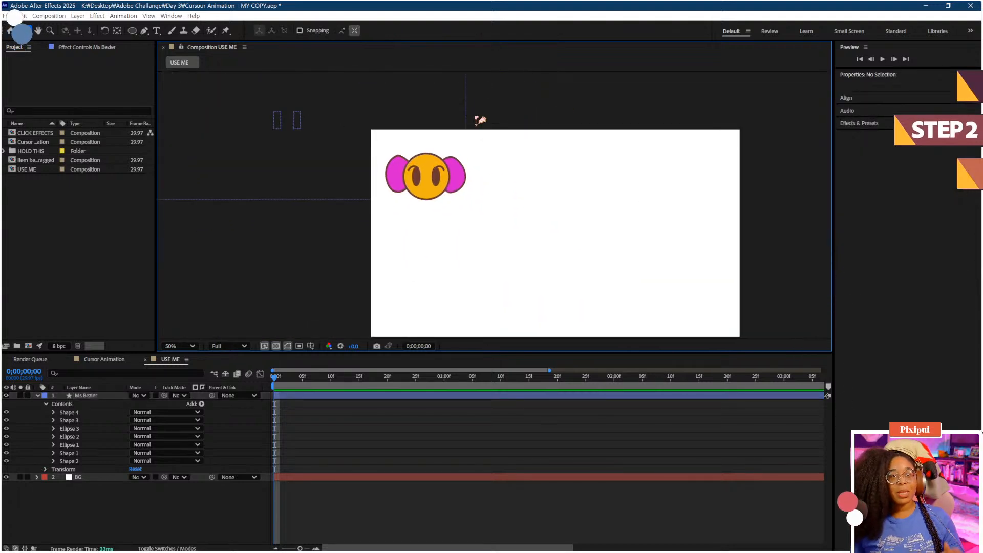
# Step: Collapse the Ms Bezier layer, rename it Ms Bezier. C and set its label colour to yellow
pyautogui.click(46, 404)
pyautogui.click(38, 395)
pyautogui.click(86, 397)
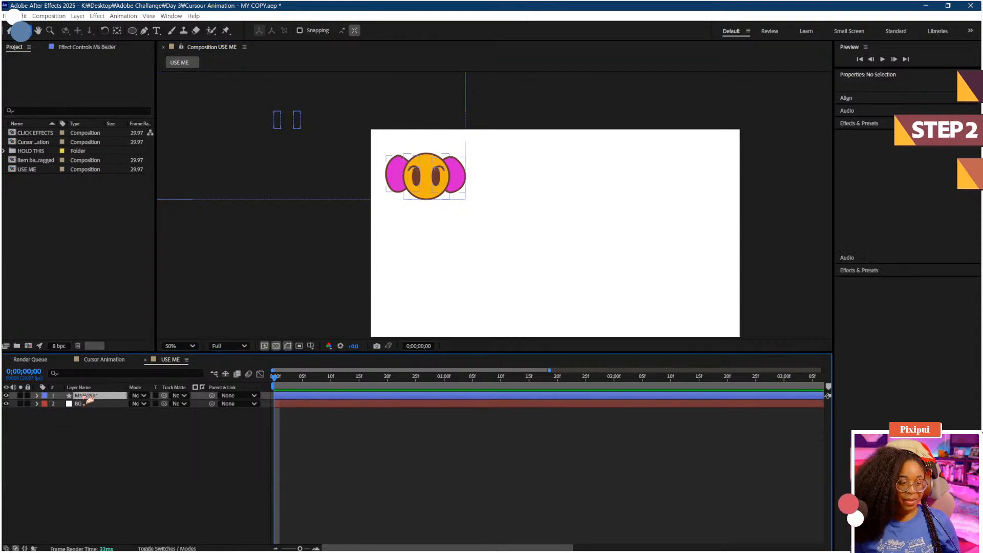
pyautogui.rightClick(90, 399)
pyautogui.click(110, 397)
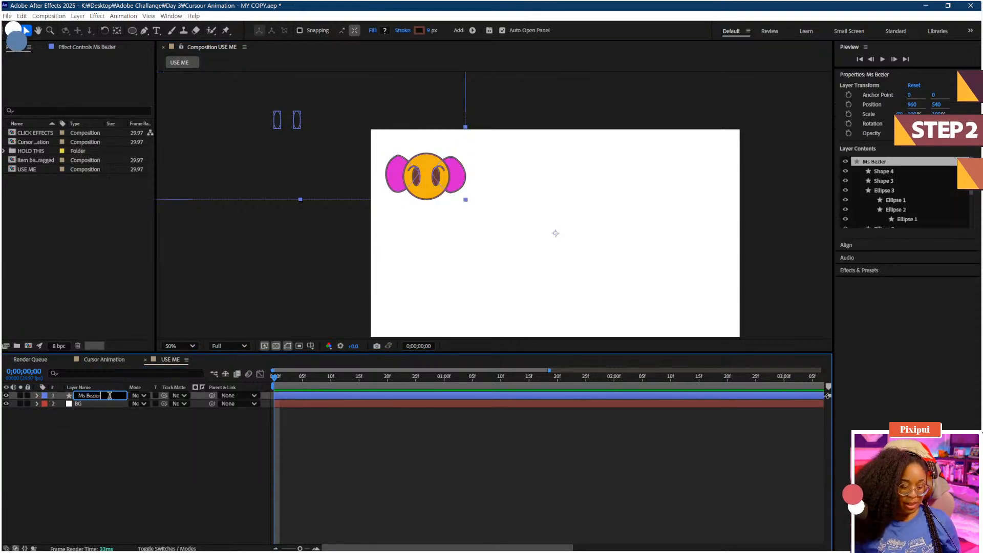
pyautogui.press('Return')
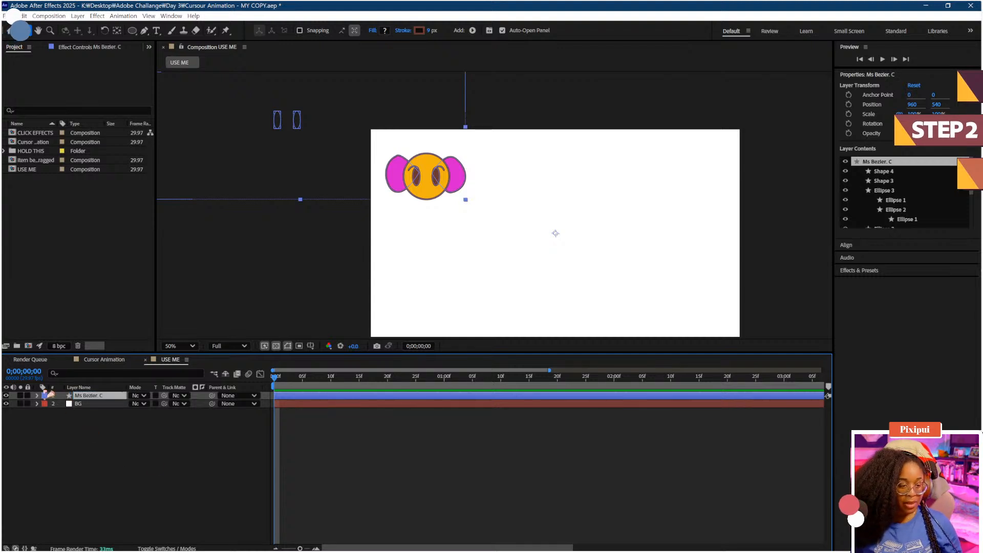
pyautogui.click(45, 396)
pyautogui.click(91, 253)
pyautogui.click(165, 468)
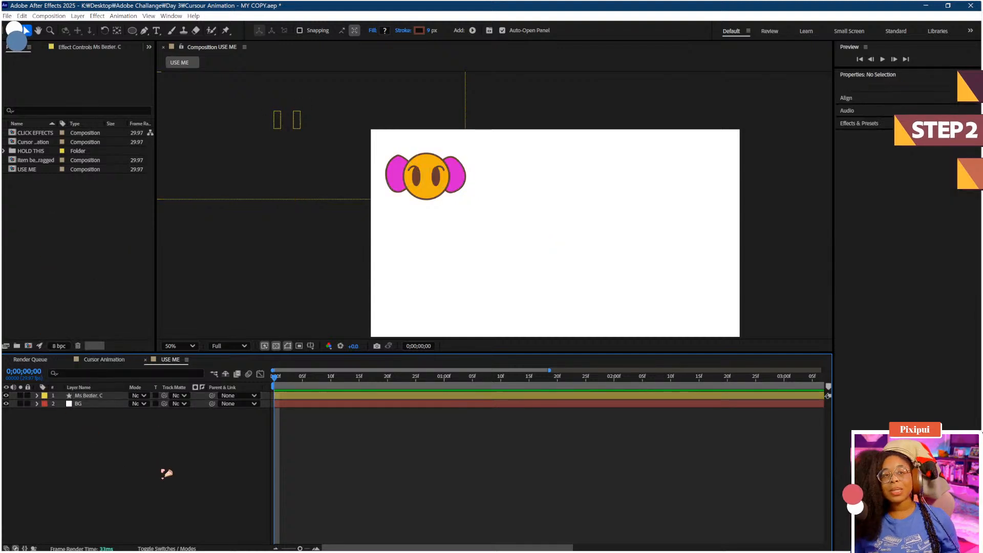
pyautogui.click(91, 397)
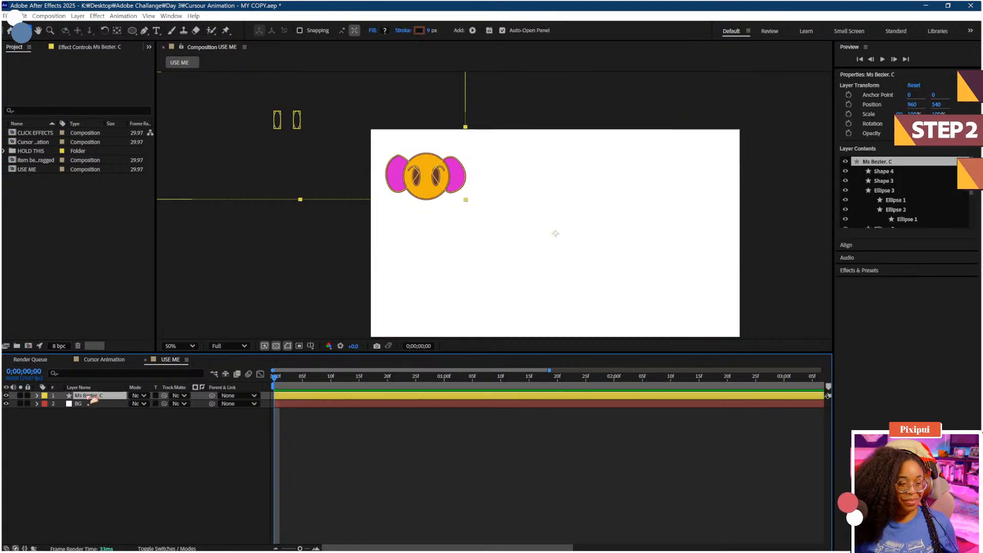
pyautogui.click(97, 453)
# Step: With nothing selected, choose the Rectangle tool and set the fill colour to pale mint C0FFEE
pyautogui.press('h')
pyautogui.moveTo(454, 206); pyautogui.dragTo(384, 176)
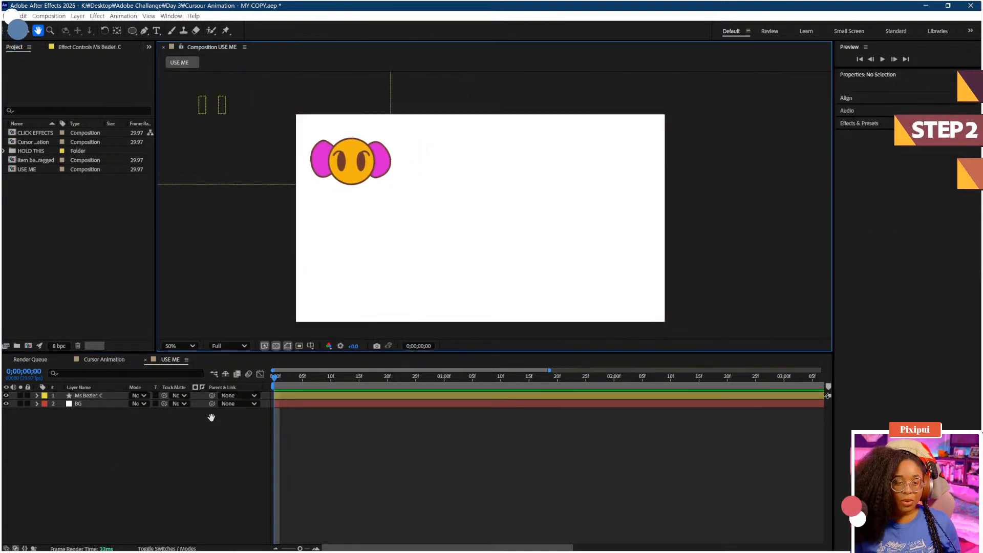
pyautogui.press('v')
pyautogui.click(179, 470)
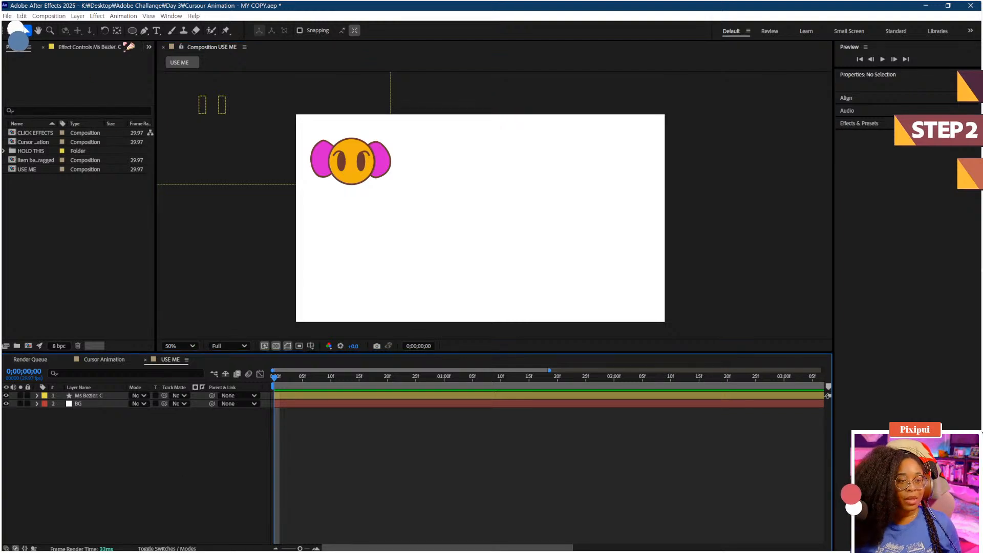
pyautogui.click(132, 30)
pyautogui.click(163, 35)
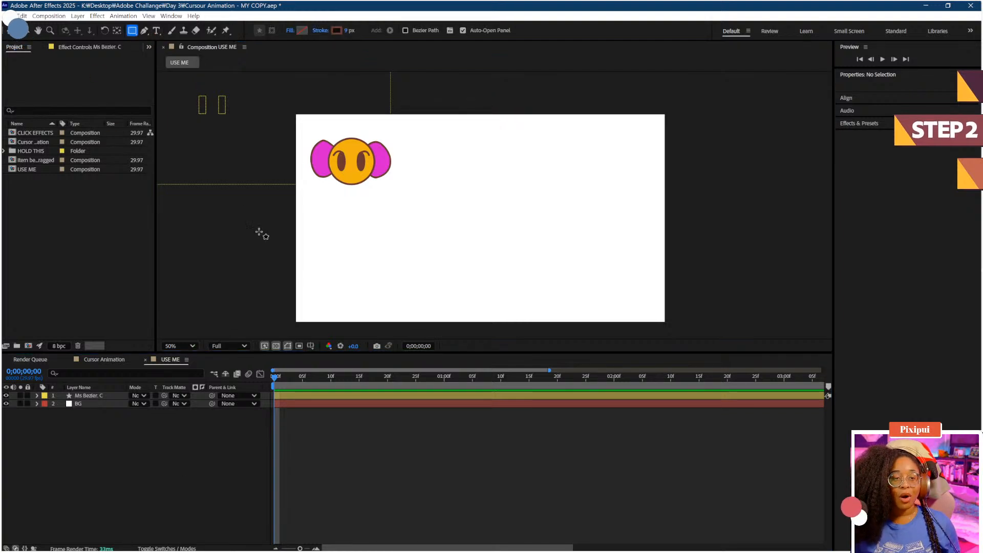
pyautogui.click(303, 30)
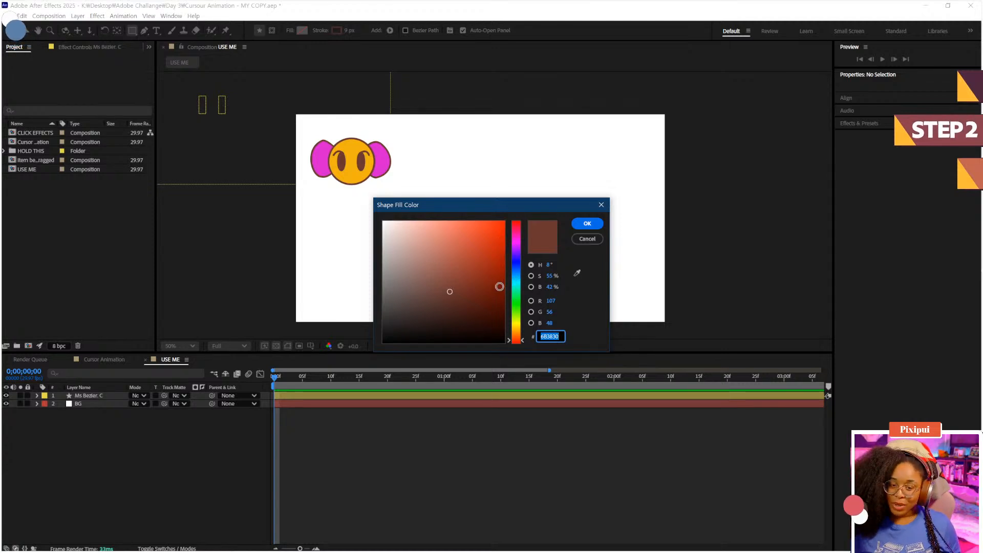
pyautogui.moveTo(526, 293); pyautogui.dragTo(518, 252)
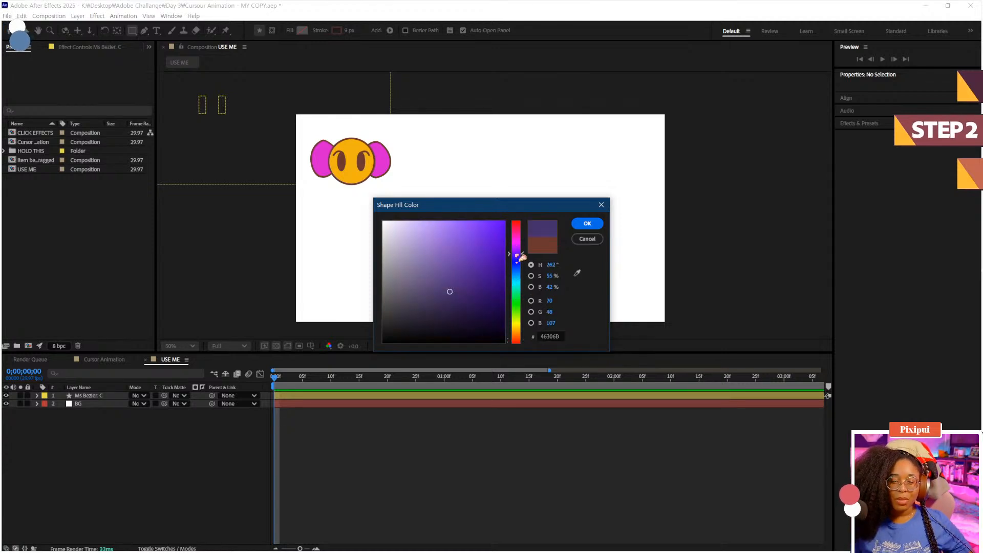
pyautogui.click(455, 257)
pyautogui.moveTo(454, 256); pyautogui.dragTo(460, 250)
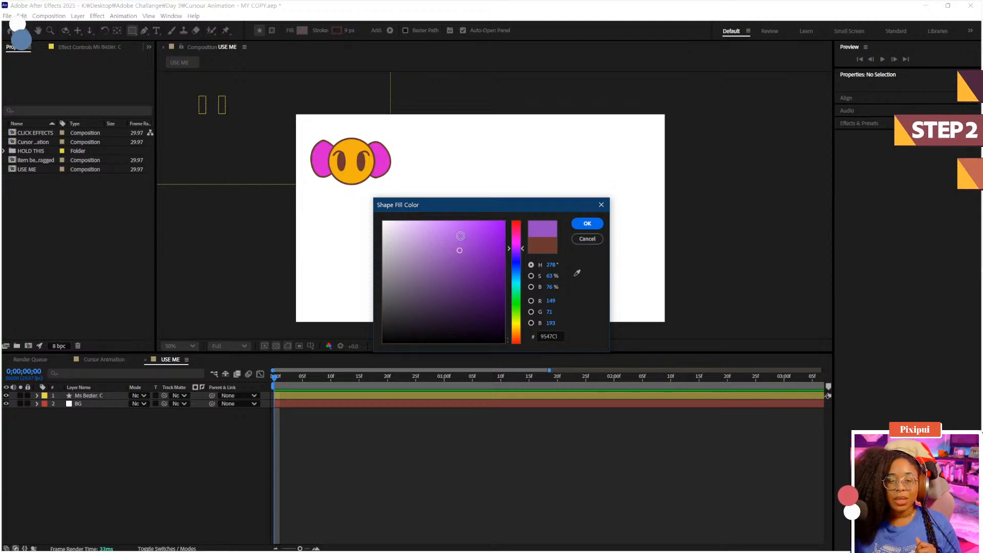
pyautogui.click(518, 287)
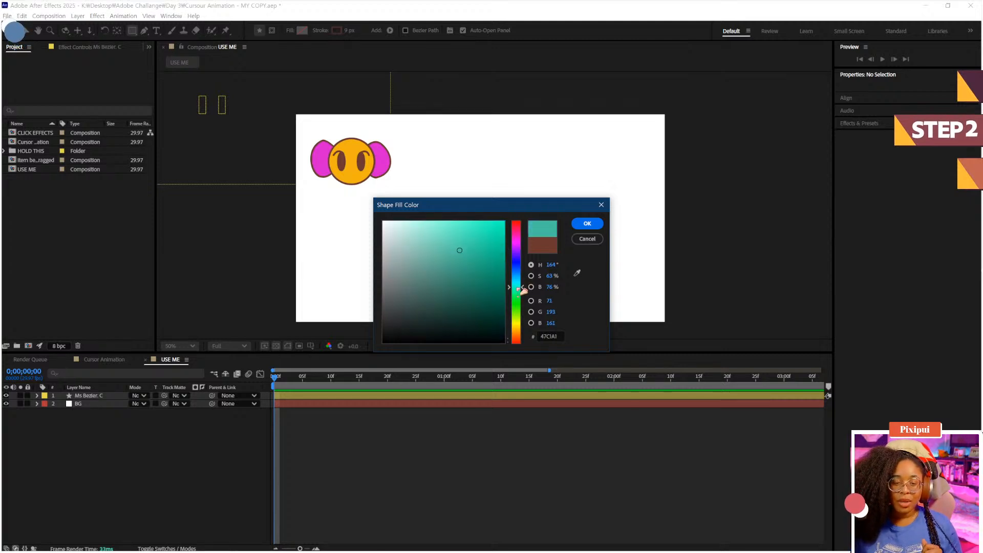
pyautogui.moveTo(457, 250); pyautogui.dragTo(419, 224)
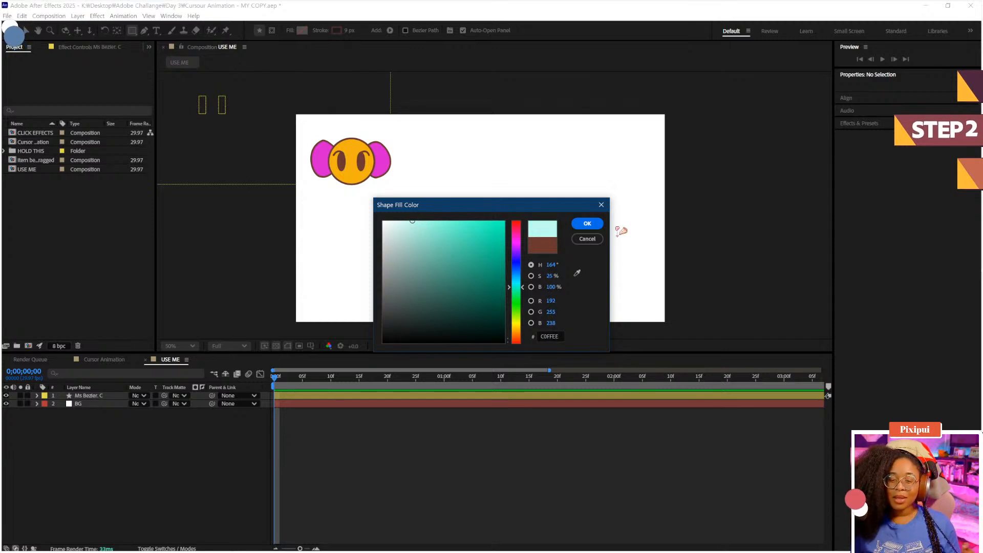
pyautogui.click(595, 226)
# Step: Draw a square about 792 px wide beside the character on a new shape layer and move it nearer the composition's centre
pyautogui.moveTo(489, 183); pyautogui.dragTo(596, 308)
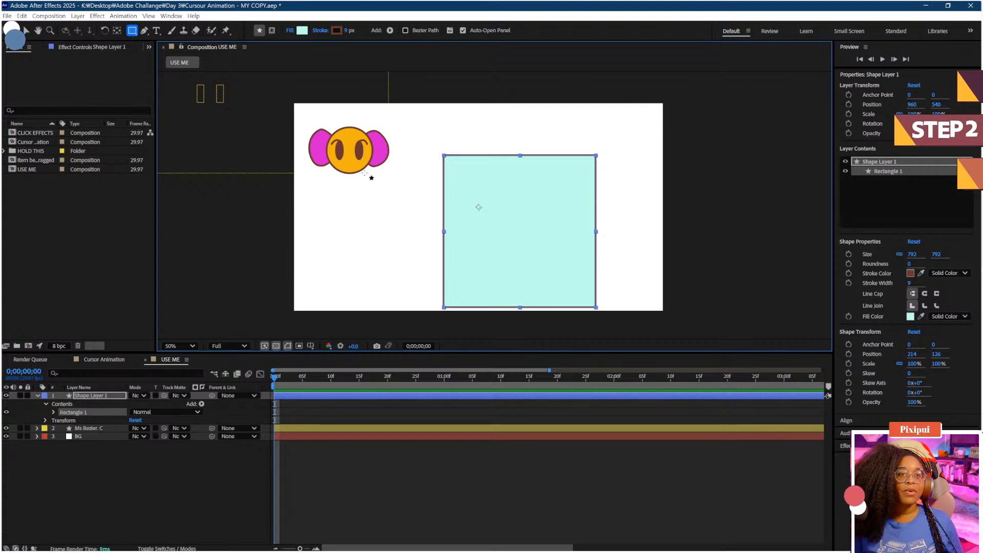
pyautogui.click(26, 30)
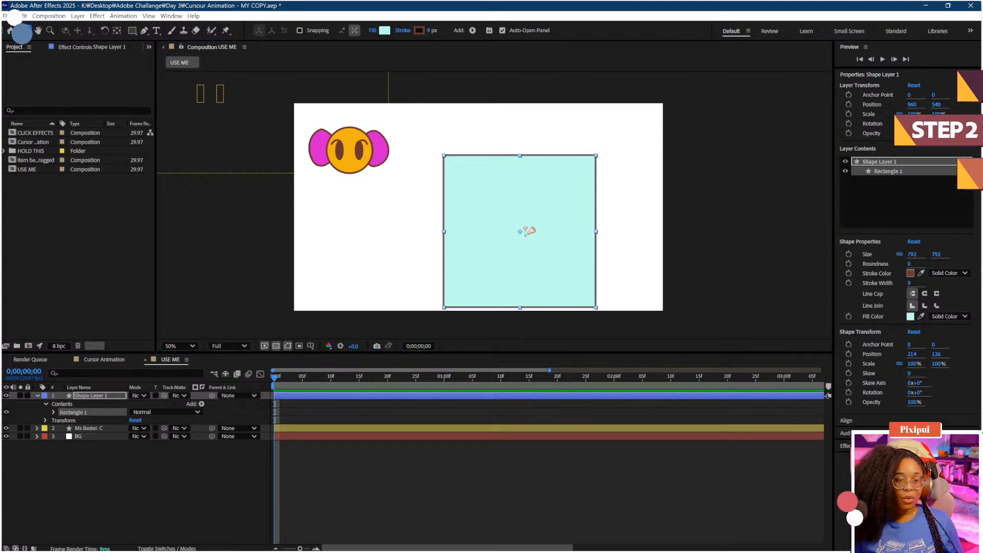
pyautogui.moveTo(527, 230); pyautogui.dragTo(500, 213)
# Step: Hide Shape 2, Shape 1 and Ellipse 1 in the Ms Bezier. C contents and toggle Ellipse 2 to trace the stray outlines outside the canvas
pyautogui.click(219, 93)
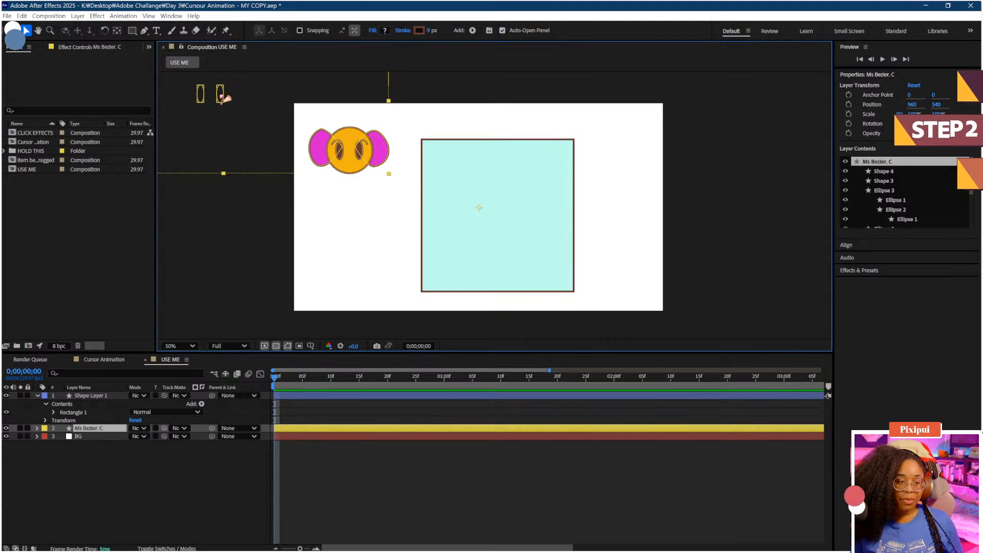
pyautogui.click(38, 428)
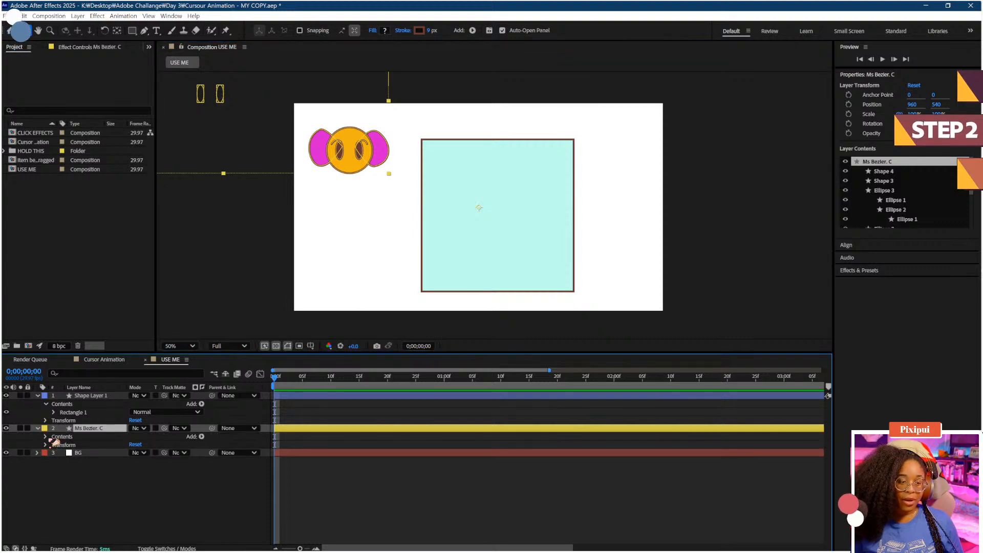
pyautogui.click(46, 437)
pyautogui.moveTo(415, 197); pyautogui.dragTo(459, 240)
pyautogui.moveTo(250, 198); pyautogui.dragTo(292, 245)
pyautogui.click(88, 501)
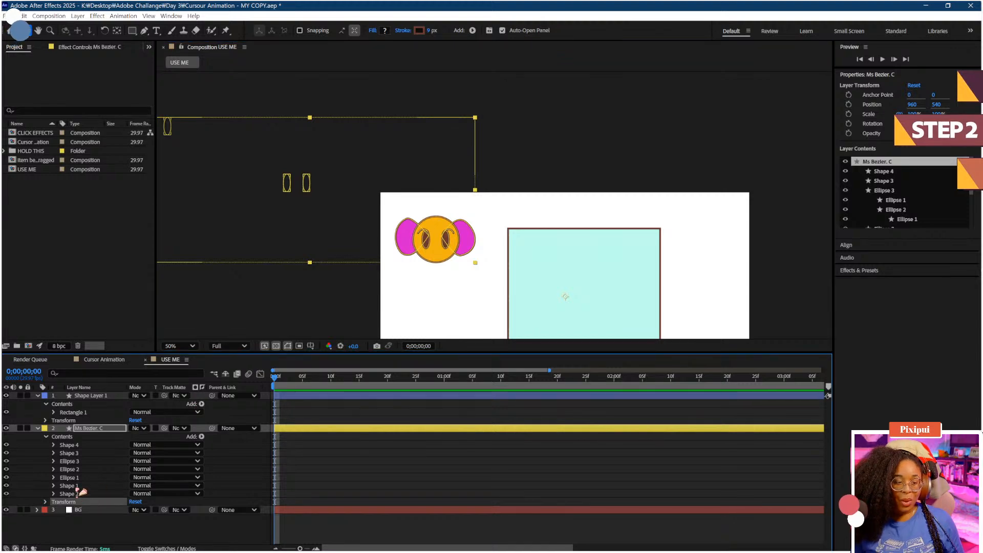
pyautogui.click(76, 486)
pyautogui.click(77, 493)
pyautogui.click(7, 493)
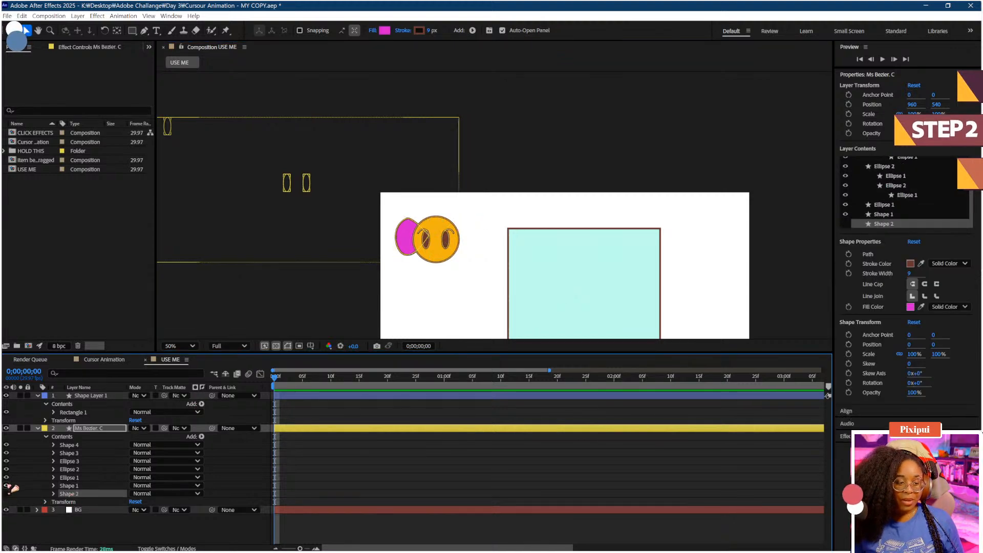
pyautogui.click(7, 485)
pyautogui.click(6, 477)
pyautogui.click(6, 469)
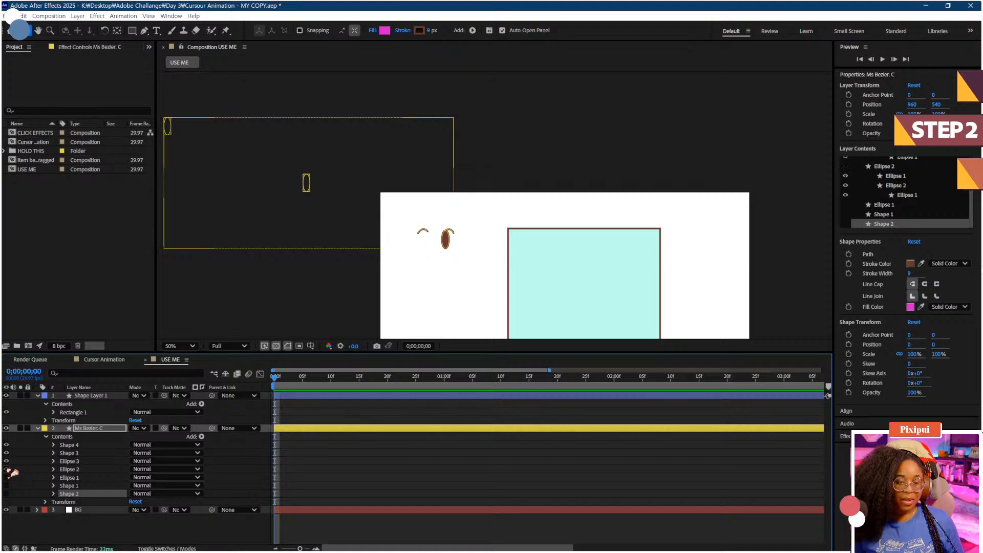
pyautogui.click(8, 469)
# Step: Delete the nested Ellipse 1 and Ellipse 2 groups from inside the Ellipse 2 eye group
pyautogui.click(54, 469)
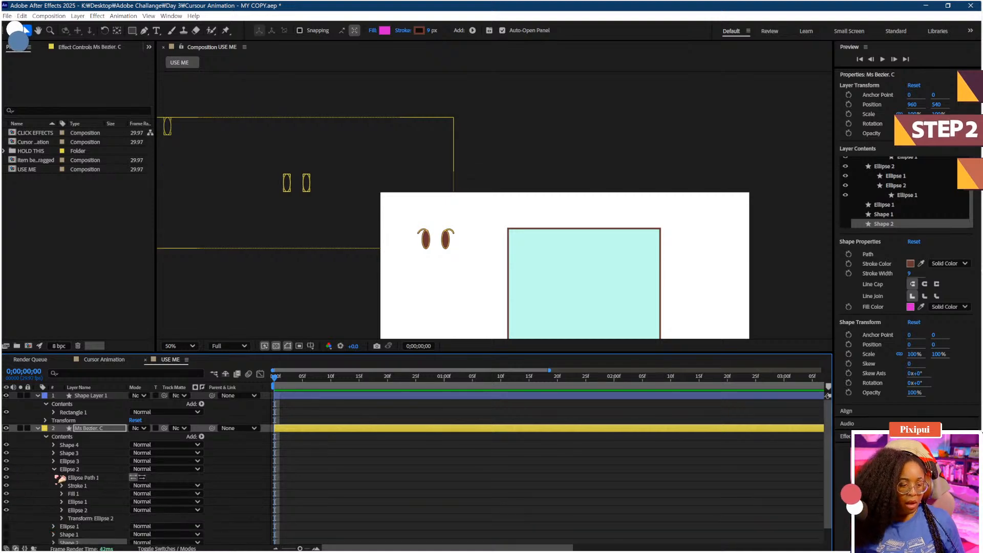
pyautogui.click(77, 502)
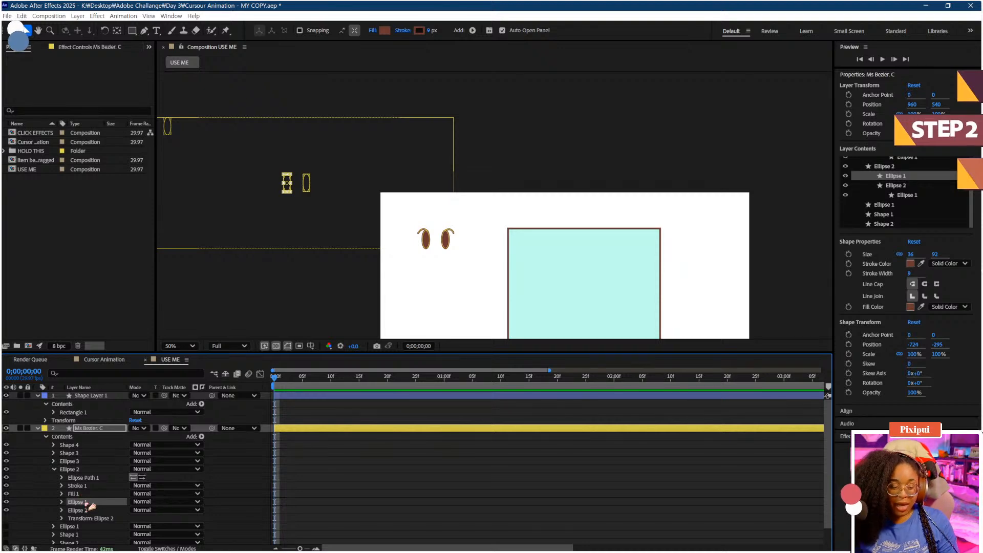
pyautogui.press('Delete')
pyautogui.click(82, 502)
pyautogui.press('Delete')
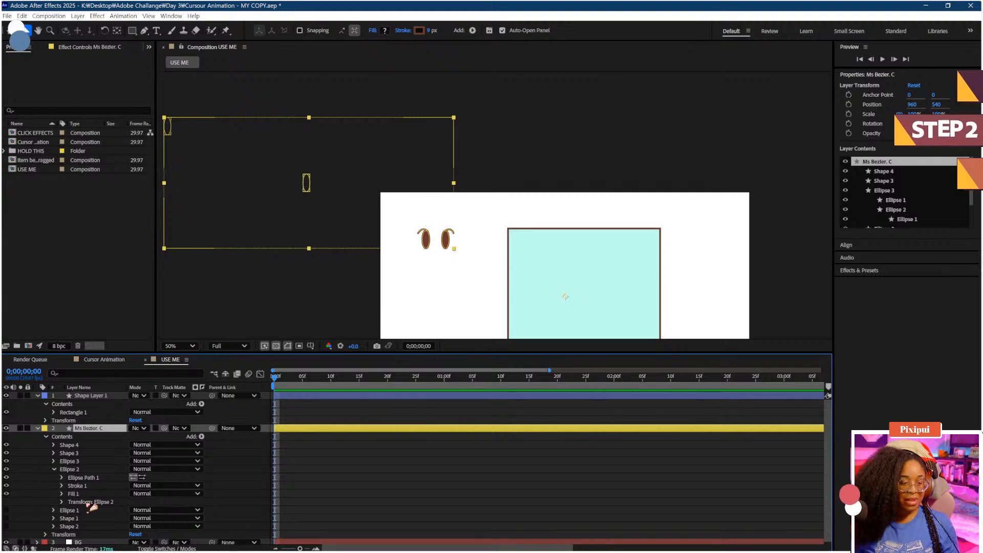
# Step: Delete the nested Ellipse 1 and Ellipse 2 groups from the Ellipse 3 eye group, and collapse the Ms Bezier. C layer
pyautogui.click(70, 461)
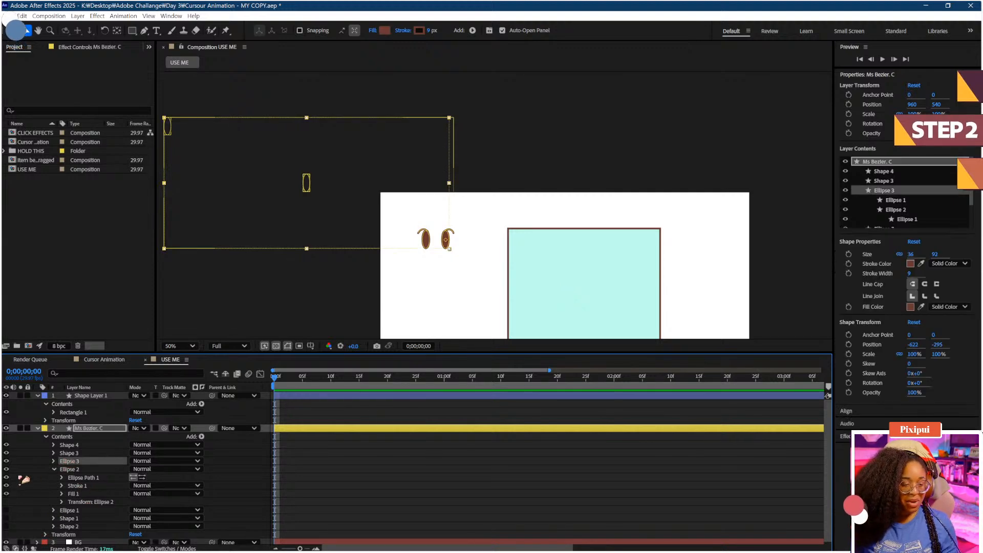
pyautogui.click(6, 461)
pyautogui.click(7, 462)
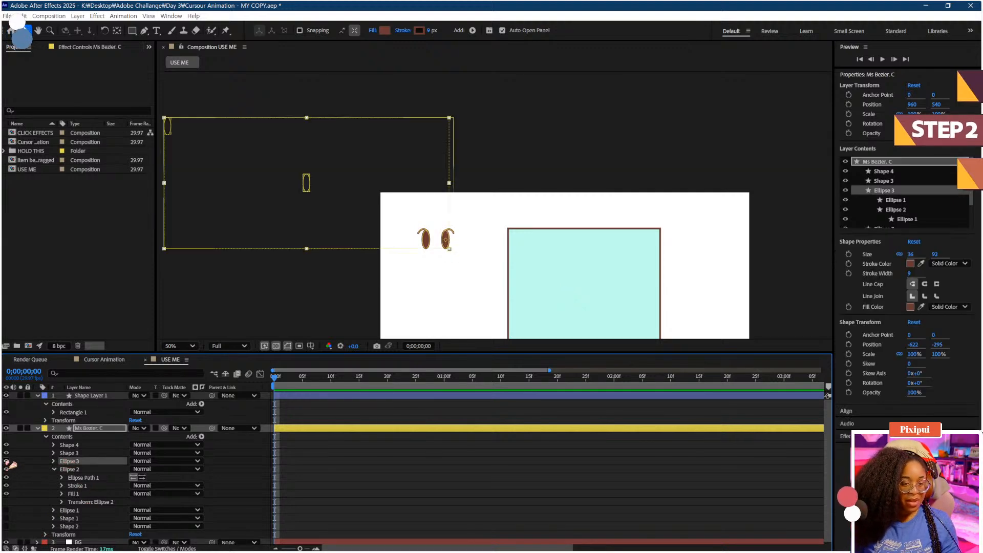
pyautogui.click(54, 462)
pyautogui.click(88, 495)
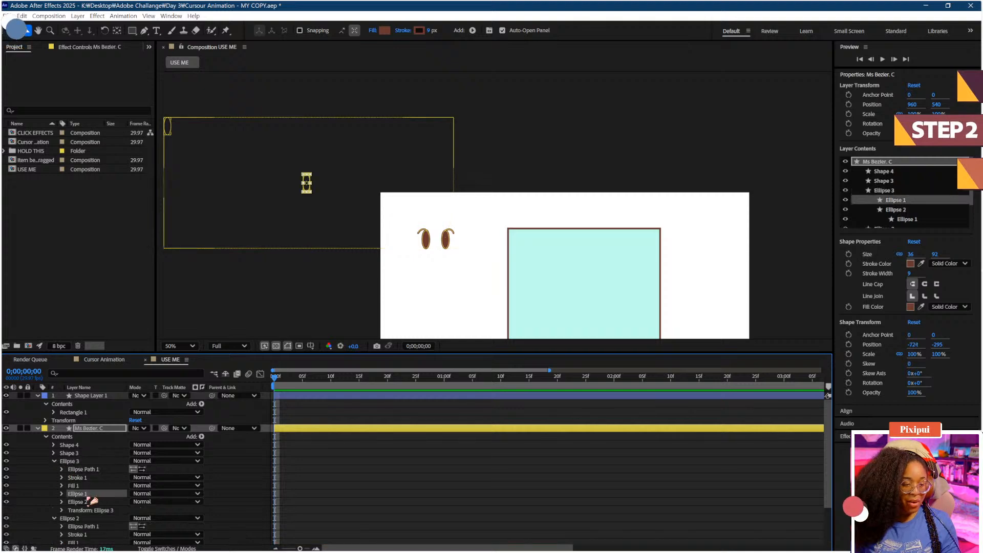
pyautogui.press('Delete')
pyautogui.click(87, 496)
pyautogui.press('Delete')
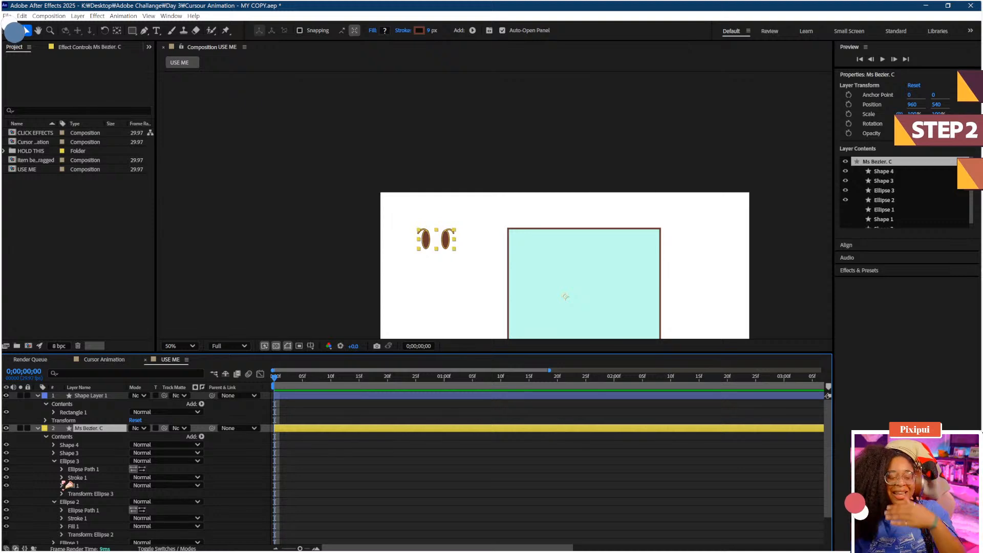
pyautogui.click(45, 437)
pyautogui.click(37, 428)
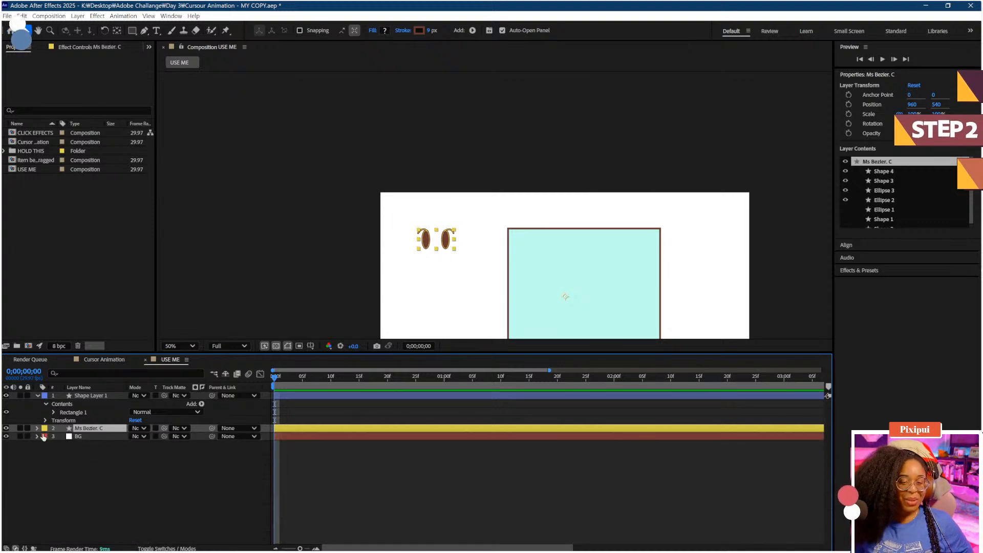
# Step: Make Ellipse 1, Shape 1 and Shape 2 visible again in the Ms Bezier. C contents, and collapse the layer
pyautogui.click(38, 428)
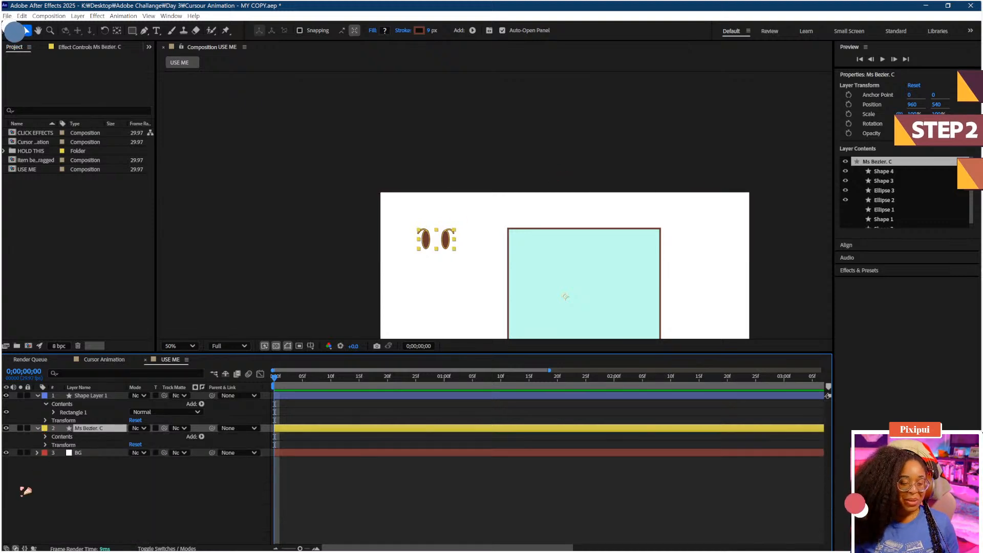
pyautogui.click(46, 438)
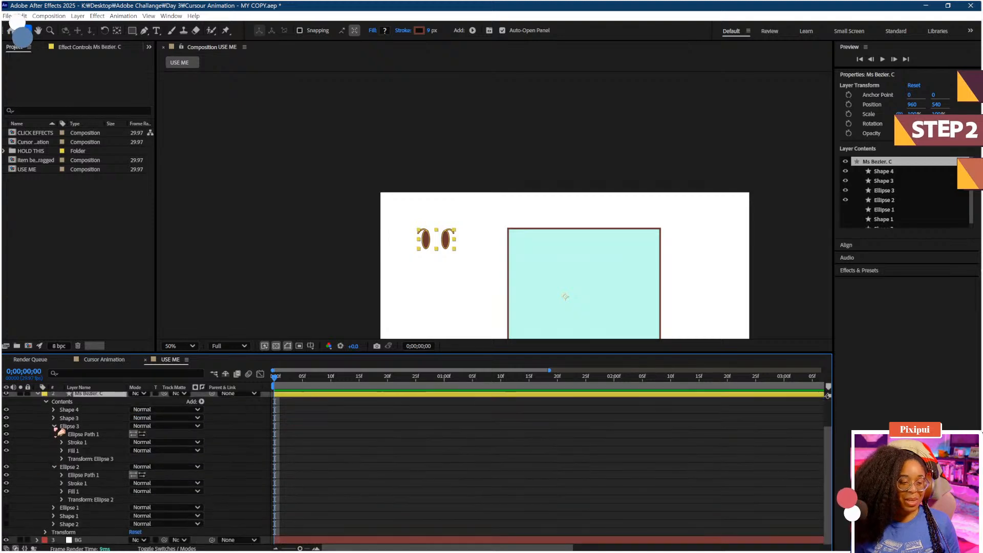
pyautogui.click(54, 467)
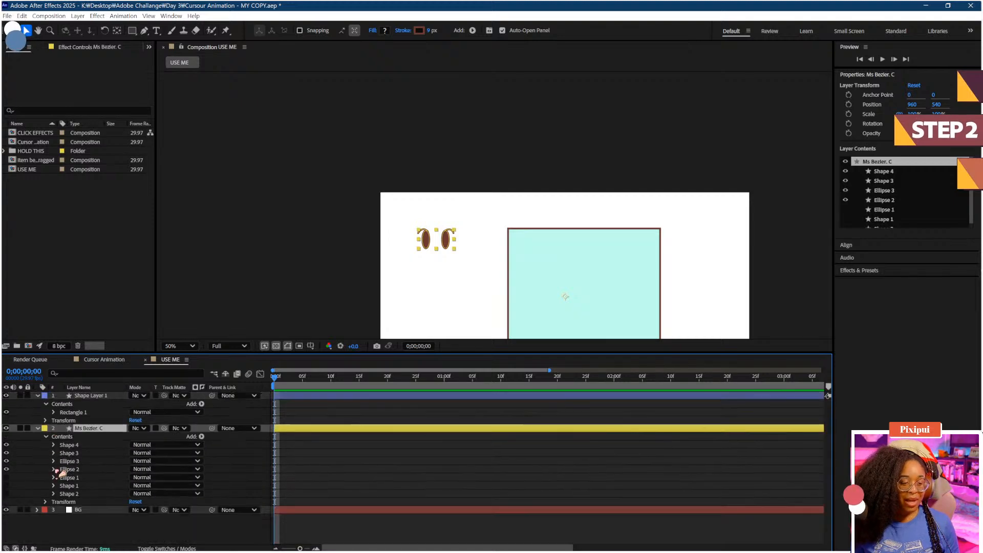
pyautogui.click(12, 481)
pyautogui.moveTo(9, 478); pyautogui.dragTo(9, 494)
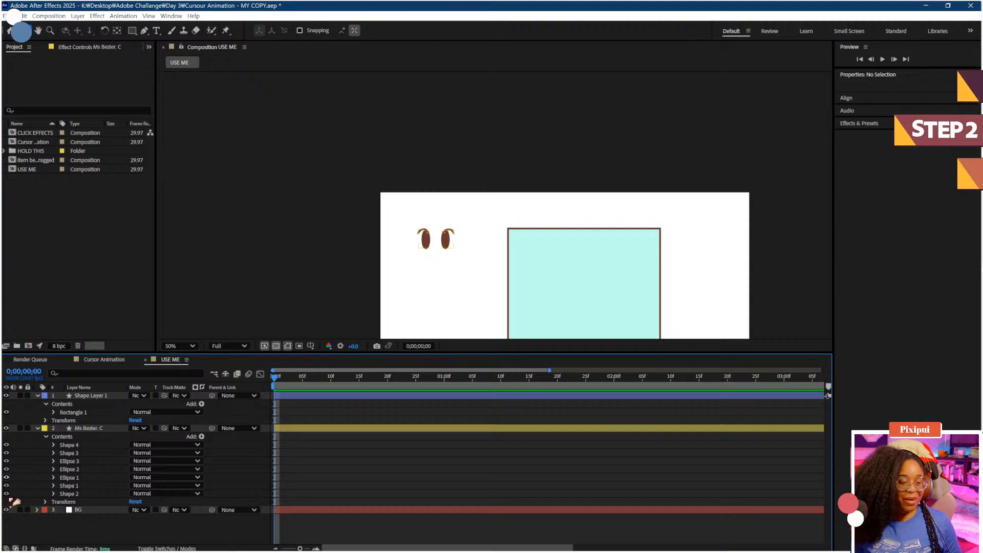
pyautogui.click(37, 428)
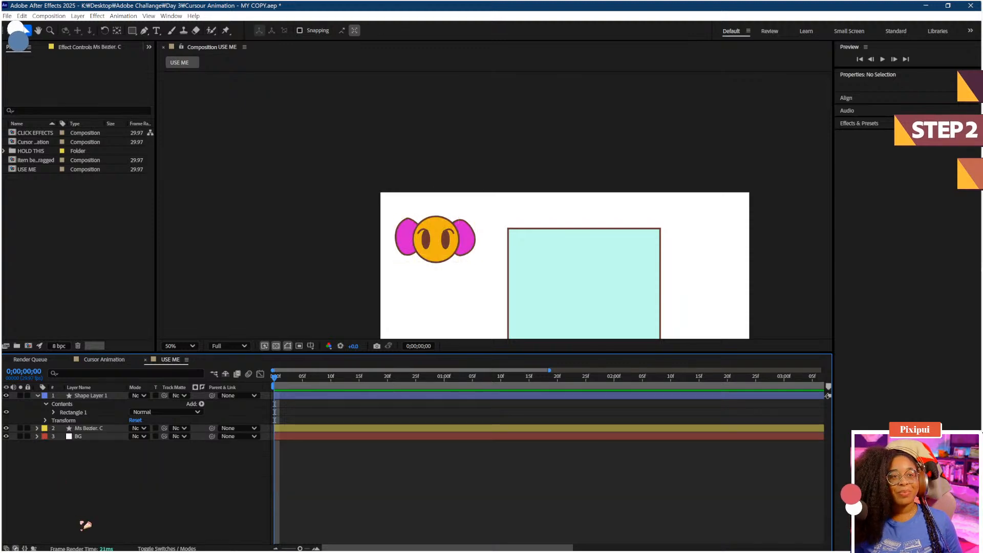
# Step: Delete the mint square's shape layer, Shape Layer 1, from the USE ME composition
pyautogui.click(38, 396)
pyautogui.moveTo(559, 188); pyautogui.dragTo(479, 105)
pyautogui.moveTo(487, 163); pyautogui.dragTo(470, 152)
pyautogui.click(93, 396)
pyautogui.moveTo(464, 239); pyautogui.dragTo(451, 233)
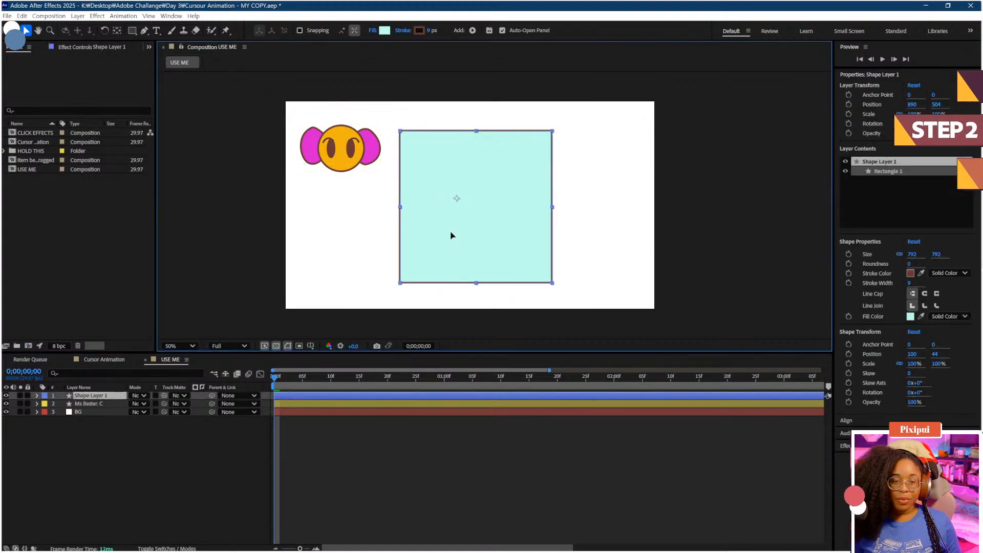
pyautogui.press('Return')
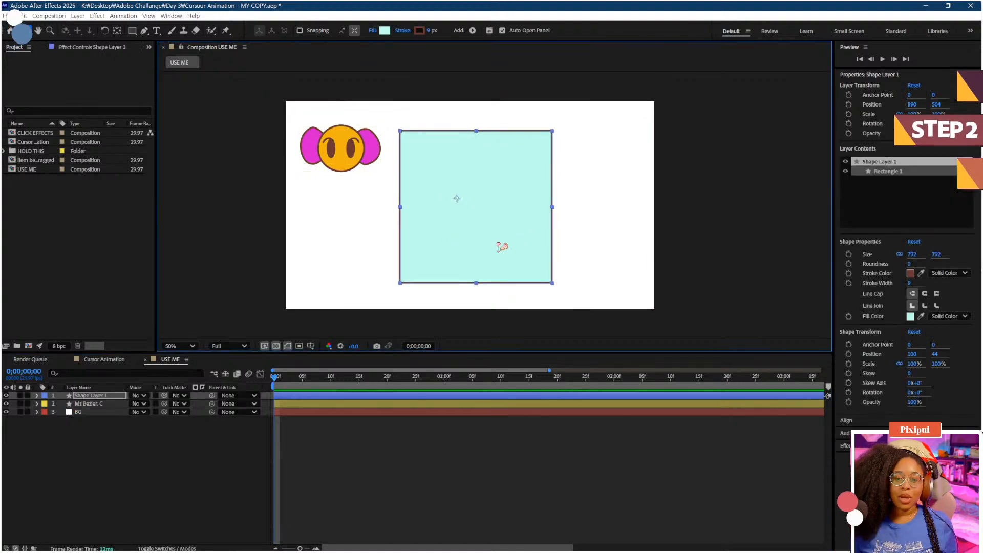
pyautogui.moveTo(498, 235); pyautogui.dragTo(499, 228)
pyautogui.press('Delete')
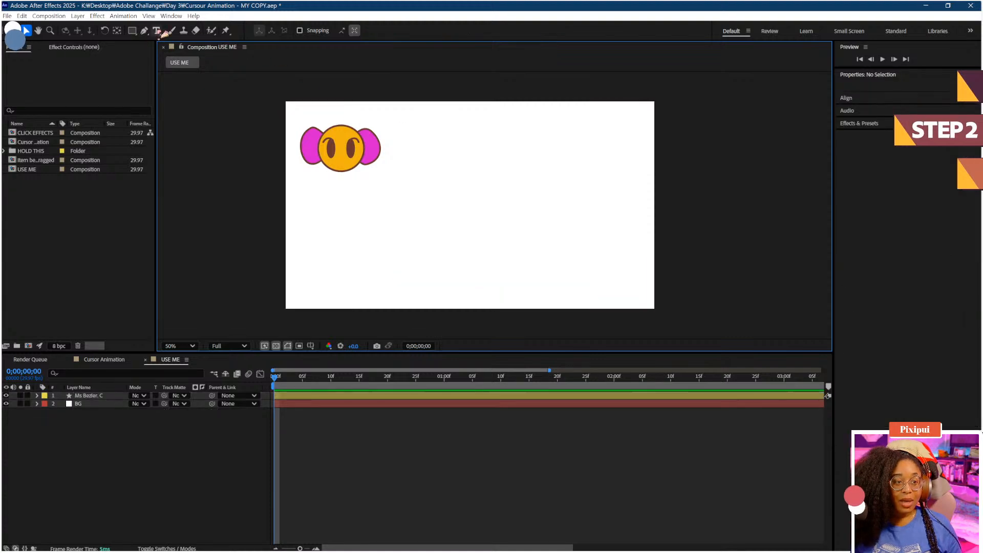
# Step: Draw a mint rectangle about 744 by 912 px beside the character and set its corner roundness to 24
pyautogui.click(132, 31)
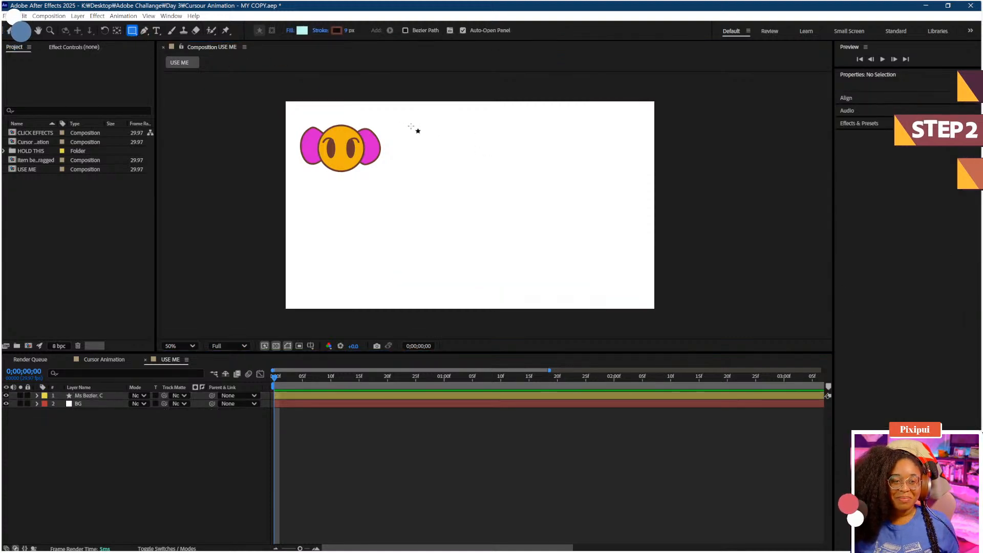
pyautogui.moveTo(411, 126); pyautogui.dragTo(552, 301)
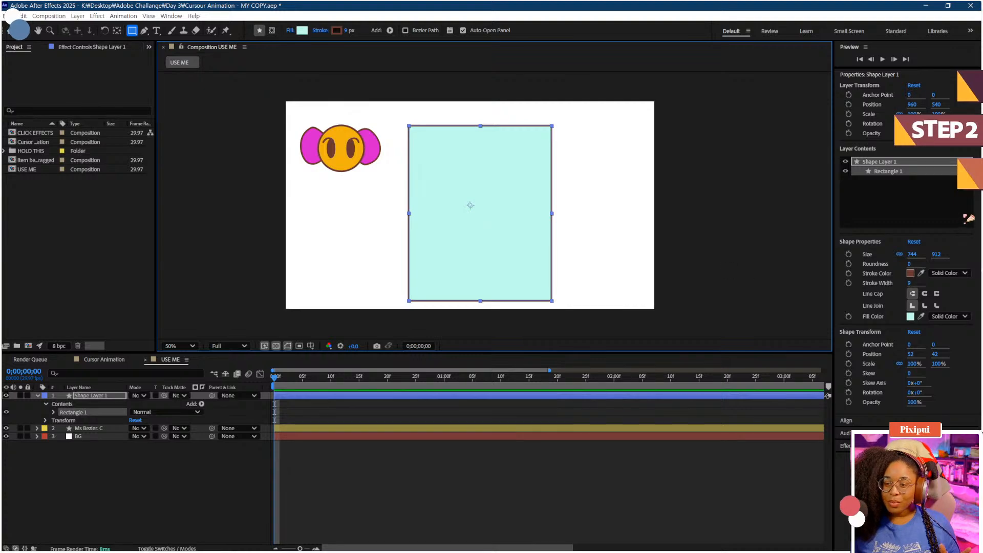
pyautogui.click(910, 263)
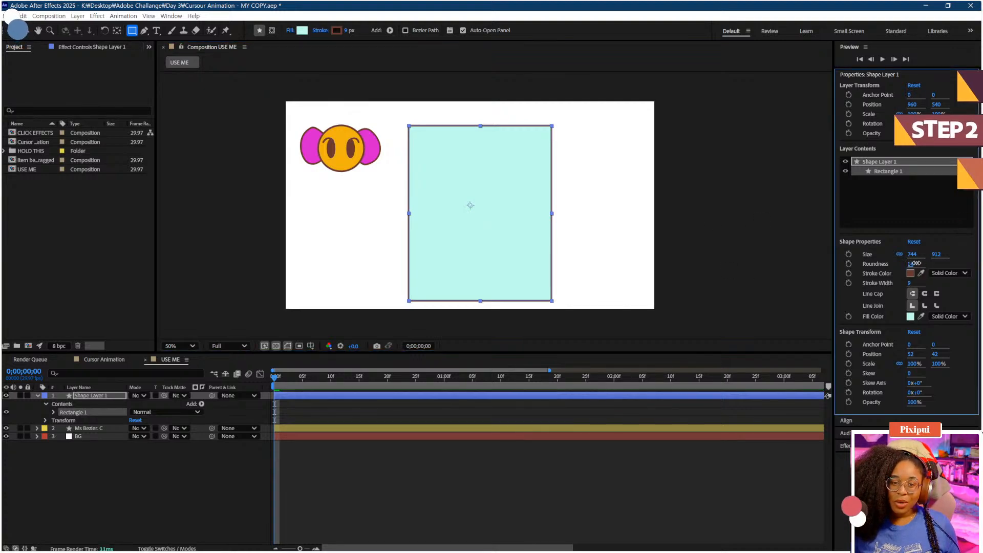
pyautogui.moveTo(916, 263); pyautogui.dragTo(921, 263)
pyautogui.scroll(1, 551, 125)
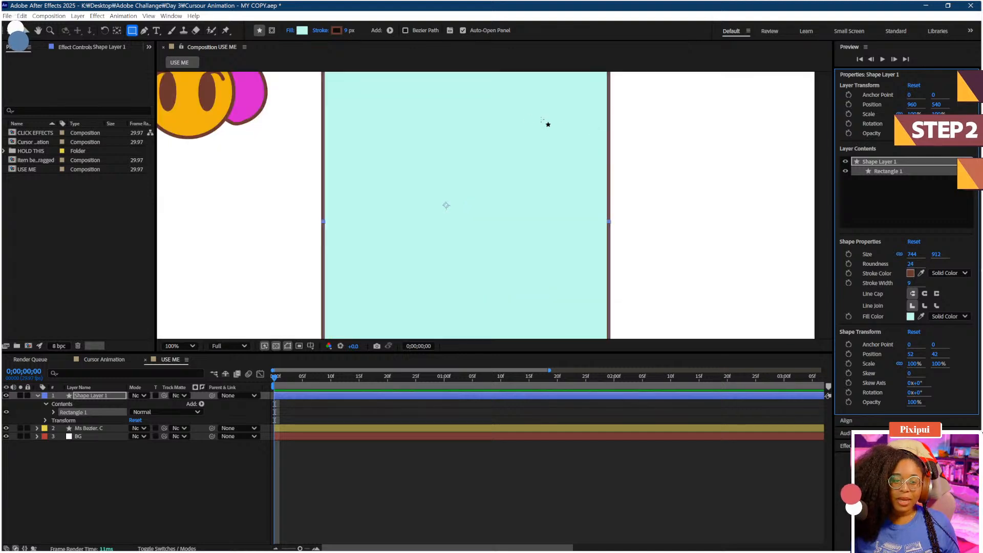
pyautogui.moveTo(530, 125); pyautogui.dragTo(460, 151)
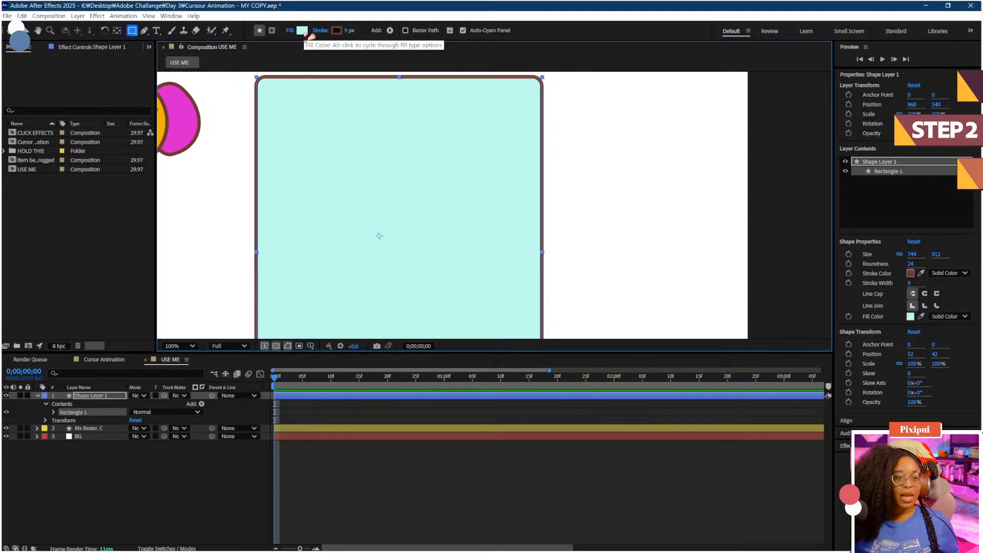
# Step: Change the mint rectangle's stroke colour to purple 5B3C8E and deselect the shape
pyautogui.click(337, 31)
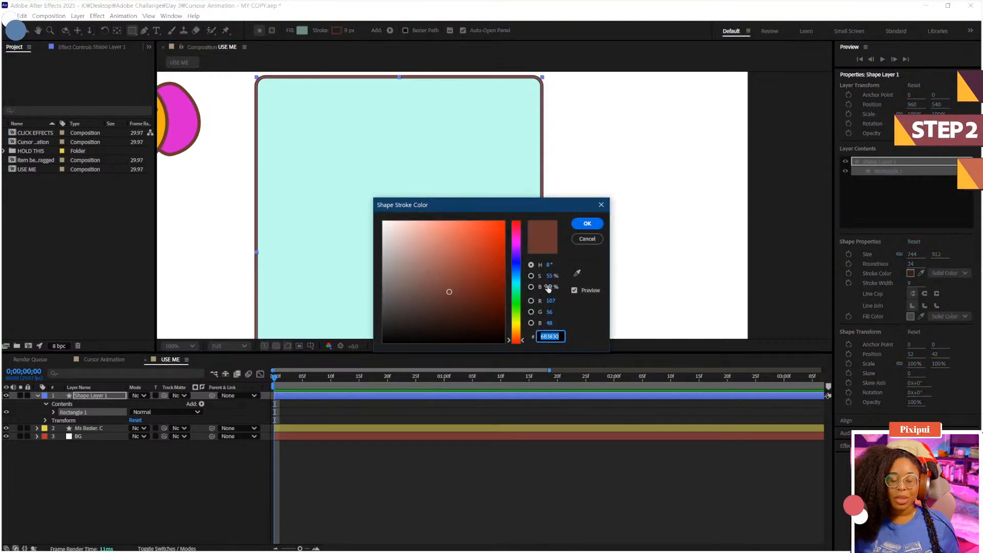
pyautogui.moveTo(509, 211); pyautogui.dragTo(531, 169)
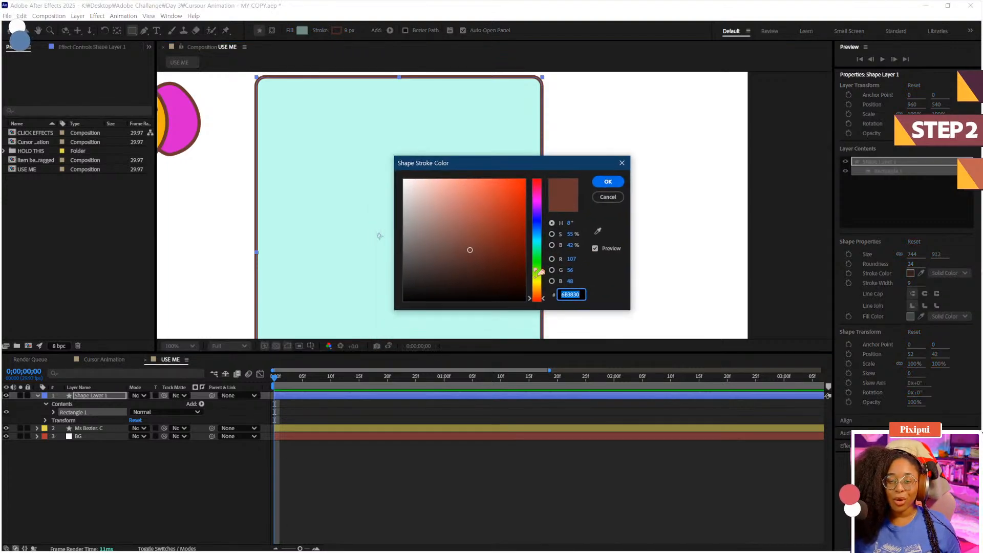
pyautogui.click(538, 215)
pyautogui.moveTo(487, 214); pyautogui.dragTo(476, 227)
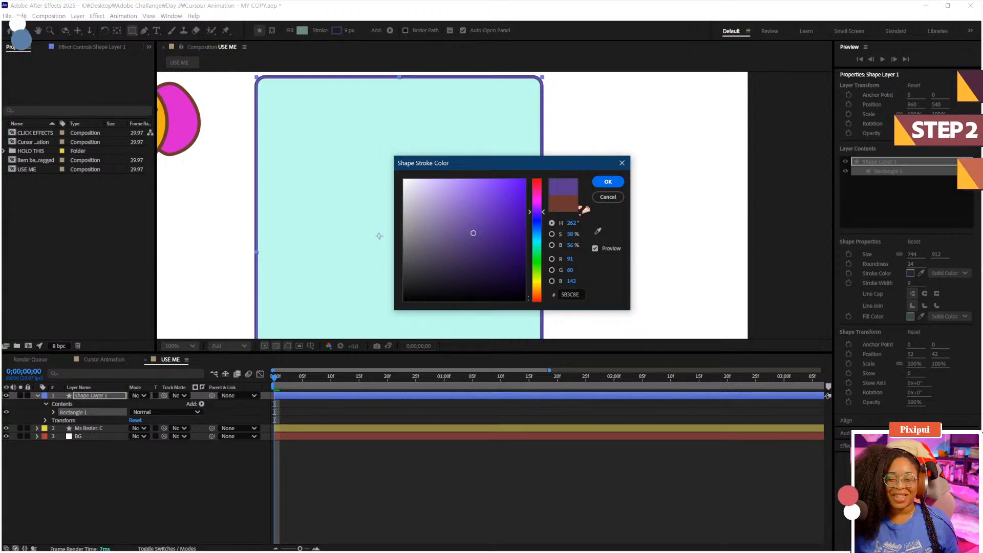
pyautogui.click(608, 182)
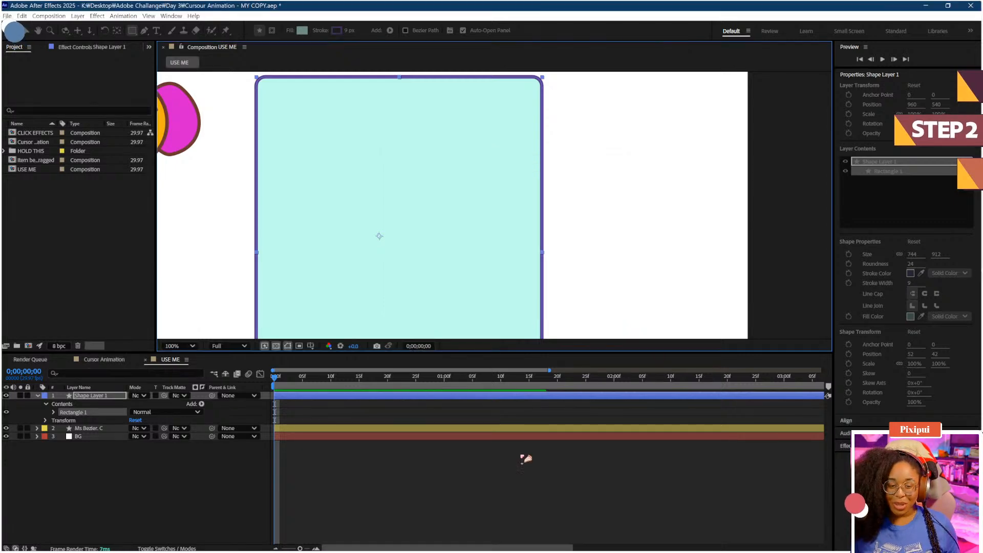
pyautogui.click(527, 456)
pyautogui.scroll(-2, 570, 224)
pyautogui.moveTo(522, 215); pyautogui.dragTo(520, 203)
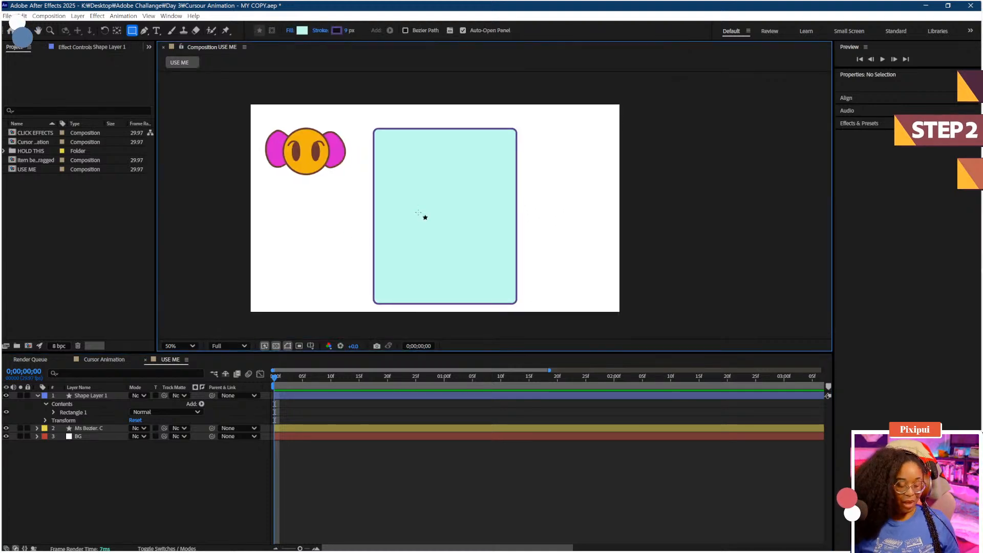
# Step: Rename the rectangle's shape layer as Front and collapse its contents
pyautogui.click(97, 396)
pyautogui.rightClick(97, 396)
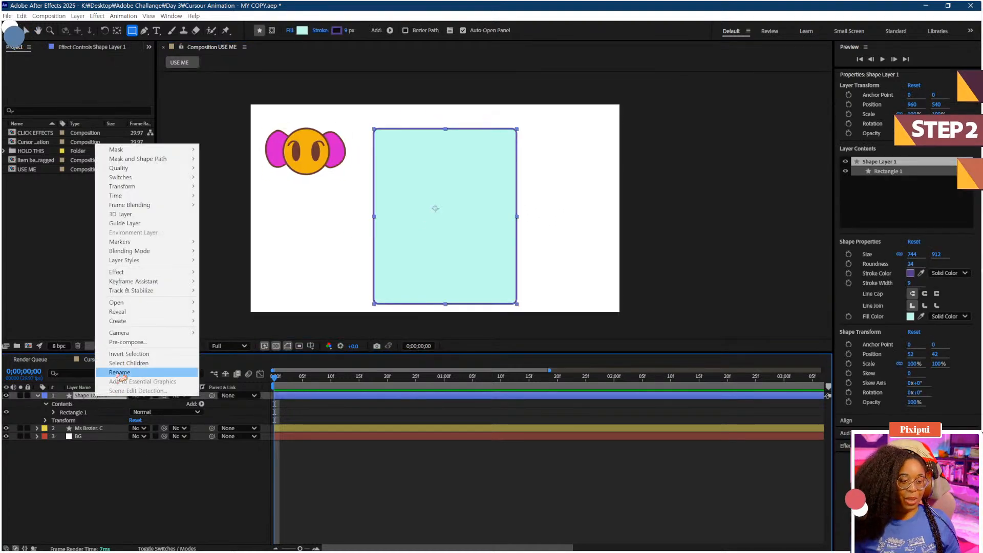
pyautogui.click(112, 369)
pyautogui.write('Front')
pyautogui.press('Return')
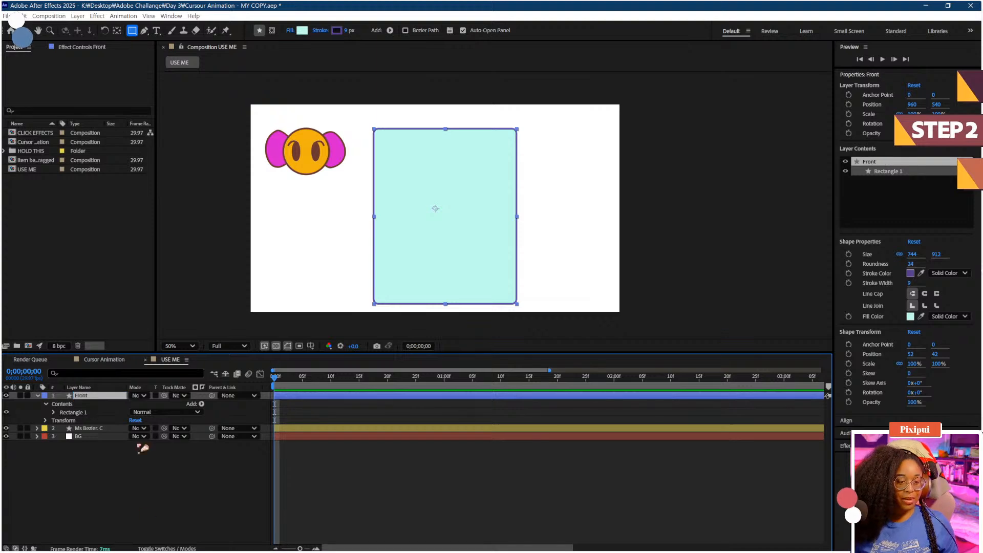
pyautogui.click(141, 447)
pyautogui.click(46, 404)
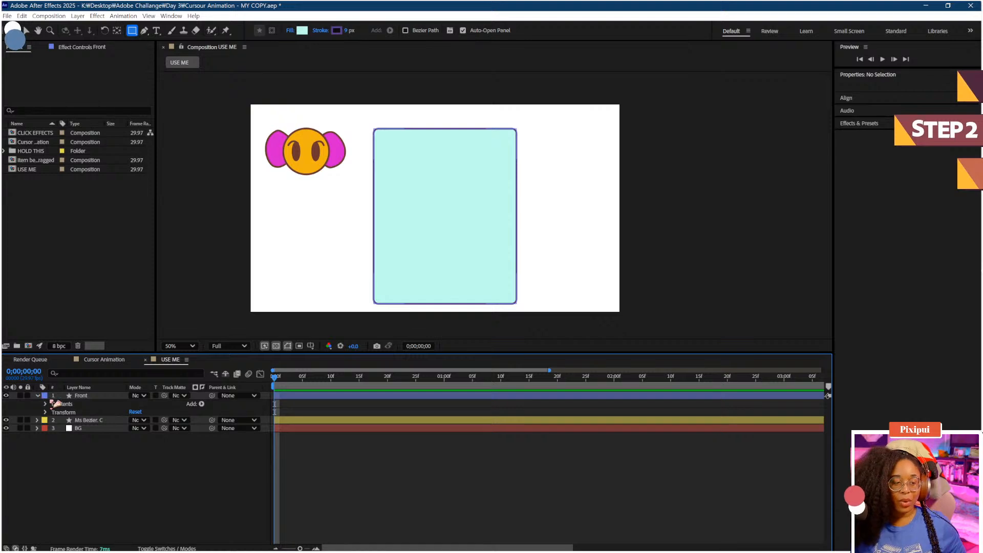
# Step: Select Rectangle 1 in the Front layer's contents and save the project
pyautogui.click(84, 397)
pyautogui.click(46, 404)
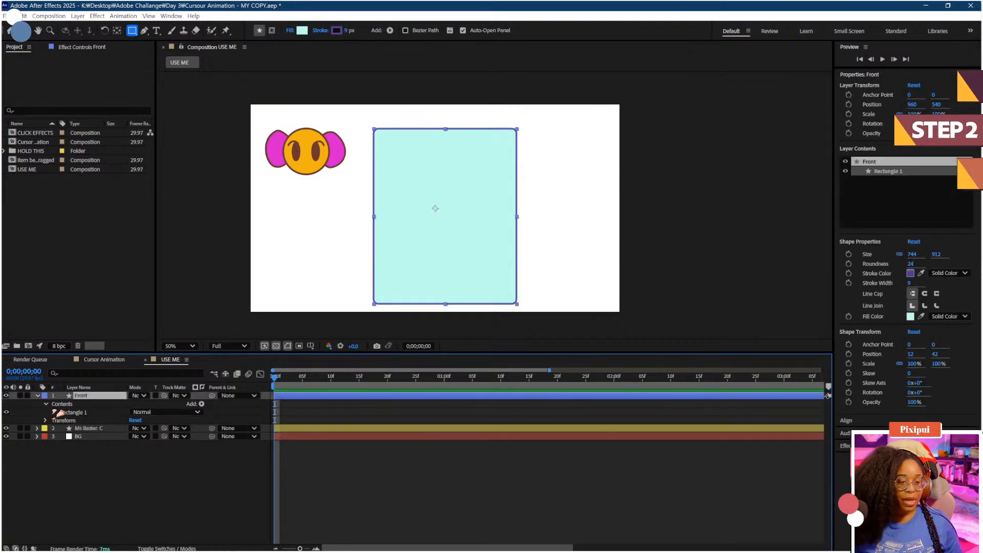
pyautogui.click(61, 413)
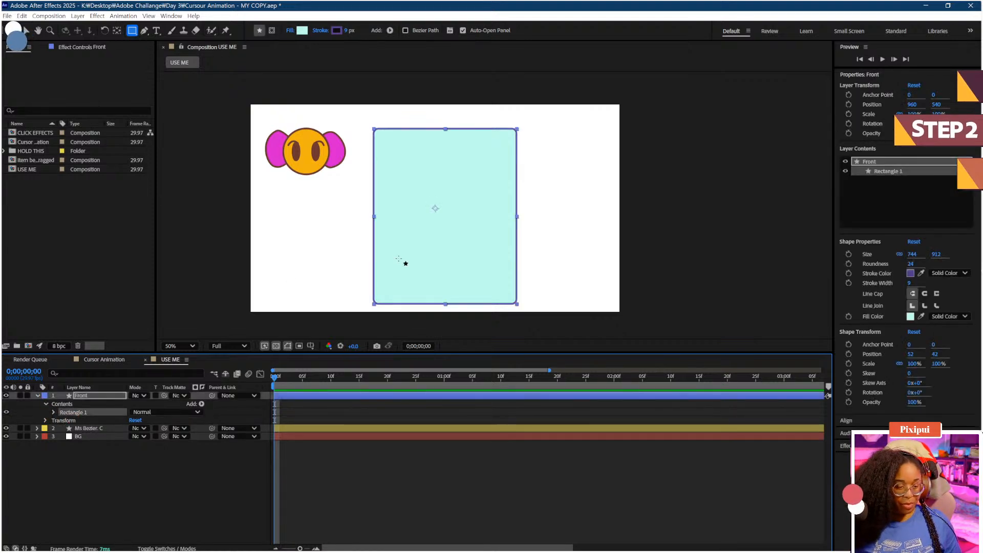
pyautogui.hotkey('ctrl', 's')
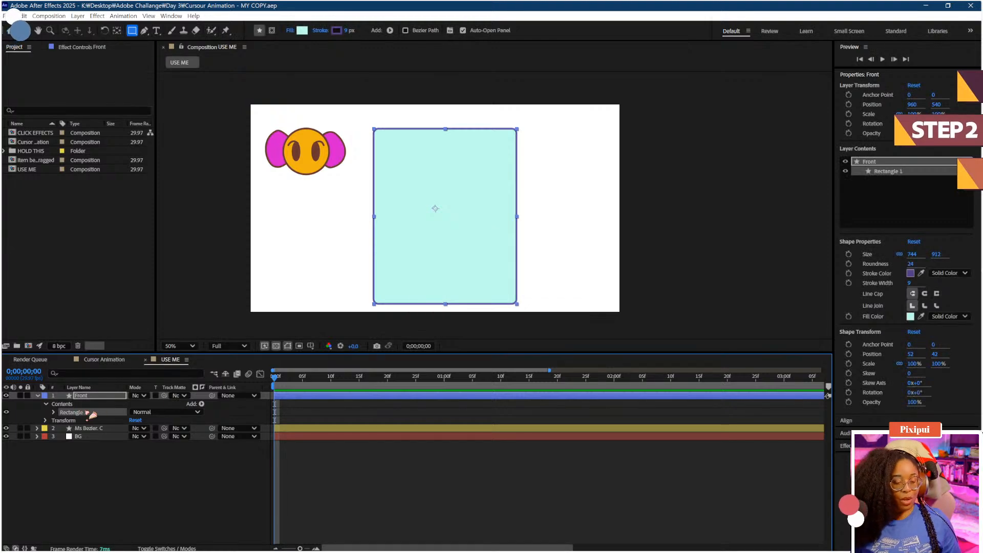
# Step: Duplicate Rectangle 1, order the copy beneath the original and offset it down and to the right to position 82, 62
pyautogui.hotkey('ctrl', 'd')
pyautogui.moveTo(92, 414); pyautogui.dragTo(90, 424)
pyautogui.scroll(1, 512, 200)
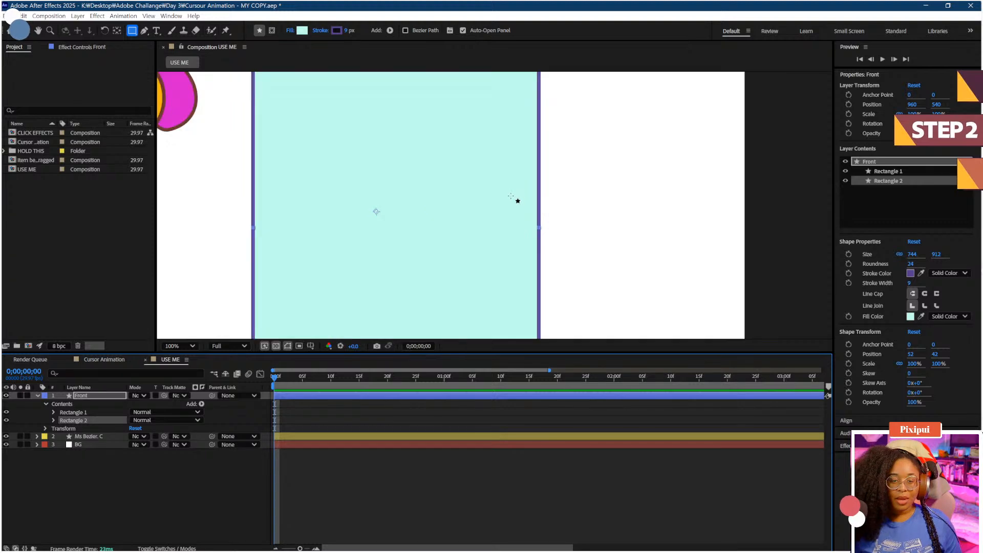
pyautogui.press('v')
pyautogui.scroll(-1, 495, 197)
pyautogui.moveTo(462, 191); pyautogui.dragTo(467, 194)
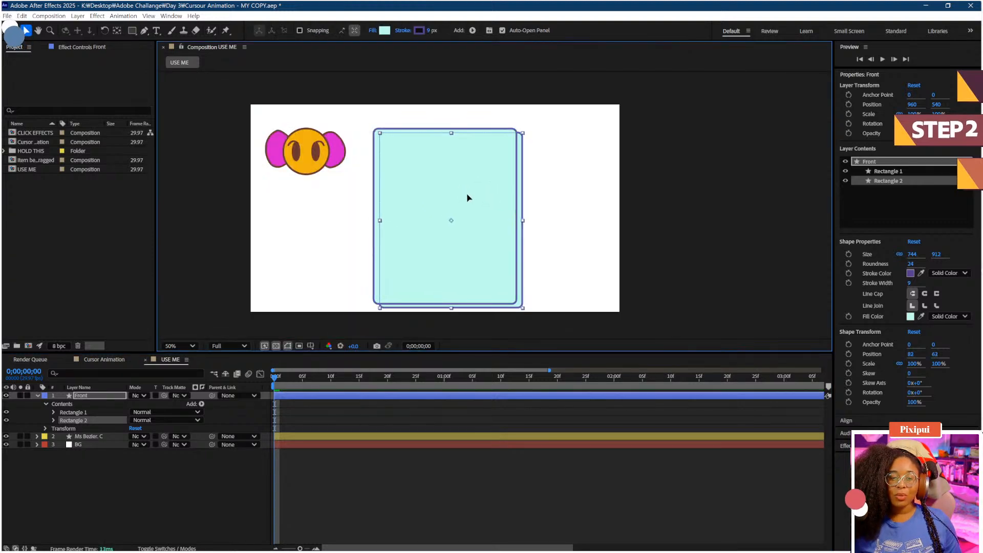
# Step: Move the whole Front layer slightly up and to the left, to position 944, 502
pyautogui.click(86, 396)
pyautogui.moveTo(420, 235); pyautogui.dragTo(416, 224)
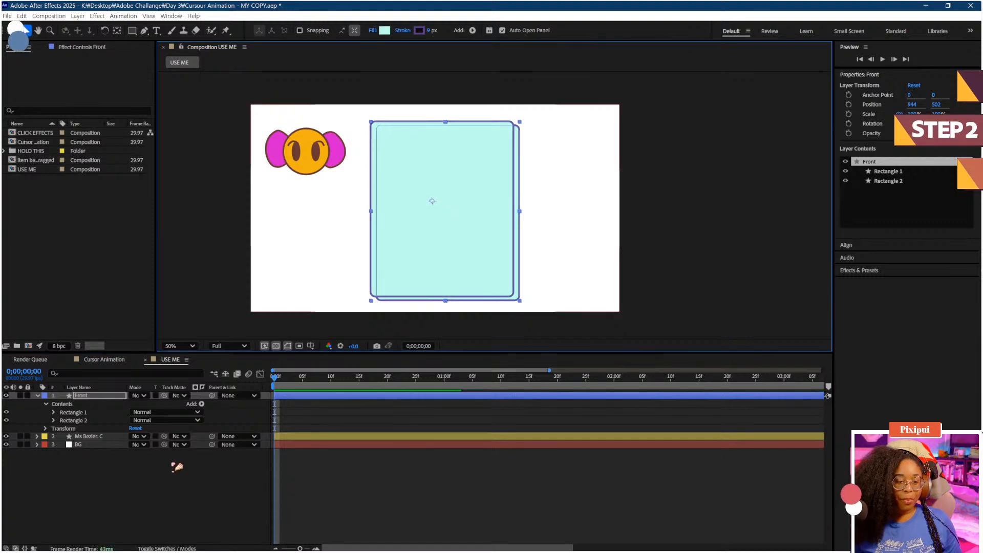
# Step: Fill Rectangle 2 in the Front layer with the purple sampled from the stroke, and collapse its Fill 1 properties
pyautogui.click(92, 420)
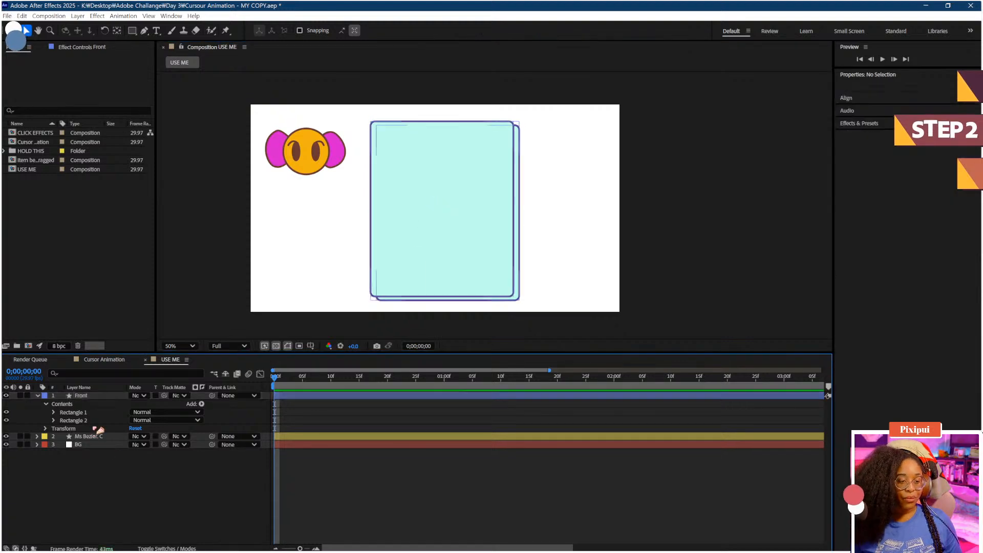
pyautogui.click(54, 421)
pyautogui.click(62, 445)
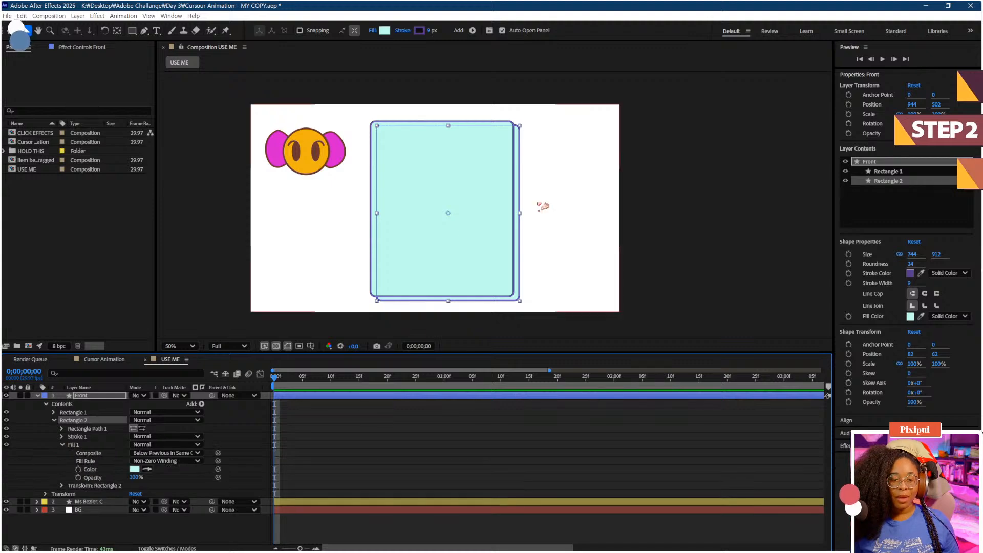
pyautogui.scroll(4, 481, 208)
pyautogui.moveTo(481, 232); pyautogui.dragTo(443, 236)
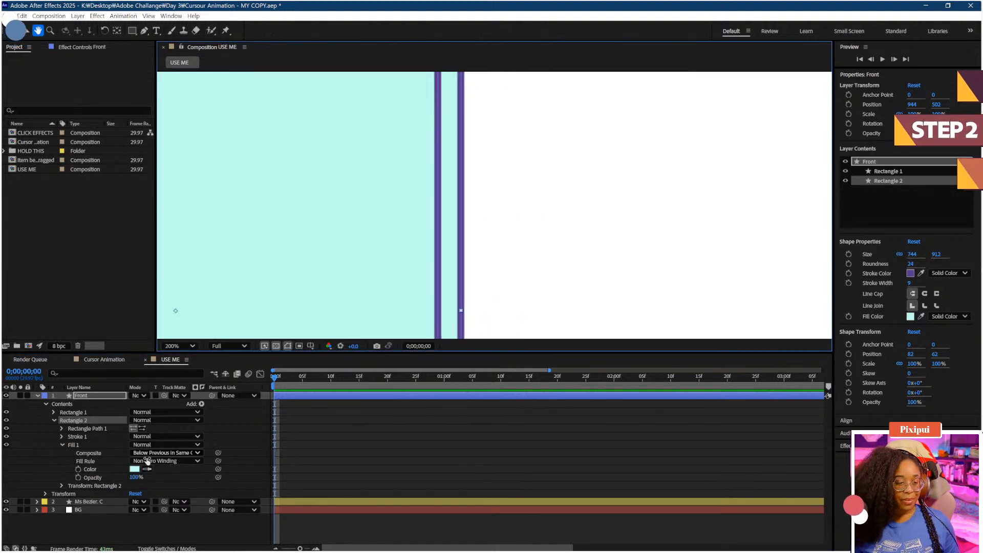
pyautogui.click(147, 469)
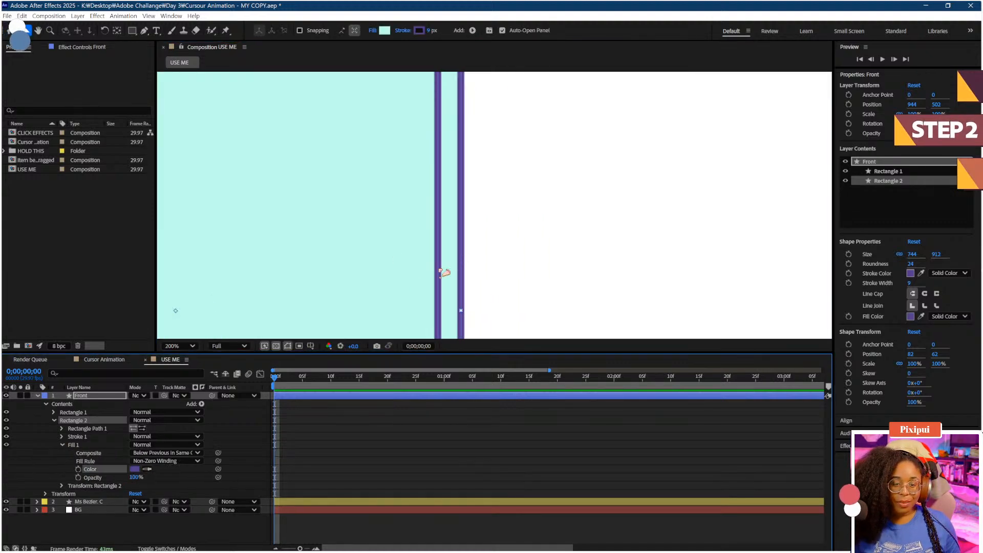
pyautogui.click(439, 273)
pyautogui.scroll(-2, 461, 259)
pyautogui.click(703, 223)
pyautogui.scroll(-4, 553, 210)
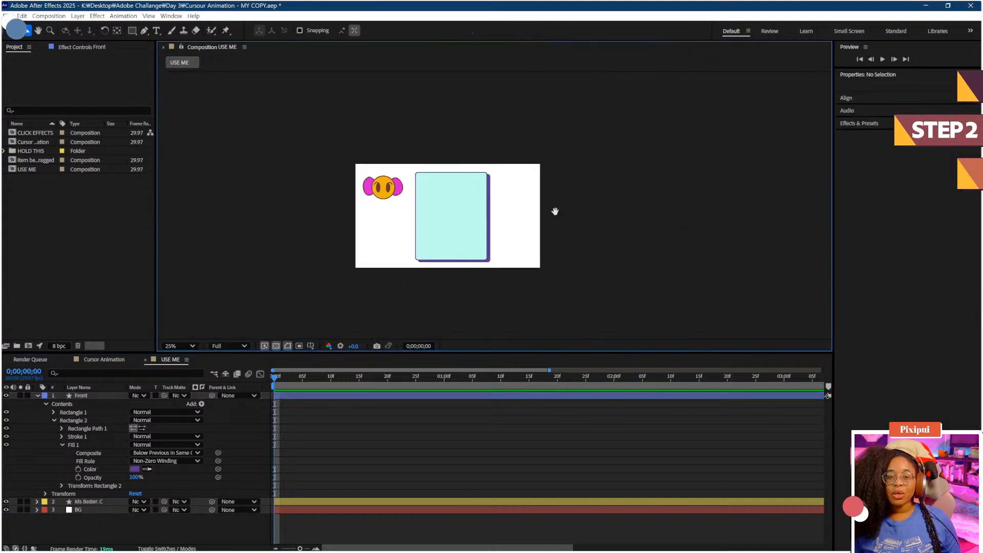
pyautogui.moveTo(553, 211); pyautogui.dragTo(582, 197)
pyautogui.scroll(2, 560, 211)
pyautogui.press('v')
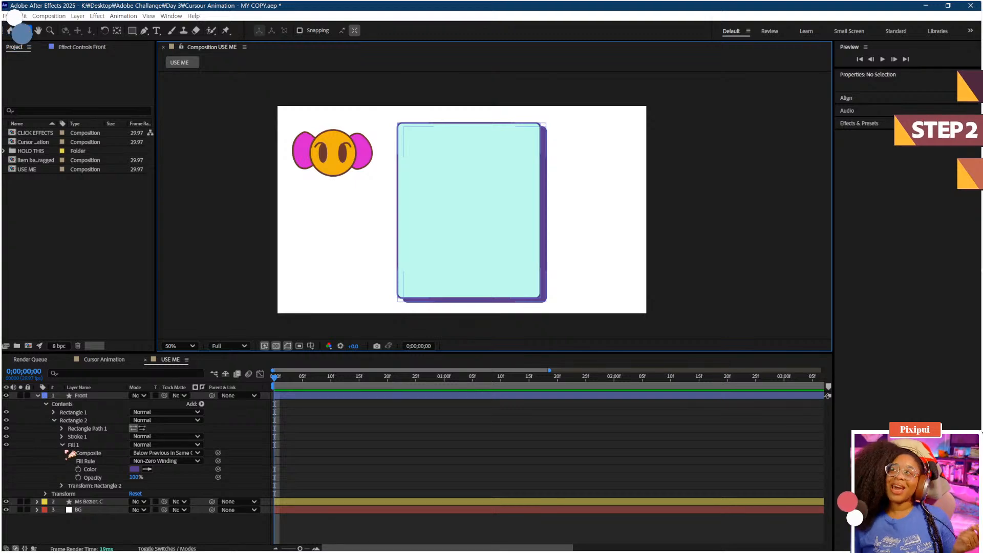
pyautogui.click(62, 444)
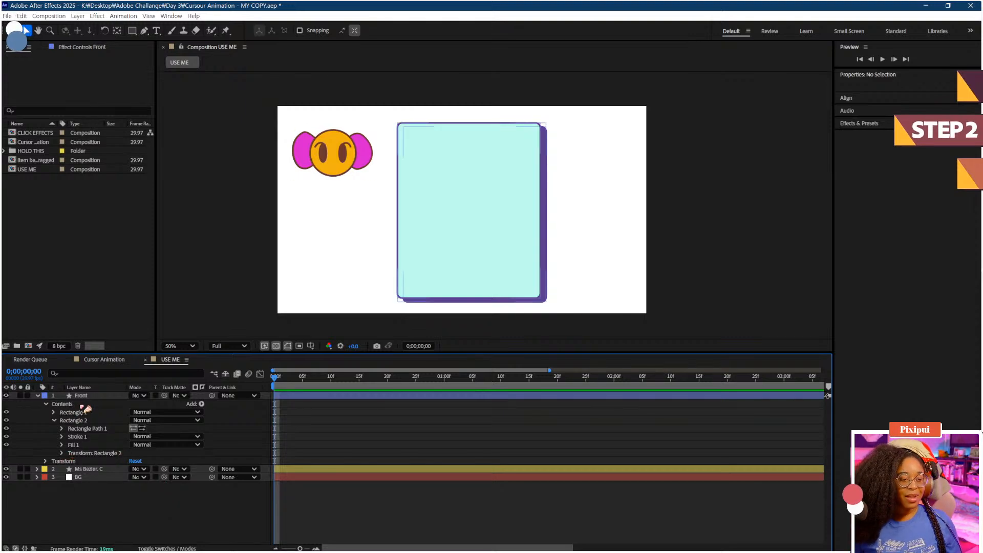
# Step: Collapse the Rectangle 2 properties in the Front layer and clear the layer selection
pyautogui.click(88, 396)
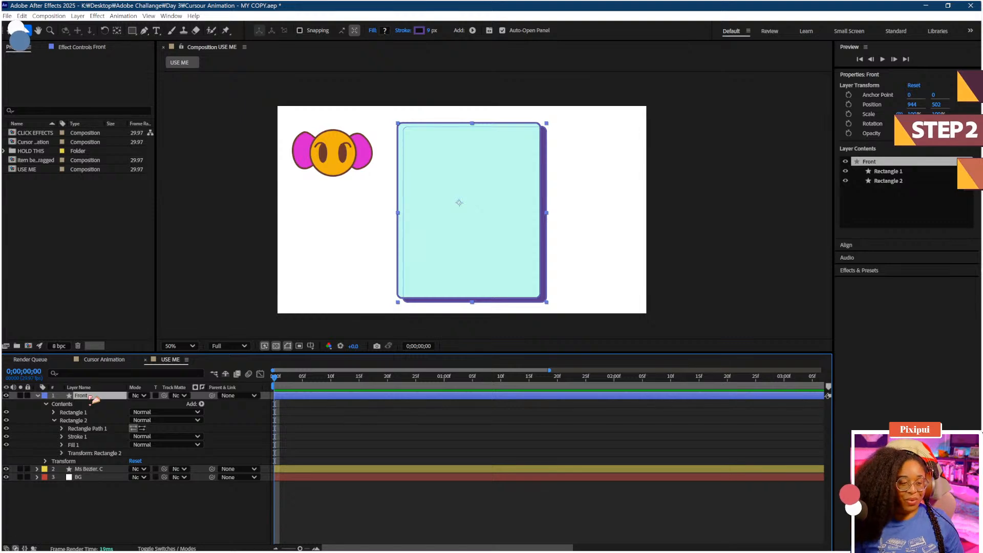
pyautogui.click(55, 421)
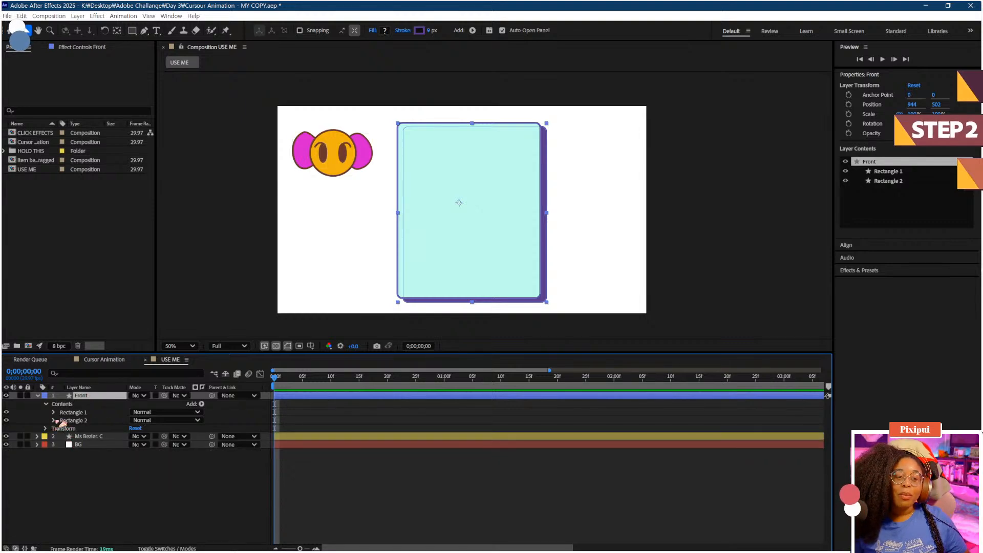
pyautogui.click(92, 477)
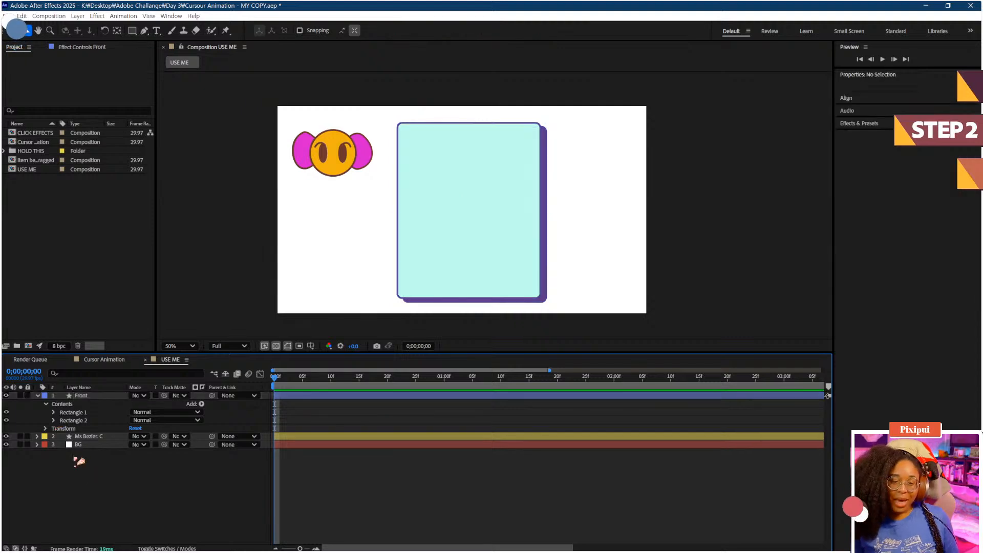
pyautogui.click(90, 398)
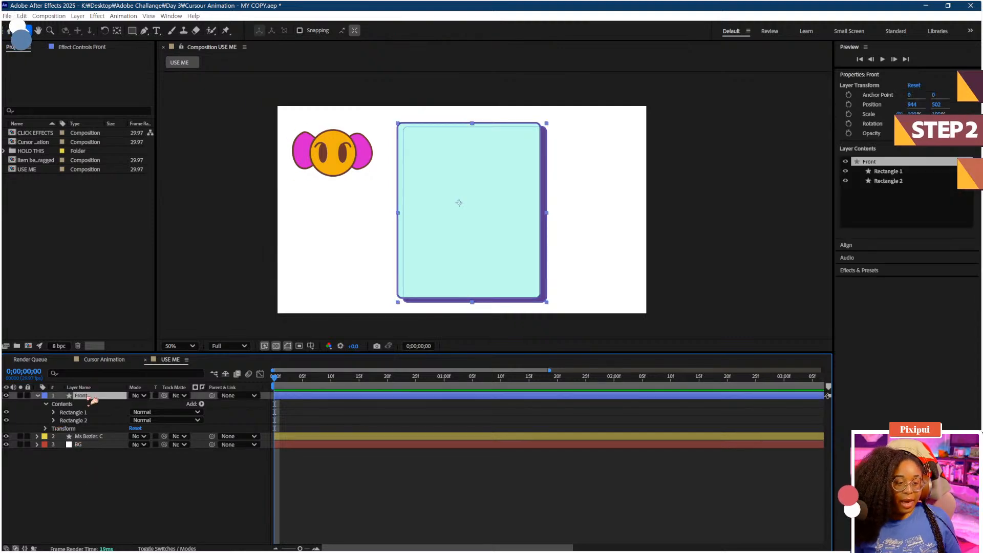
pyautogui.click(124, 511)
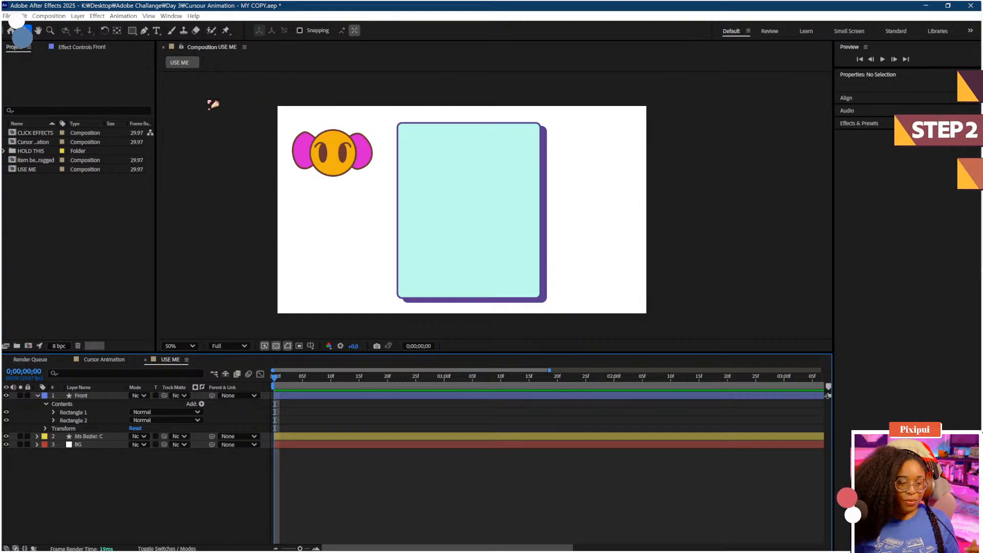
# Step: With the Pen tool and fill set to none, draw a horizontal 9 px purple line near the turquoise panel's upper edge, overshooting both sides
pyautogui.click(144, 30)
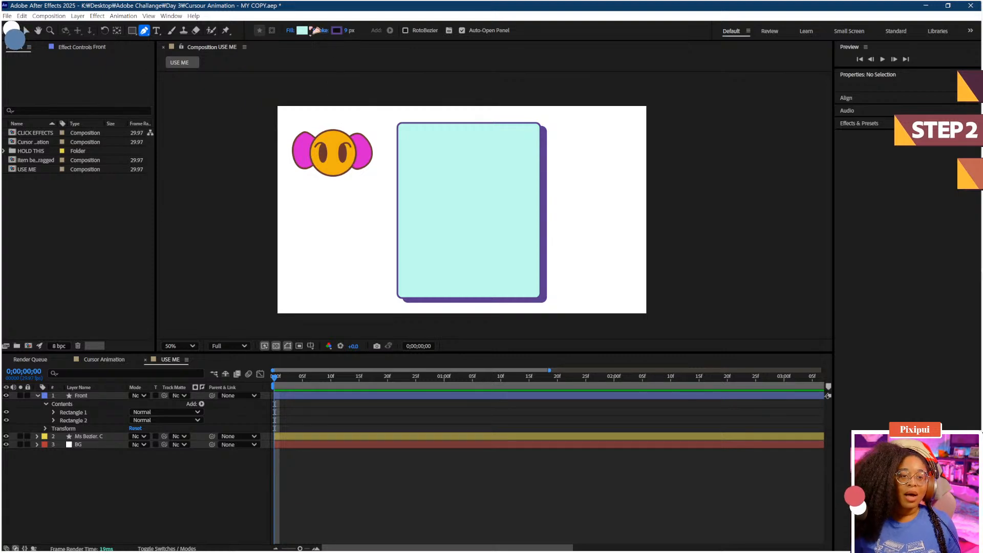
pyautogui.click(303, 30)
pyautogui.press('Escape')
pyautogui.click(290, 31)
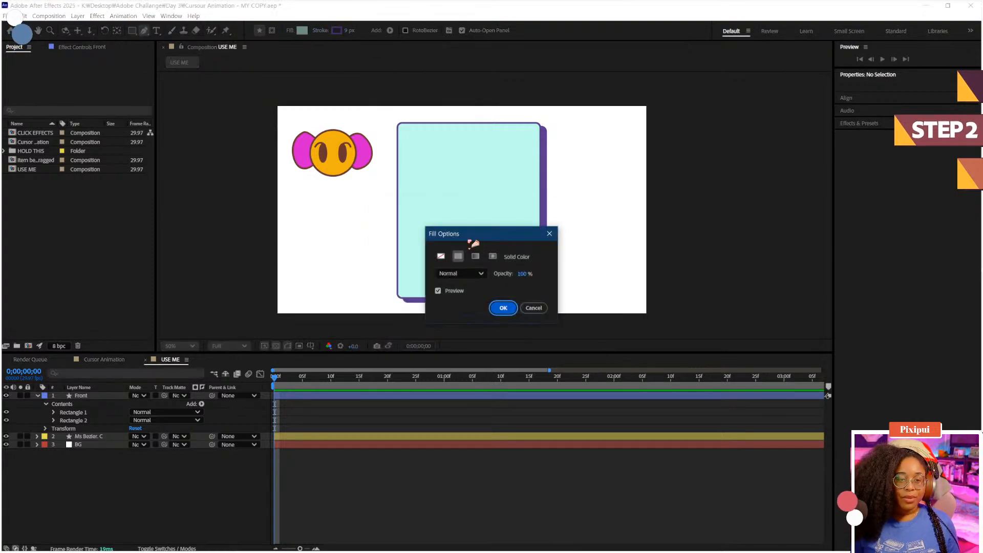
pyautogui.click(441, 256)
pyautogui.click(503, 308)
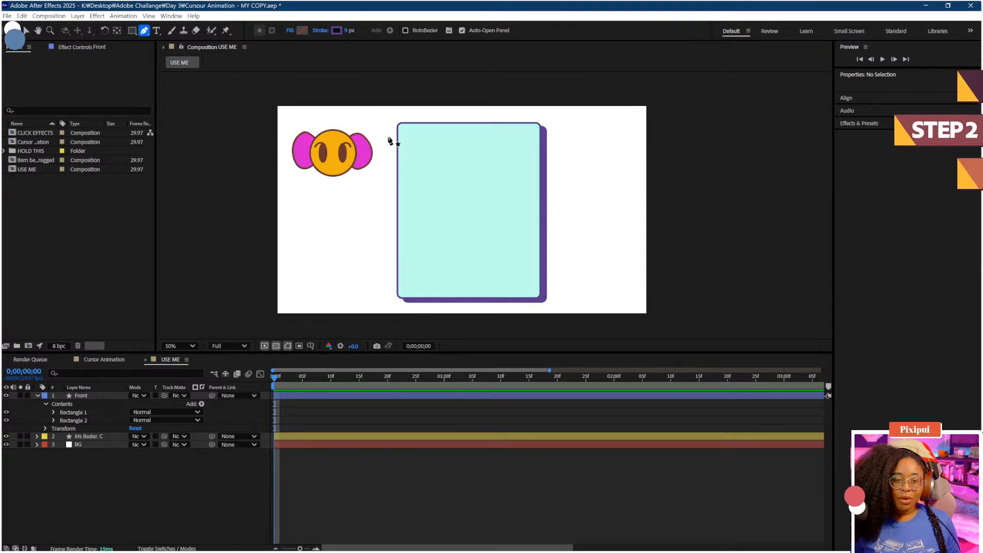
pyautogui.click(388, 136)
pyautogui.click(560, 136)
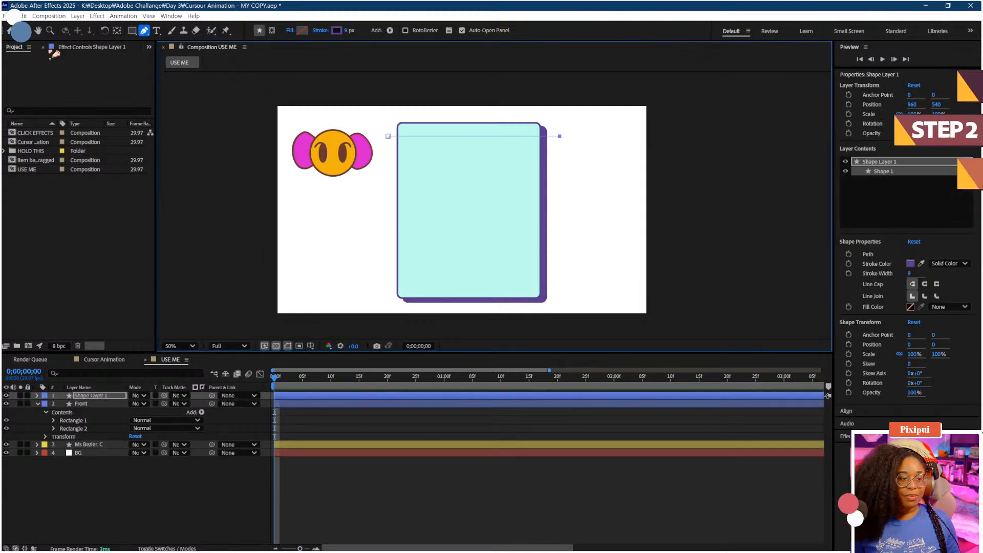
pyautogui.click(26, 30)
pyautogui.click(191, 489)
# Step: Use the Front layer as the track matte of Shape Layer 1 and turn Front's visibility back on
pyautogui.moveTo(504, 148); pyautogui.dragTo(515, 191)
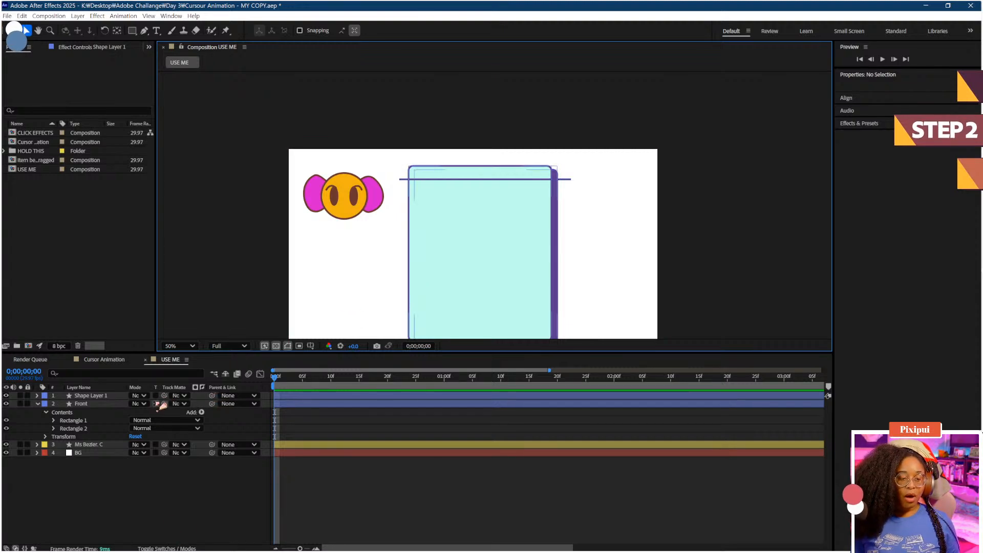
pyautogui.moveTo(165, 396); pyautogui.dragTo(36, 406)
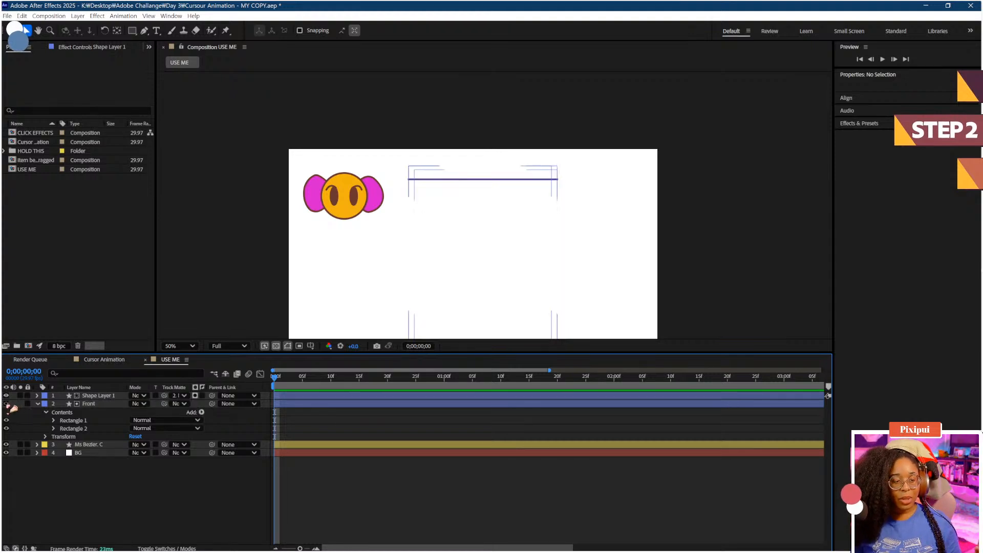
pyautogui.click(7, 404)
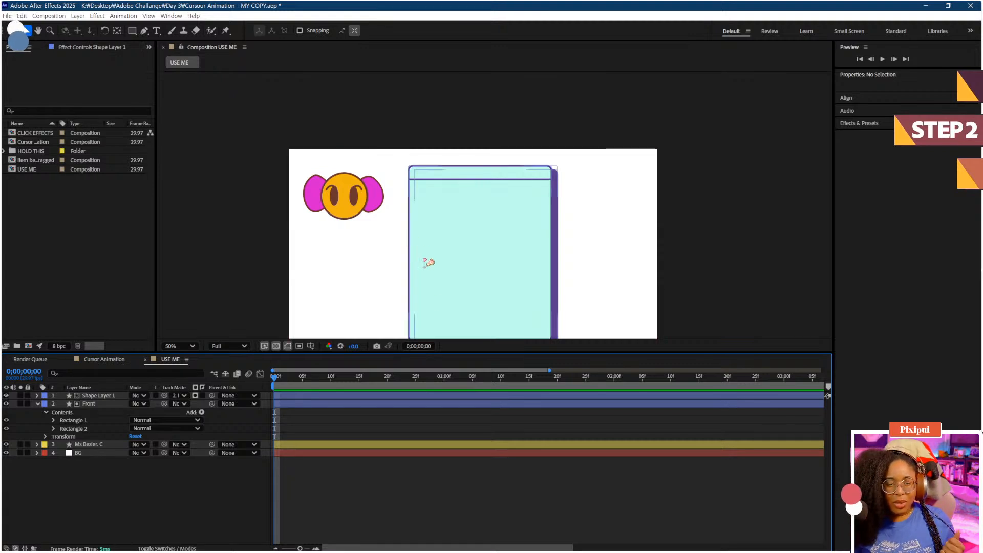
# Step: Rename Shape Layer 1, which holds the horizontal line, as "upper line" and deselect it
pyautogui.moveTo(549, 171); pyautogui.dragTo(533, 147)
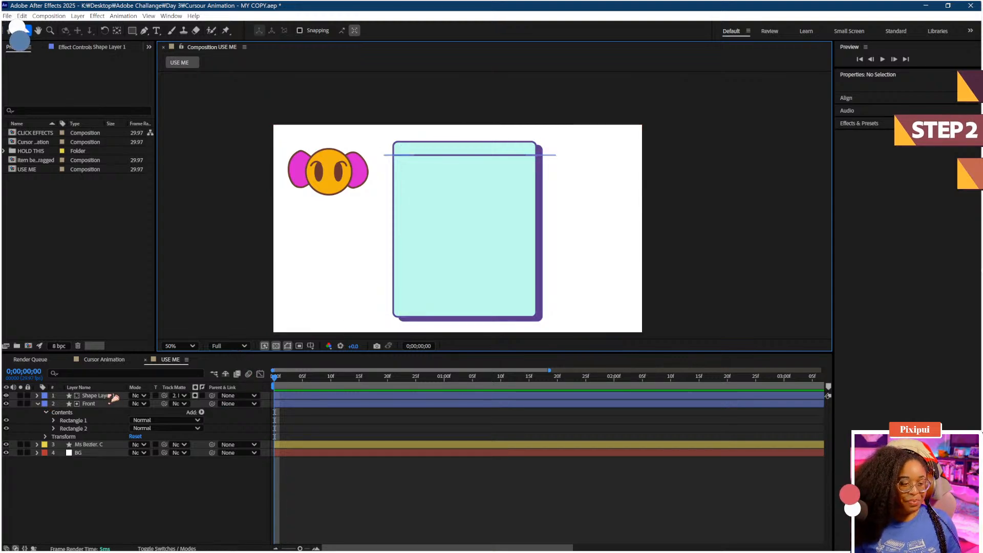
pyautogui.rightClick(108, 395)
pyautogui.click(128, 375)
pyautogui.write('upper line')
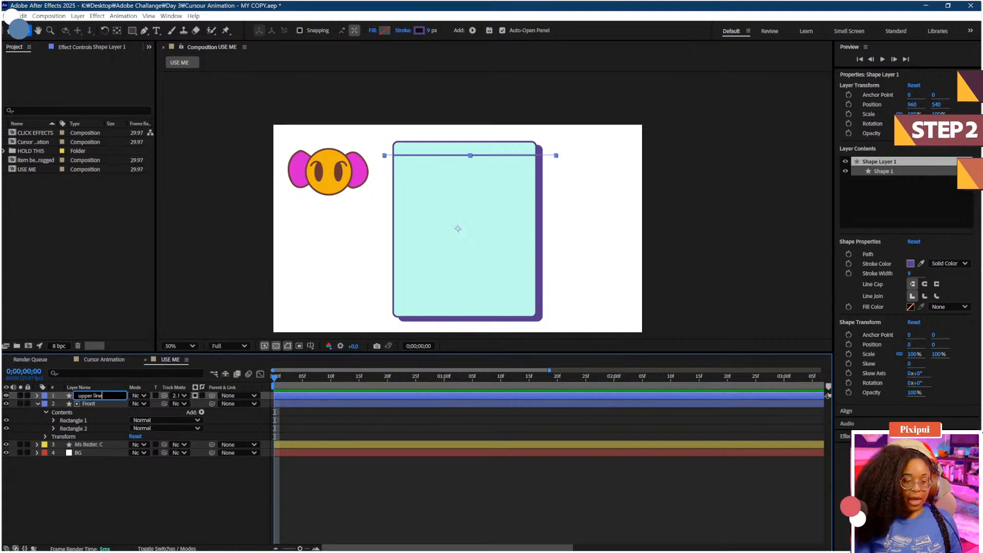
pyautogui.press('Return')
pyautogui.click(168, 463)
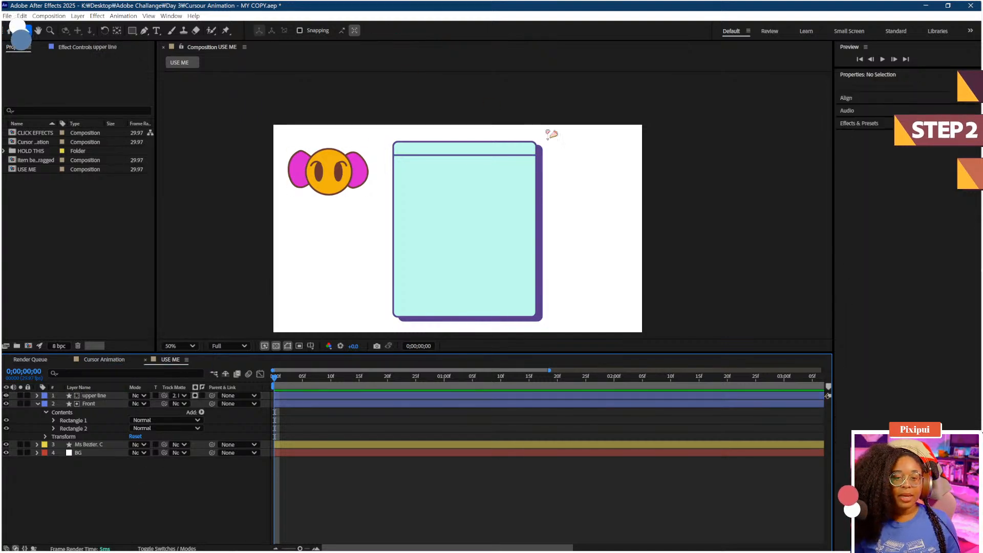
# Step: Set up the Ellipse tool with a solid fill colour sampled from the turquoise panel
pyautogui.scroll(2, 548, 132)
pyautogui.moveTo(485, 169); pyautogui.dragTo(410, 284)
pyautogui.moveTo(468, 131); pyautogui.dragTo(478, 197)
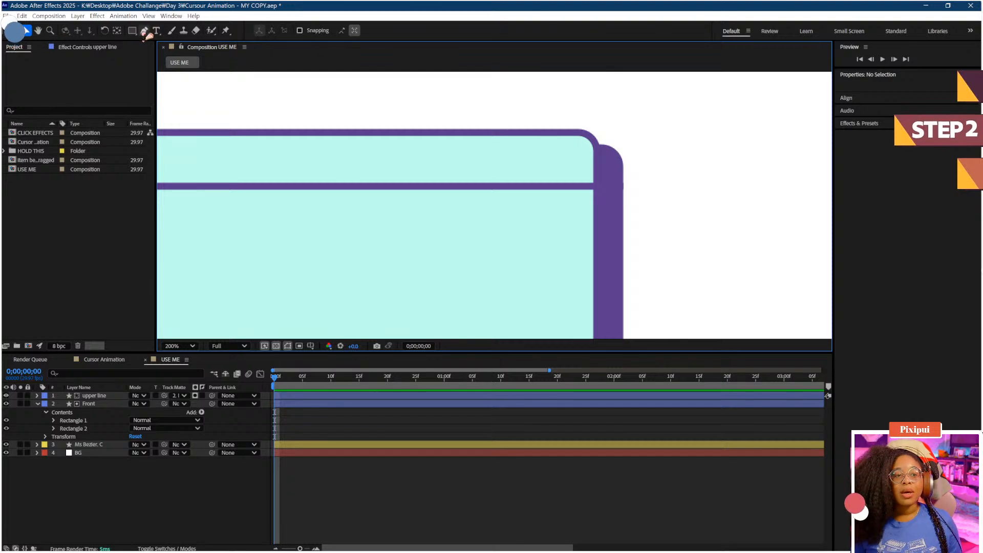
pyautogui.click(144, 31)
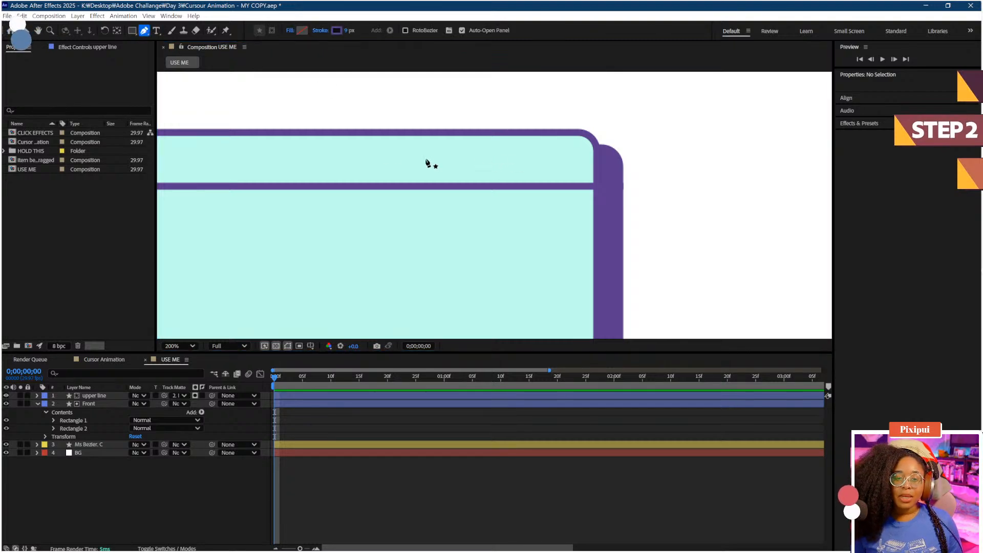
pyautogui.moveTo(215, 157); pyautogui.dragTo(494, 156)
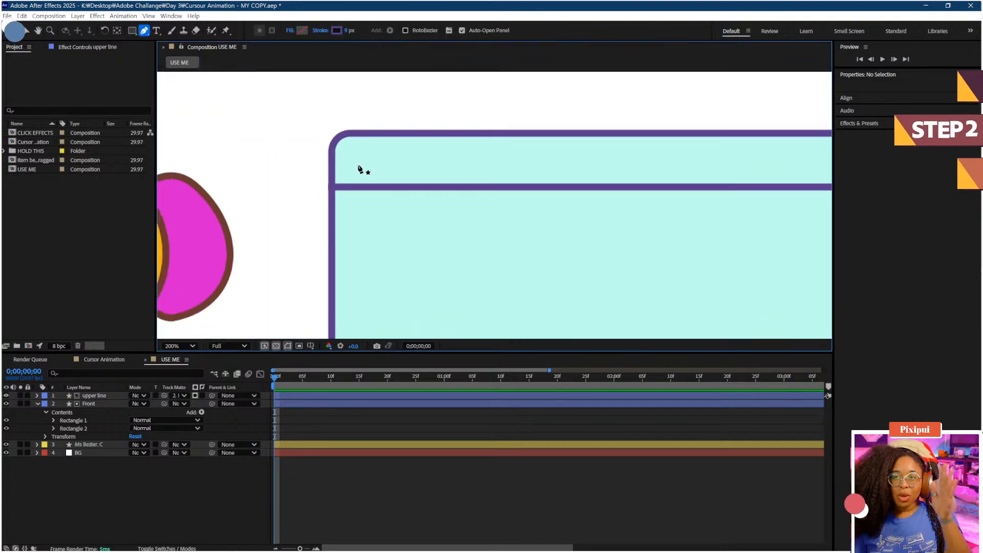
pyautogui.click(146, 519)
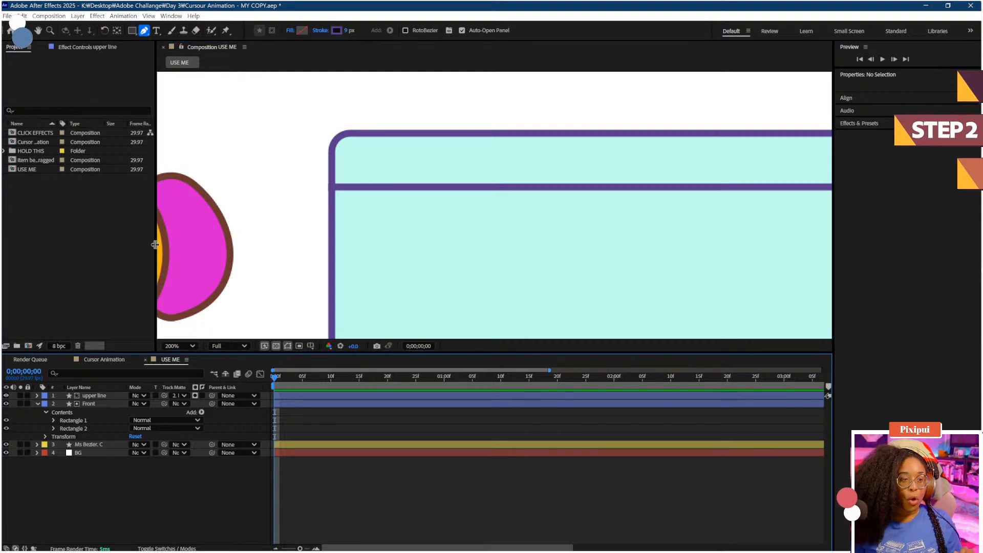
pyautogui.moveTo(131, 34); pyautogui.dragTo(167, 51)
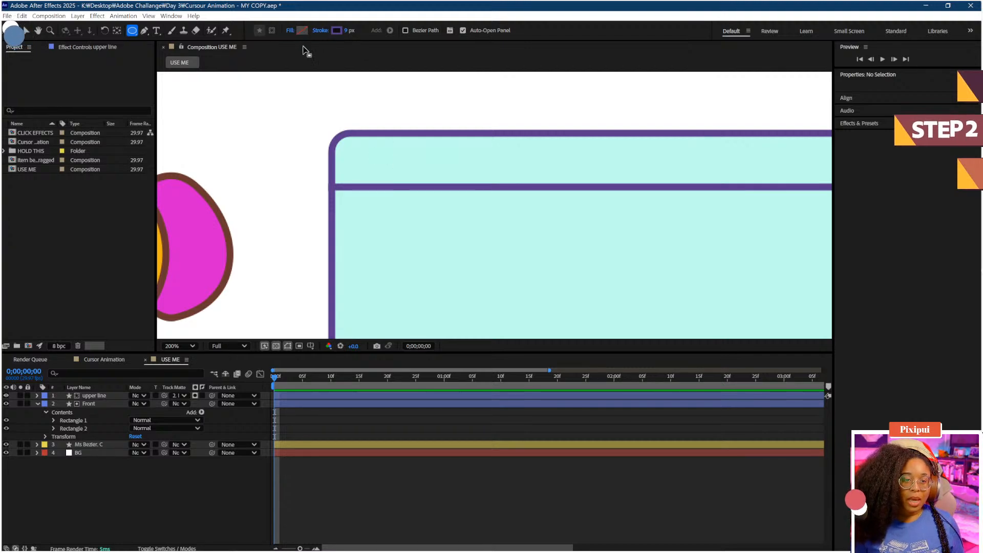
pyautogui.click(302, 30)
pyautogui.click(577, 272)
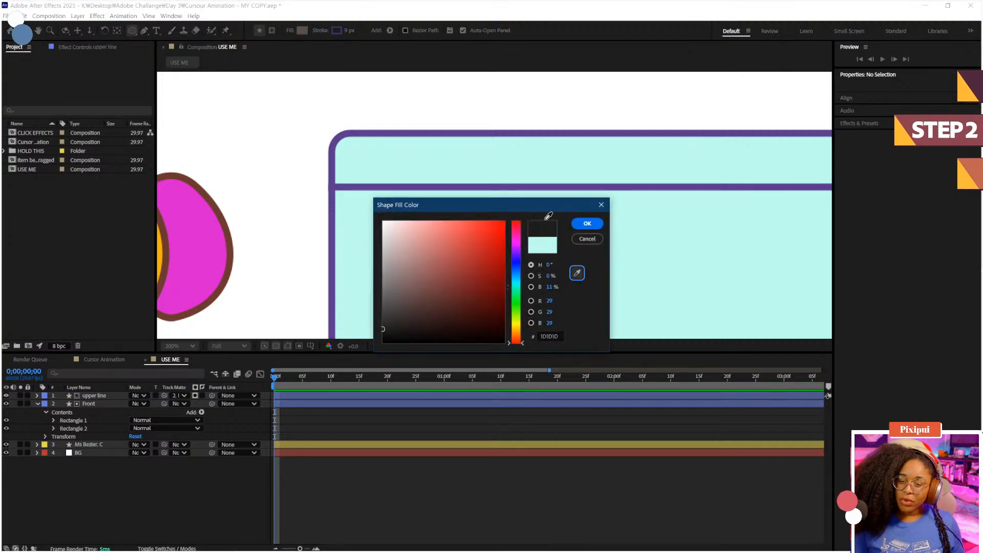
pyautogui.click(525, 155)
pyautogui.click(588, 223)
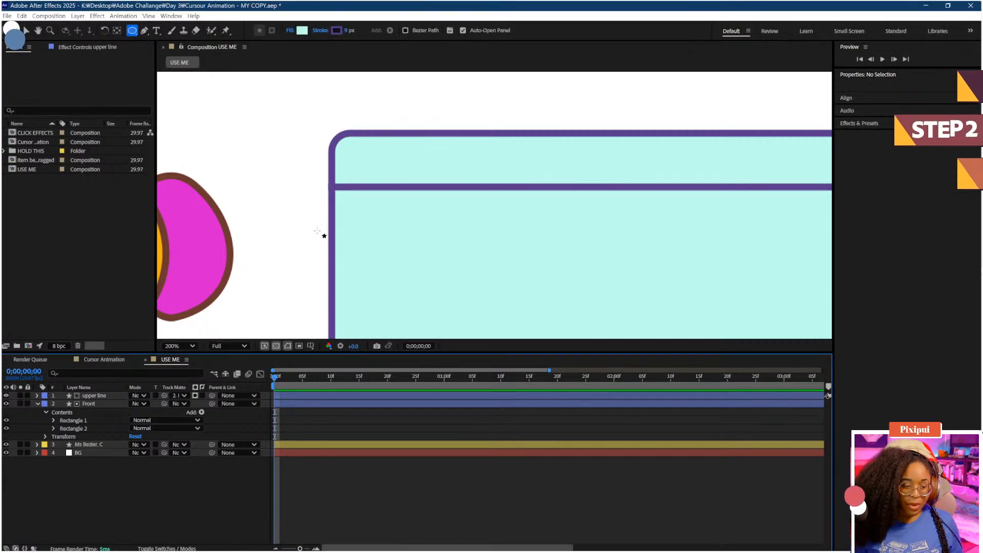
# Step: Draw a circle about 41.5 px wide in the upper-left corner of the panel's header strip
pyautogui.moveTo(355, 147)
pyautogui.mouseDown()
pyautogui.moveTo(390, 180)
pyautogui.moveTo(370, 168)
pyautogui.moveTo(372, 140)
pyautogui.mouseUp()
pyautogui.click(27, 30)
pyautogui.click(168, 500)
pyautogui.click(369, 149)
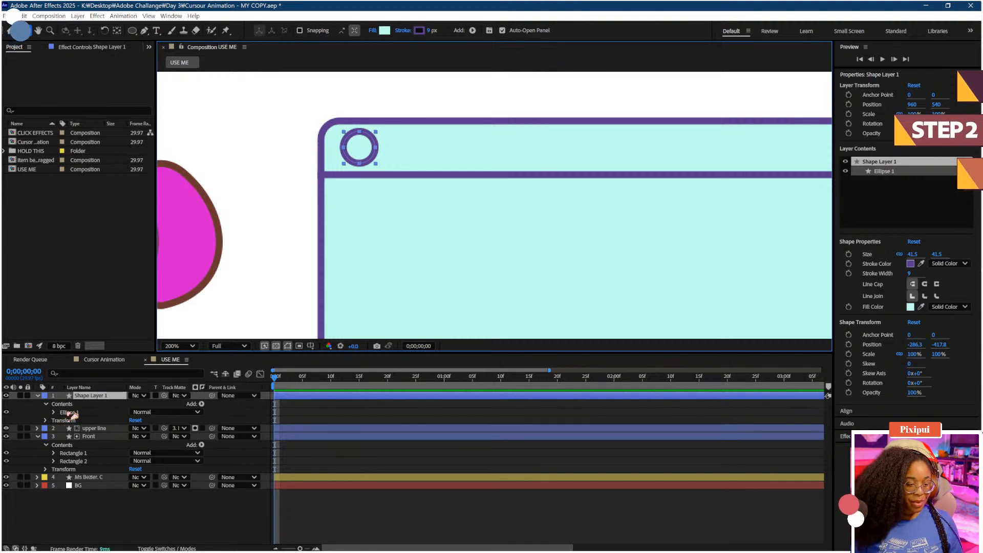
# Step: Paste a copy of Ellipse 1 into the Front layer's contents and delete the original Shape Layer 1
pyautogui.click(67, 446)
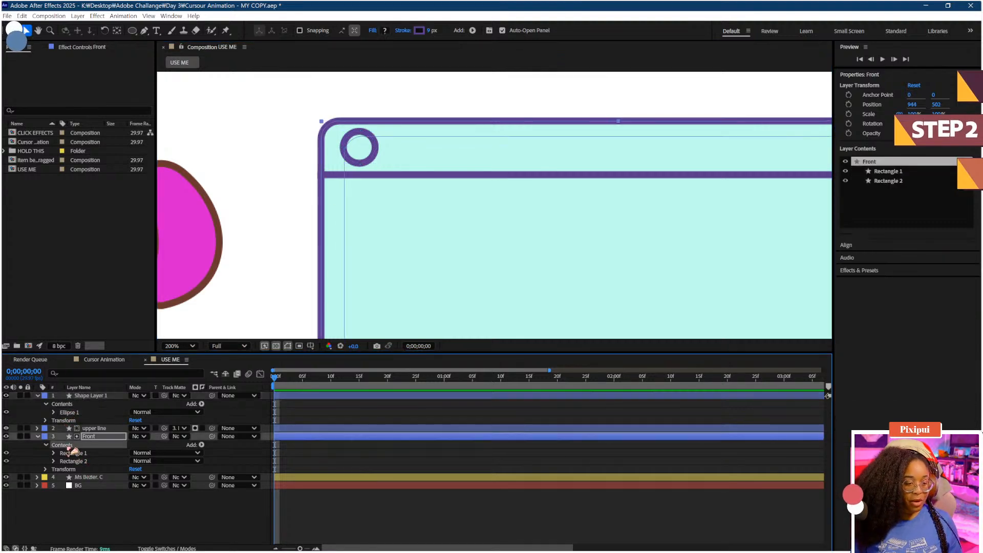
pyautogui.hotkey('ctrl', 'v')
pyautogui.click(91, 396)
pyautogui.press('Delete')
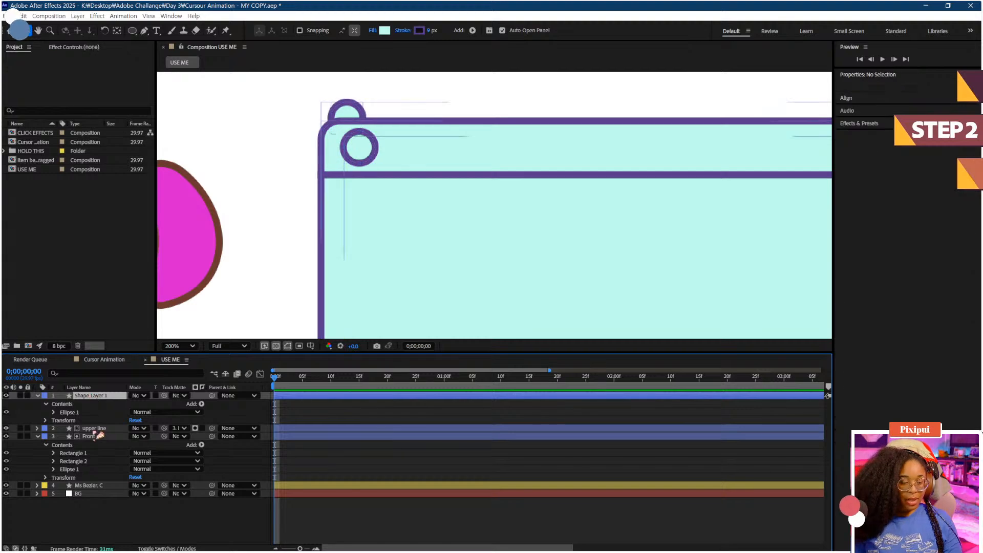
# Step: Move Ellipse 1 above Rectangle 1 within Front and place the circle in the header's upper-left corner, at about -285, -382
pyautogui.moveTo(82, 436); pyautogui.dragTo(81, 419)
pyautogui.moveTo(355, 130); pyautogui.dragTo(327, 136)
# Step: Duplicate the circle, fill the lower copy Ellipse 1 with the sampled outline purple, and offset it to about -280, -377 as a drop shadow
pyautogui.hotkey('ctrl', 'd')
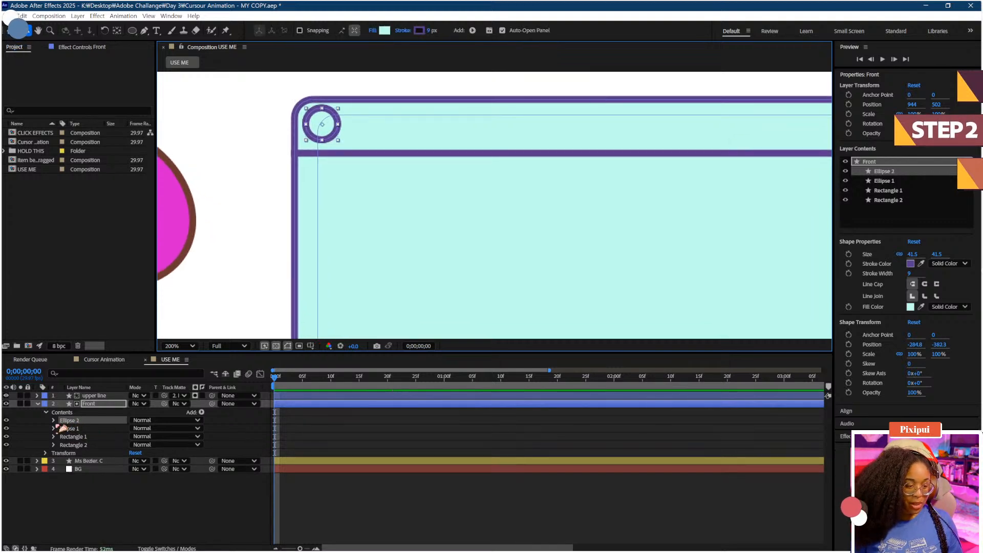
pyautogui.click(69, 429)
pyautogui.click(53, 428)
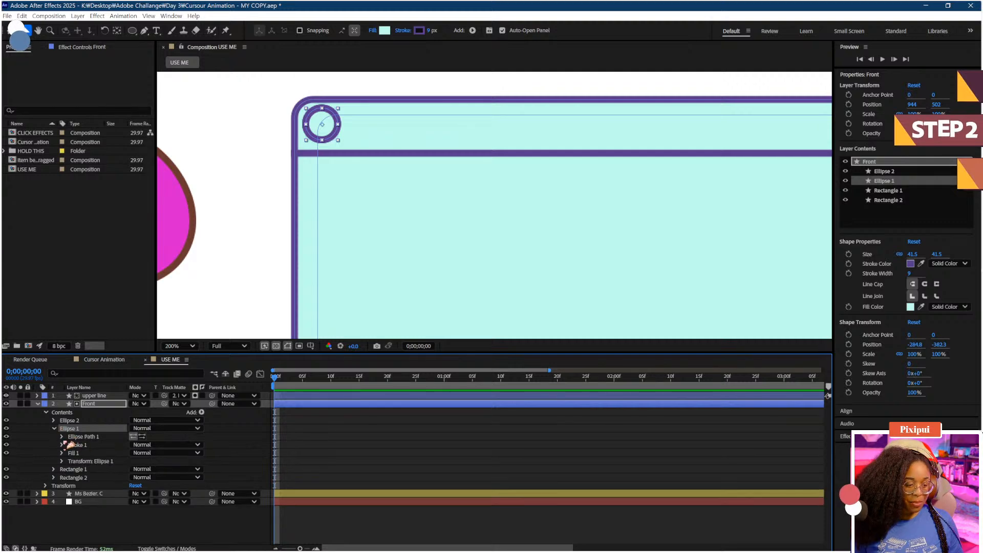
pyautogui.click(63, 454)
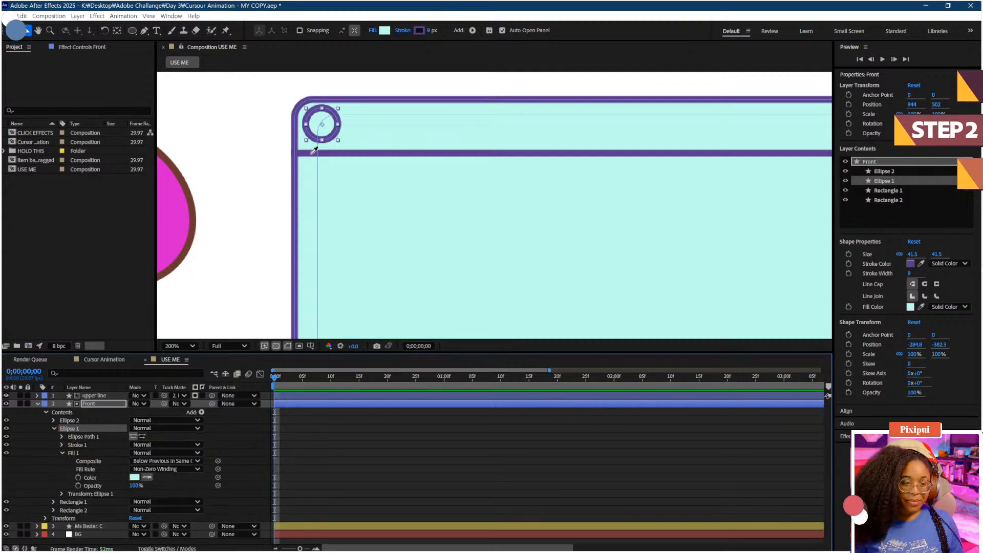
pyautogui.click(337, 134)
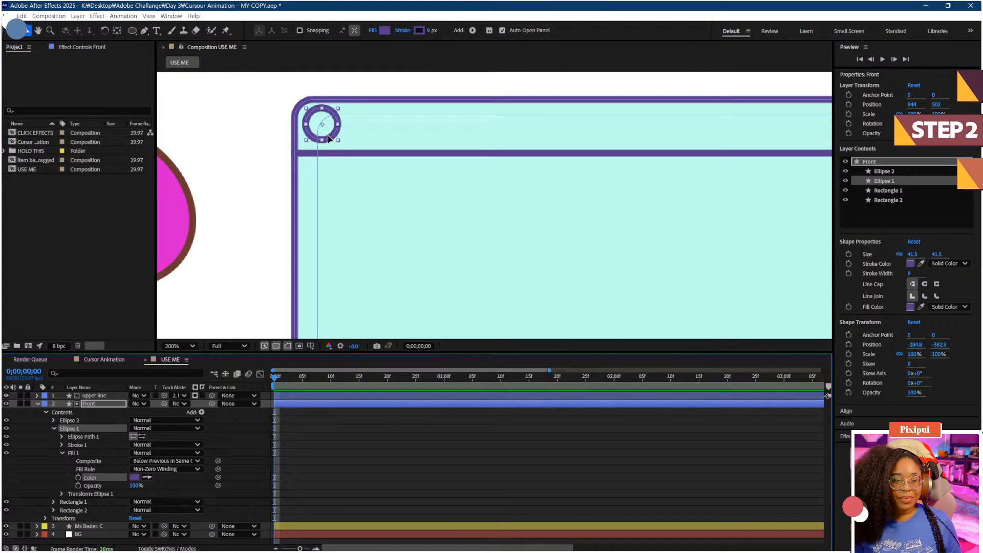
pyautogui.moveTo(329, 137); pyautogui.dragTo(332, 140)
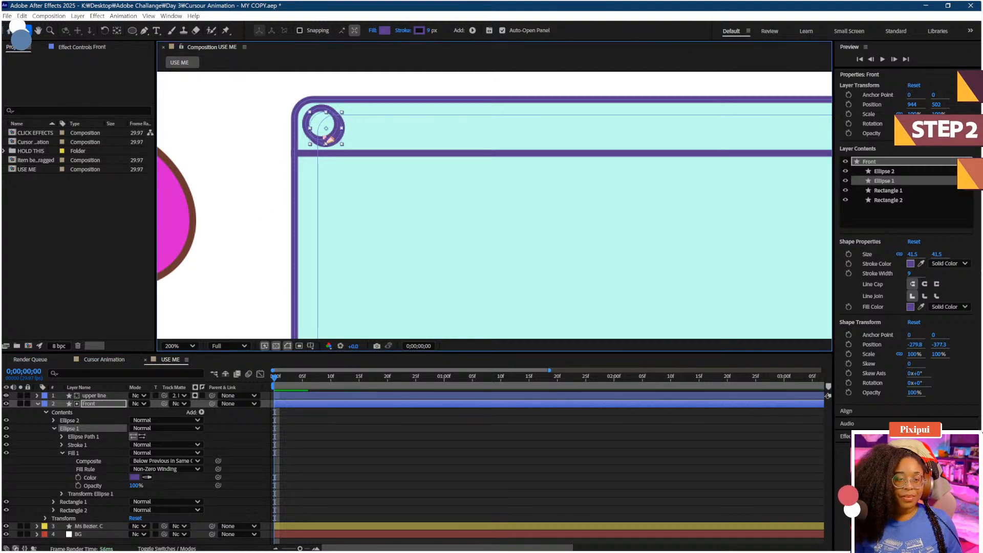
pyautogui.click(329, 162)
# Step: Collapse the Front layer's properties and clear the layer selection
pyautogui.scroll(-1, 351, 189)
pyautogui.moveTo(473, 255); pyautogui.dragTo(358, 186)
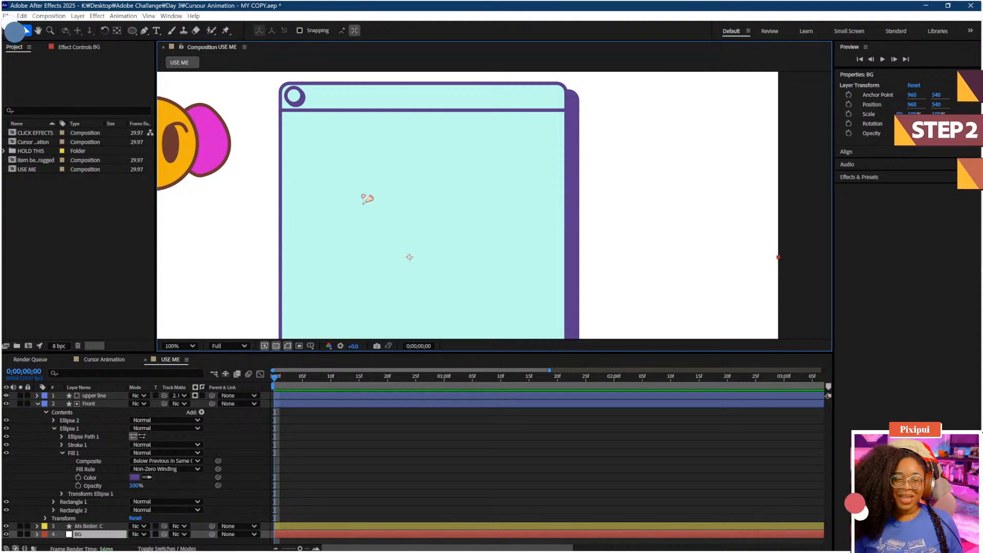
pyautogui.scroll(-2, 363, 196)
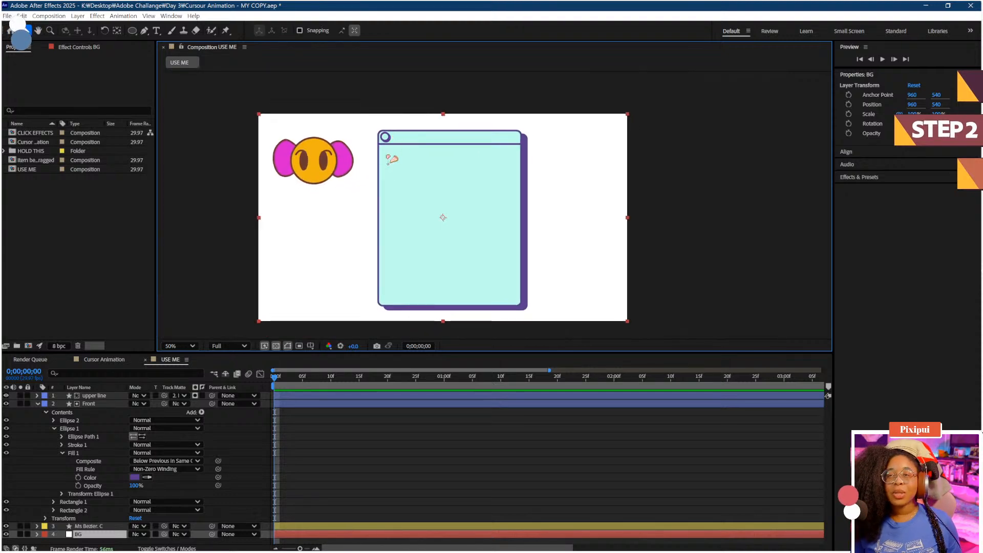
pyautogui.moveTo(394, 184); pyautogui.dragTo(391, 177)
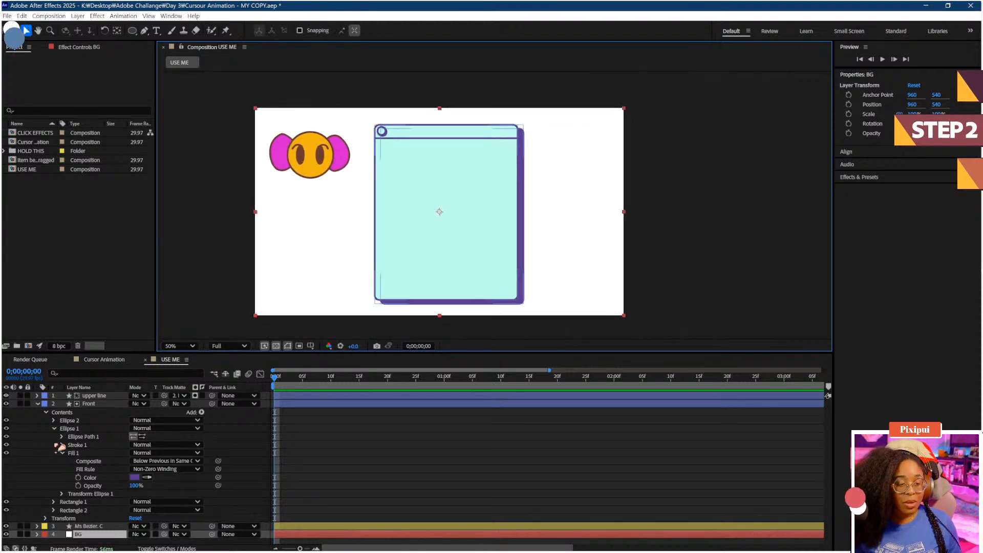
pyautogui.click(37, 404)
pyautogui.click(123, 508)
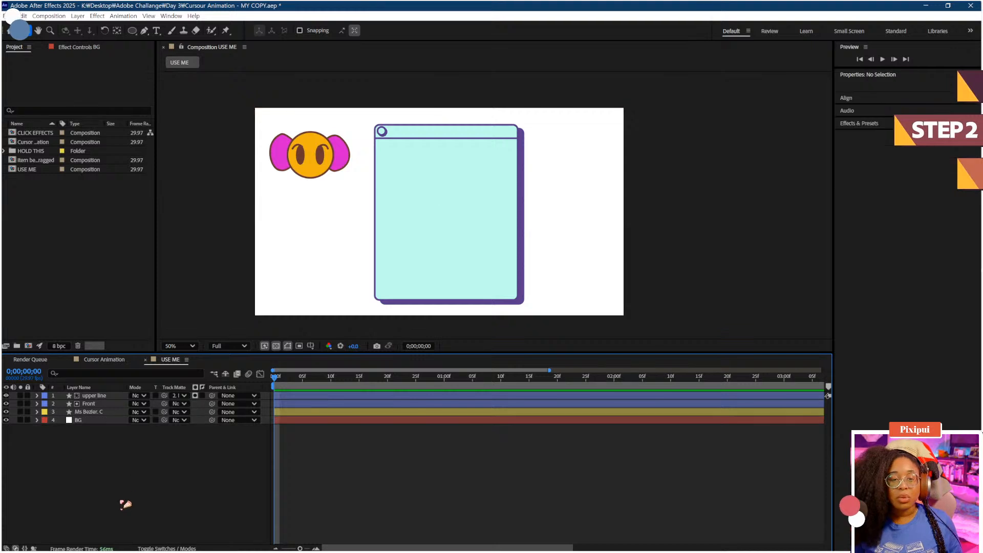
# Step: Draw a rectangle about 284 by 91 px in the window's lower-left corner and set its roundness to 16
pyautogui.click(133, 33)
pyautogui.click(172, 31)
pyautogui.moveTo(459, 233); pyautogui.dragTo(433, 183)
pyautogui.scroll(1, 434, 217)
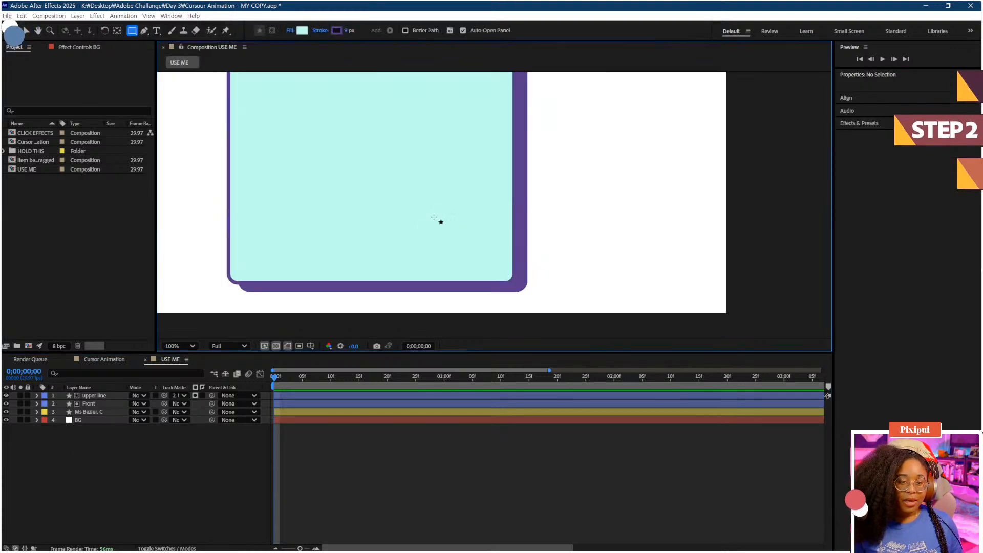
pyautogui.moveTo(435, 217); pyautogui.dragTo(519, 228)
pyautogui.moveTo(321, 245)
pyautogui.mouseDown()
pyautogui.moveTo(364, 270)
pyautogui.moveTo(431, 281)
pyautogui.mouseUp()
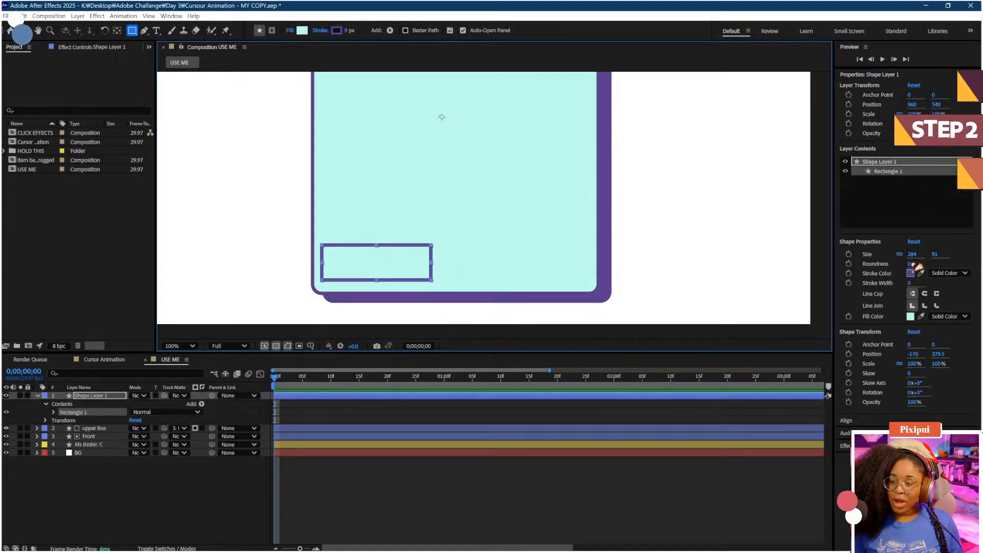
pyautogui.moveTo(910, 264); pyautogui.dragTo(916, 264)
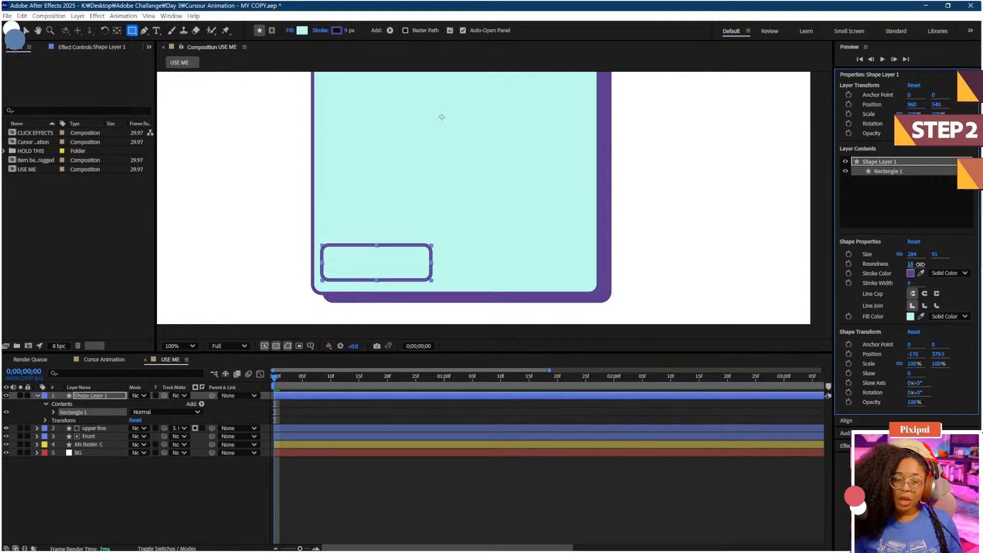
# Step: Duplicate Rectangle 1 within Shape Layer 1 and fill the lower copy with the sampled outline purple
pyautogui.click(119, 484)
pyautogui.click(95, 398)
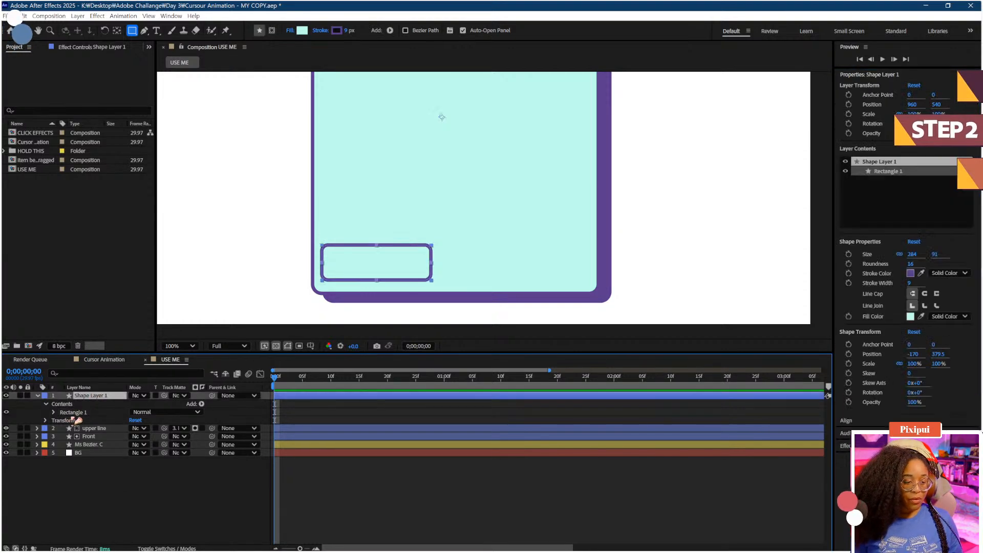
pyautogui.click(75, 412)
pyautogui.hotkey('ctrl', 'd')
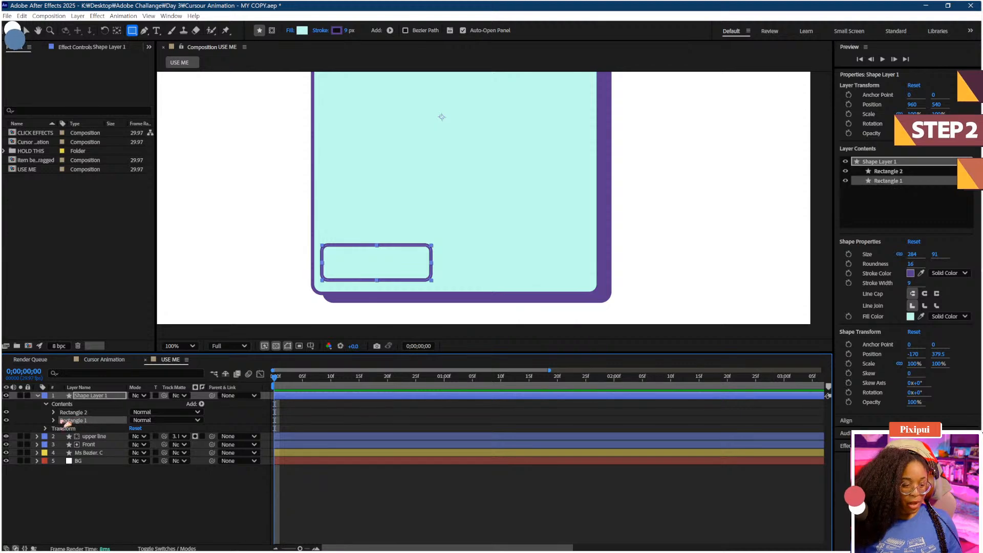
pyautogui.click(54, 421)
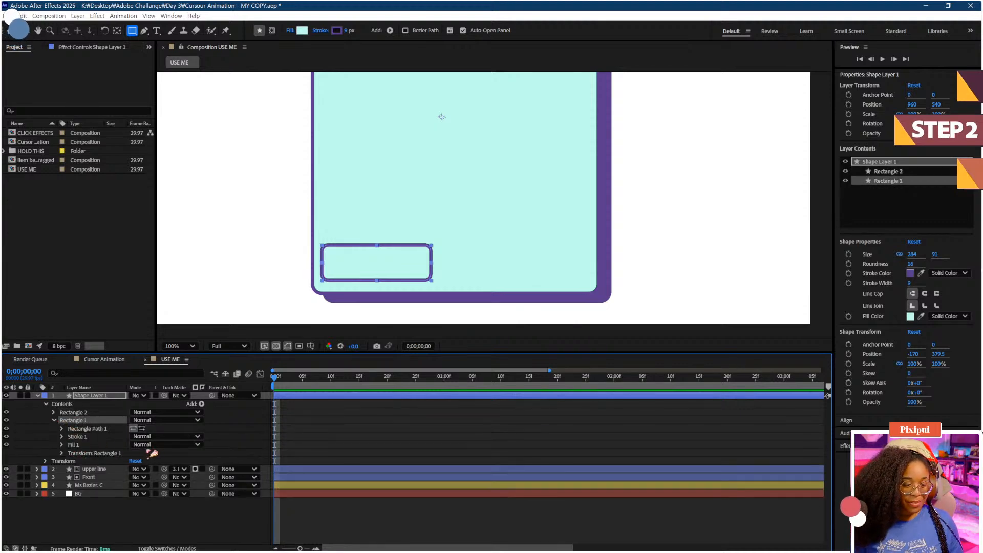
pyautogui.click(62, 444)
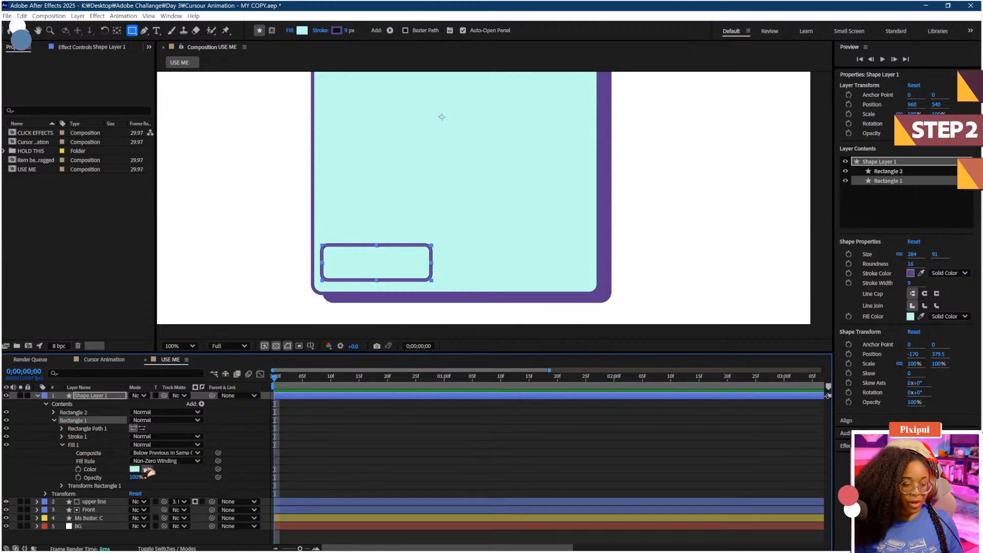
pyautogui.click(396, 297)
pyautogui.press('v')
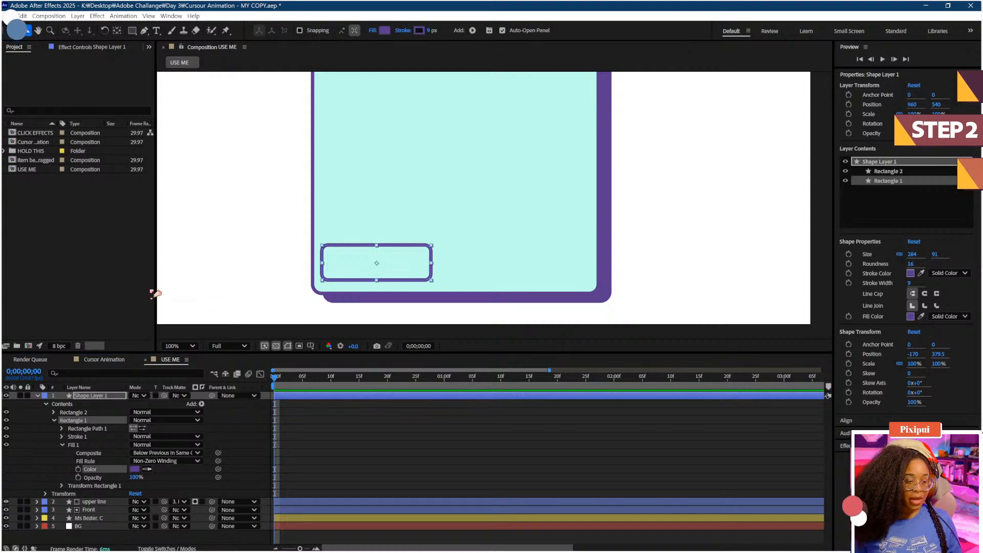
# Step: Offset the purple Rectangle 1 to about -163, 385.5 as the button's drop shadow
pyautogui.click(90, 420)
pyautogui.press('Right')
pyautogui.press('Right')
pyautogui.press('Right')
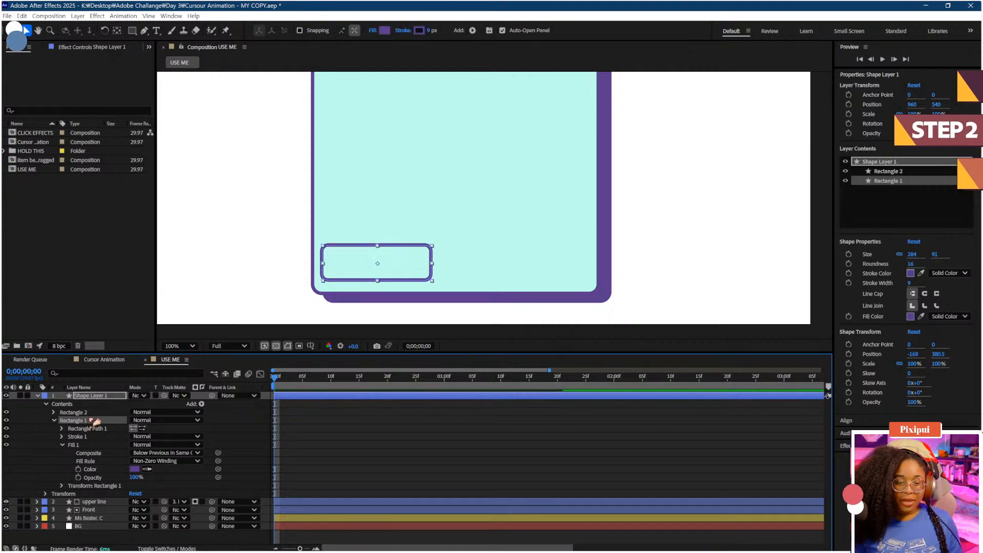
pyautogui.press('Down')
pyautogui.press('Down')
pyautogui.press('Down')
pyautogui.scroll(1, 424, 207)
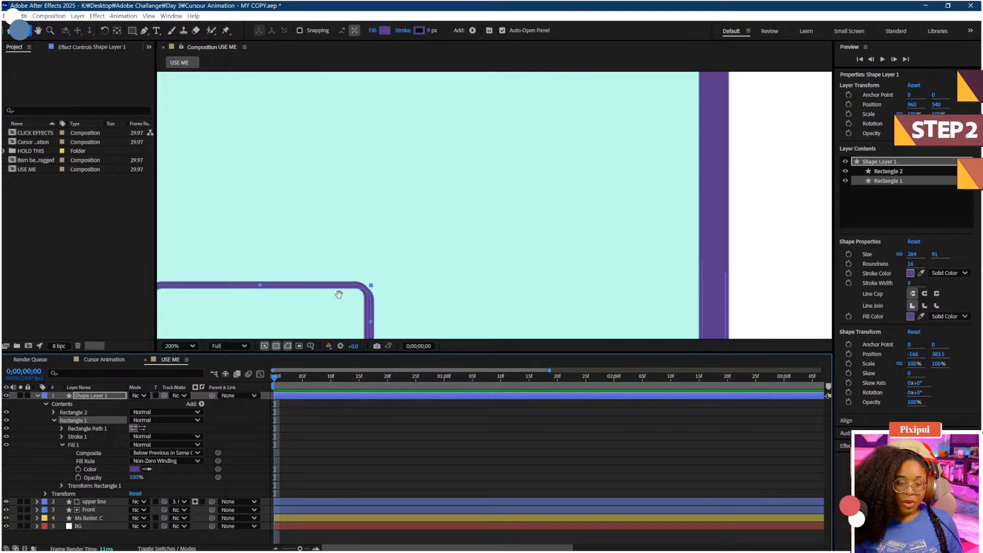
pyautogui.moveTo(332, 301); pyautogui.dragTo(448, 224)
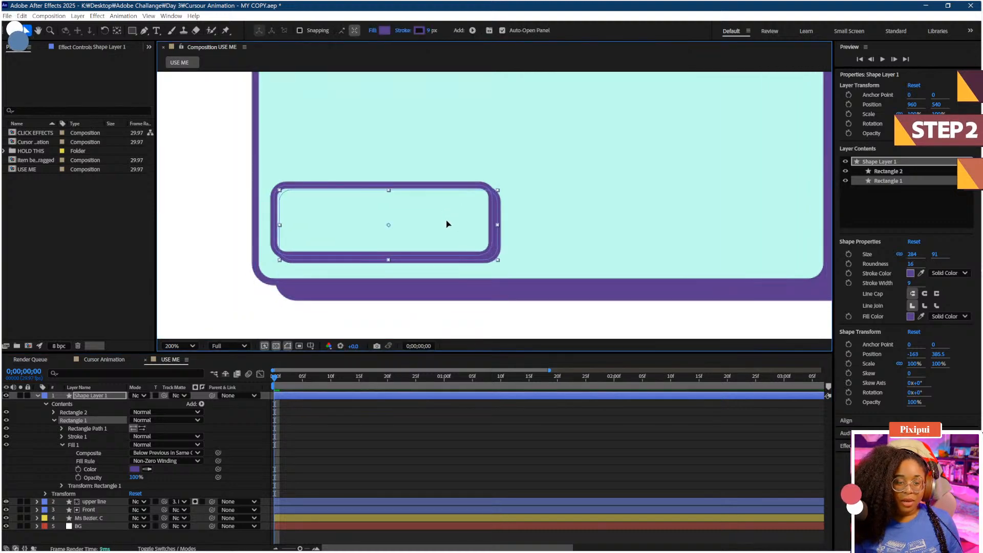
pyautogui.click(461, 282)
pyautogui.scroll(-1, 481, 167)
pyautogui.moveTo(481, 167); pyautogui.dragTo(401, 245)
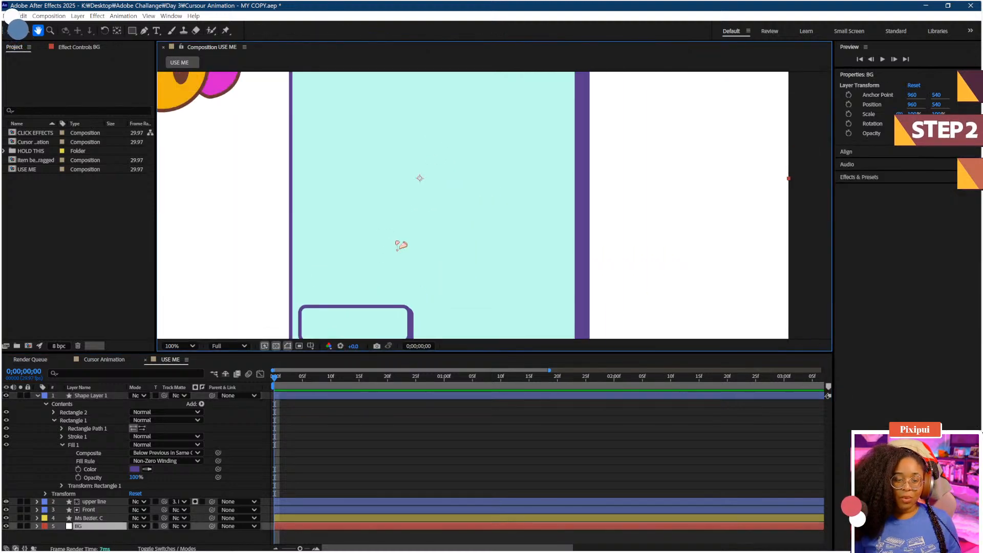
pyautogui.press('v')
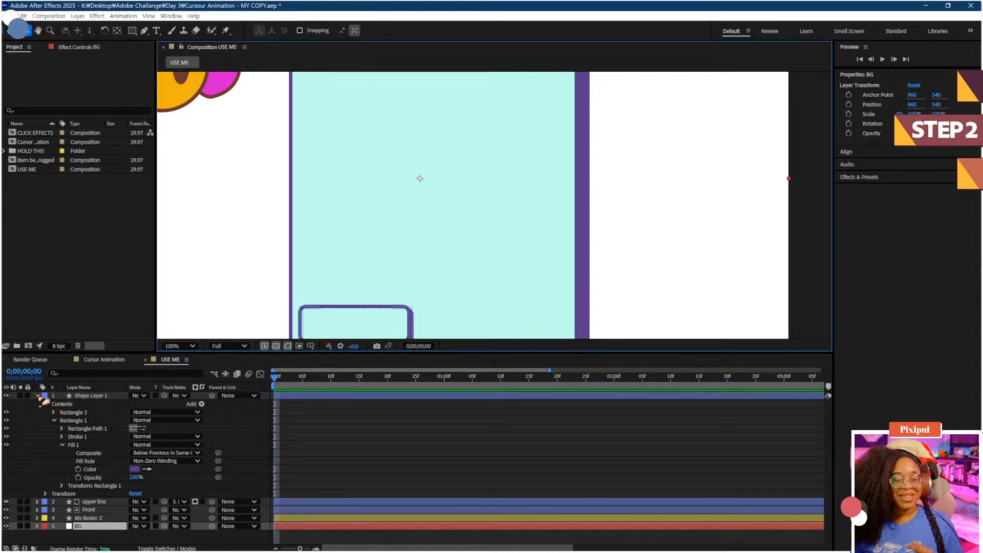
# Step: Collapse Rectangle 1's properties and rename Shape Layer 1 as Button 1
pyautogui.click(60, 422)
pyautogui.click(90, 397)
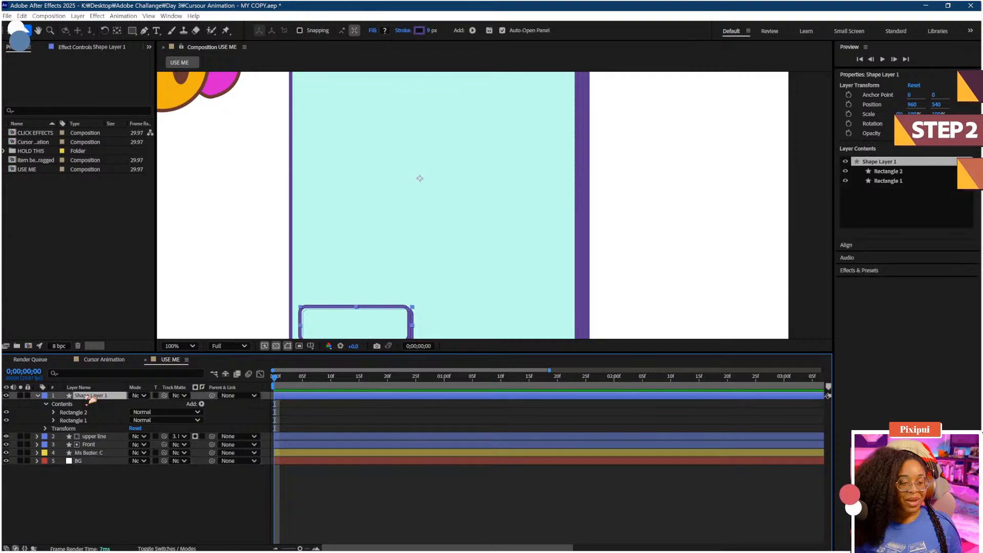
pyautogui.rightClick(91, 398)
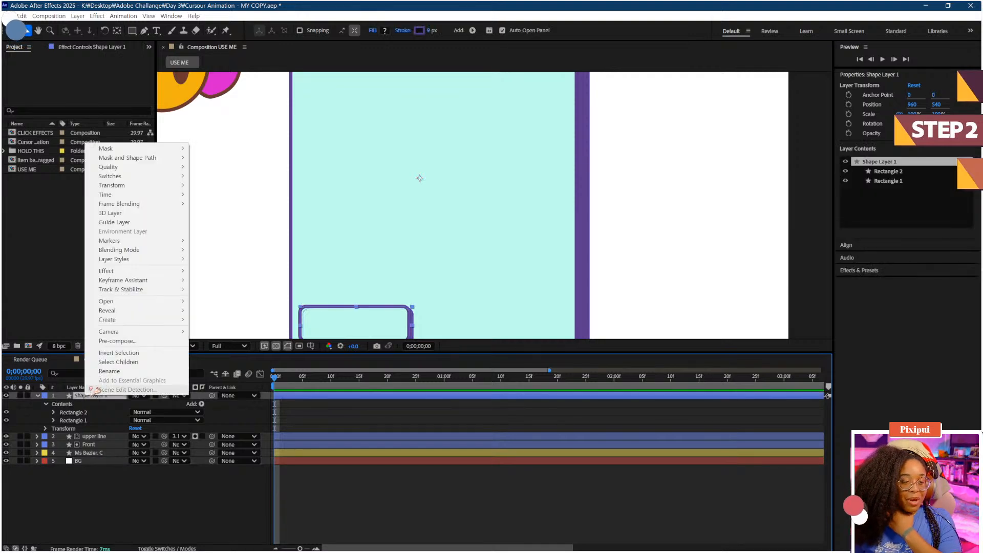
pyautogui.click(105, 371)
pyautogui.write('B')
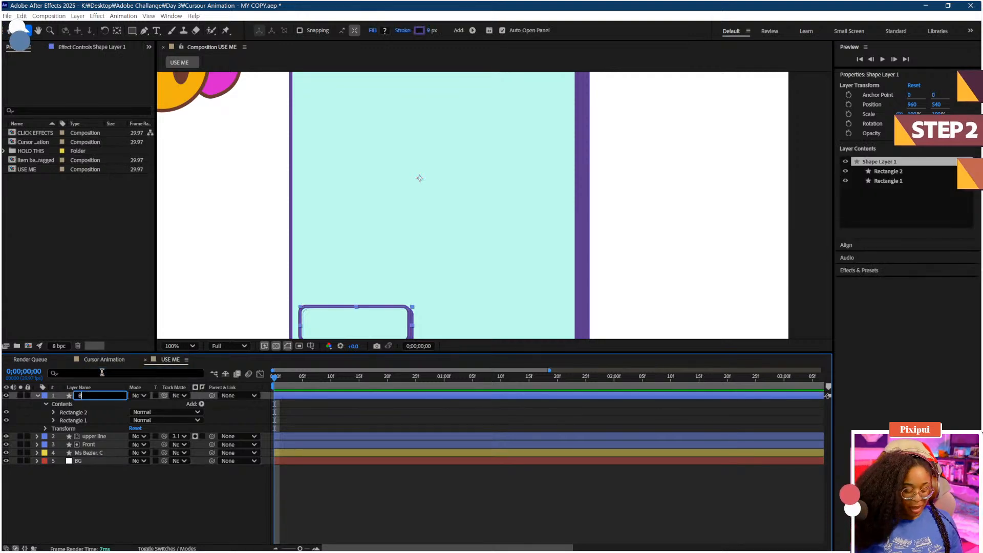
pyautogui.write('utton 1')
pyautogui.press('Return')
pyautogui.click(82, 514)
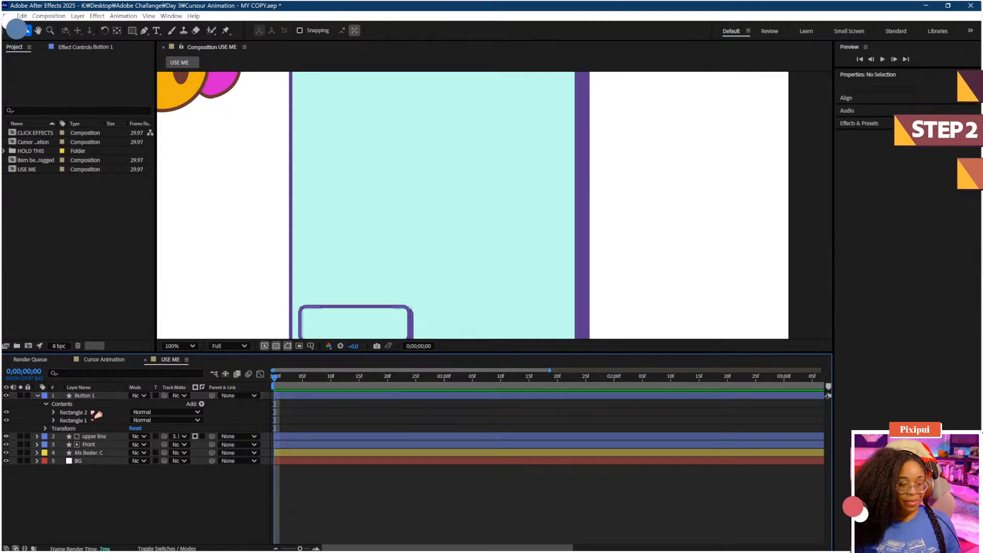
# Step: Duplicate the Button 1 layer and place the copy in the window's lower-right corner, at about 1340, 540
pyautogui.scroll(-2, 353, 215)
pyautogui.scroll(1, 353, 221)
pyautogui.scroll(1, 355, 218)
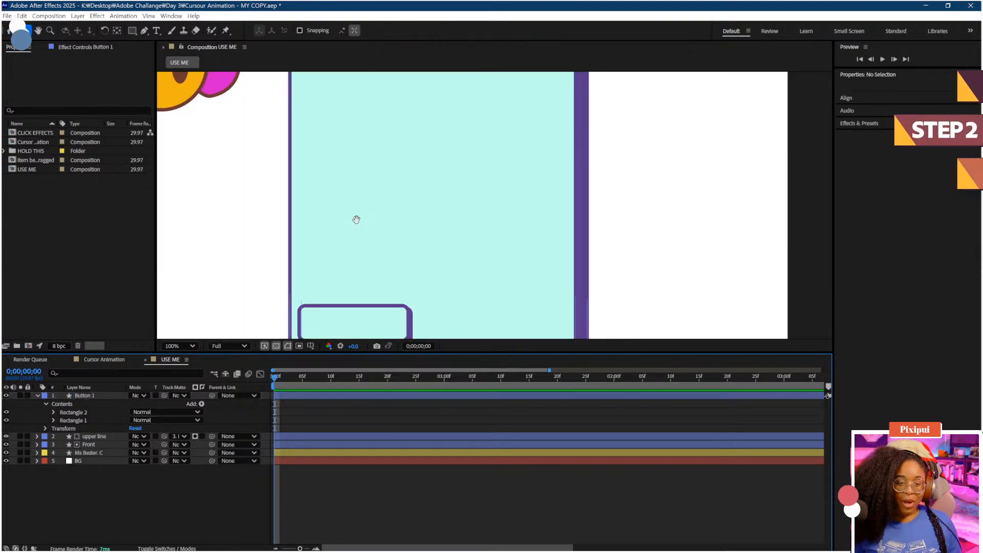
pyautogui.press('v')
pyautogui.click(92, 396)
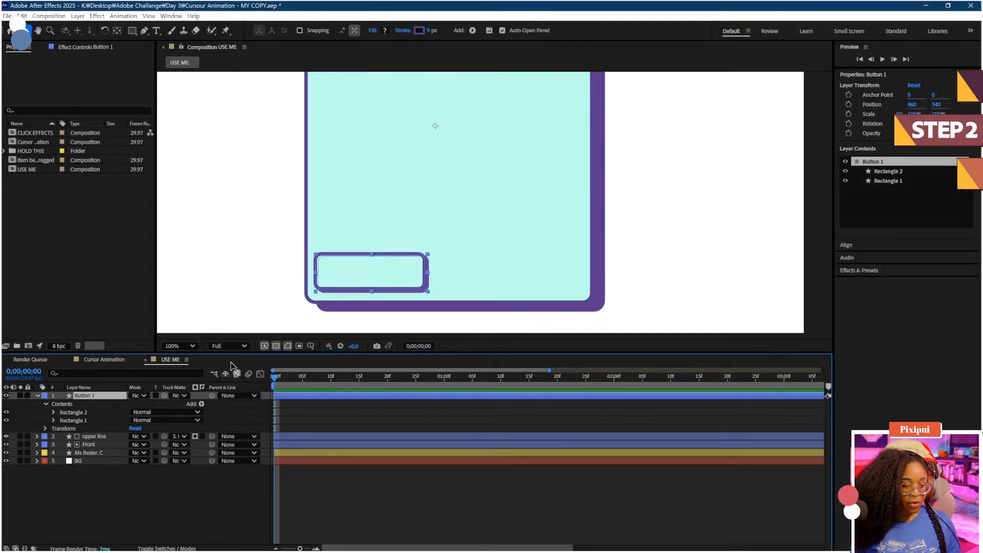
pyautogui.hotkey('ctrl', 'd')
pyautogui.moveTo(395, 279); pyautogui.dragTo(505, 285)
pyautogui.click(107, 512)
pyautogui.click(502, 283)
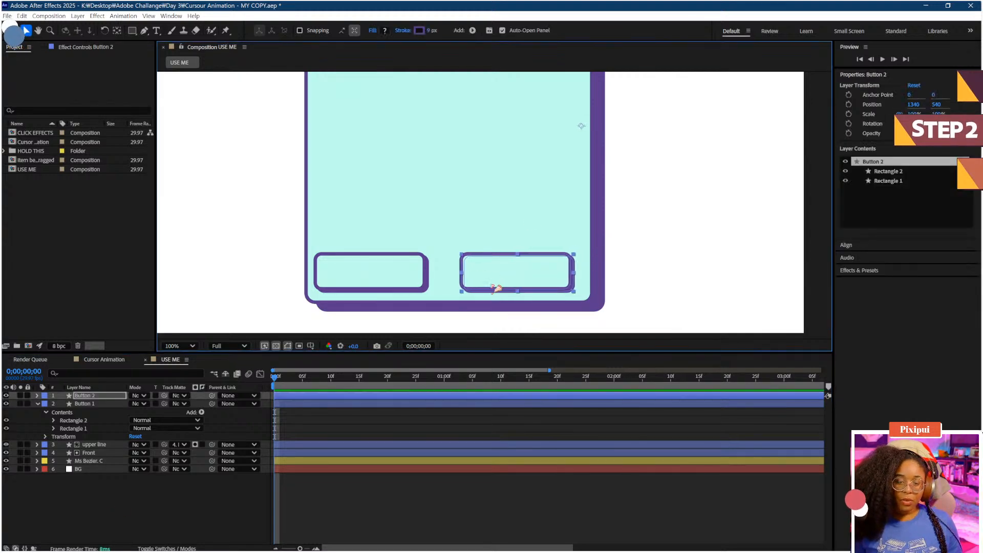
# Step: Rename the Button 1 layer as Button 1 NO TOUCH and collapse its properties
pyautogui.click(80, 404)
pyautogui.rightClick(80, 404)
pyautogui.click(106, 402)
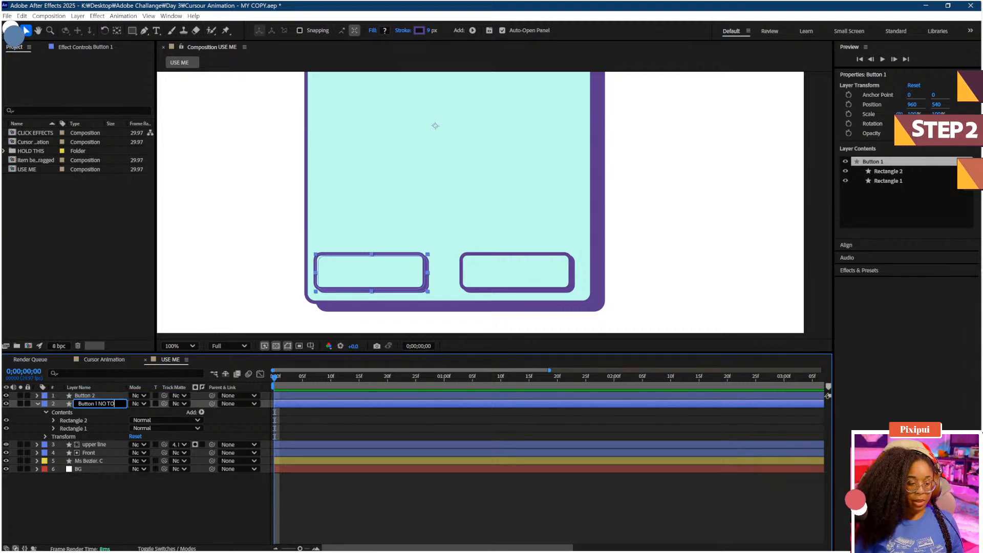
pyautogui.write('NO TOUCH')
pyautogui.press('Return')
pyautogui.click(36, 404)
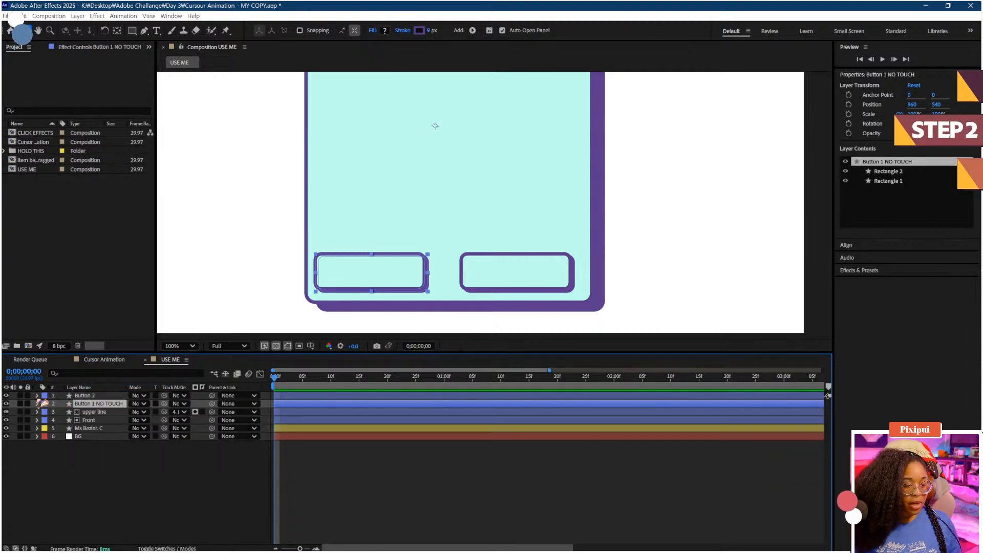
# Step: Delete the purple shadow Rectangle 1 from the contents of Button 2
pyautogui.click(37, 395)
pyautogui.click(80, 412)
pyautogui.click(46, 404)
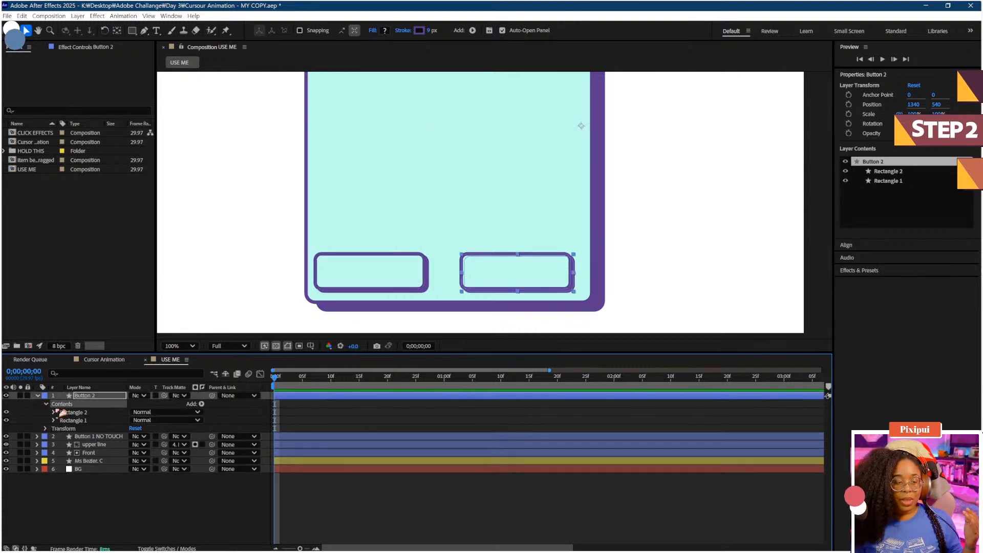
pyautogui.click(74, 421)
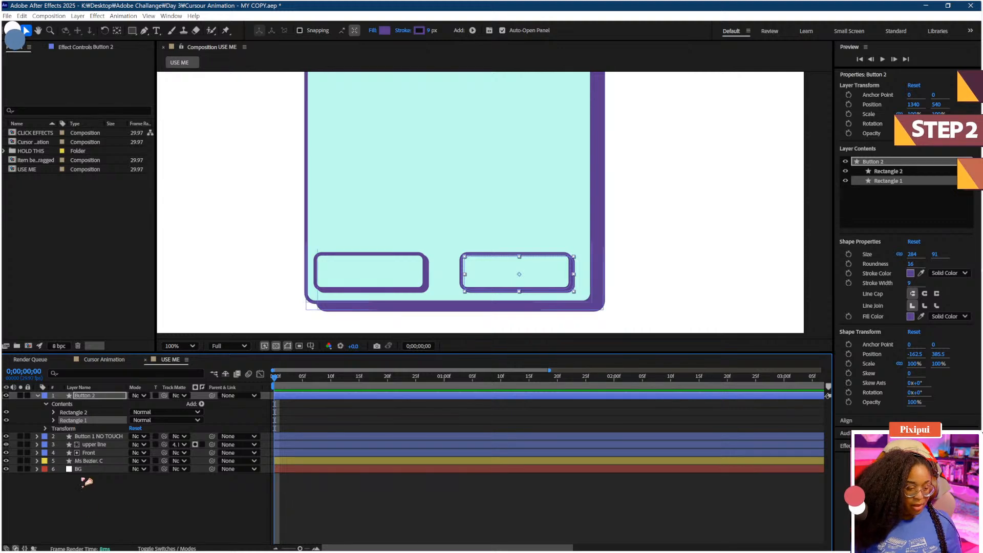
pyautogui.click(88, 523)
pyautogui.click(76, 422)
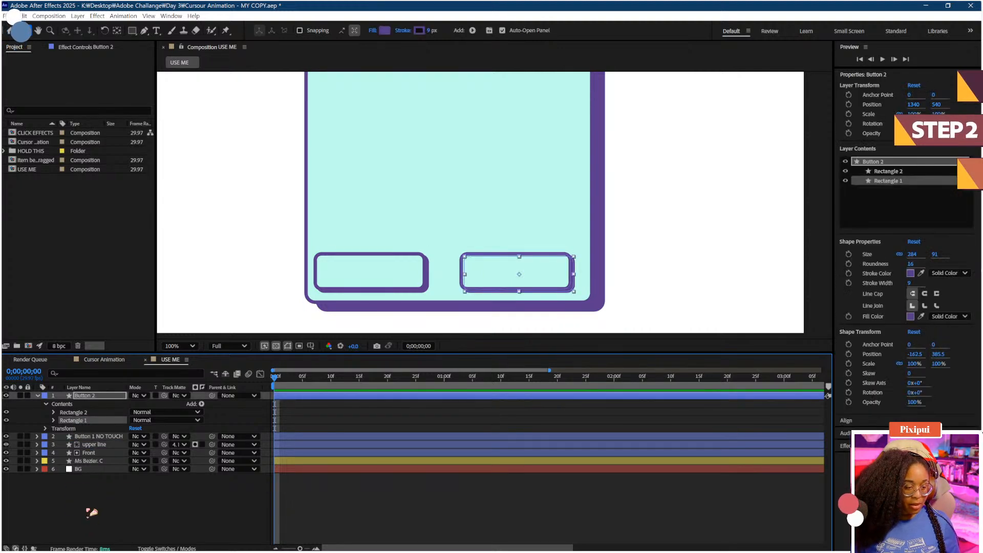
pyautogui.press('Delete')
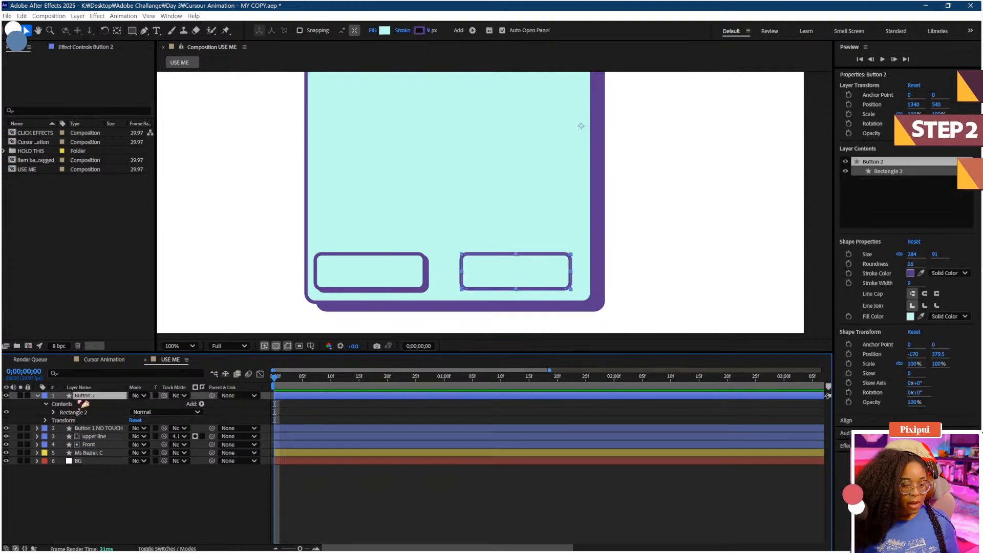
# Step: Duplicate the Button 2 layer, put the original above its copy, and rename the original as Button Top
pyautogui.hotkey('ctrl', 'd')
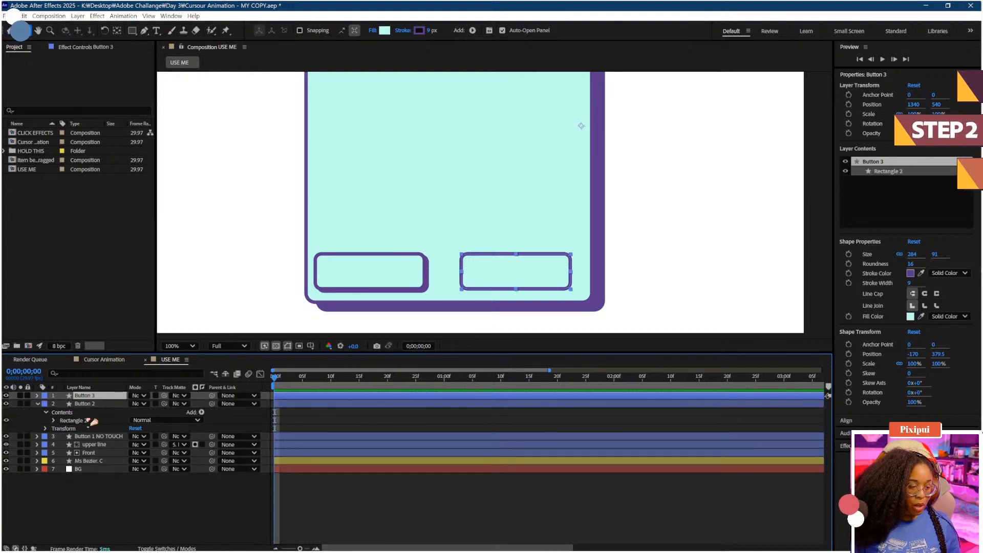
pyautogui.rightClick(90, 398)
pyautogui.click(108, 400)
pyautogui.click(109, 392)
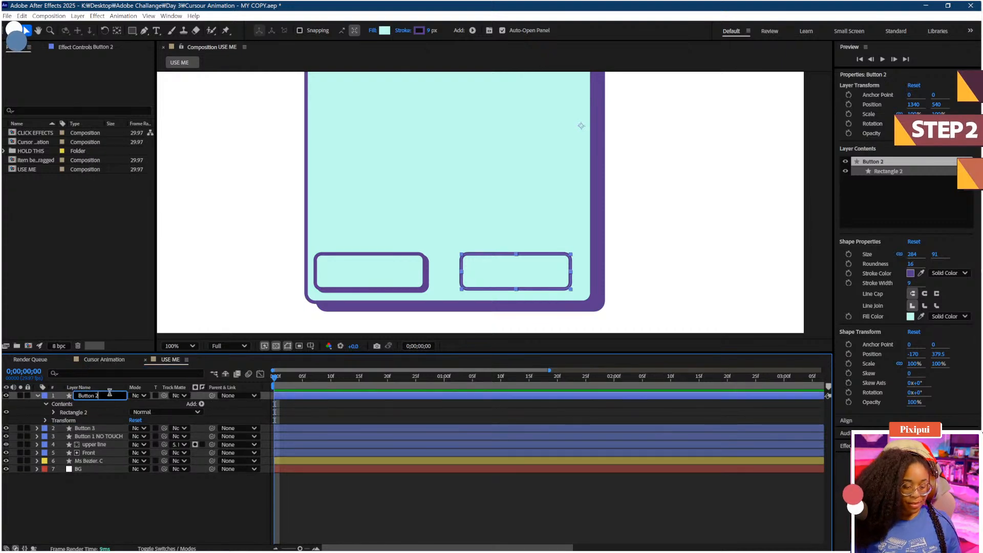
pyautogui.write('Top')
pyautogui.press('Return')
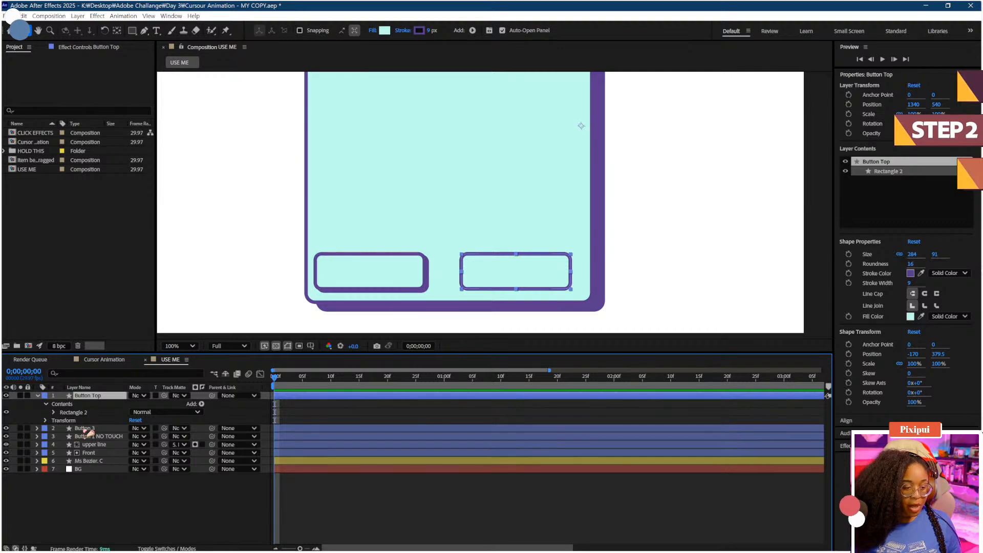
# Step: Fill the rectangle of Button 3 with the sampled outline purple
pyautogui.click(86, 429)
pyautogui.click(38, 429)
pyautogui.click(46, 437)
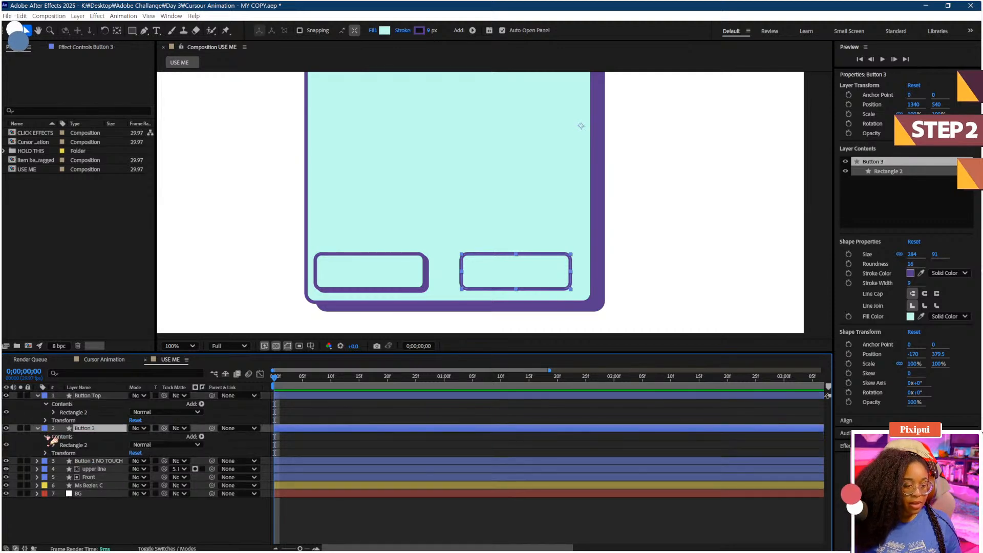
pyautogui.click(54, 445)
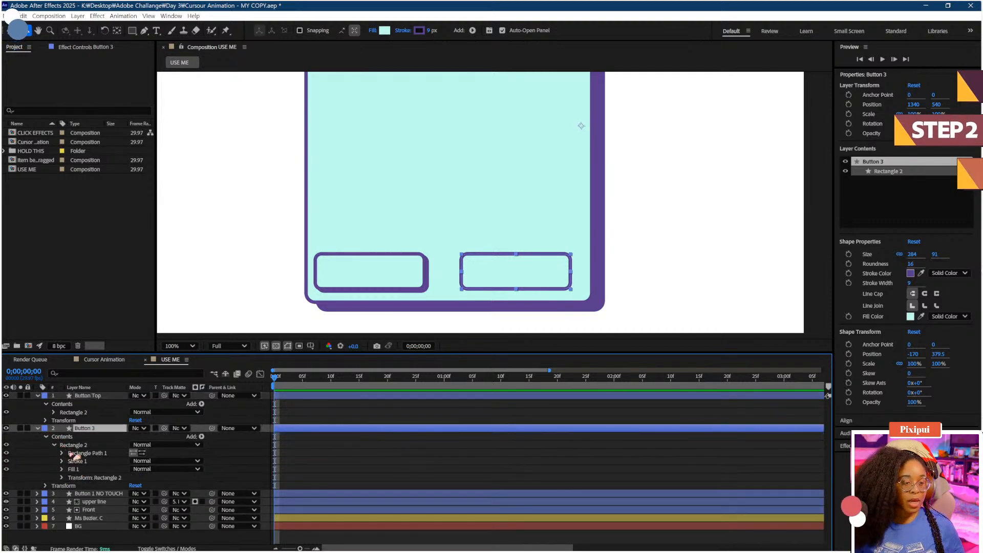
pyautogui.click(62, 469)
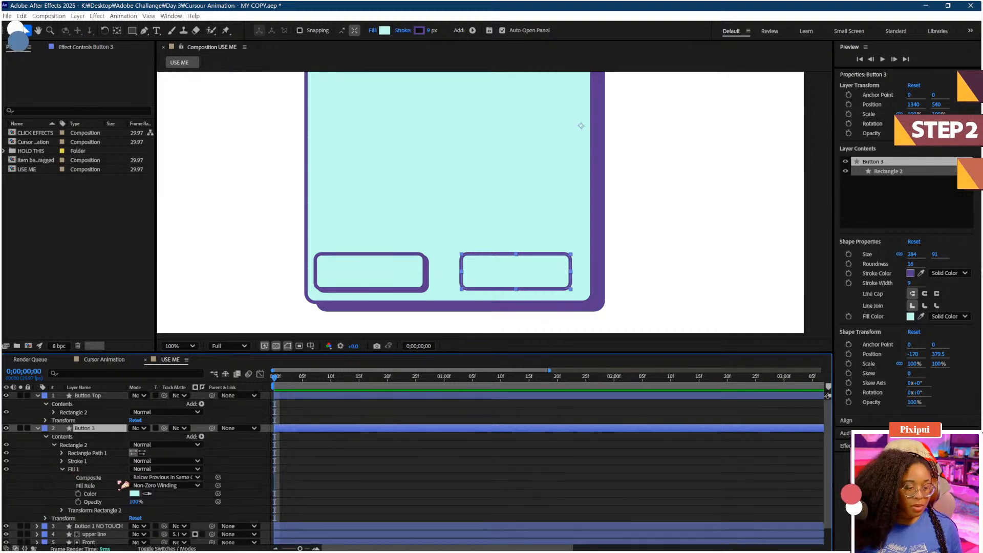
pyautogui.click(469, 308)
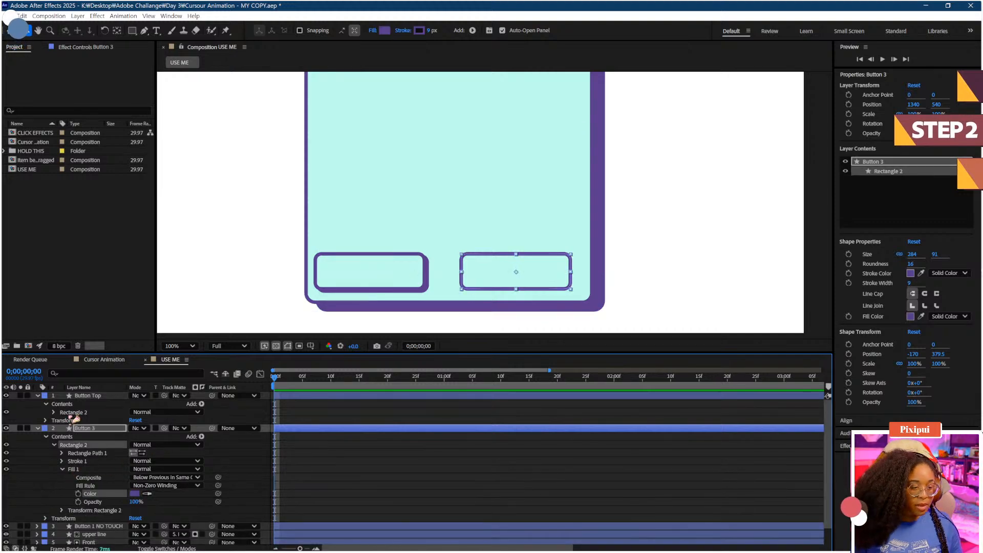
# Step: Collapse Button 3, offset it slightly down and to the right as Button Top's drop shadow, and select Button Top
pyautogui.click(38, 428)
pyautogui.moveTo(497, 279); pyautogui.dragTo(499, 283)
pyautogui.click(729, 287)
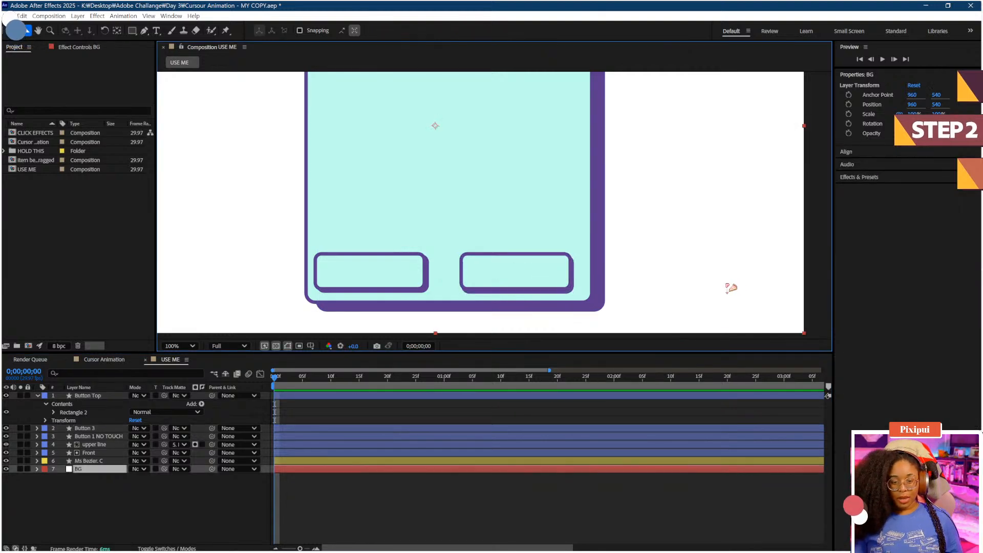
pyautogui.click(96, 397)
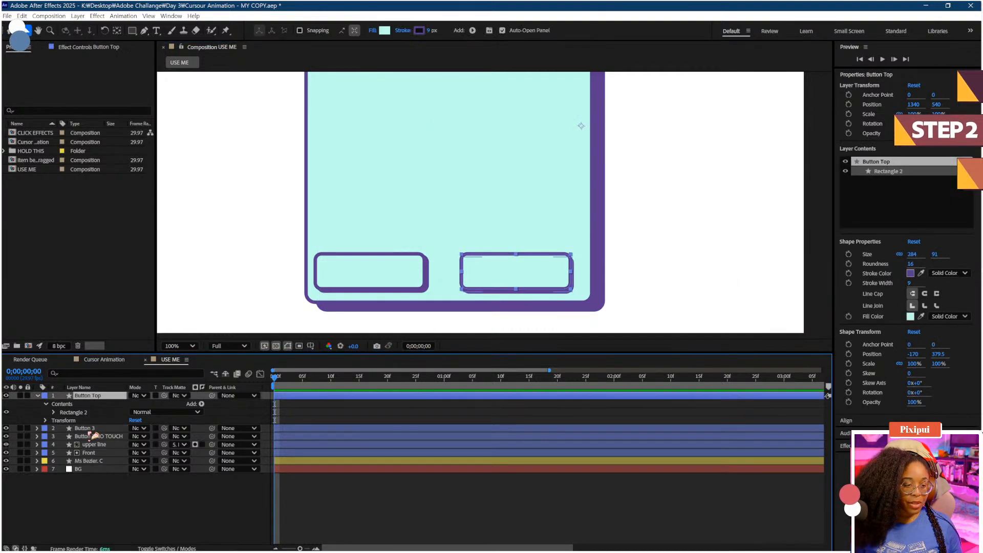
# Step: Give the Button Top and Button 3 layers the Fuchsia label colour
pyautogui.click(92, 428)
pyautogui.keyDown('shift'); pyautogui.click(90, 397); pyautogui.keyUp('shift')
pyautogui.click(46, 396)
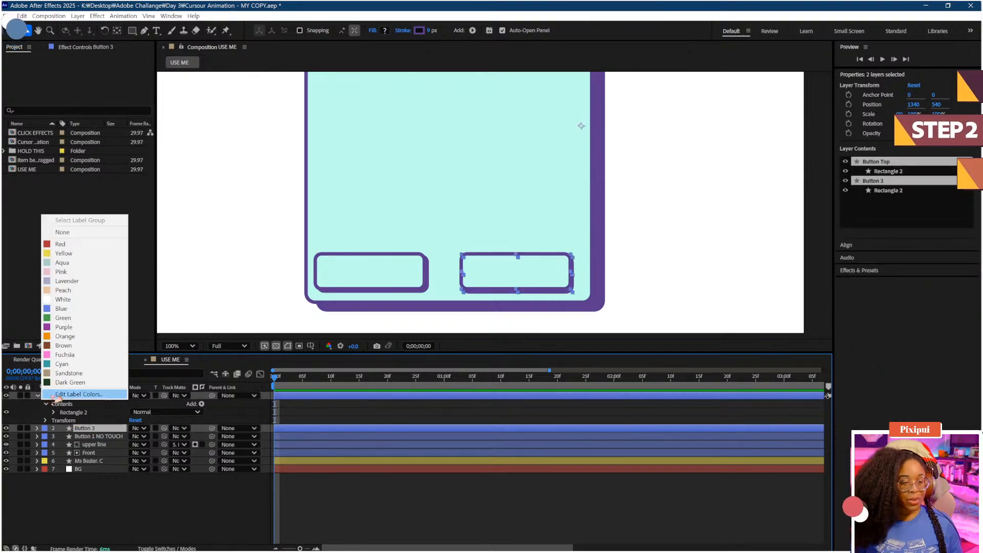
pyautogui.click(67, 353)
# Step: Give the upper line and Front layers the Orange label colour
pyautogui.click(99, 444)
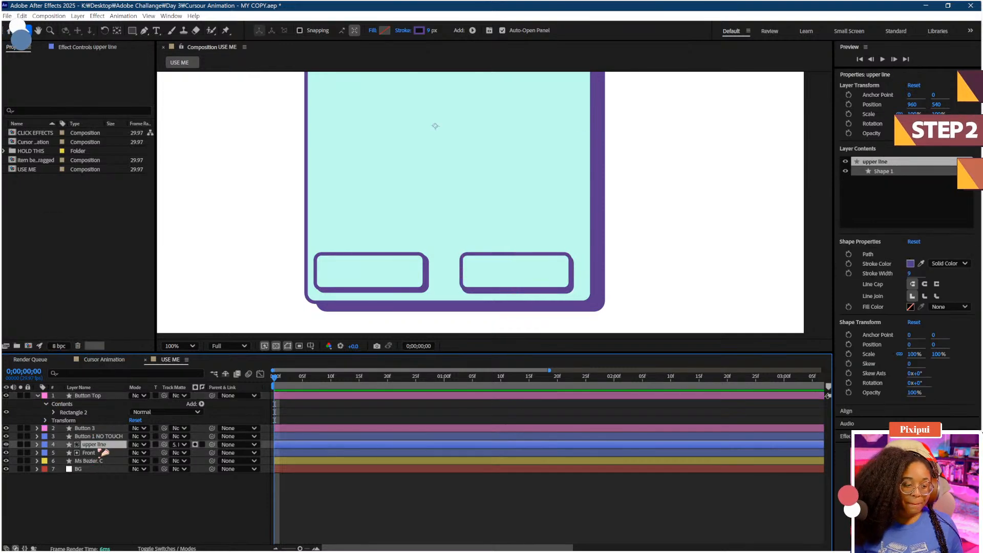
pyautogui.click(105, 453)
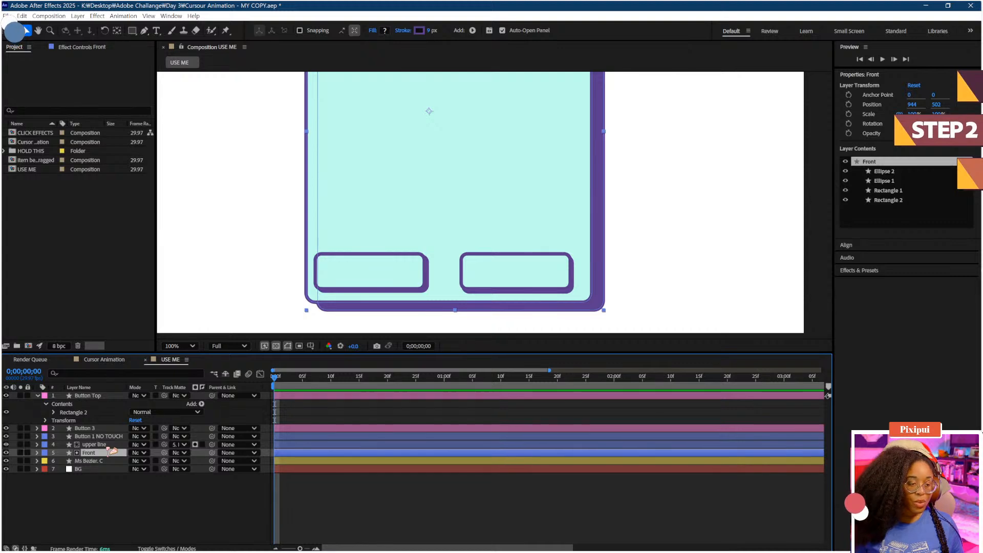
pyautogui.keyDown('shift'); pyautogui.click(86, 445); pyautogui.keyUp('shift')
pyautogui.click(44, 453)
pyautogui.click(66, 385)
pyautogui.click(191, 365)
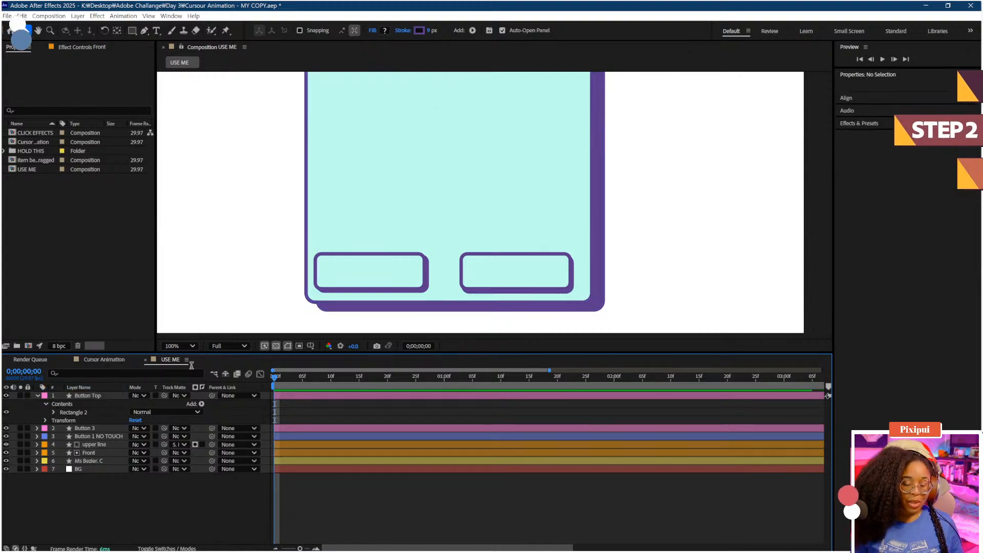
# Step: Shift the Button 1 NO TOUCH layer slightly to the right inside the window graphic
pyautogui.scroll(-1, 458, 196)
pyautogui.moveTo(451, 193); pyautogui.dragTo(453, 207)
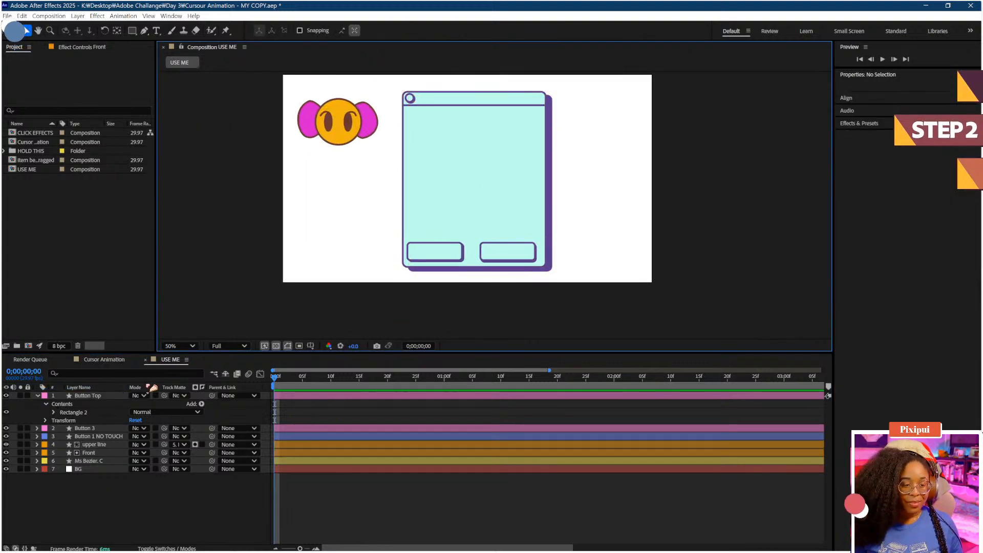
pyautogui.click(104, 435)
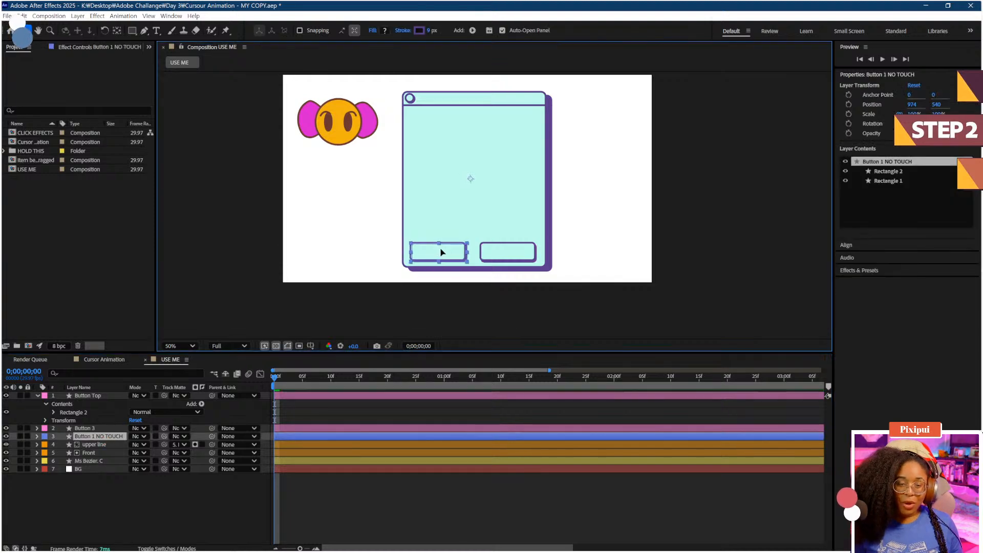
pyautogui.click(162, 476)
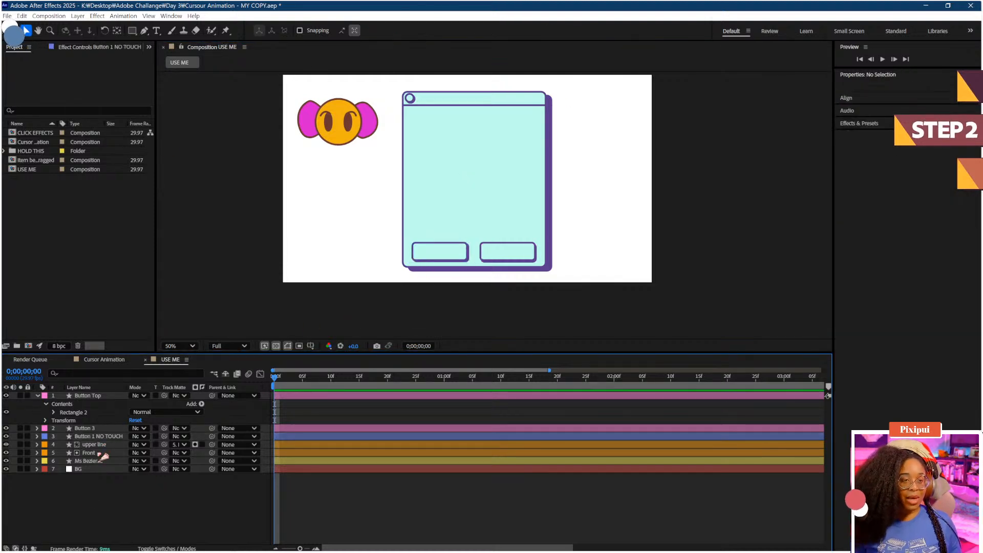
# Step: Add a text box reading BAKE over the right-hand rectangular button and reduce its font size to 92 px
pyautogui.click(157, 31)
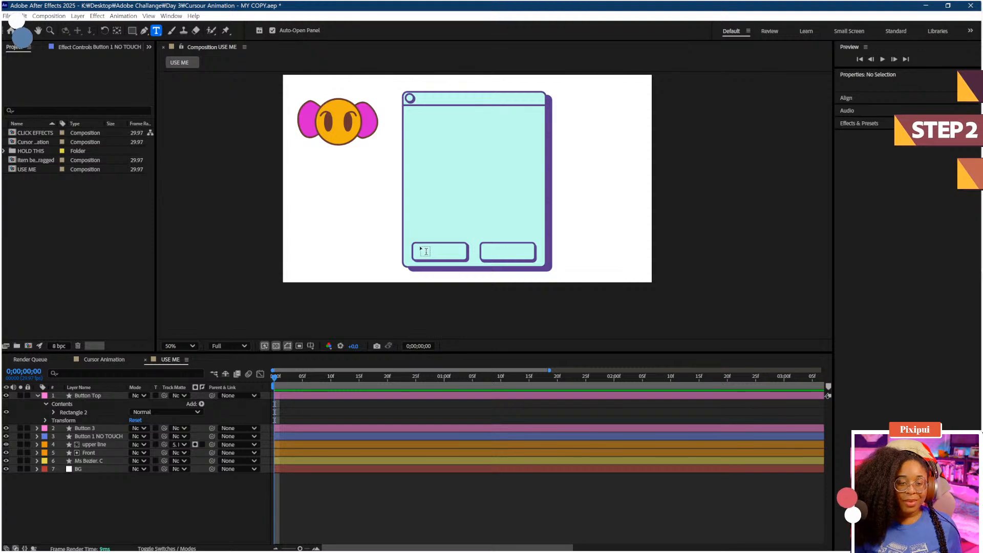
pyautogui.moveTo(488, 246); pyautogui.dragTo(530, 256)
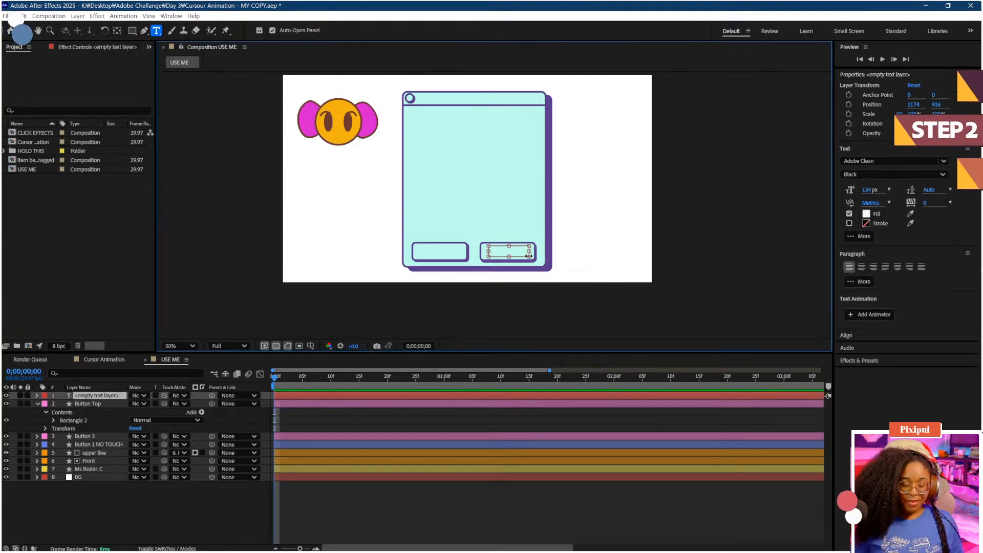
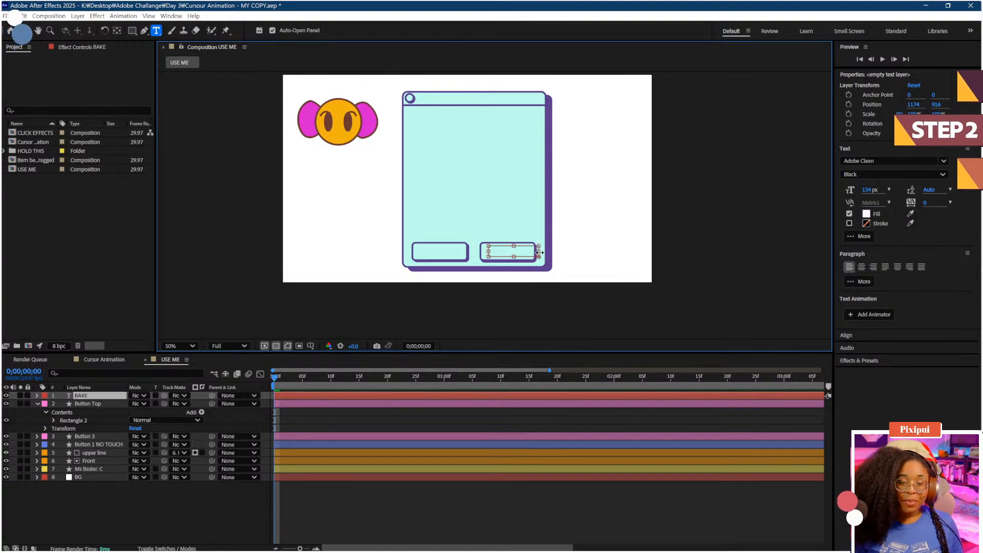
pyautogui.moveTo(489, 252); pyautogui.dragTo(512, 237)
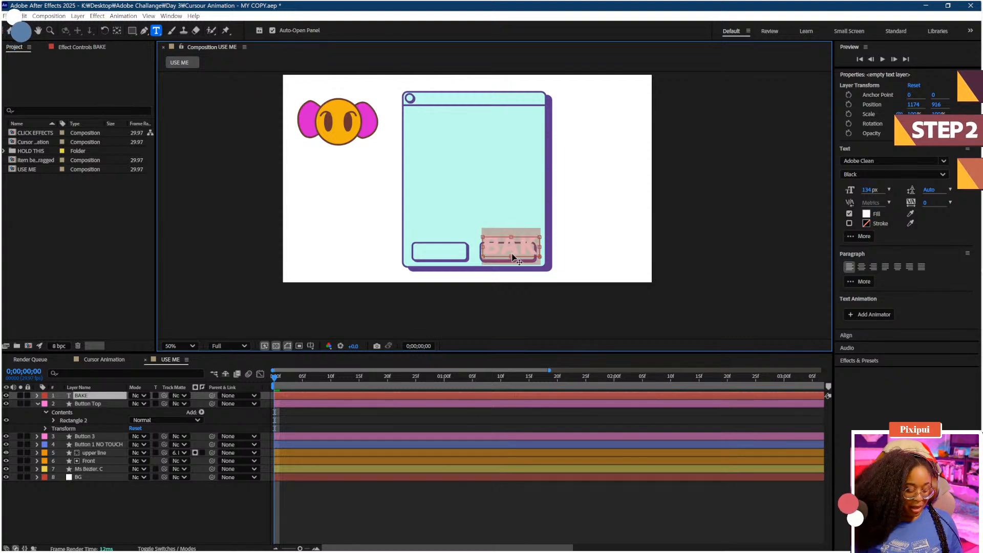
pyautogui.moveTo(869, 192); pyautogui.dragTo(851, 192)
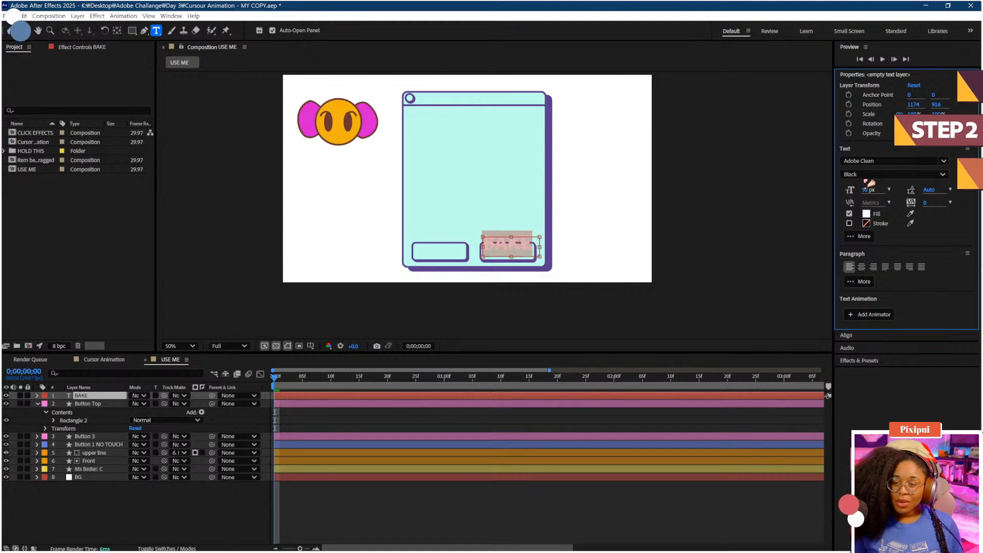
# Step: Change the fill colour of the BAKE text to light blue 62A7E7
pyautogui.click(873, 216)
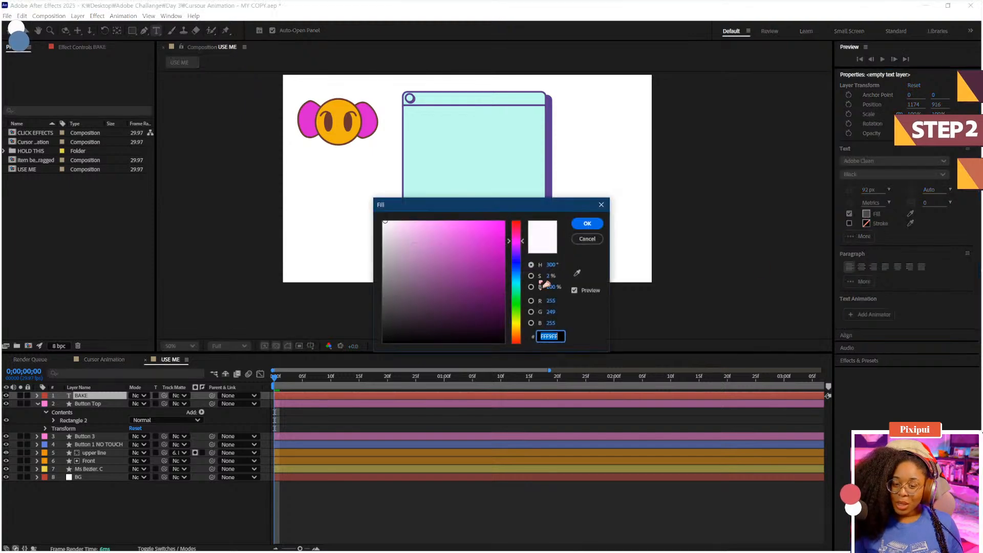
pyautogui.click(517, 273)
pyautogui.moveTo(464, 251); pyautogui.dragTo(453, 232)
pyautogui.moveTo(521, 208); pyautogui.dragTo(609, 274)
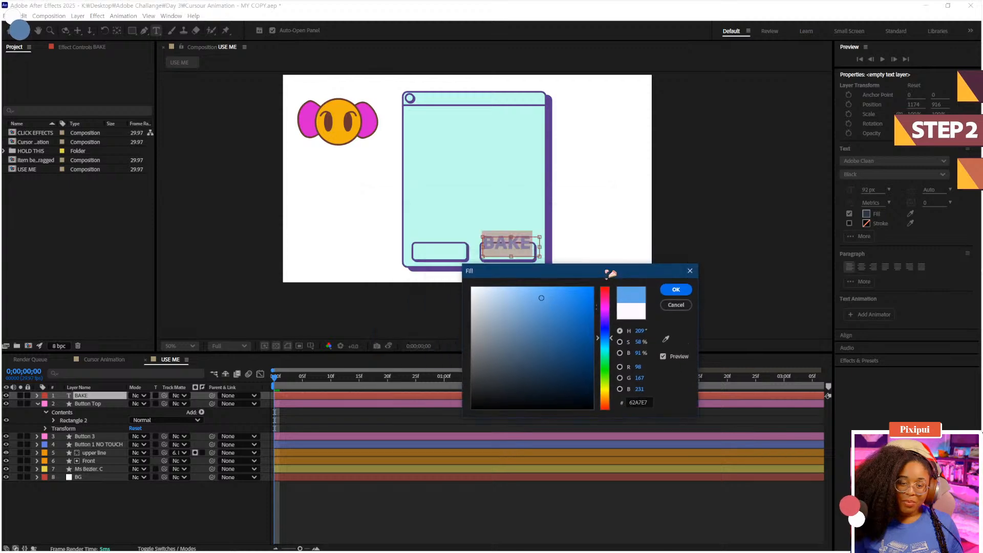
pyautogui.click(676, 290)
pyautogui.press('v')
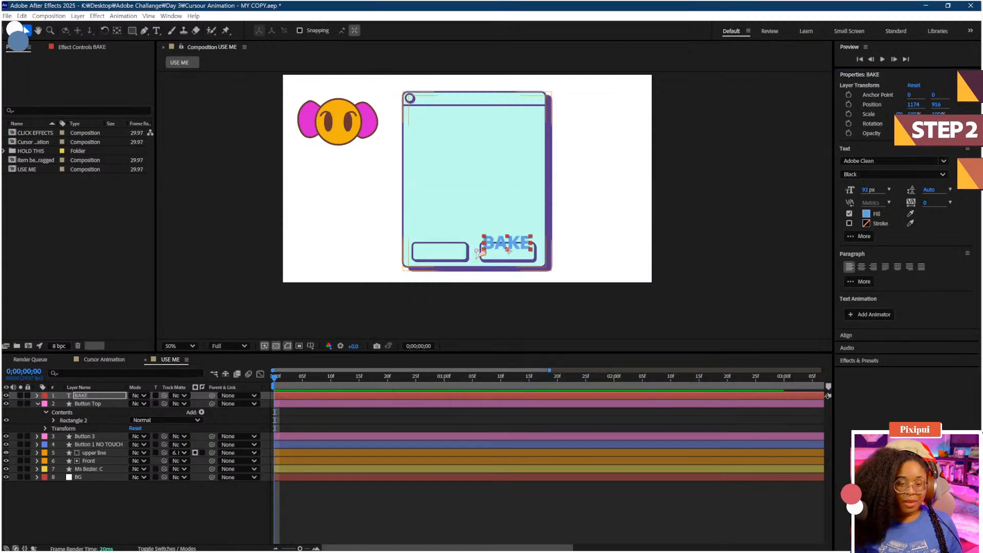
# Step: Move the BAKE text onto the right-hand button, set its font size to 80 px, and centre it there
pyautogui.moveTo(481, 251); pyautogui.dragTo(524, 267)
pyautogui.scroll(2, 505, 256)
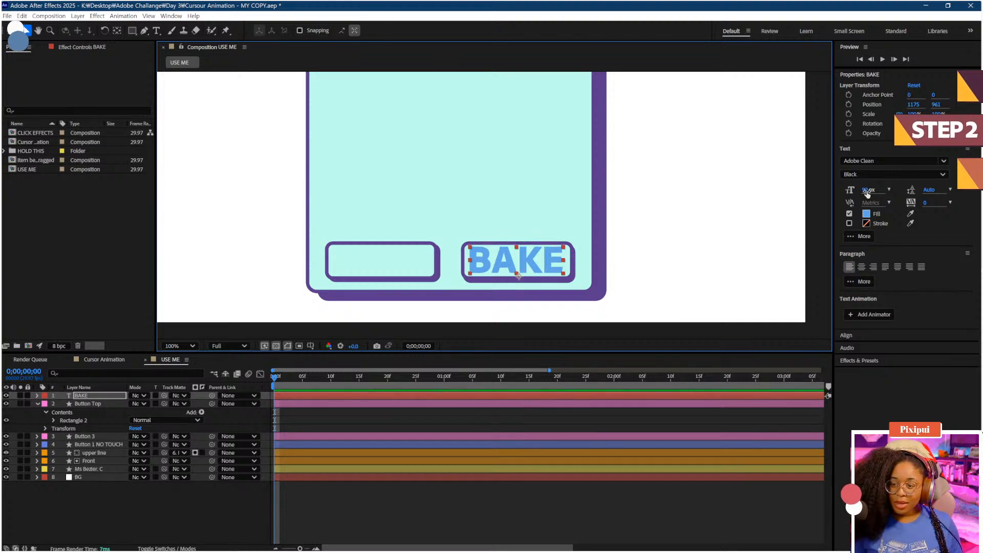
pyautogui.moveTo(866, 192); pyautogui.dragTo(861, 191)
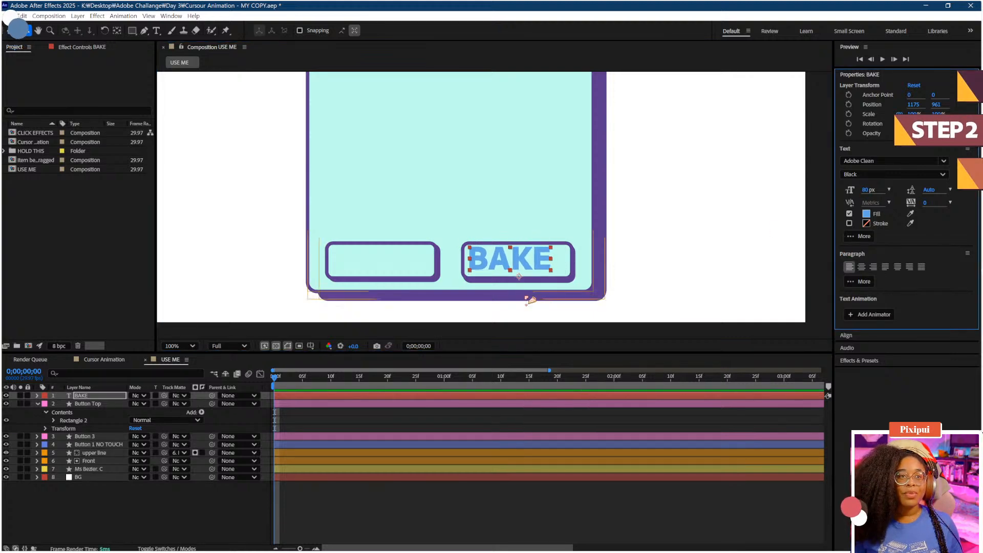
pyautogui.moveTo(530, 267); pyautogui.dragTo(537, 269)
pyautogui.click(512, 510)
pyautogui.scroll(-1, 561, 224)
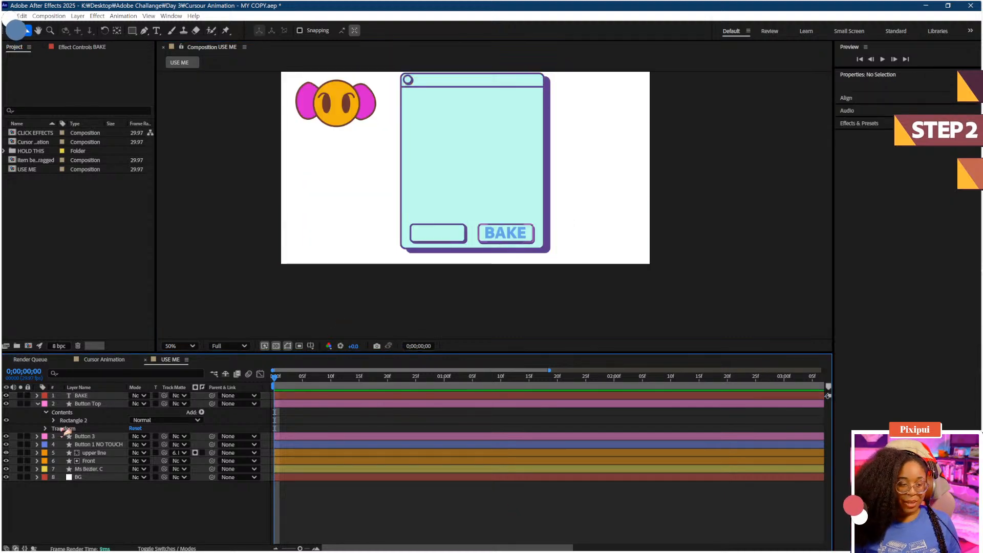
# Step: Duplicate the BAKE text layer and place the copy on the left-hand button
pyautogui.click(508, 237)
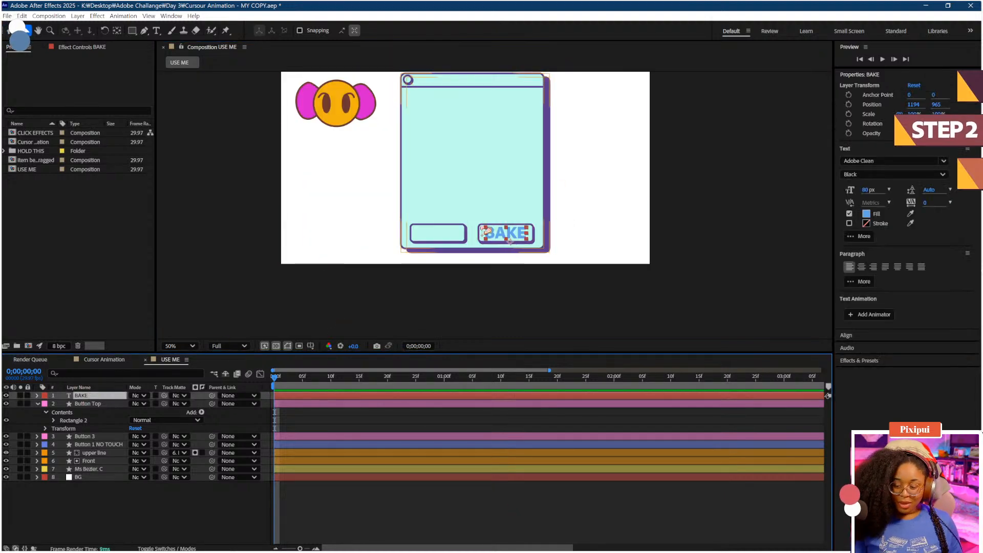
pyautogui.hotkey('ctrl', 'd')
pyautogui.moveTo(510, 239); pyautogui.dragTo(445, 239)
# Step: Change the copied text to read EAT and centre it inside the left-hand button
pyautogui.click(157, 30)
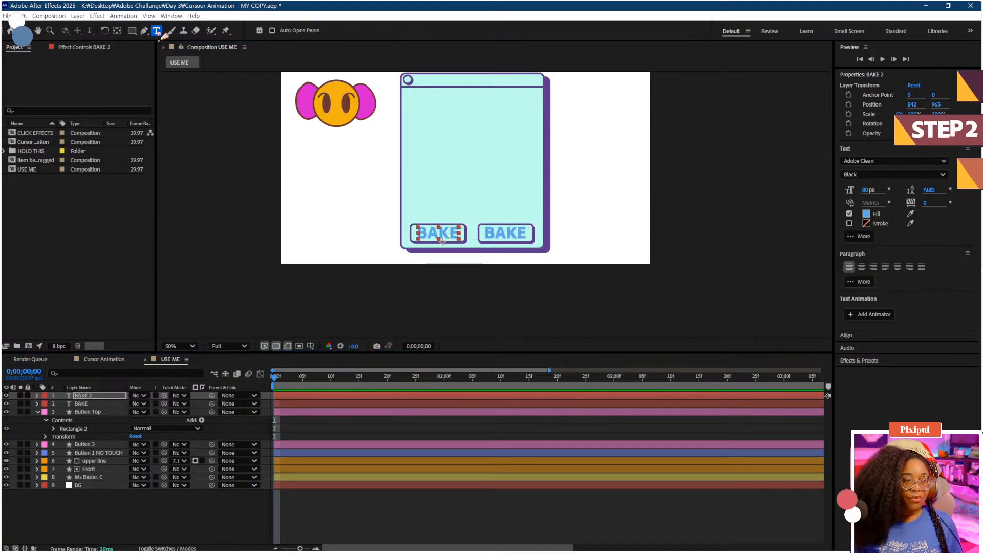
pyautogui.click(453, 241)
pyautogui.doubleClick(451, 237)
pyautogui.write('MEAT')
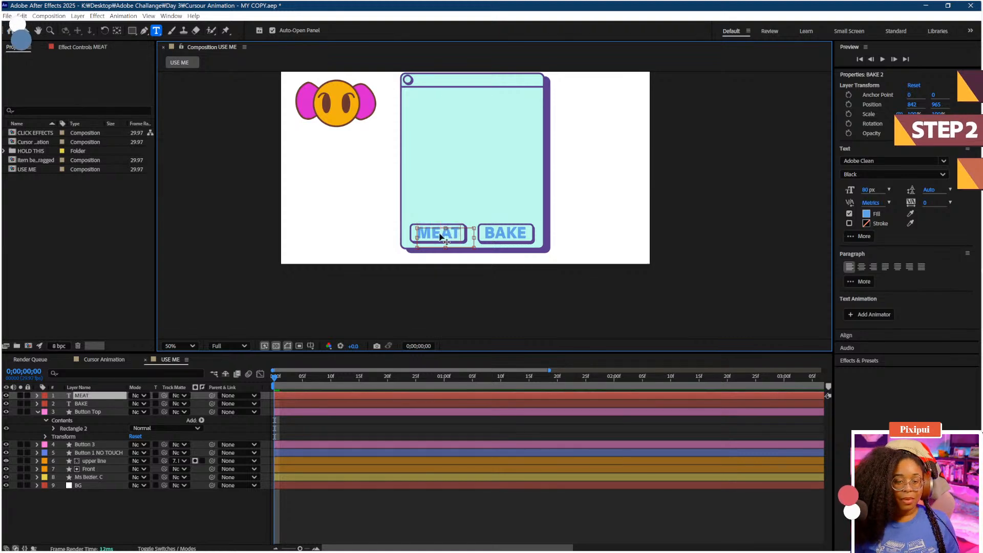
pyautogui.press('BackSpace')
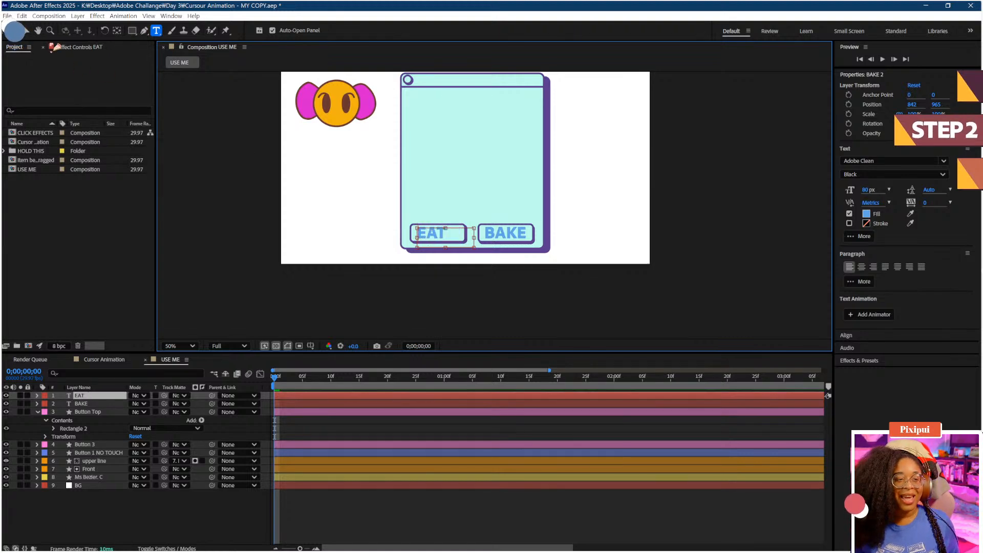
pyautogui.click(25, 31)
pyautogui.click(447, 237)
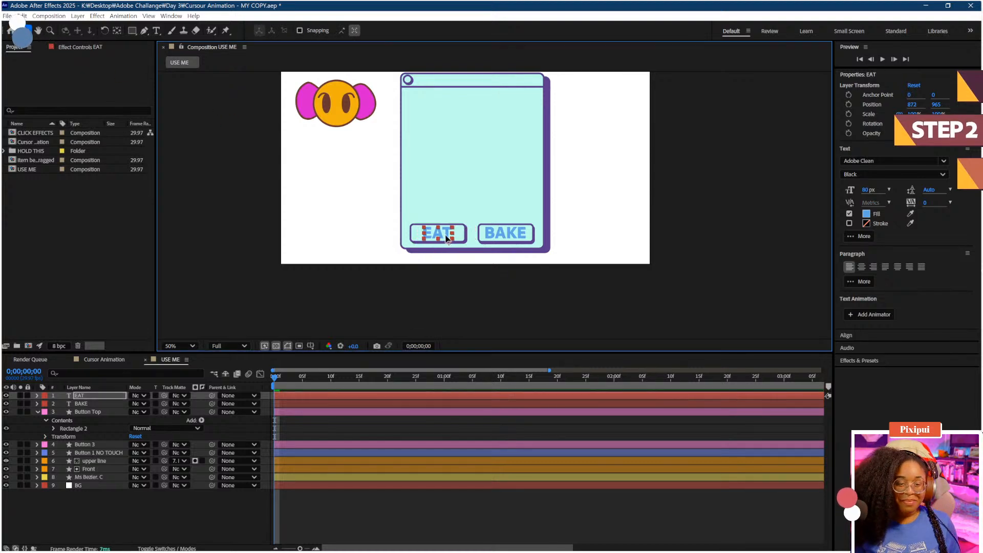
pyautogui.moveTo(446, 238); pyautogui.dragTo(445, 238)
pyautogui.click(179, 504)
# Step: Place the EAT layer directly above Button 1 NO TOUCH and parent the BAKE layer to Button Top
pyautogui.press('space')
pyautogui.moveTo(581, 185); pyautogui.dragTo(575, 225)
pyautogui.moveTo(87, 399); pyautogui.dragTo(93, 448)
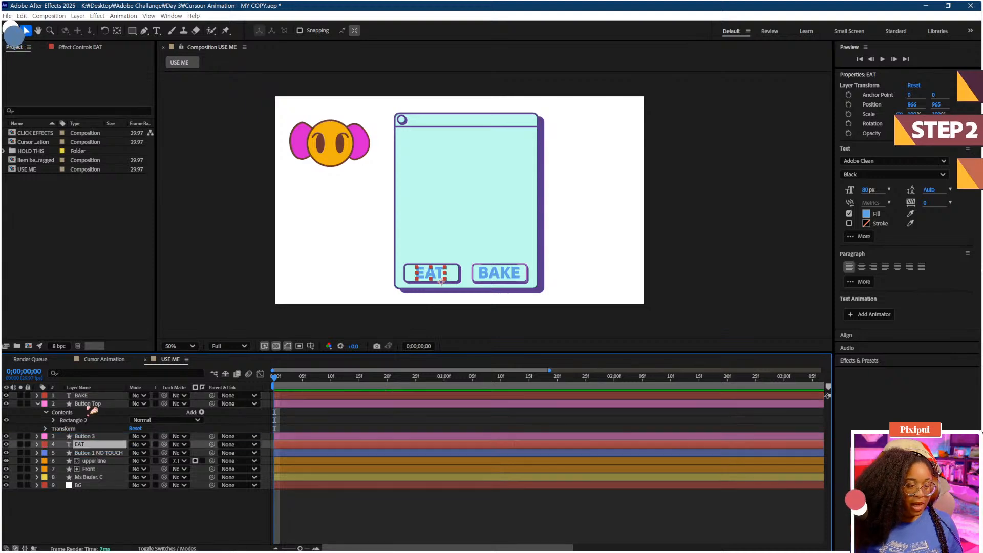
pyautogui.click(159, 397)
pyautogui.moveTo(212, 396); pyautogui.dragTo(97, 404)
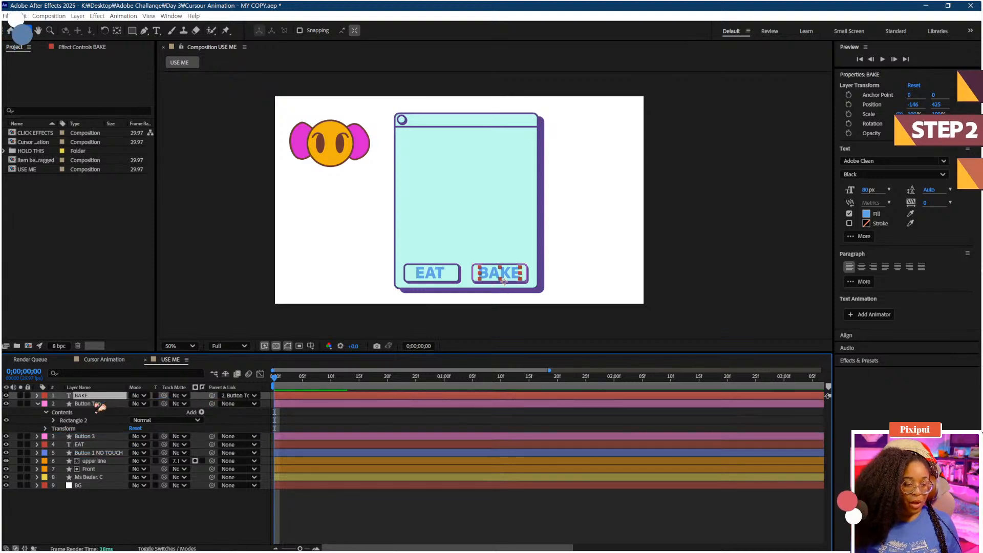
# Step: Move Button Top's anchor point to the middle of its rectangle and save the project
pyautogui.click(96, 405)
pyautogui.scroll(1, 501, 227)
pyautogui.moveTo(501, 226); pyautogui.dragTo(526, 184)
pyautogui.press('y')
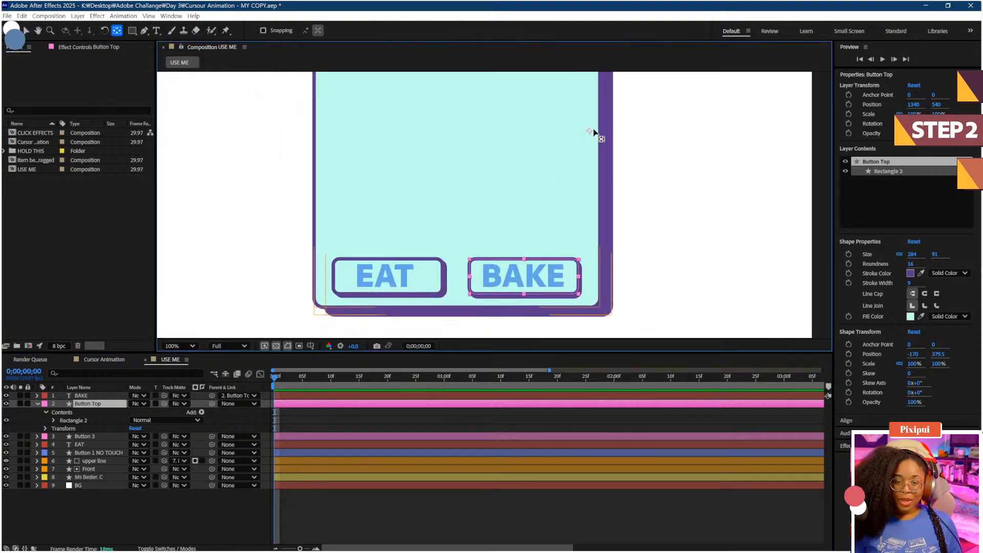
pyautogui.moveTo(593, 132); pyautogui.dragTo(537, 277)
pyautogui.press('v')
pyautogui.scroll(-1, 543, 224)
pyautogui.hotkey('ctrl', 's')
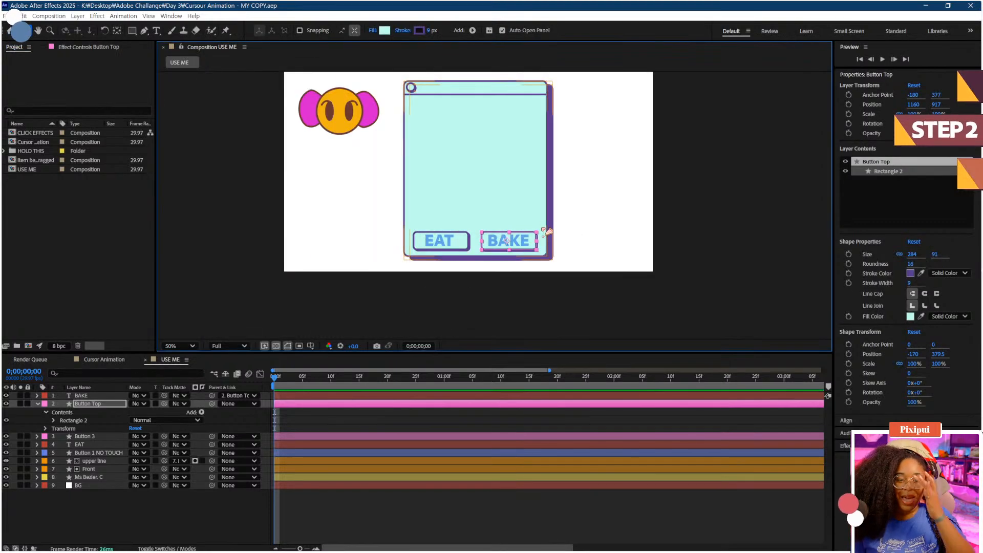
pyautogui.moveTo(514, 213); pyautogui.dragTo(499, 227)
pyautogui.click(179, 507)
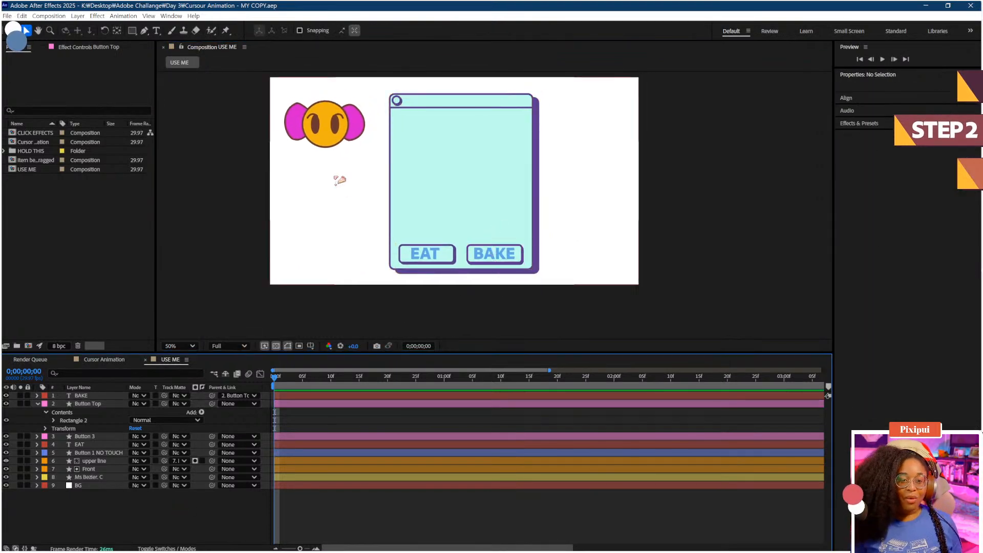
pyautogui.click(133, 32)
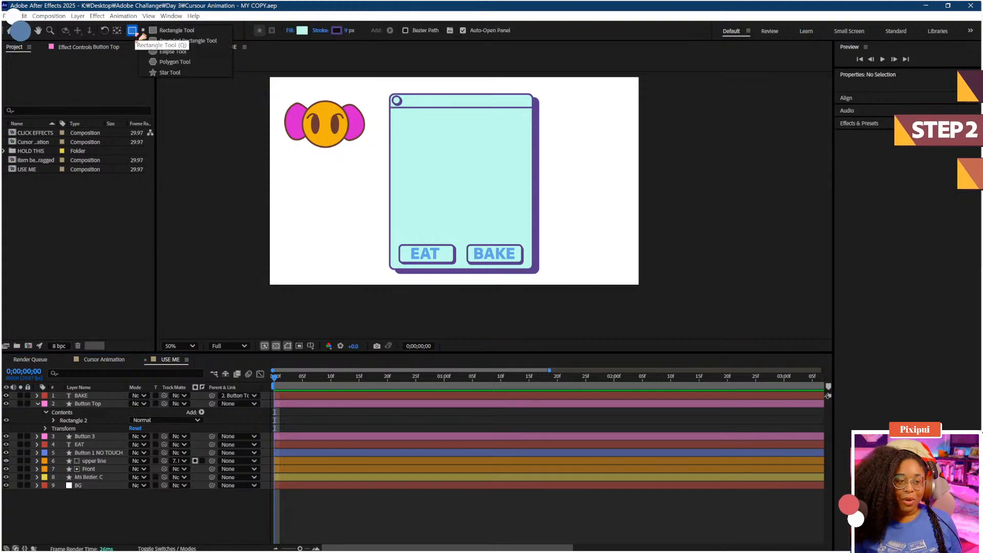
pyautogui.click(135, 32)
pyautogui.moveTo(425, 129); pyautogui.dragTo(489, 184)
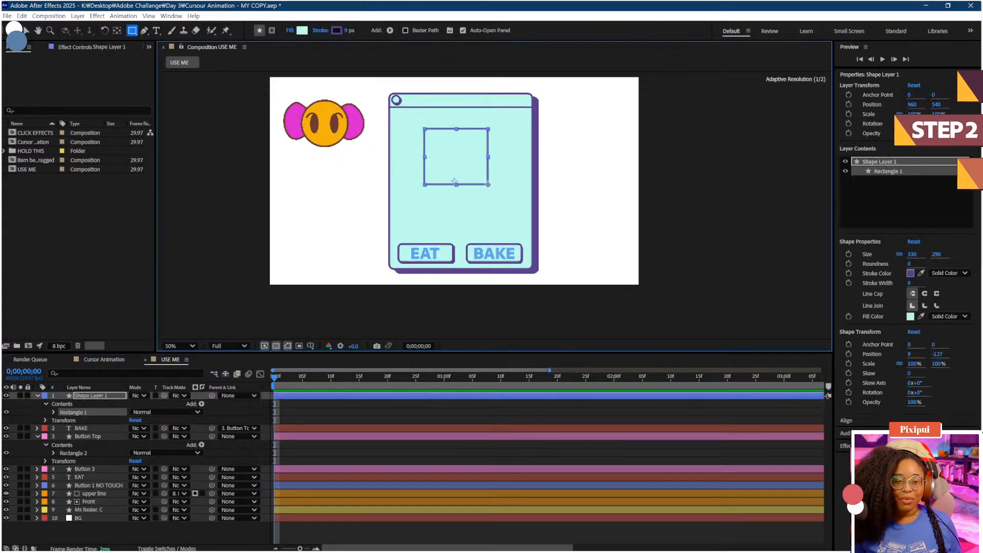
pyautogui.press('Delete')
# Step: Copy the CupCake and Selecting Square 1 layers from the Item being dragged composition into USE ME and start them at 0;00;00;00
pyautogui.click(5, 151)
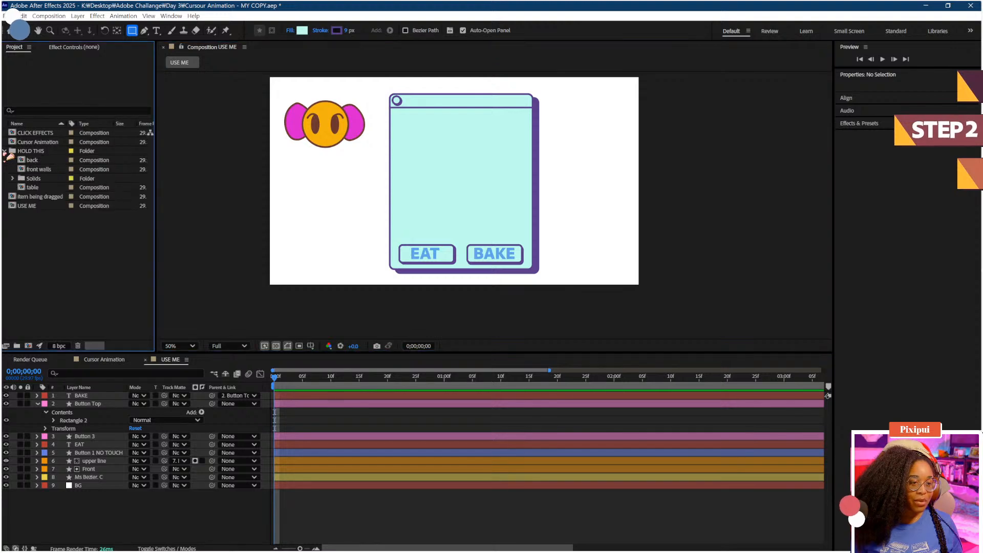
pyautogui.click(5, 151)
pyautogui.click(34, 161)
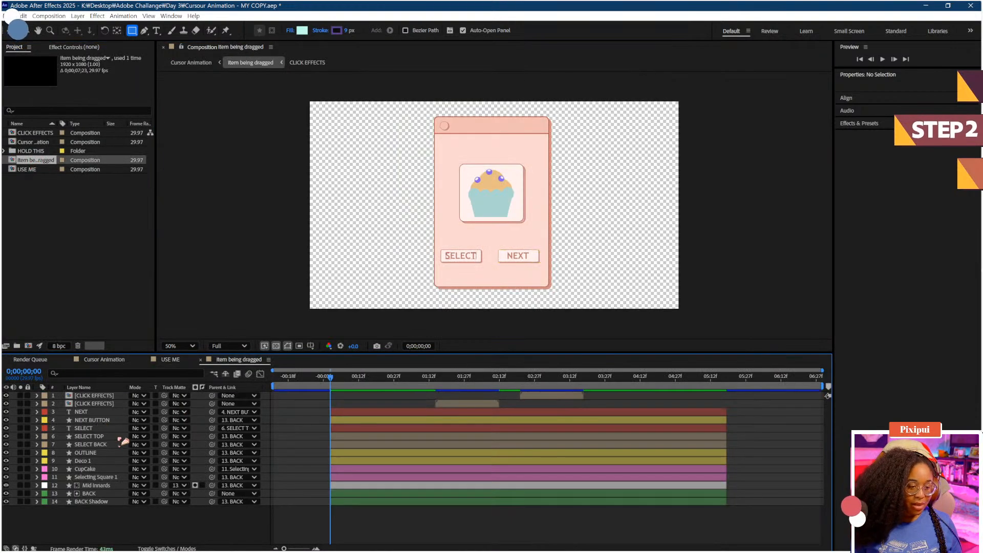
pyautogui.click(87, 469)
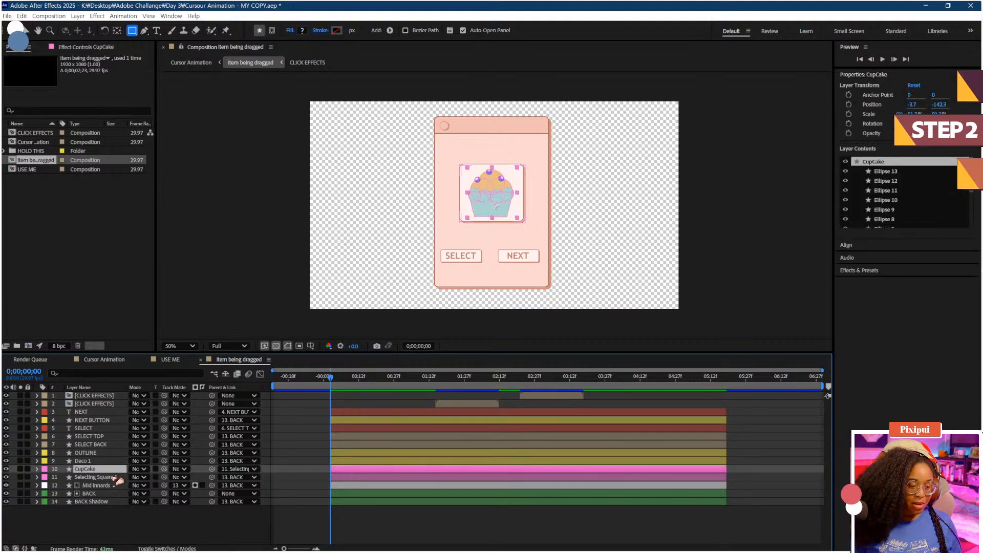
pyautogui.keyDown('shift'); pyautogui.click(116, 477); pyautogui.keyUp('shift')
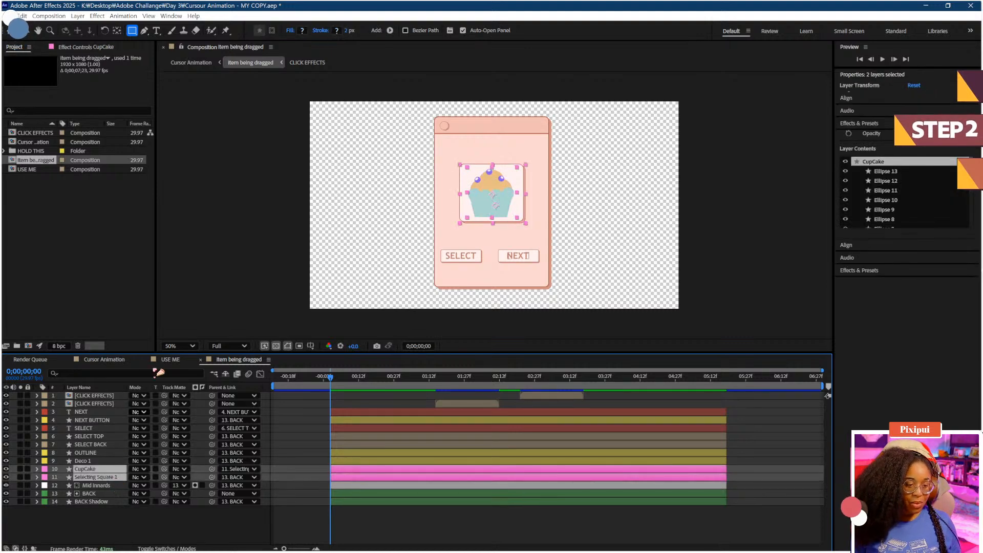
pyautogui.click(168, 361)
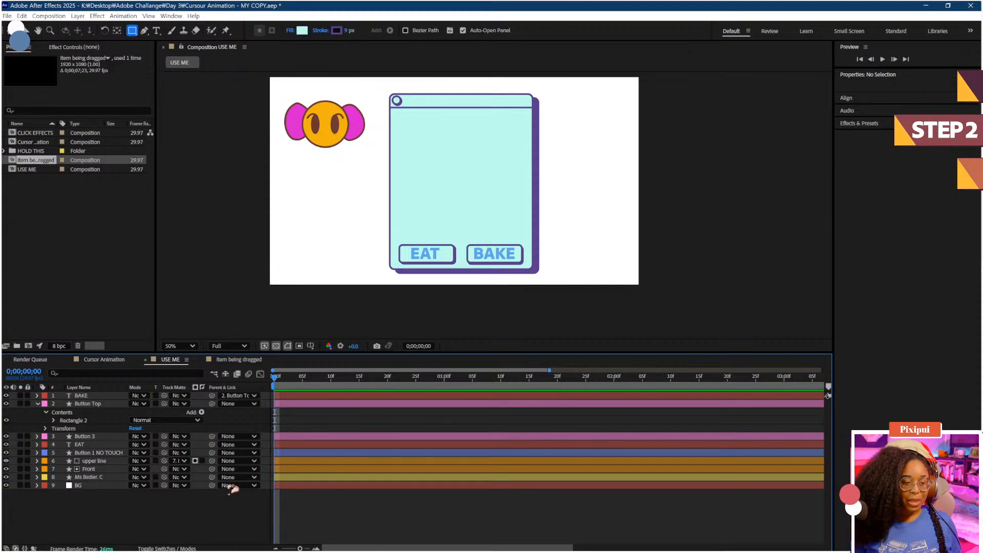
pyautogui.hotkey('ctrl', 'v')
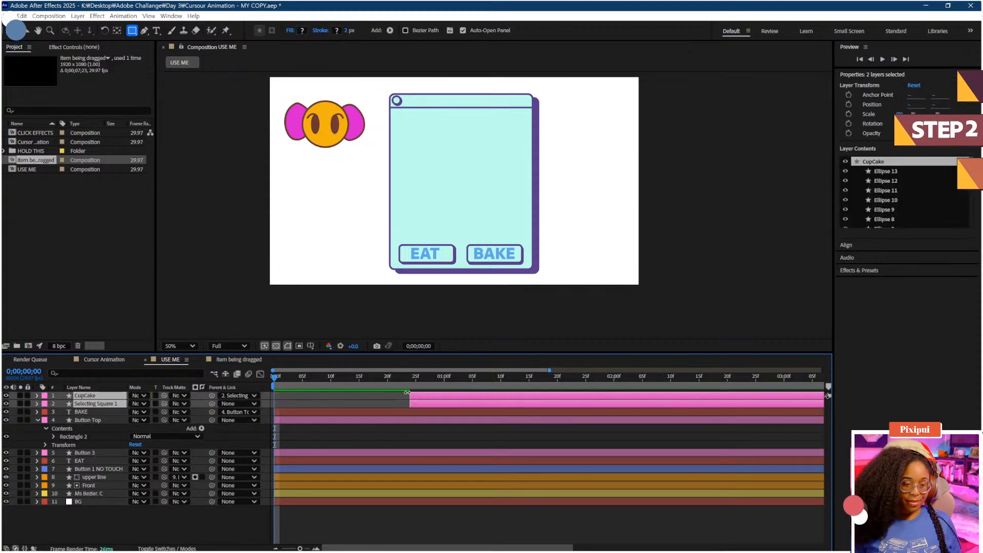
pyautogui.moveTo(409, 395); pyautogui.dragTo(275, 394)
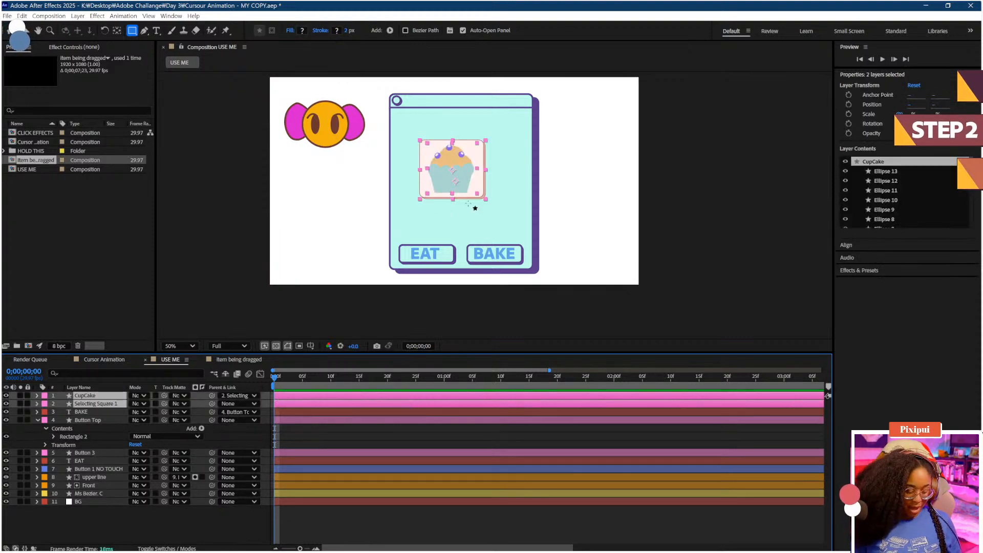
pyautogui.press('v')
pyautogui.moveTo(465, 190); pyautogui.dragTo(474, 186)
pyautogui.hotkey('ctrl', 'z')
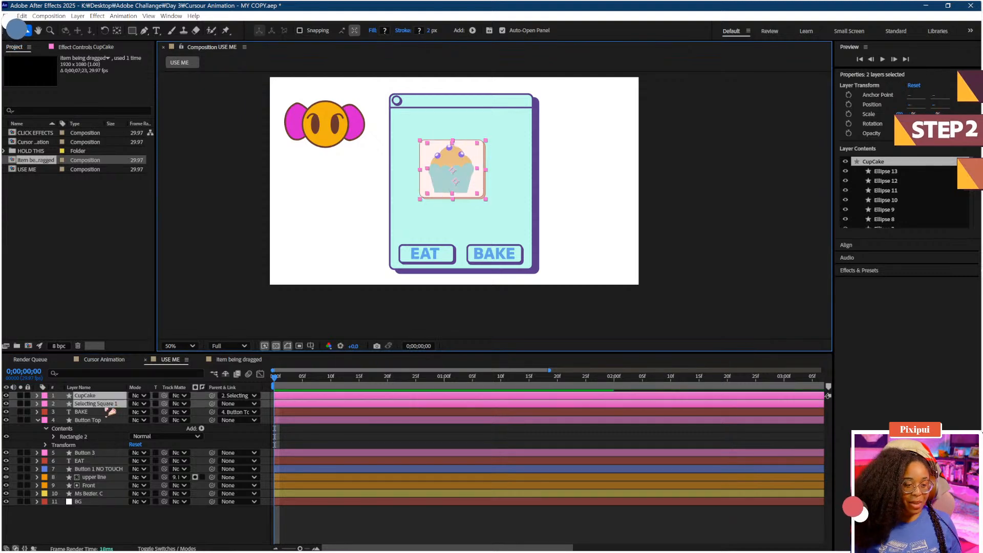
# Step: Move Selecting Square 1 with its cupcake to the middle of the window's upper half, at about 999, 455
pyautogui.click(106, 419)
pyautogui.click(109, 404)
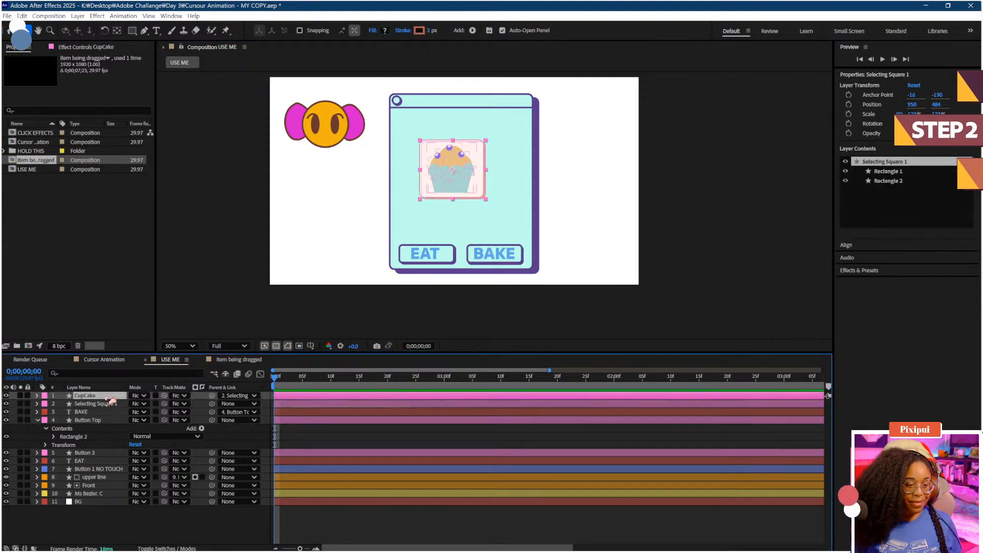
pyautogui.moveTo(445, 180); pyautogui.dragTo(470, 194)
pyautogui.scroll(1, 453, 174)
pyautogui.press('v')
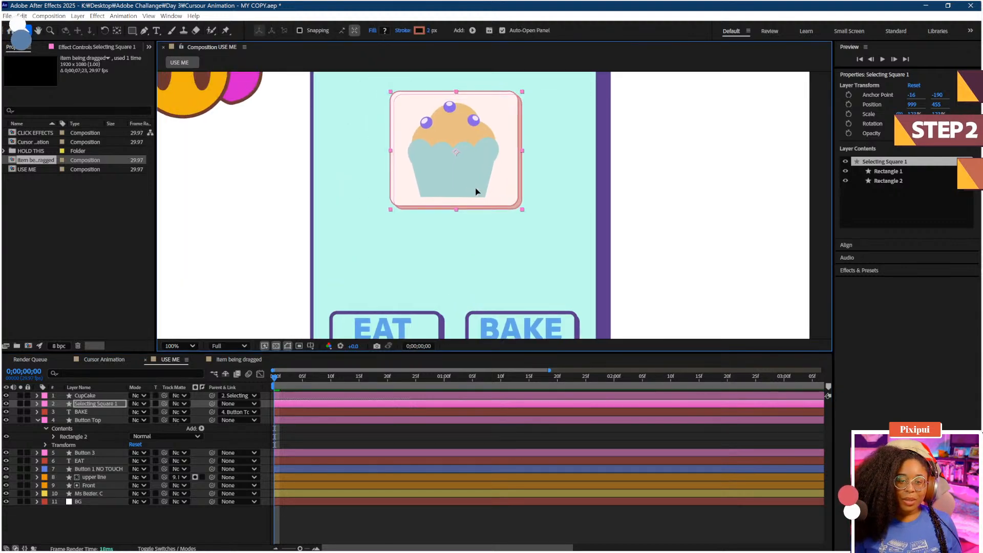
# Step: Scale Selecting Square 1 to 137% and deselect it
pyautogui.press('s')
pyautogui.moveTo(144, 411); pyautogui.dragTo(155, 412)
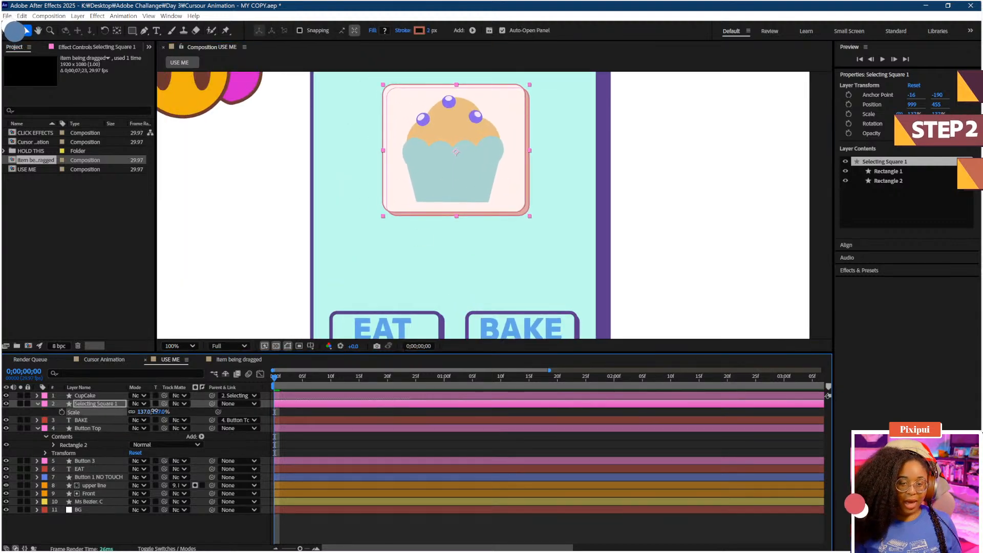
pyautogui.press('s')
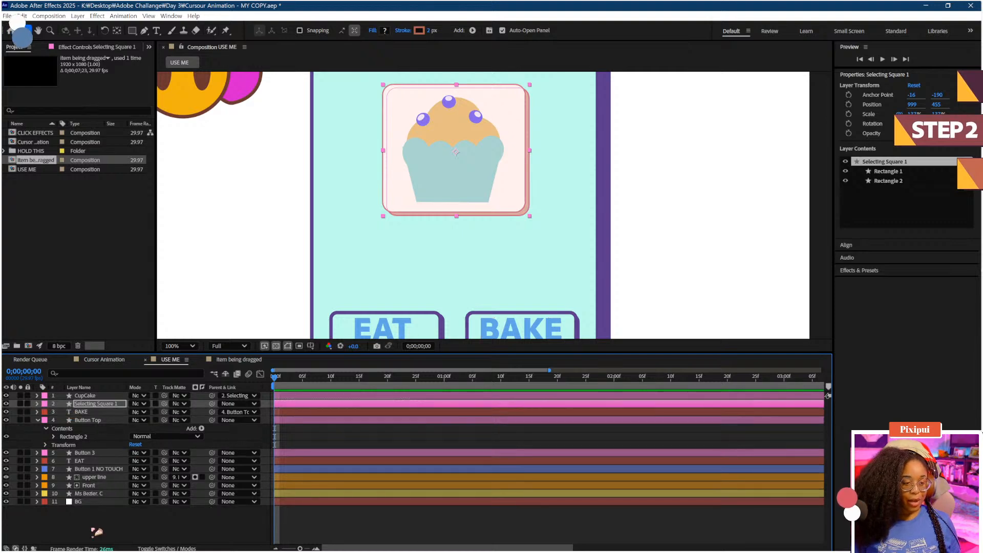
pyautogui.click(96, 533)
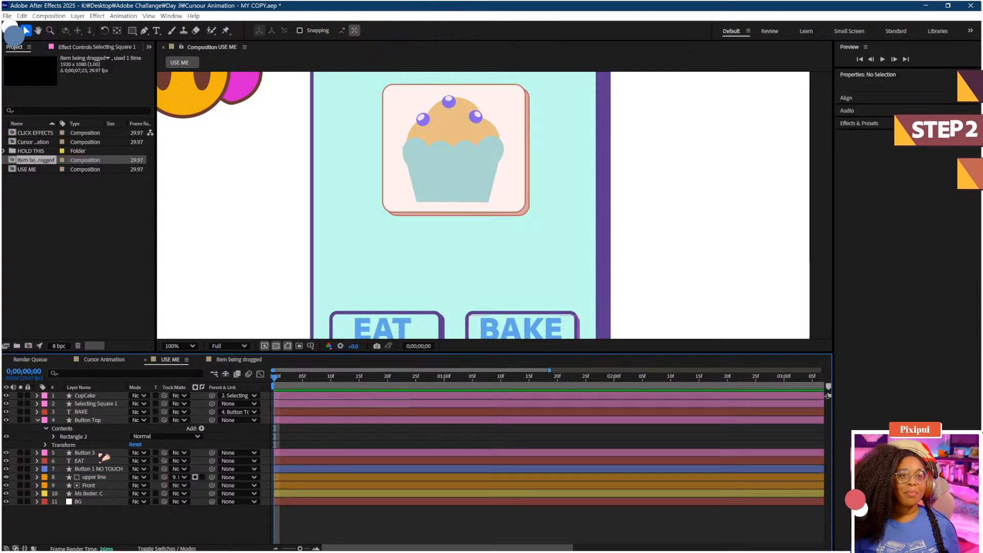
# Step: Expand the Selecting Square 1 layer to reveal its contents
pyautogui.click(89, 404)
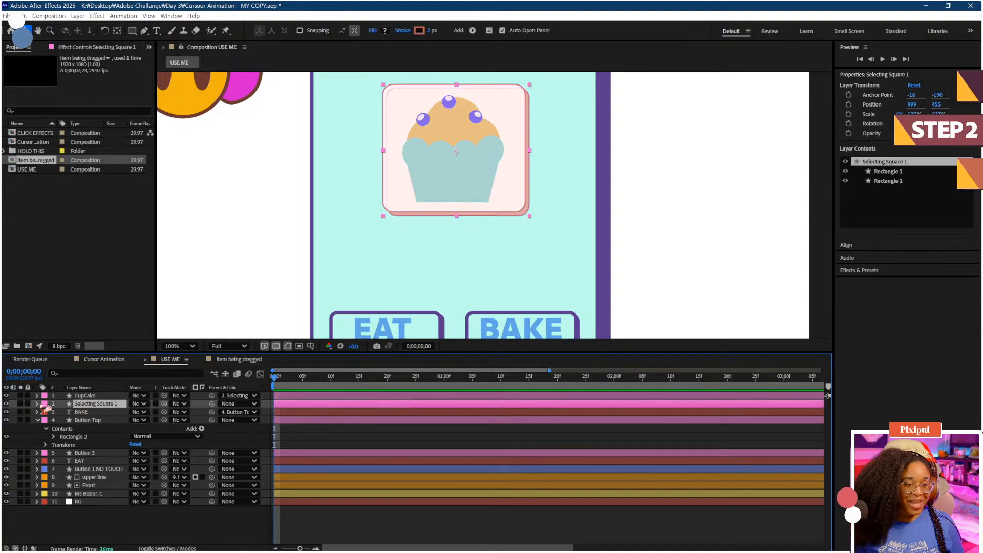
pyautogui.click(38, 404)
pyautogui.click(45, 412)
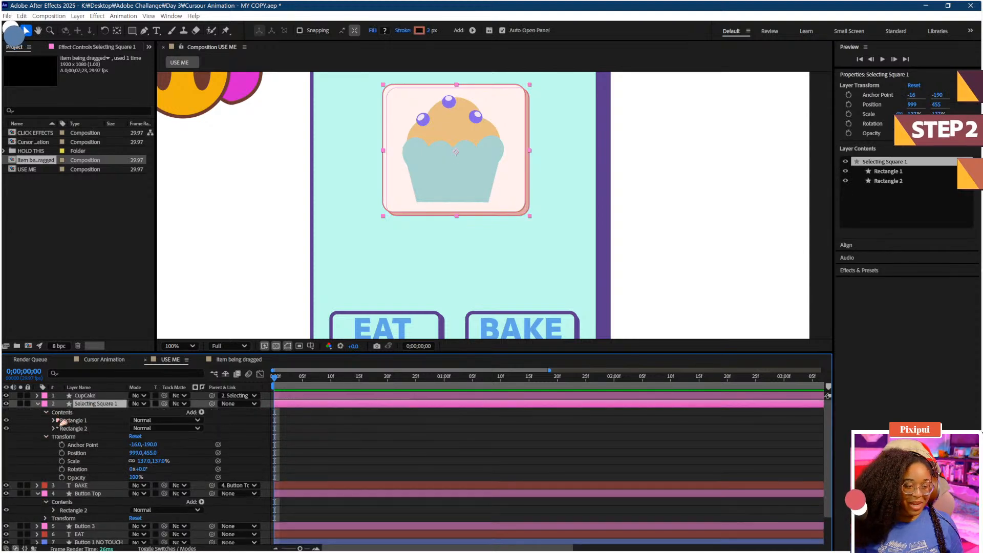
pyautogui.click(54, 421)
pyautogui.click(62, 445)
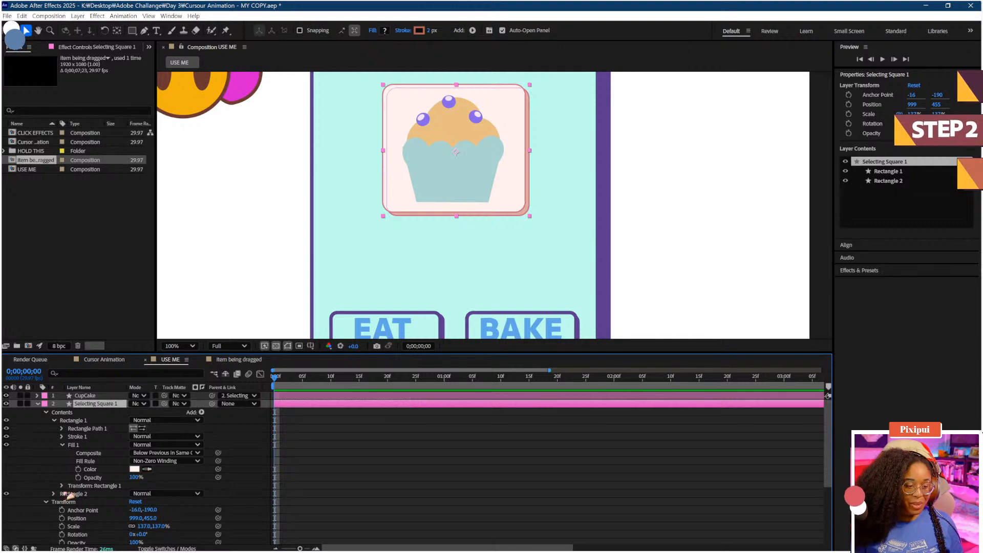
pyautogui.moveTo(467, 183); pyautogui.dragTo(437, 189)
pyautogui.hotkey('ctrl', 'z')
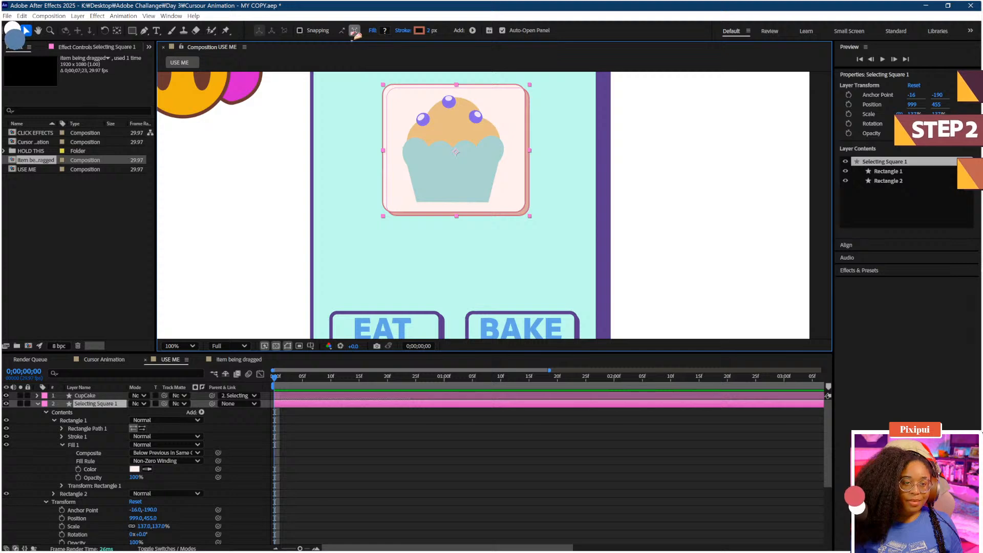
pyautogui.click(55, 421)
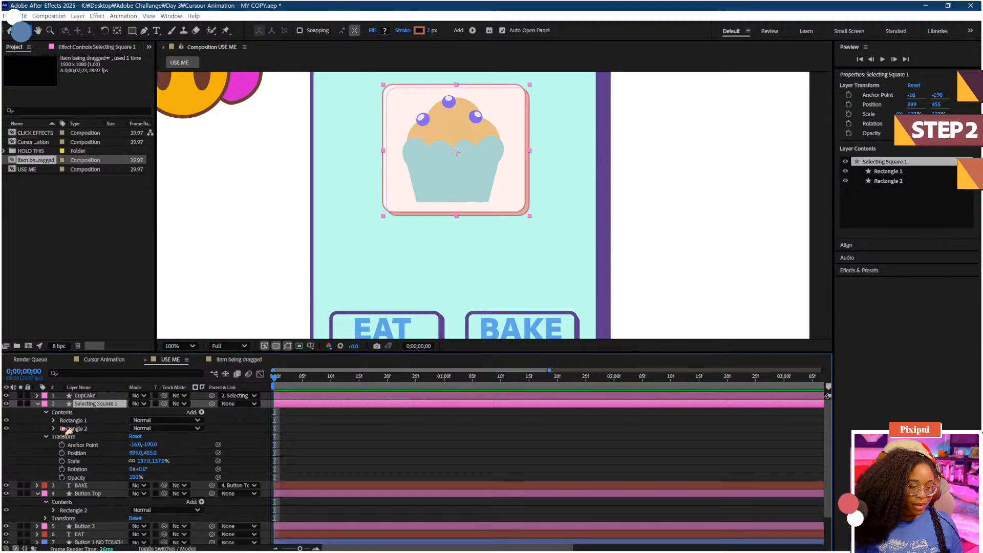
# Step: Fill Rectangle 2, the shadow of the cupcake square, with the purple sampled from the window's side
pyautogui.click(63, 429)
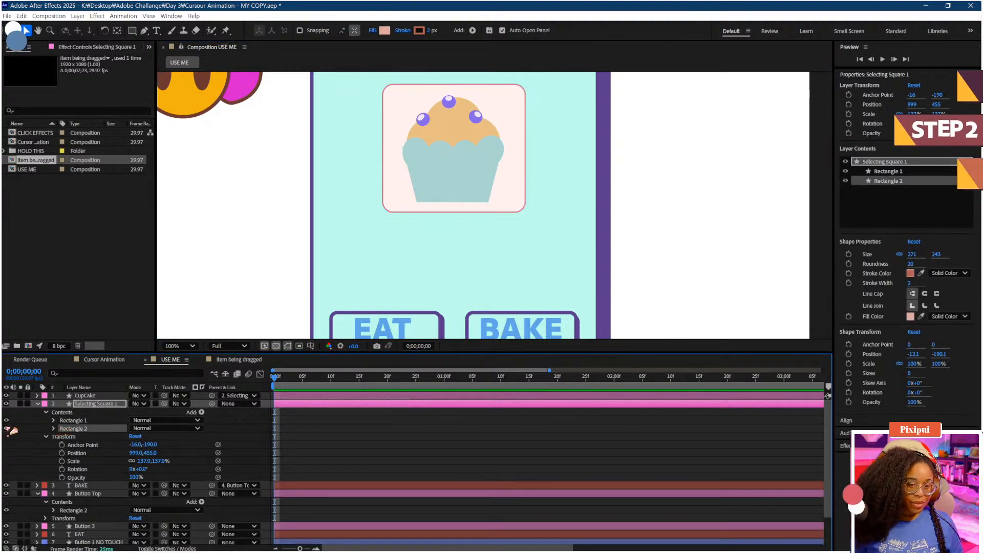
pyautogui.click(54, 429)
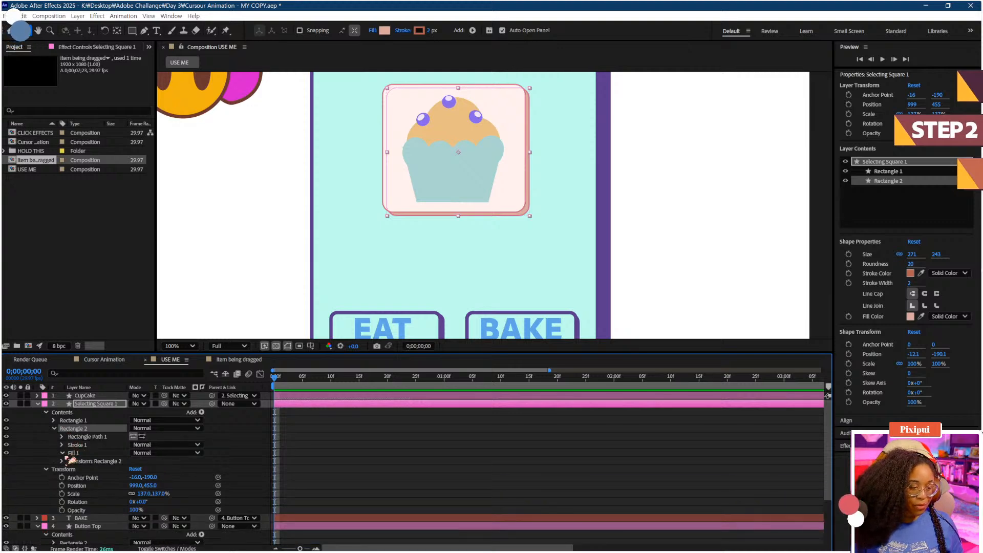
pyautogui.click(63, 453)
pyautogui.click(600, 266)
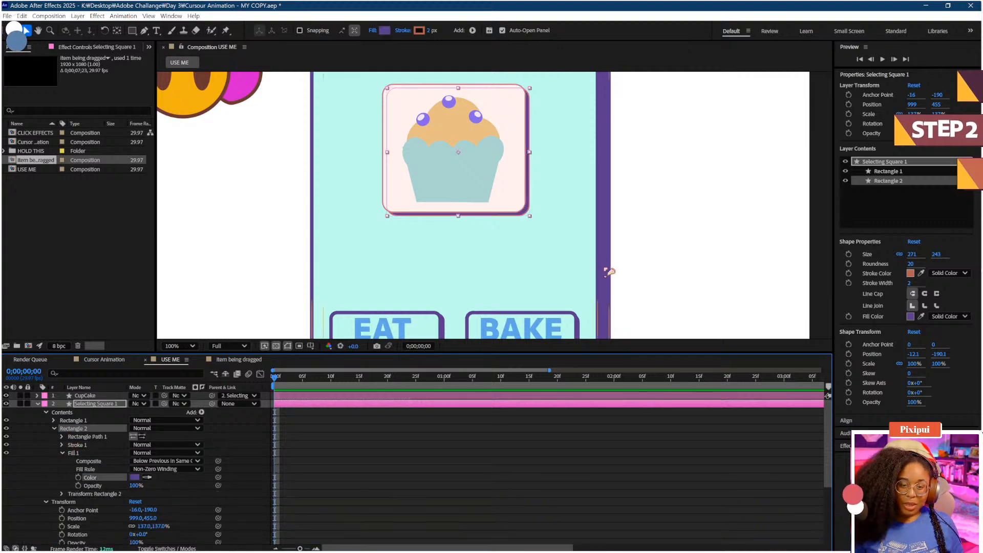
pyautogui.click(62, 454)
pyautogui.click(54, 428)
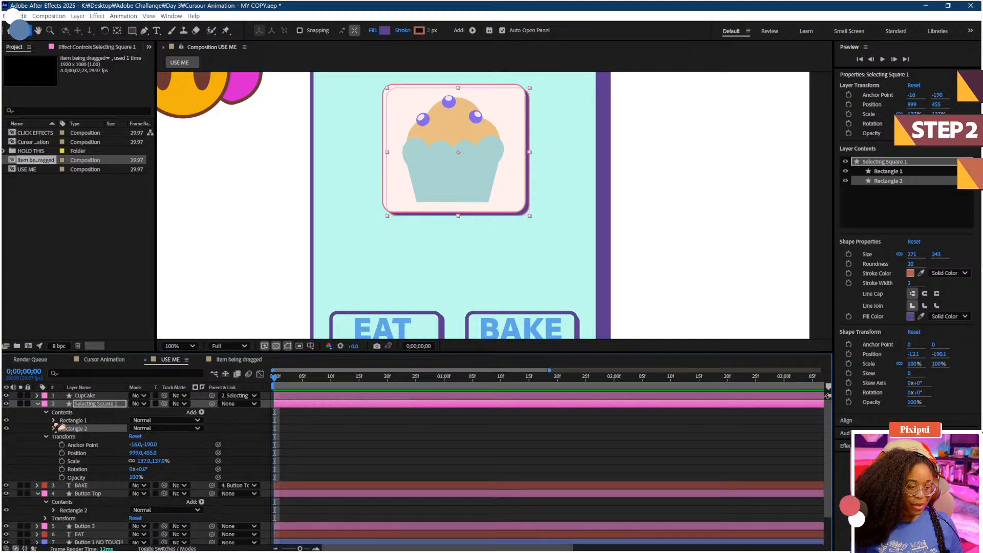
# Step: Try filling the cupcake square's Rectangle 1 with the window's sampled mint colour, undo it, and collapse the layer properties
pyautogui.click(54, 420)
pyautogui.click(148, 469)
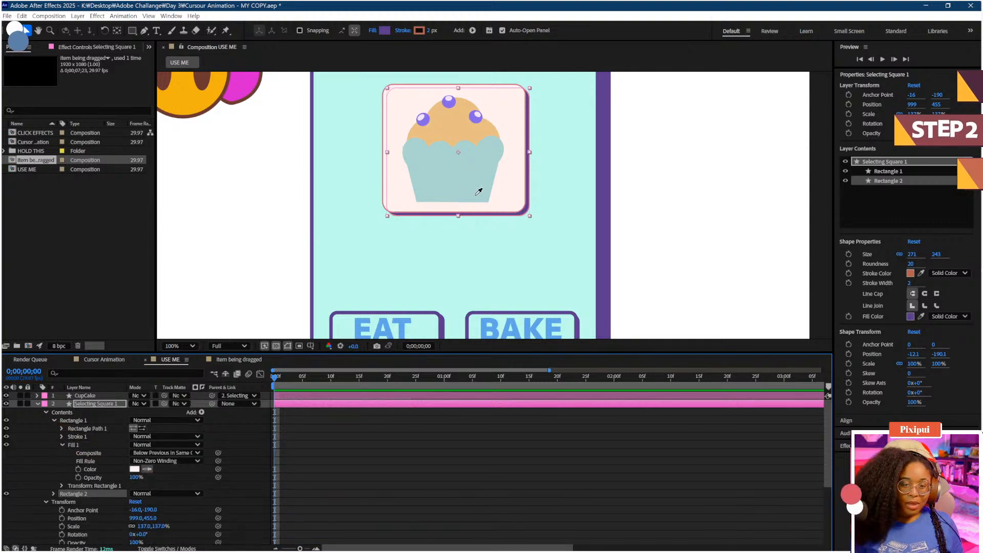
pyautogui.click(567, 179)
pyautogui.click(699, 206)
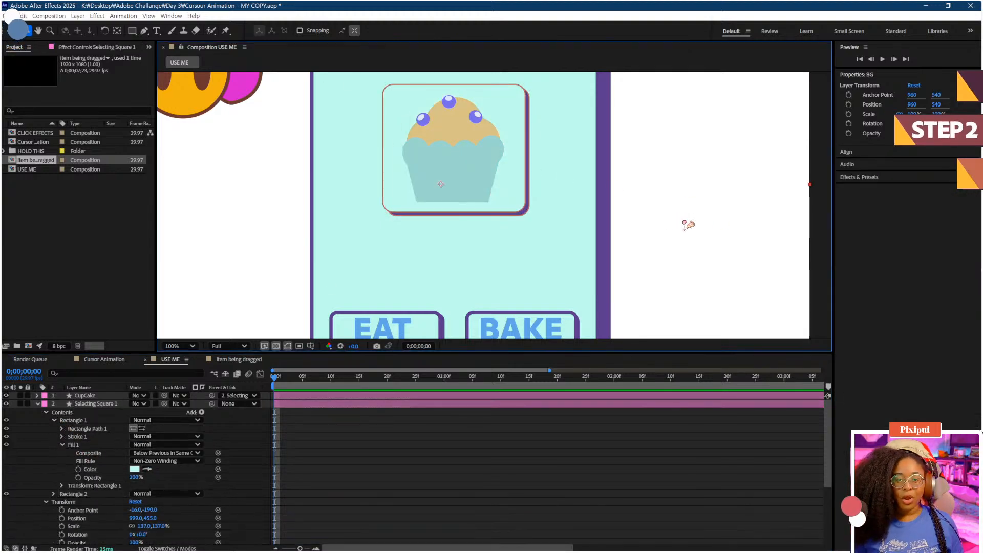
pyautogui.hotkey('ctrl', 'z')
pyautogui.hotkey('ctrl', 'z')
pyautogui.scroll(-1, 758, 222)
pyautogui.click(729, 232)
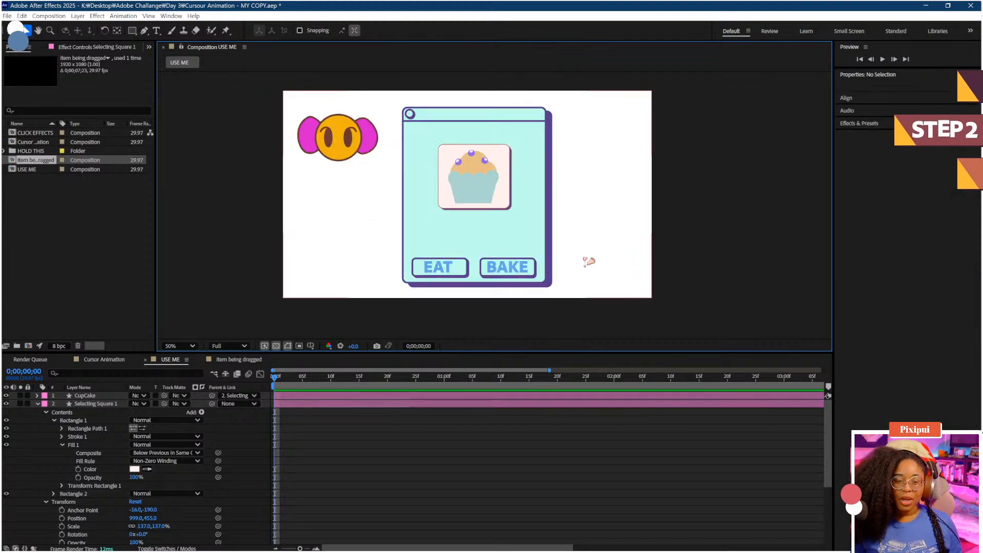
pyautogui.click(38, 403)
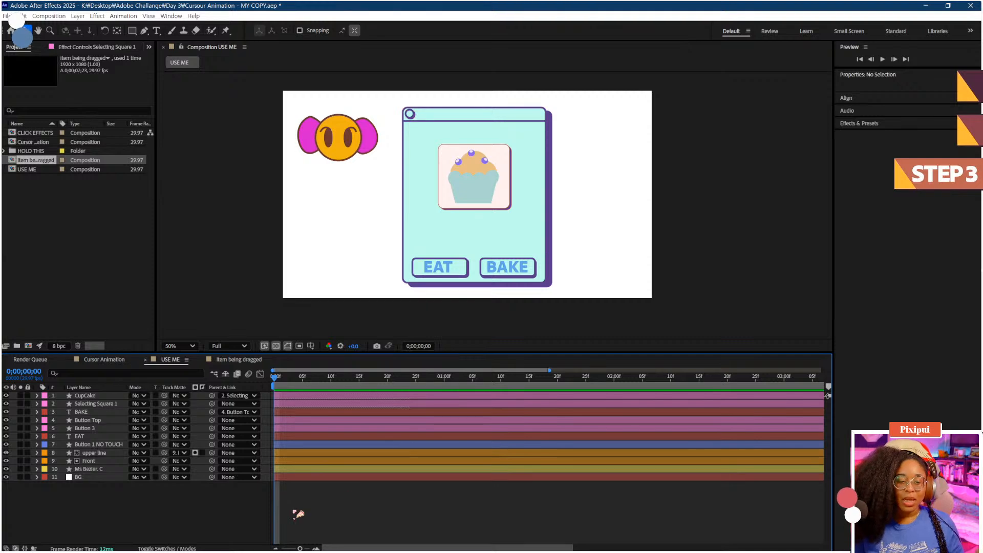
# Step: Draw an open Pen path from below the frame through the BAKE button, header circle and header, and out past the left edge
pyautogui.click(144, 31)
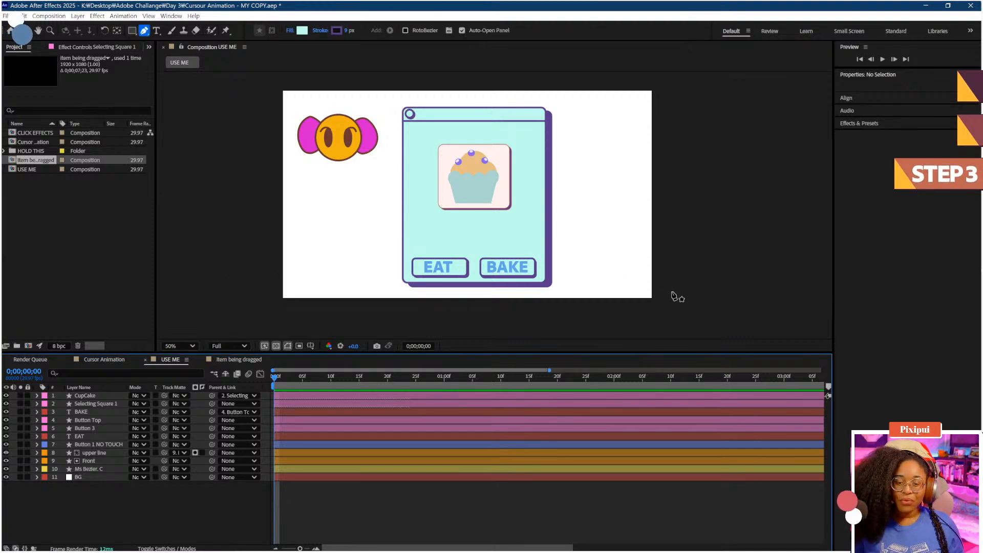
pyautogui.click(619, 314)
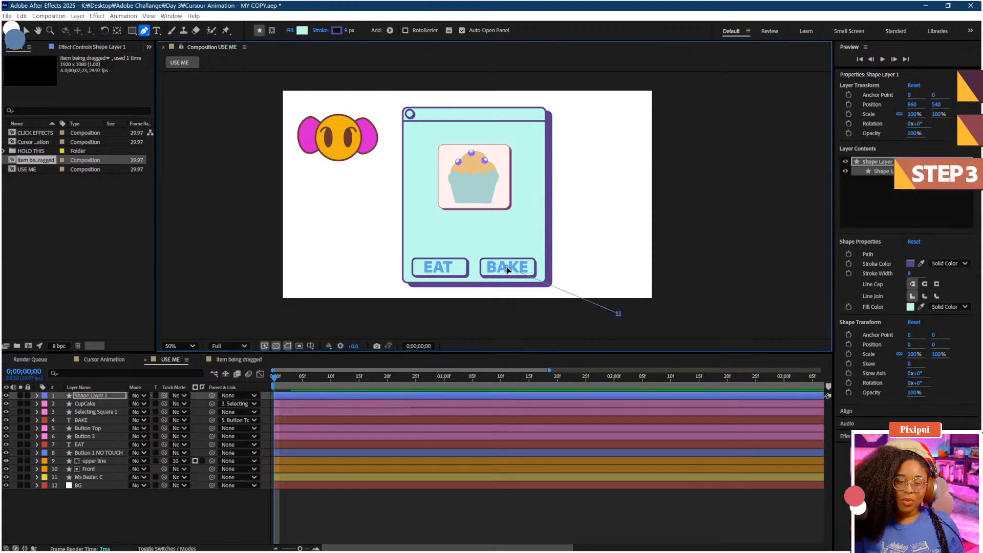
pyautogui.click(507, 269)
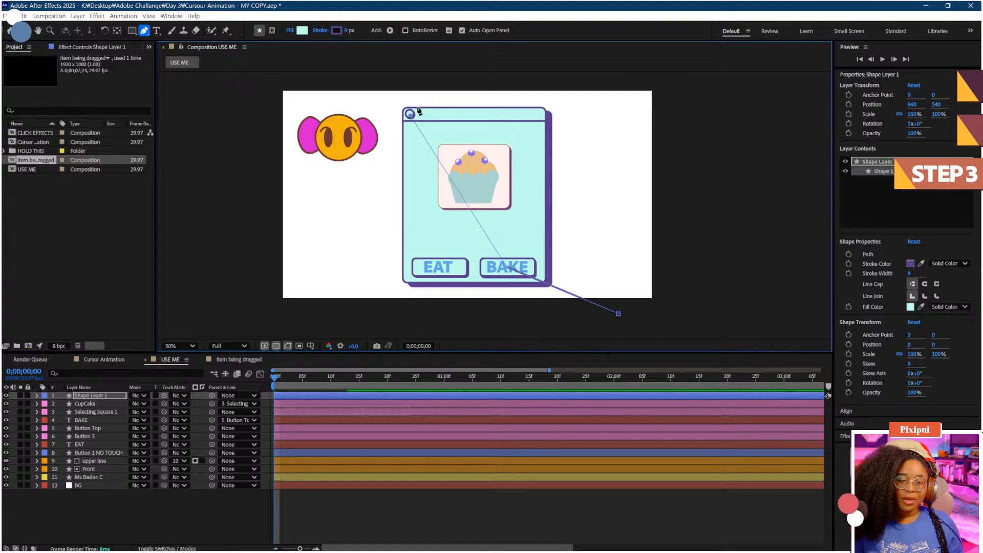
pyautogui.click(457, 130)
pyautogui.click(352, 240)
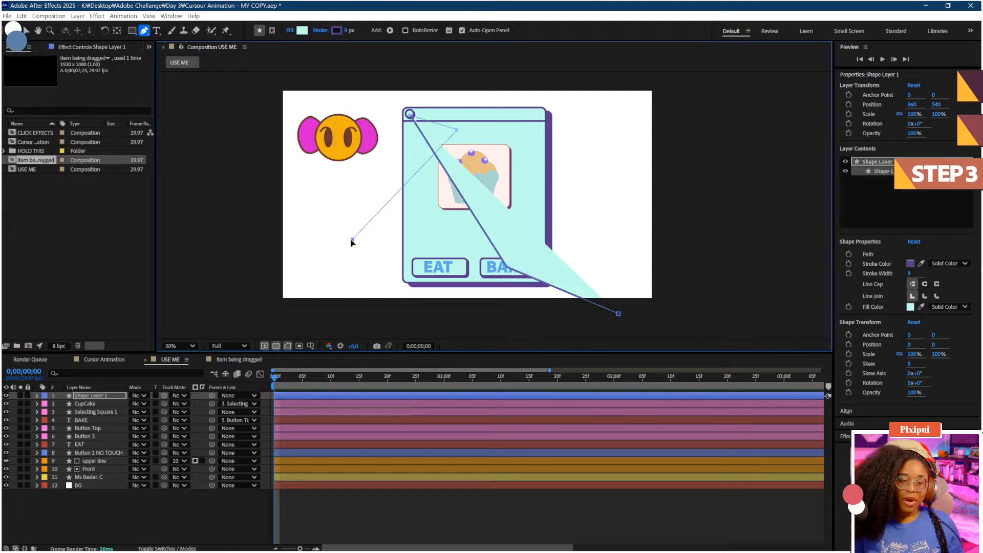
# Step: Remove the path's fill and set its stroke width to 42 px
pyautogui.click(289, 31)
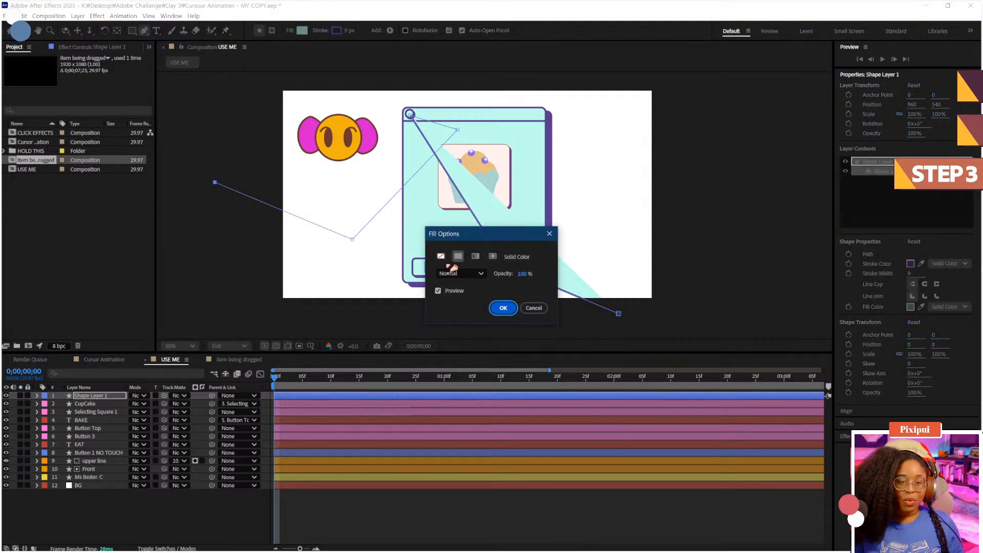
pyautogui.click(444, 256)
pyautogui.click(503, 307)
pyautogui.moveTo(347, 31); pyautogui.dragTo(363, 31)
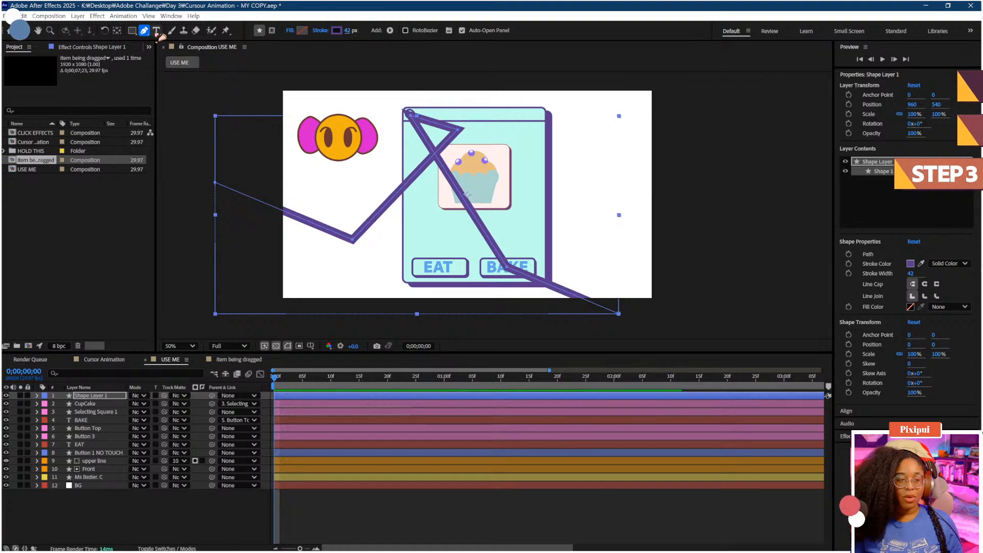
# Step: Convert the four inner corner vertices of the purple path to smooth curves with the Convert Vertex tool, forming a rounded loop
pyautogui.click(146, 34)
pyautogui.click(174, 62)
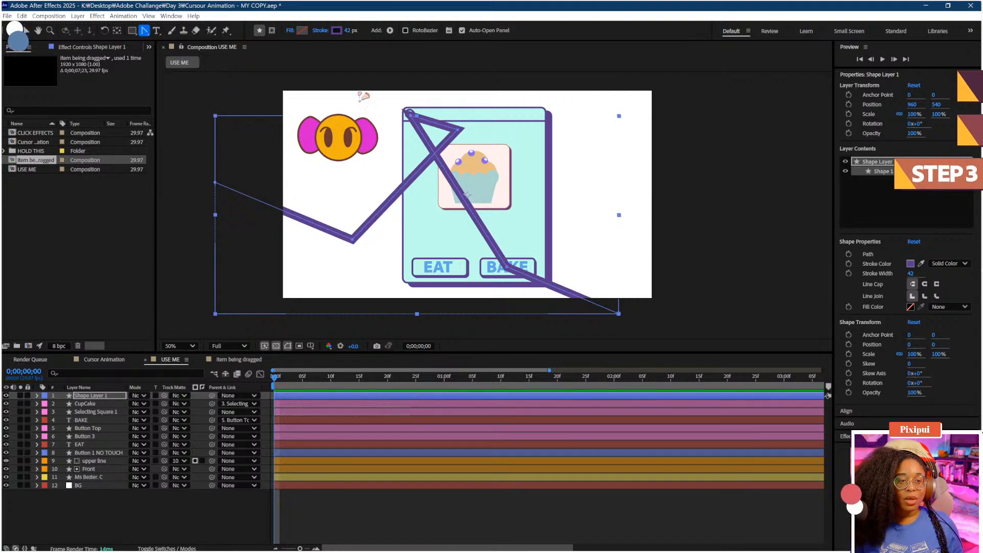
pyautogui.moveTo(411, 113); pyautogui.dragTo(420, 104)
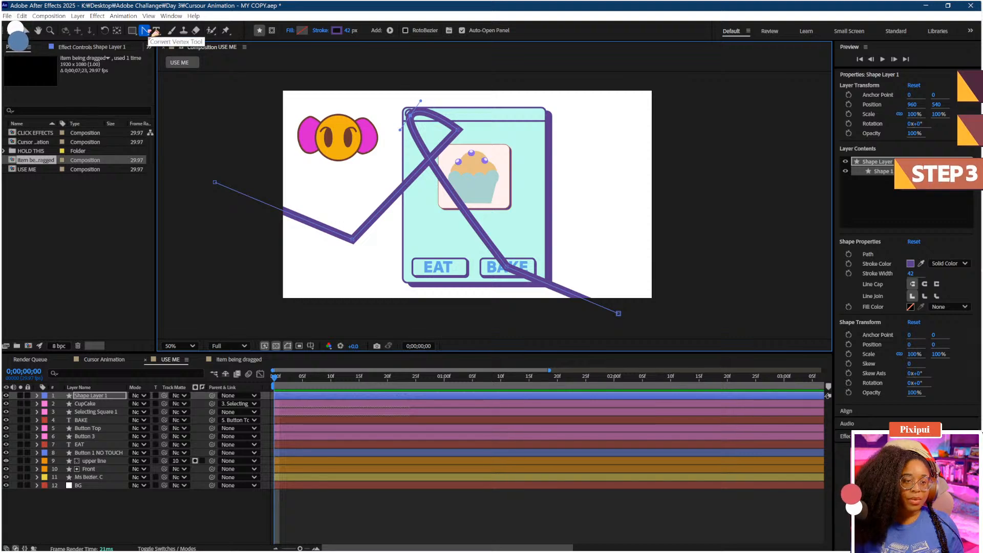
pyautogui.moveTo(459, 129); pyautogui.dragTo(463, 154)
pyautogui.moveTo(508, 272); pyautogui.dragTo(481, 245)
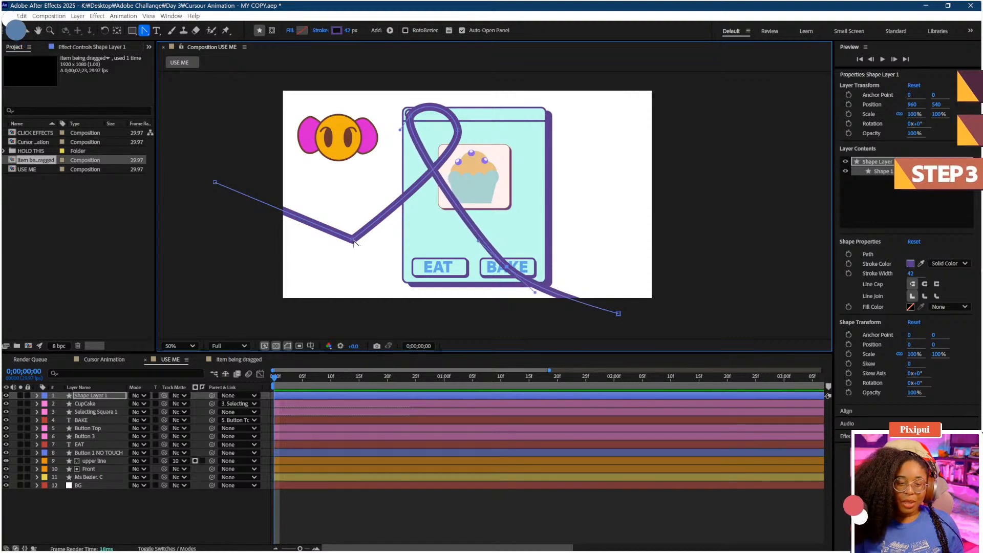
pyautogui.moveTo(352, 239); pyautogui.dragTo(294, 242)
pyautogui.click(134, 515)
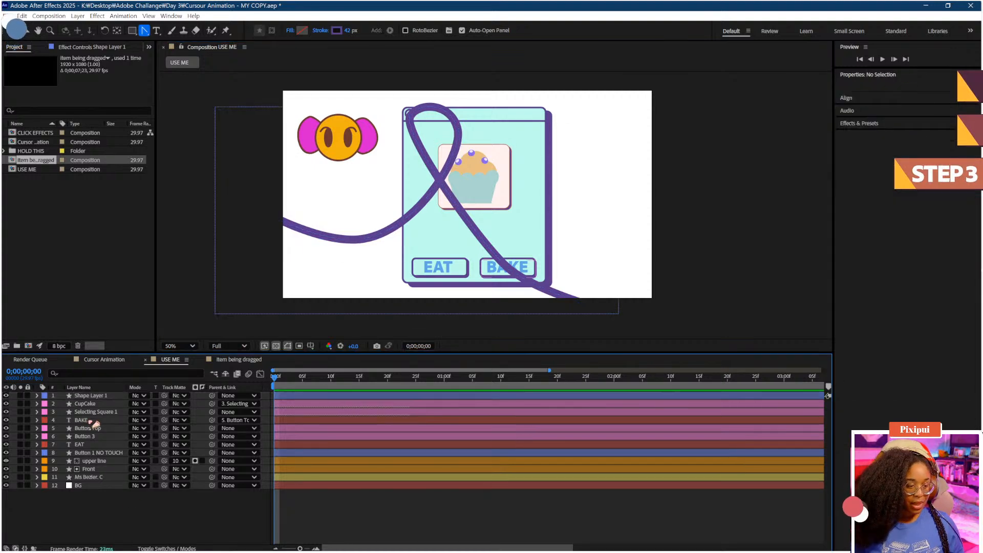
# Step: Move the Ms Bezier. C layer's anchor point to the centre of the character's face with the Pan Behind tool
pyautogui.click(335, 149)
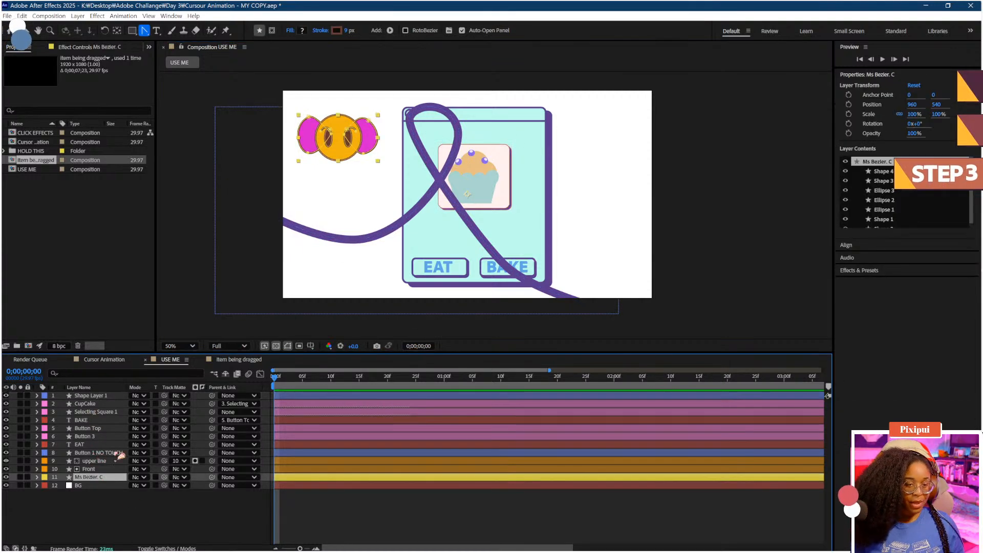
pyautogui.press('y')
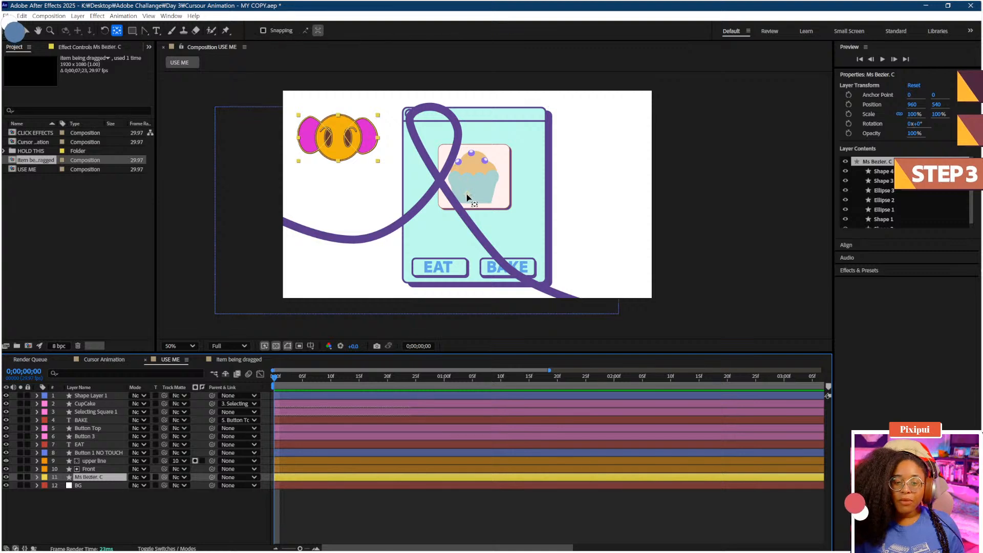
pyautogui.moveTo(463, 180); pyautogui.dragTo(339, 150)
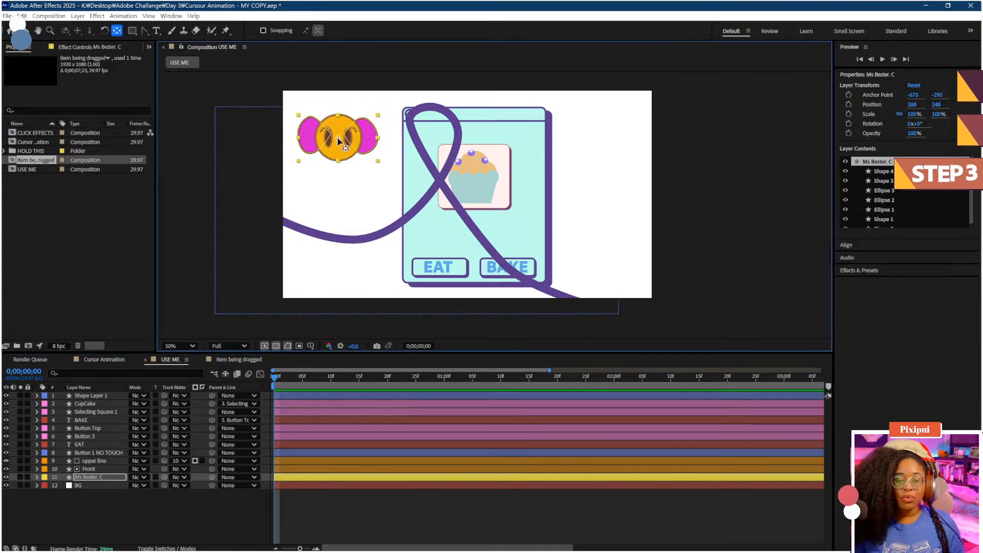
pyautogui.click(205, 517)
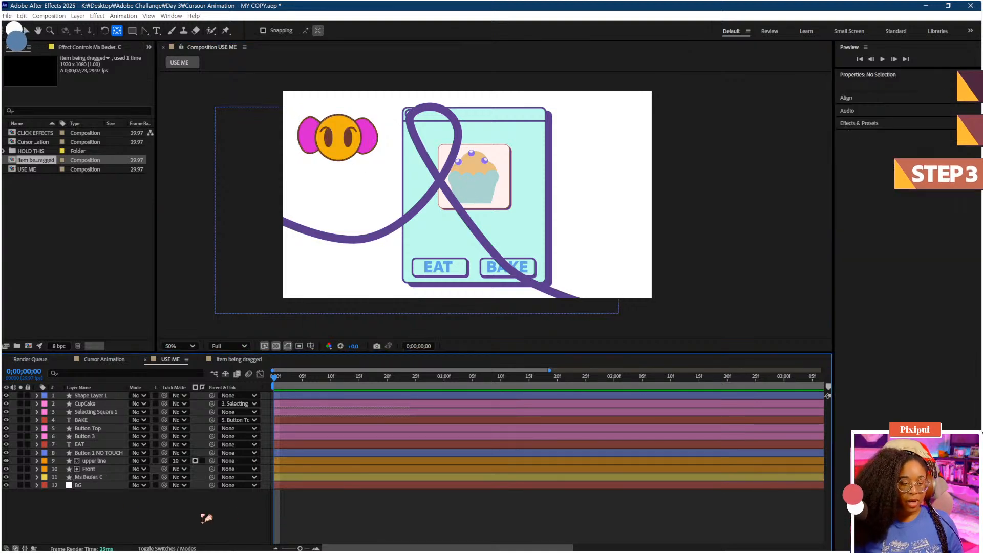
# Step: Open the Auto-Orientation options of the Ms Bezier. C layer and accept them with Off selected
pyautogui.click(86, 476)
pyautogui.rightClick(88, 477)
pyautogui.moveTo(154, 271)
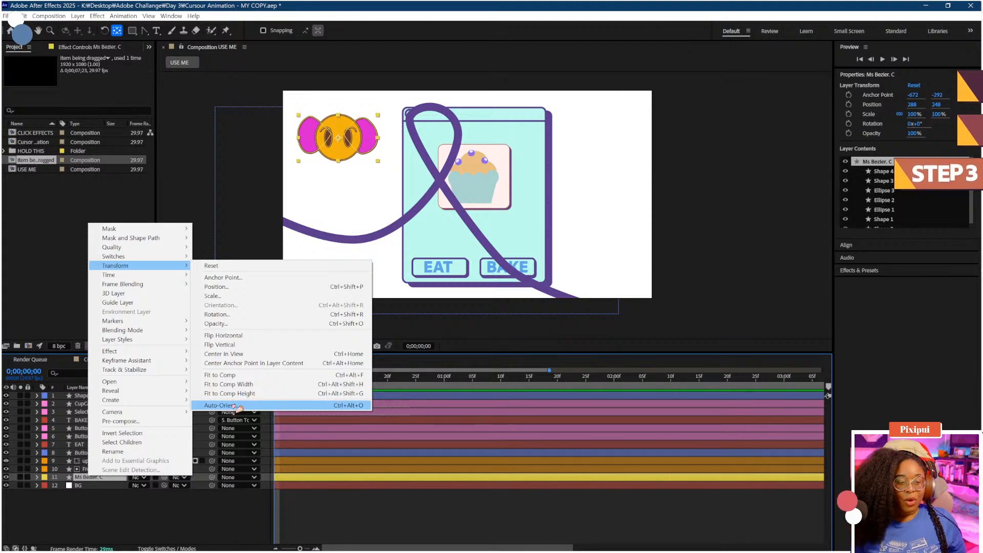
pyautogui.click(272, 406)
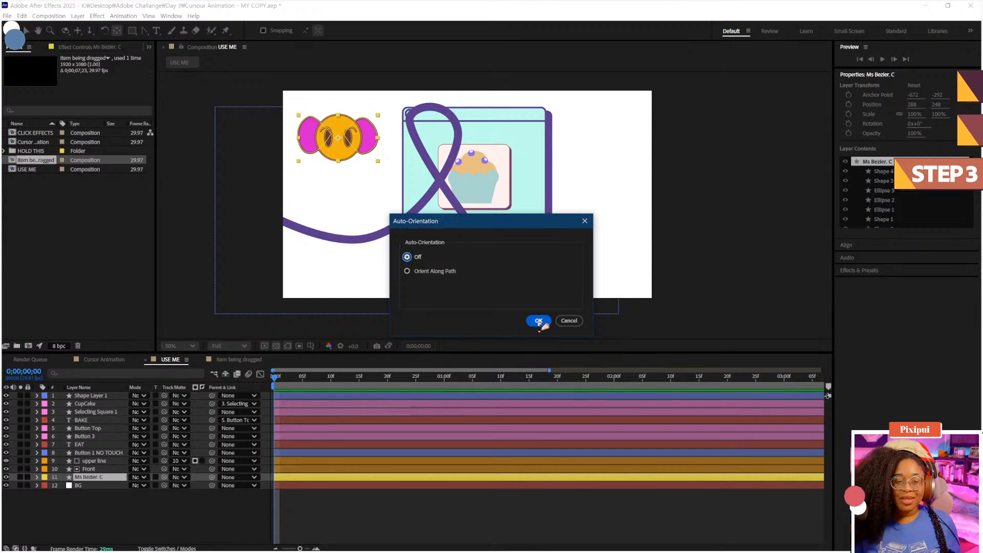
pyautogui.click(539, 321)
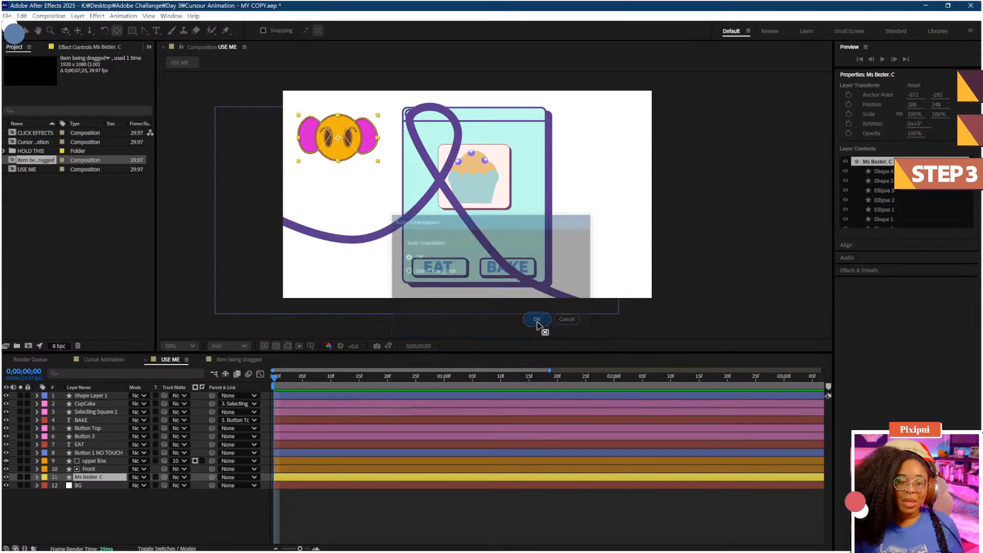
pyautogui.click(173, 515)
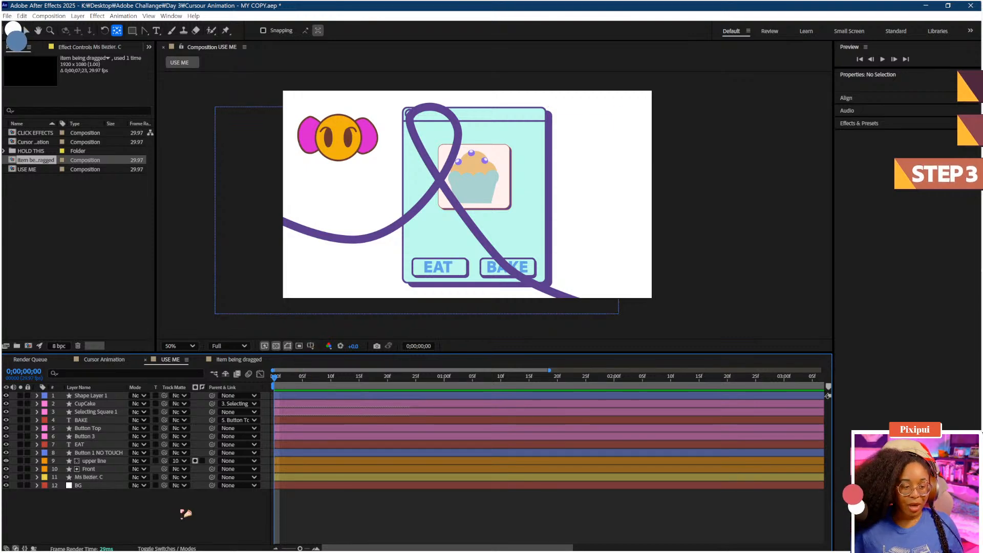
# Step: Expand Shape Layer 1 down to the Path property of Path 1 and copy that path
pyautogui.click(88, 396)
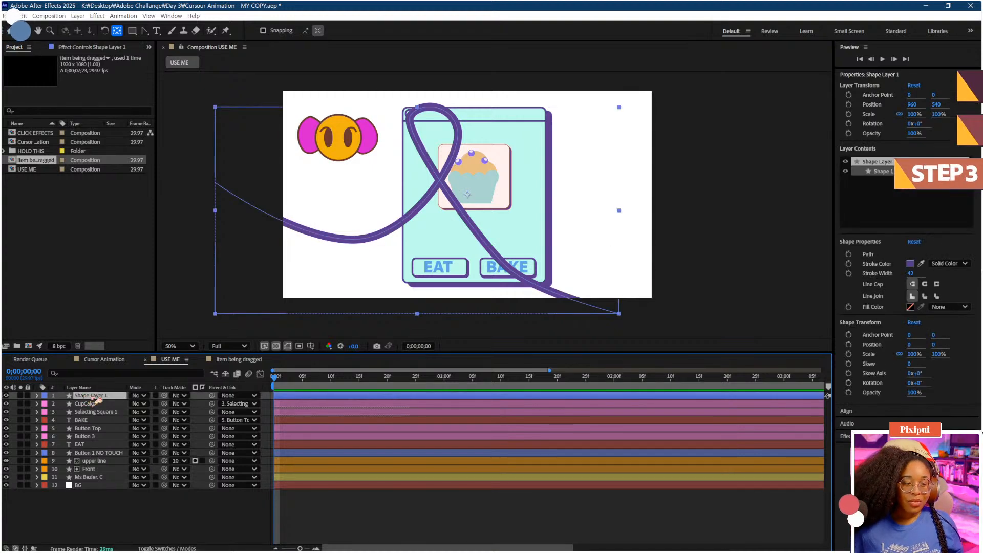
pyautogui.rightClick(88, 397)
pyautogui.press('Escape')
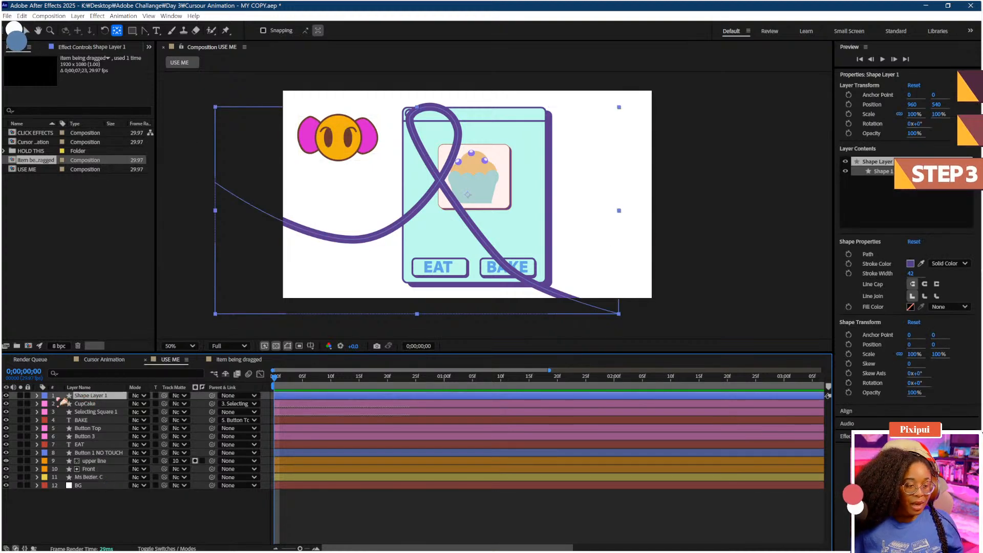
pyautogui.click(38, 396)
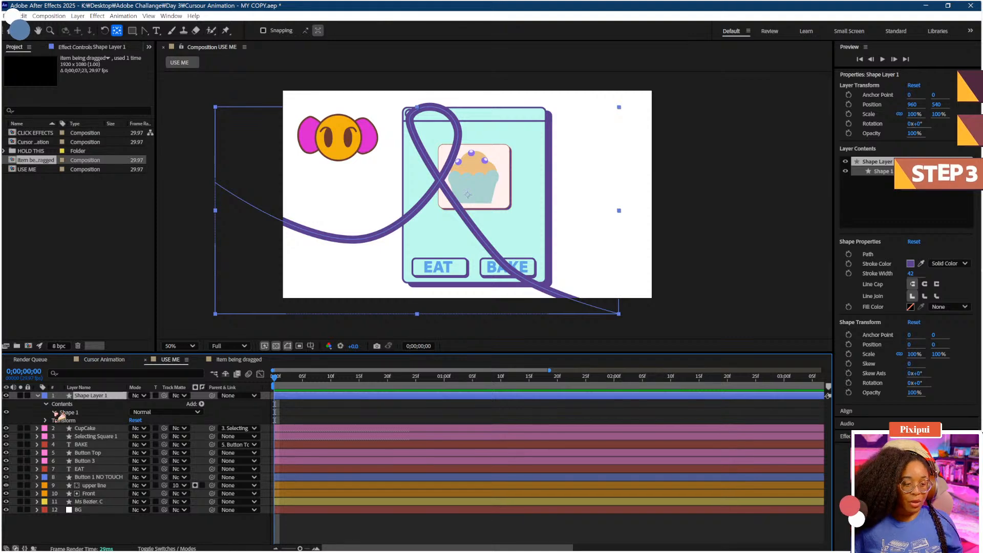
pyautogui.click(56, 413)
pyautogui.click(63, 420)
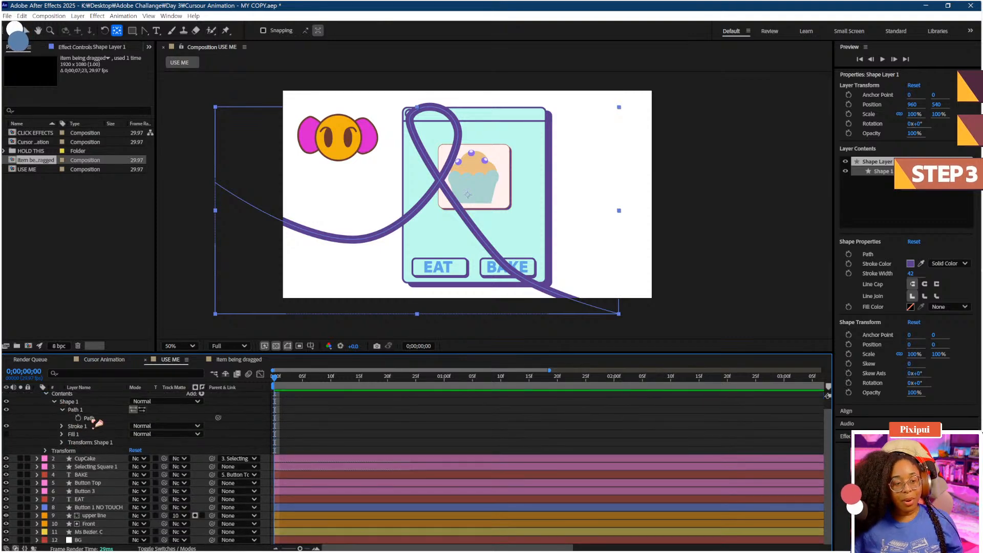
pyautogui.click(91, 419)
# Step: Try pasting the copied path into the Ms Bezier. C layer's Position, preview the motion, and undo the paste
pyautogui.click(109, 532)
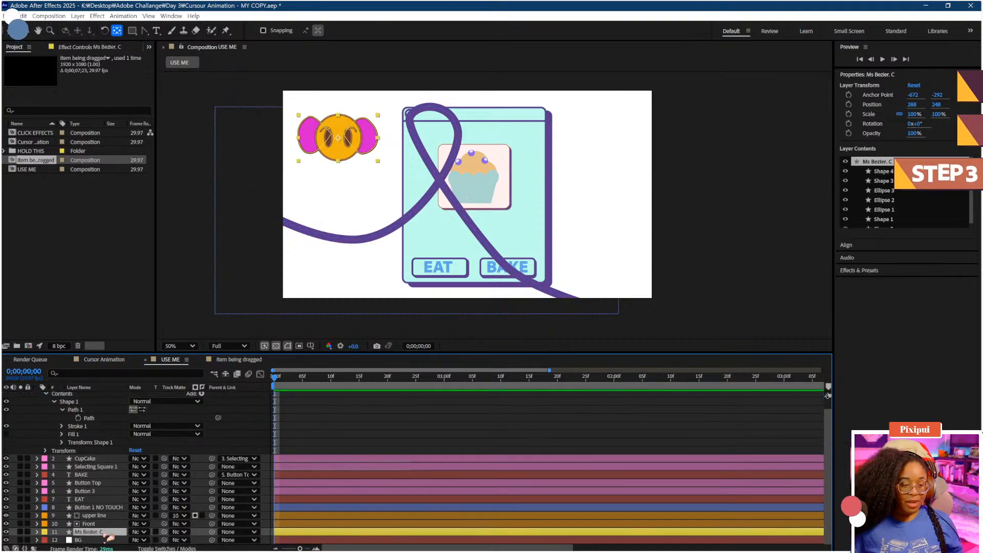
pyautogui.press('p')
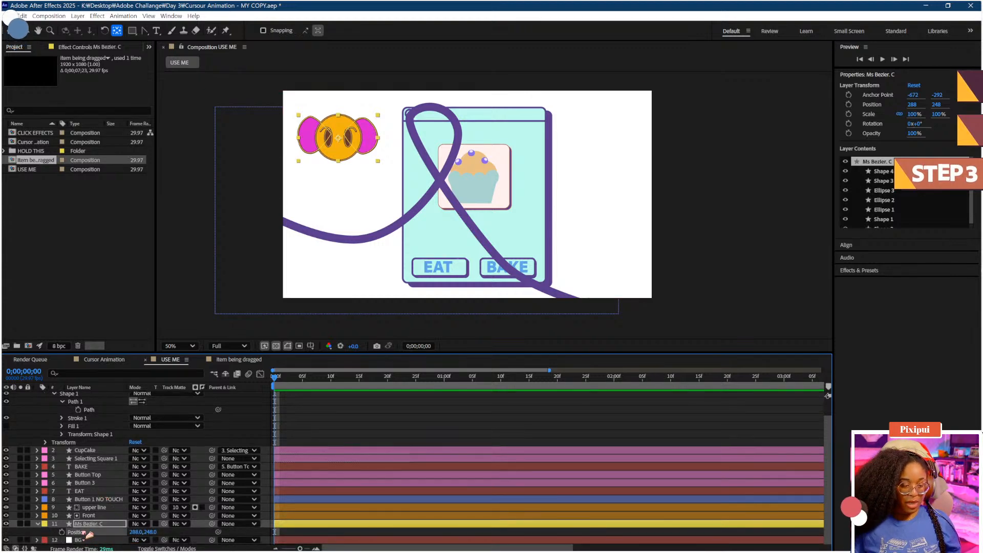
pyautogui.click(82, 533)
pyautogui.hotkey('ctrl', 'v')
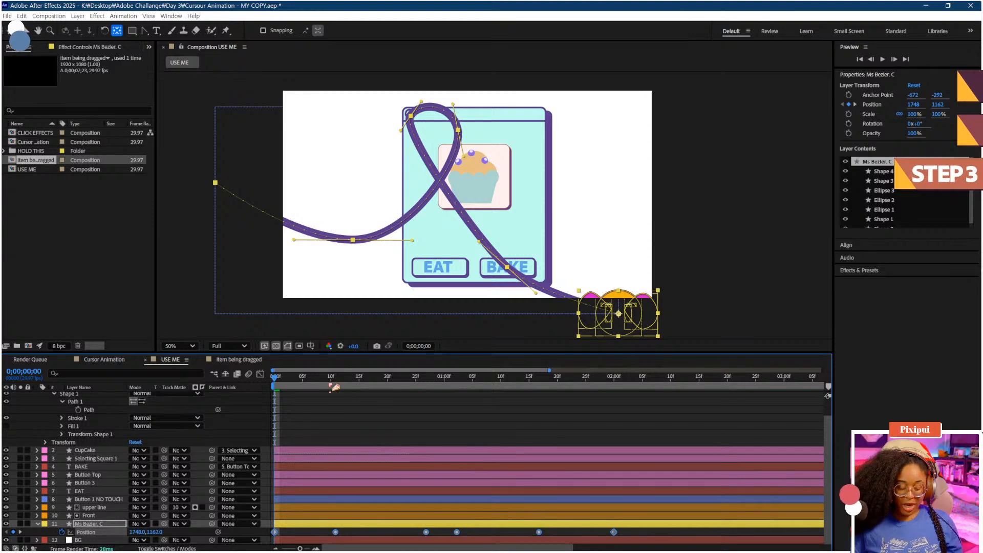
pyautogui.press('space')
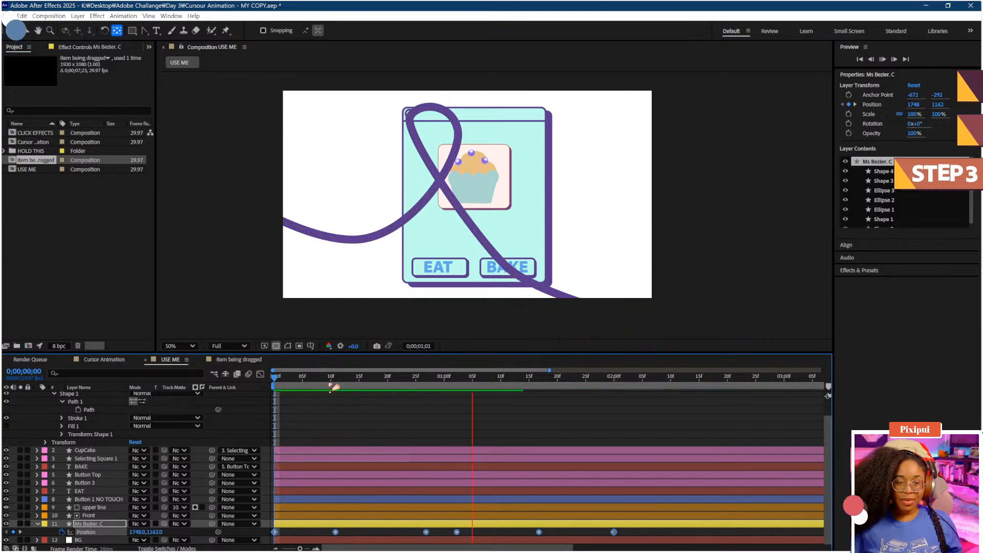
pyautogui.press('space')
pyautogui.hotkey('ctrl', 'z')
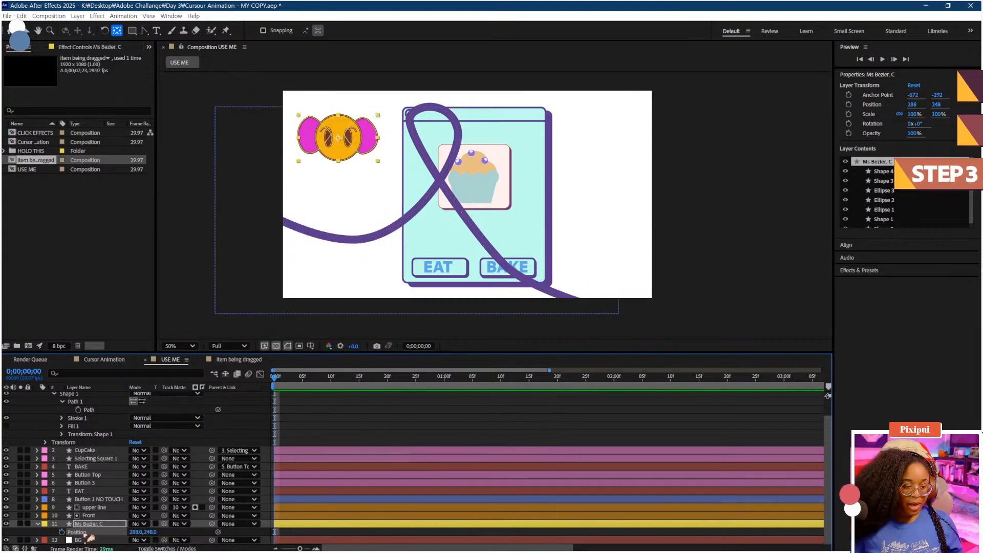
# Step: Move the Ms Bezier. C layer to the top of the layer stack and set its auto-orientation to Orient Along Path
pyautogui.moveTo(85, 527); pyautogui.dragTo(97, 392)
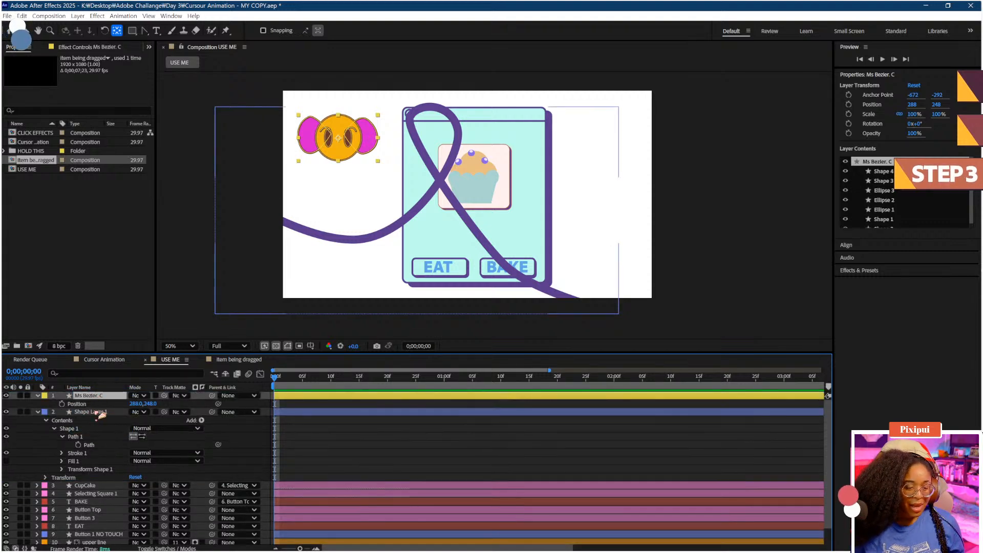
pyautogui.click(86, 403)
pyautogui.rightClick(86, 403)
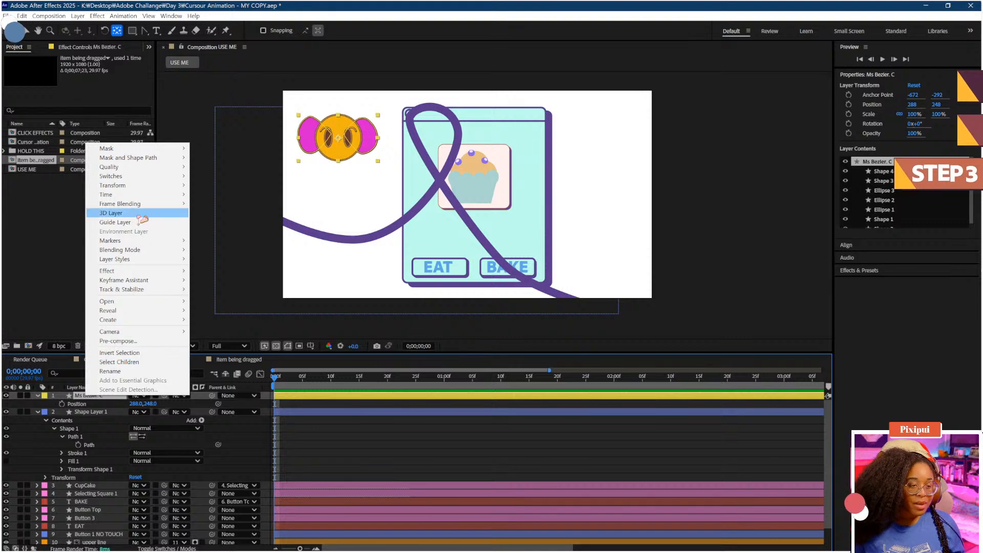
pyautogui.moveTo(146, 189)
pyautogui.click(259, 326)
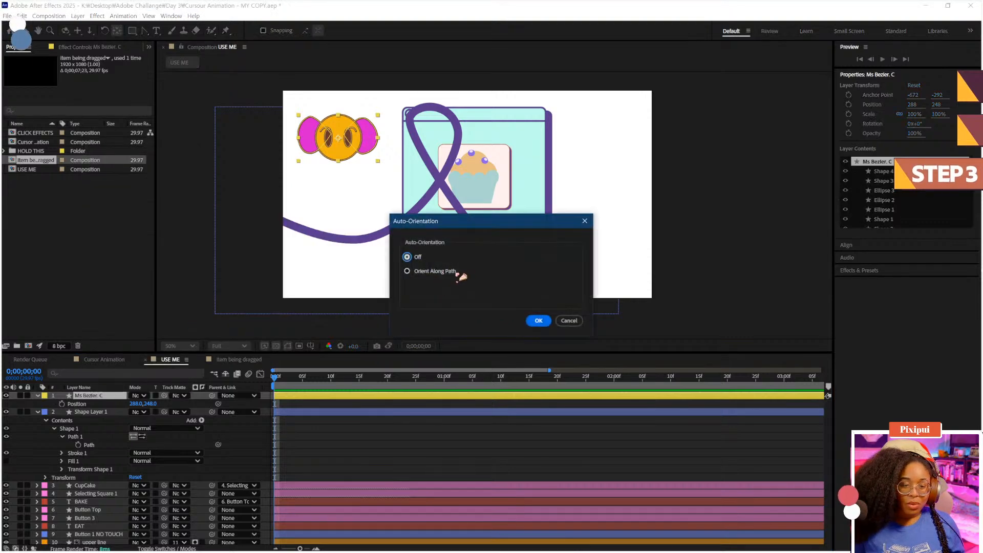
pyautogui.click(538, 321)
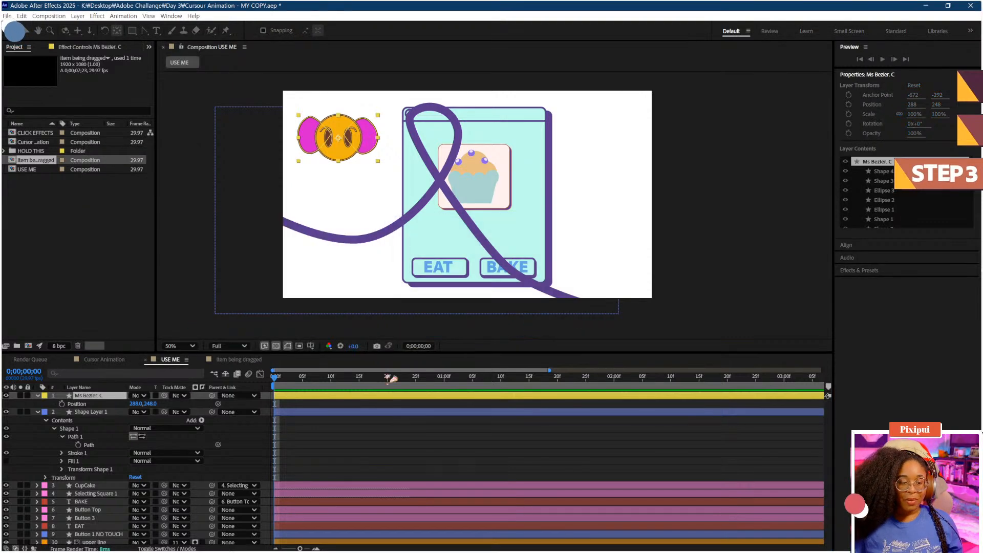
# Step: Copy the path of Shape Layer 1 and paste it into the Position property of the Ms Bezier. C layer
pyautogui.click(90, 445)
pyautogui.hotkey('ctrl', 'c')
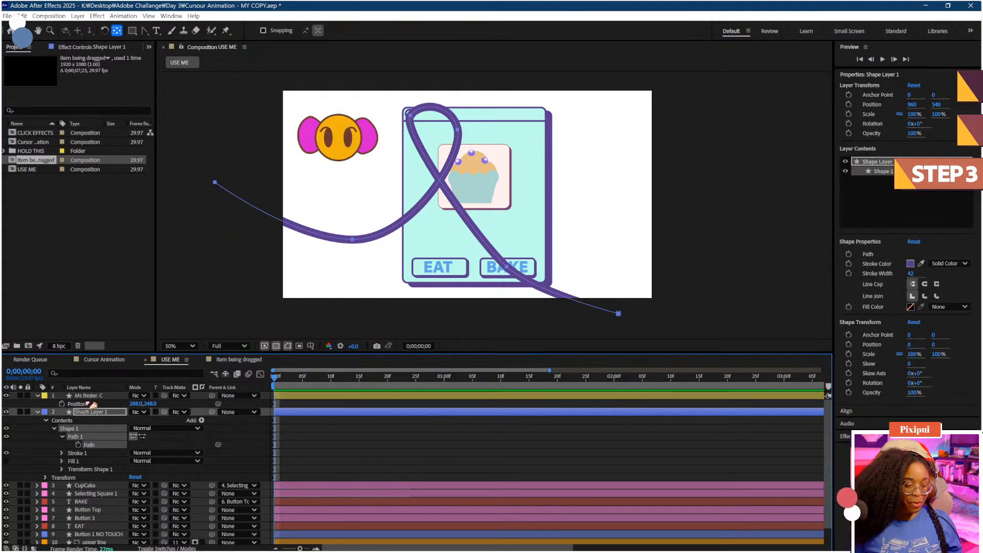
pyautogui.click(91, 404)
pyautogui.hotkey('ctrl', 'v')
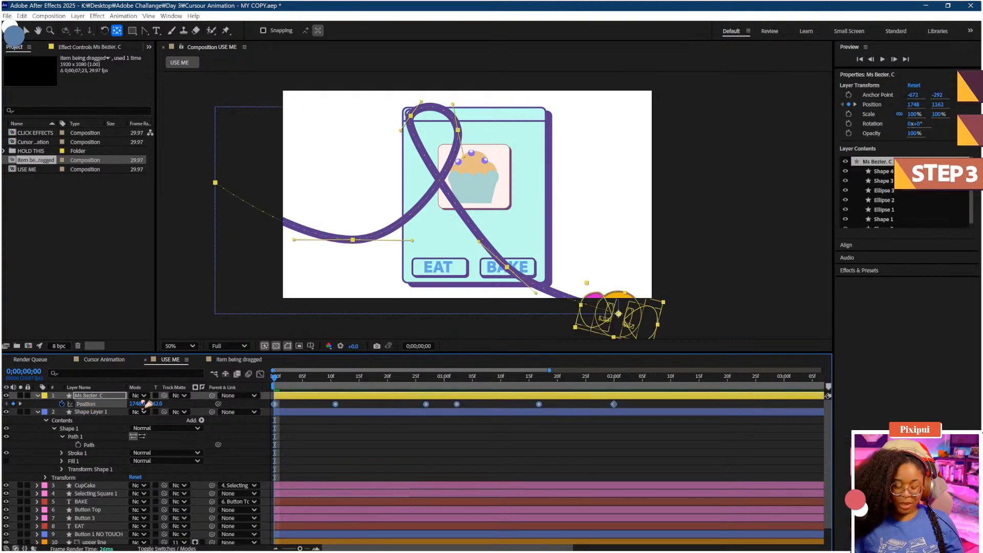
# Step: Preview the character travelling along the looping path, replaying the animation from the first frame
pyautogui.press('space')
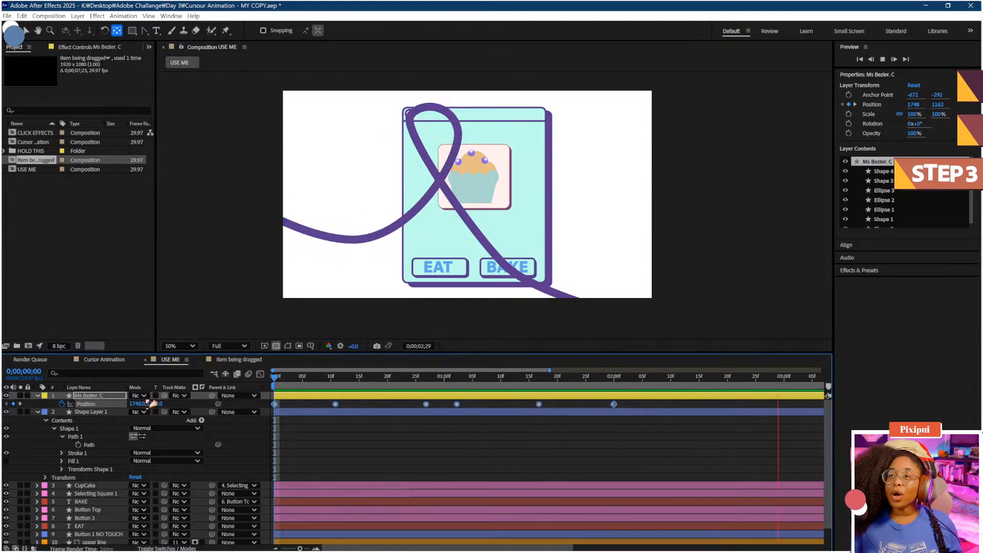
pyautogui.press('space')
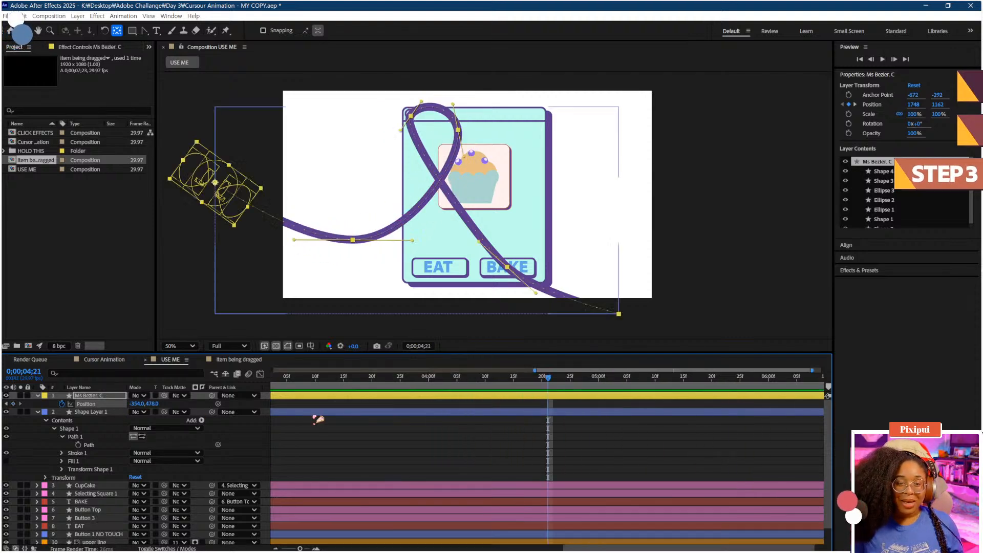
pyautogui.press('Home')
pyautogui.press('space')
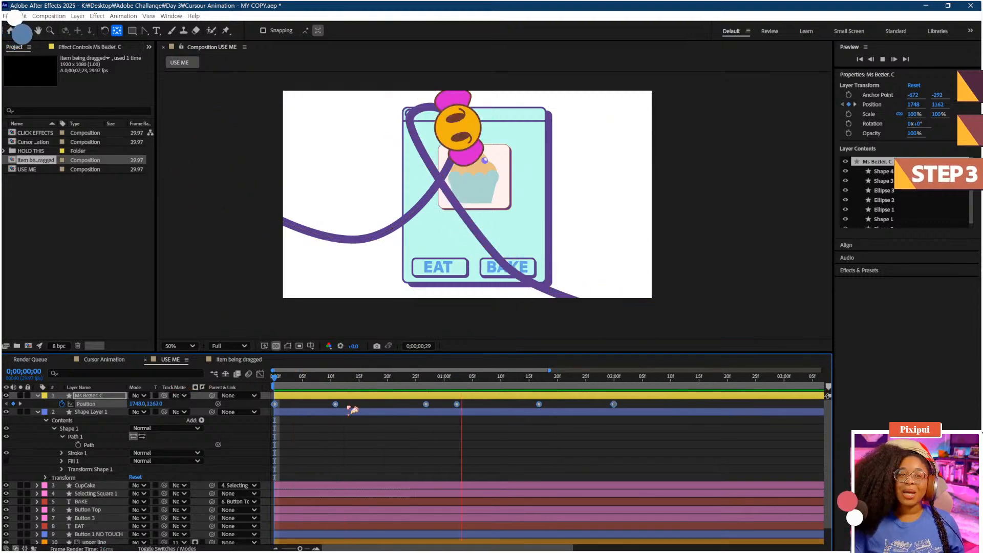
pyautogui.press('space')
# Step: Duplicate the Ms Bezier. C layer's second Position keyframe, over the BAKE button, a few frames past the original
pyautogui.moveTo(325, 381)
pyautogui.mouseDown()
pyautogui.moveTo(302, 380)
pyautogui.moveTo(342, 383)
pyautogui.mouseUp()
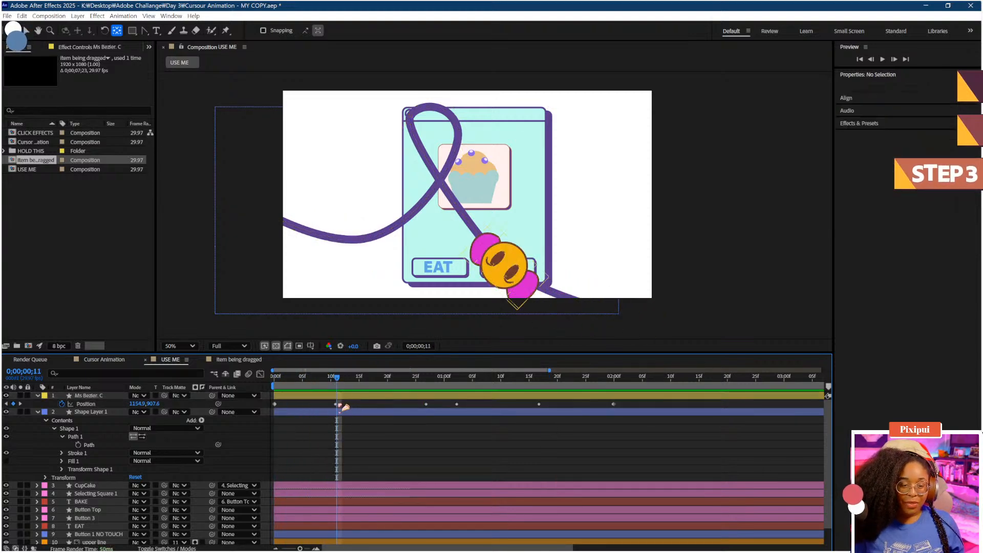
pyautogui.click(339, 398)
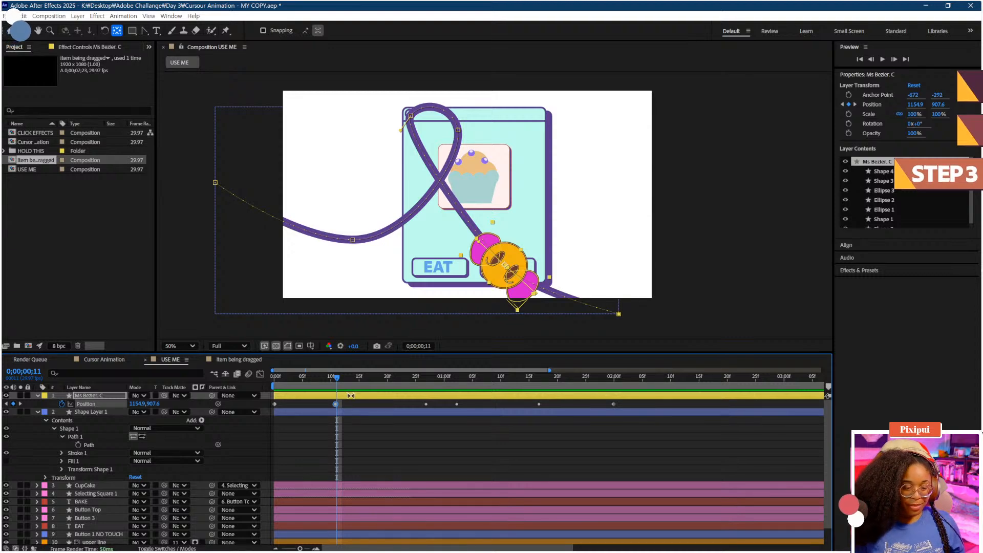
pyautogui.moveTo(354, 383); pyautogui.dragTo(354, 404)
pyautogui.hotkey('ctrl', 'v')
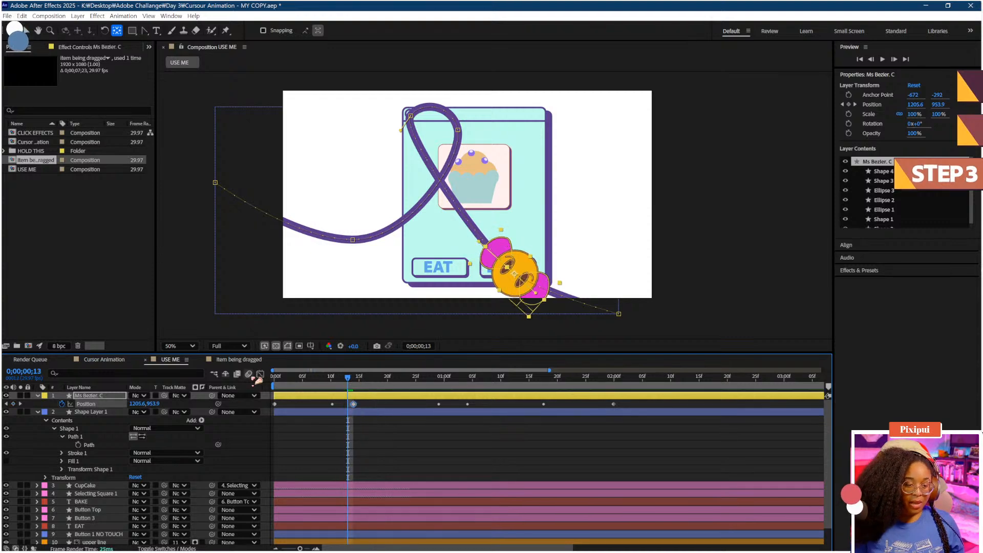
# Step: Select the two adjacent Position keyframes over the BAKE button in the Graph Editor and convert them to Hold
pyautogui.click(259, 374)
pyautogui.moveTo(365, 479); pyautogui.dragTo(330, 418)
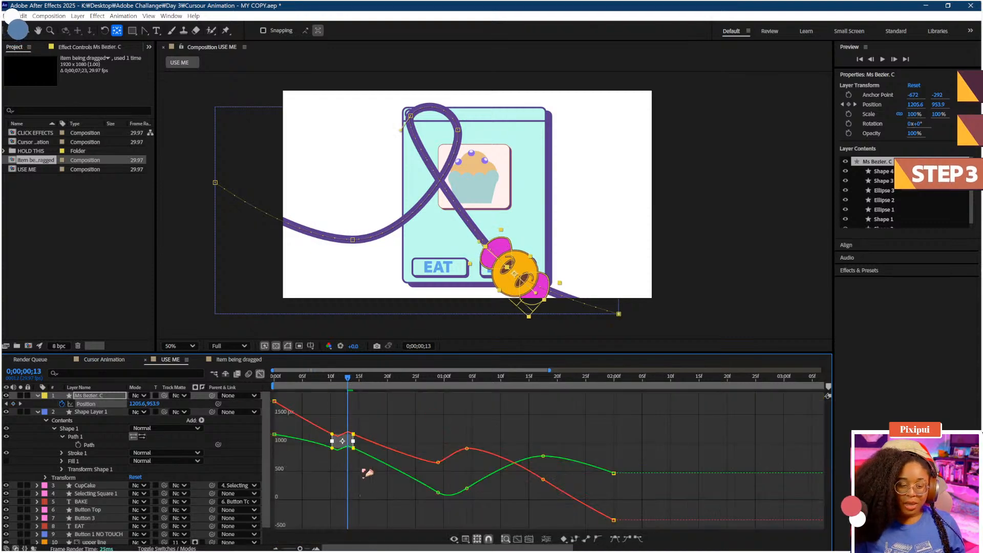
pyautogui.click(575, 539)
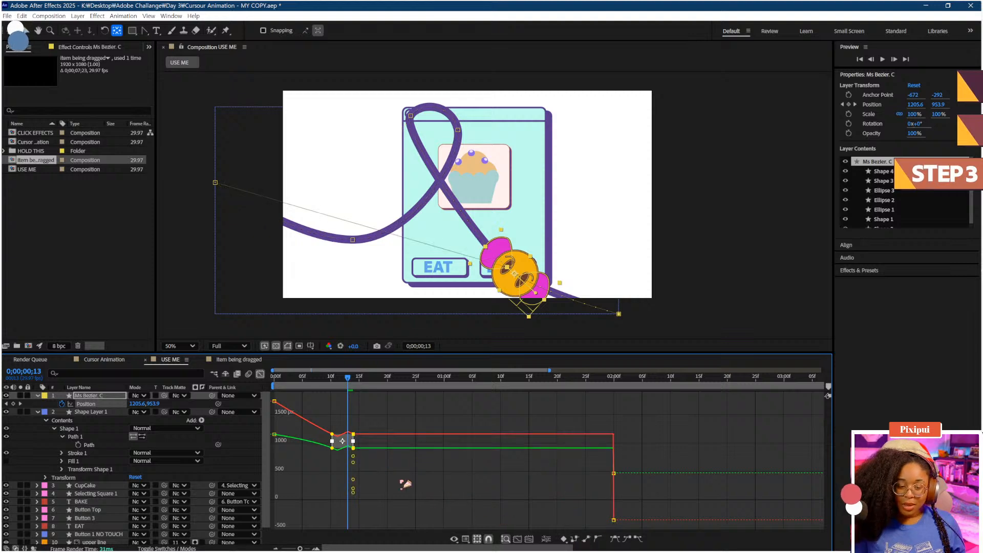
# Step: Undo the Hold conversion and spread the two Position keyframes over the BAKE button to frames 8 and 19
pyautogui.hotkey('ctrl', 'z')
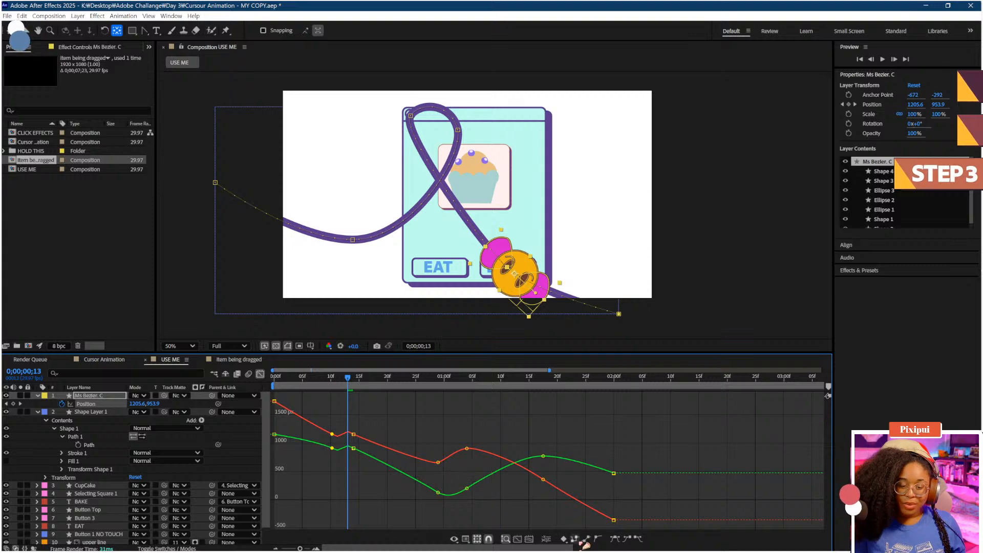
pyautogui.moveTo(392, 484); pyautogui.dragTo(356, 409)
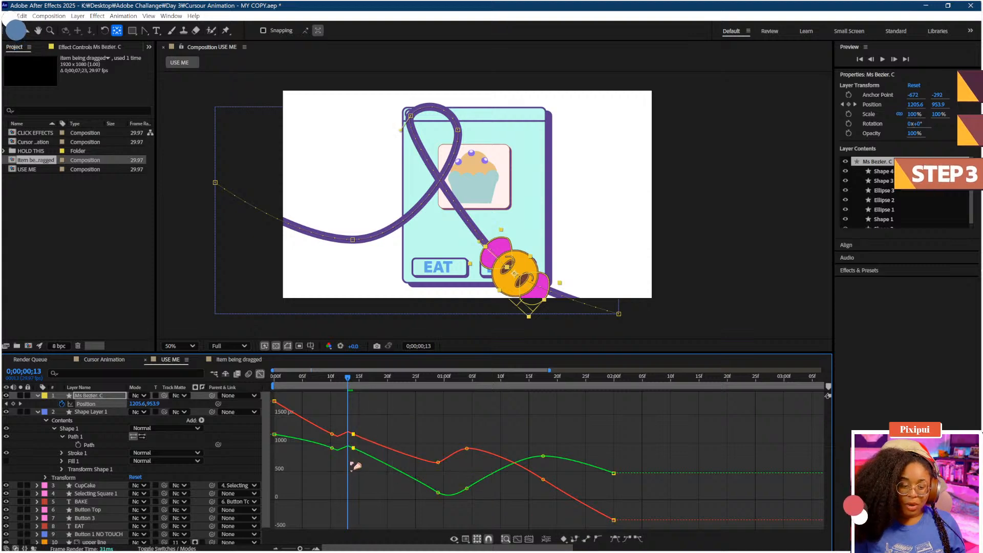
pyautogui.moveTo(355, 448); pyautogui.dragTo(384, 453)
pyautogui.hotkey('ctrl', 'z')
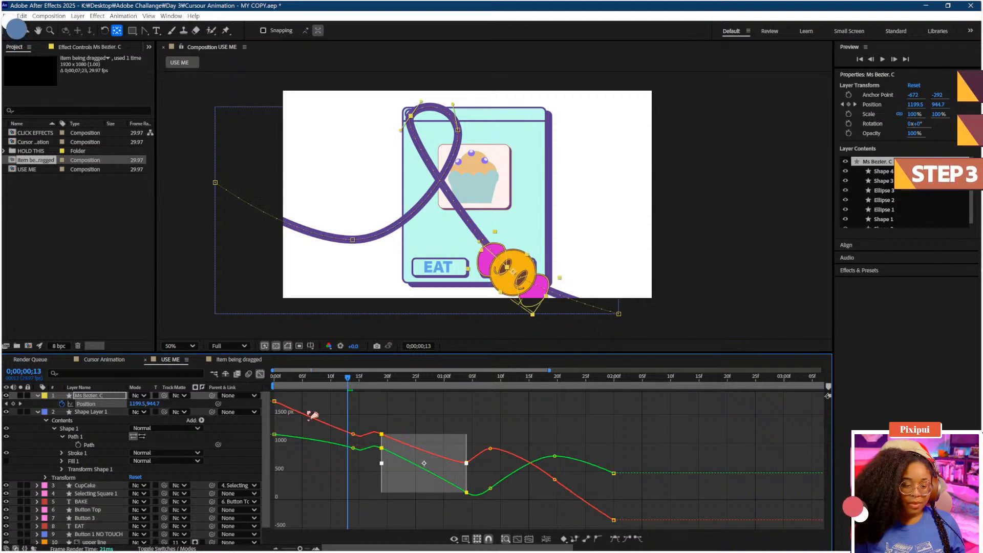
pyautogui.moveTo(313, 405)
pyautogui.mouseDown()
pyautogui.moveTo(361, 461)
pyautogui.moveTo(319, 448)
pyautogui.mouseUp()
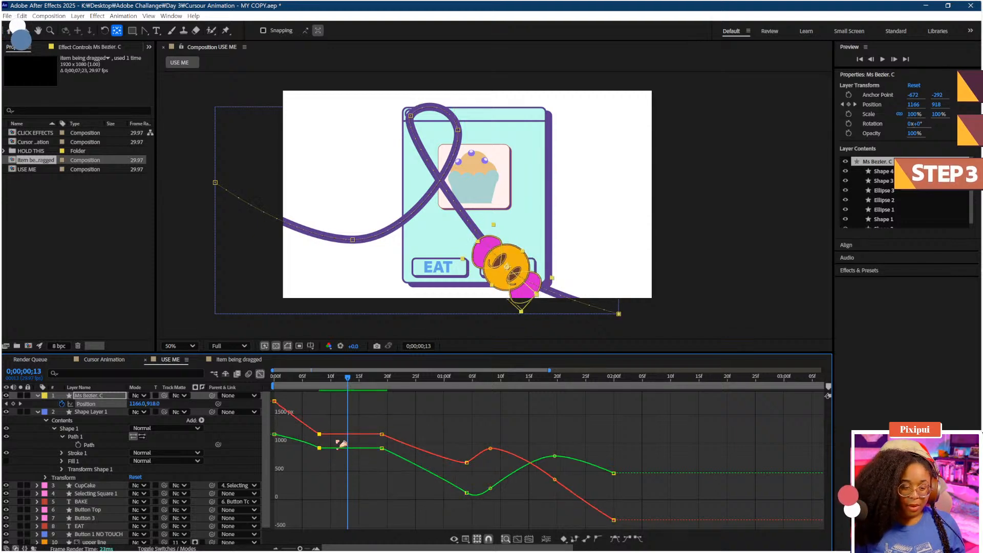
# Step: Preview the character's travel along the path with the retimed pause over the BAKE button
pyautogui.moveTo(340, 385); pyautogui.dragTo(287, 439)
pyautogui.press('space')
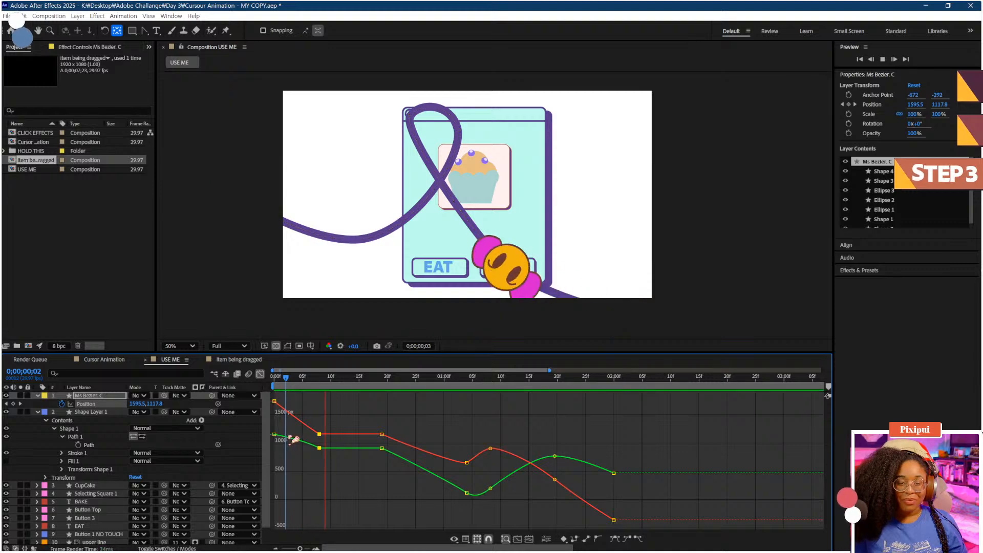
pyautogui.press('space')
# Step: Scale the Ms Bezier. C layer to 51% and replay its travel along the path from the first frame
pyautogui.click(93, 395)
pyautogui.press('s')
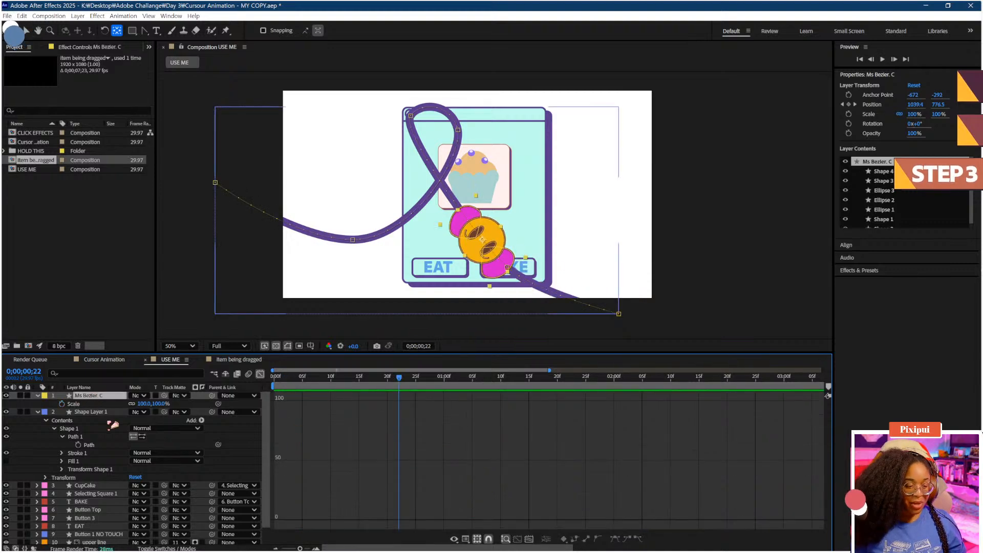
pyautogui.moveTo(146, 404); pyautogui.dragTo(121, 405)
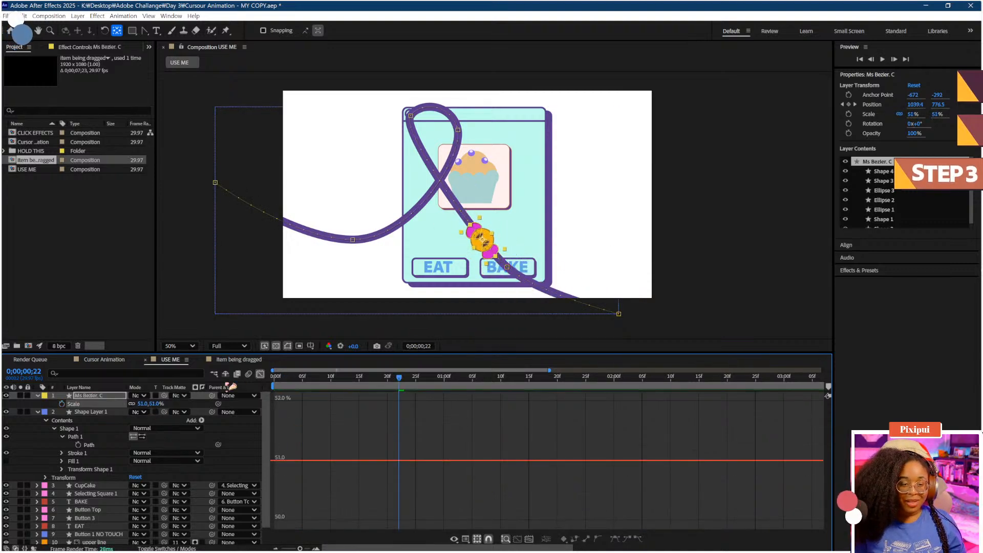
pyautogui.press('Home')
pyautogui.press('space')
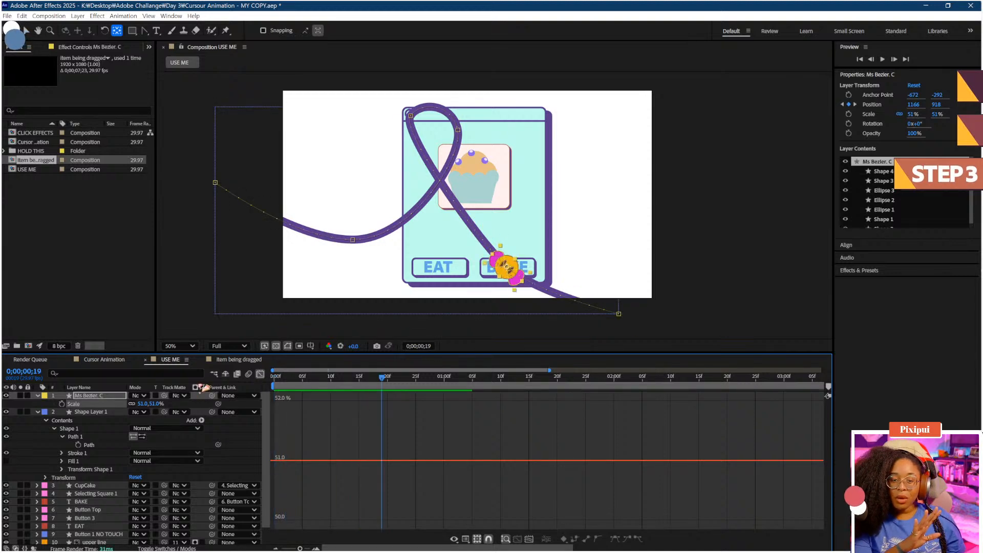
pyautogui.press('space')
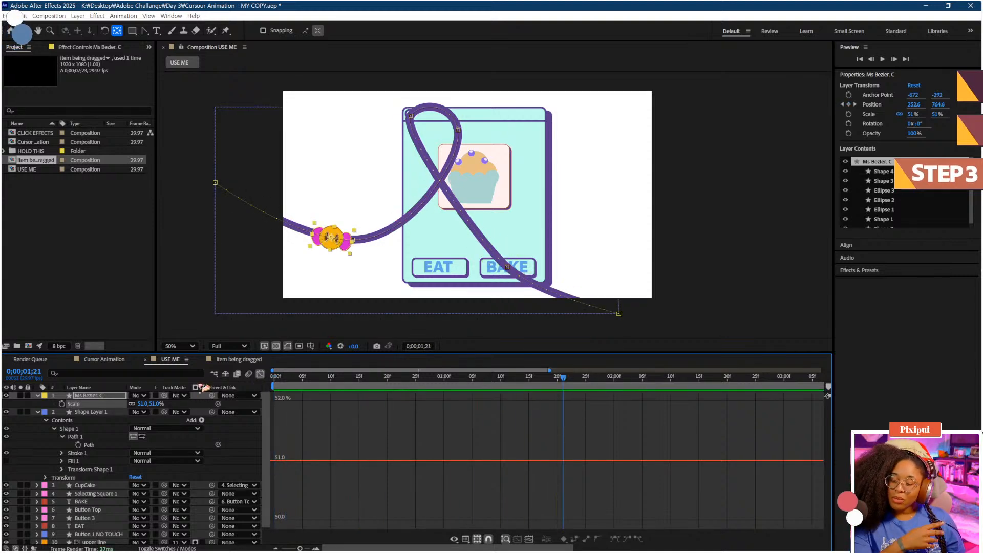
pyautogui.press('Home')
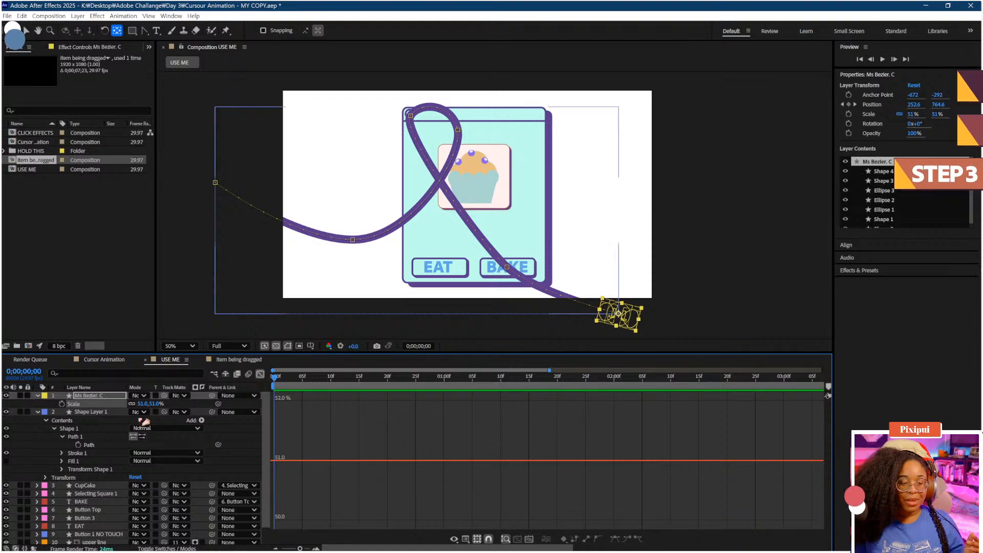
# Step: Add Trim Paths to Shape Layer 1, expand its properties and switch from the Graph Editor to the layer bars
pyautogui.click(90, 413)
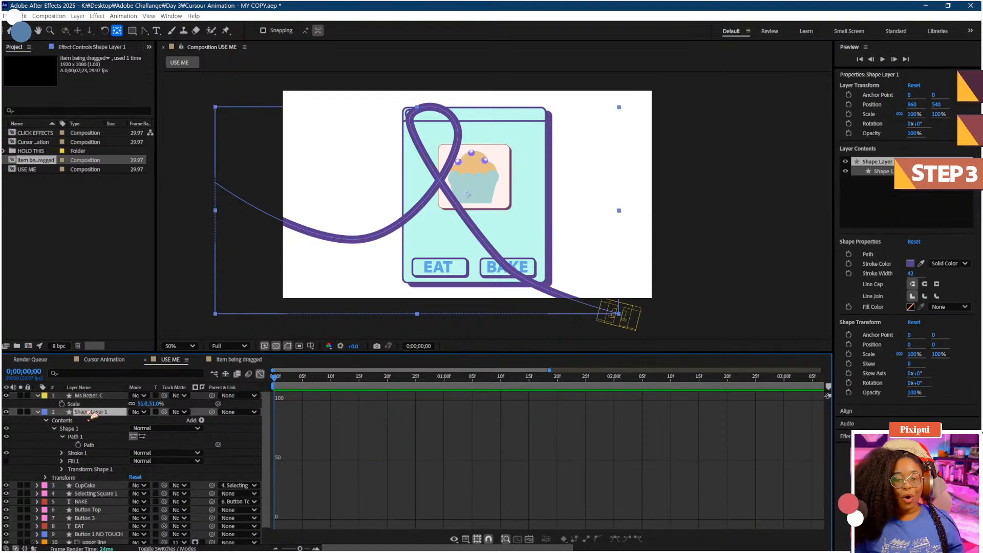
pyautogui.rightClick(90, 412)
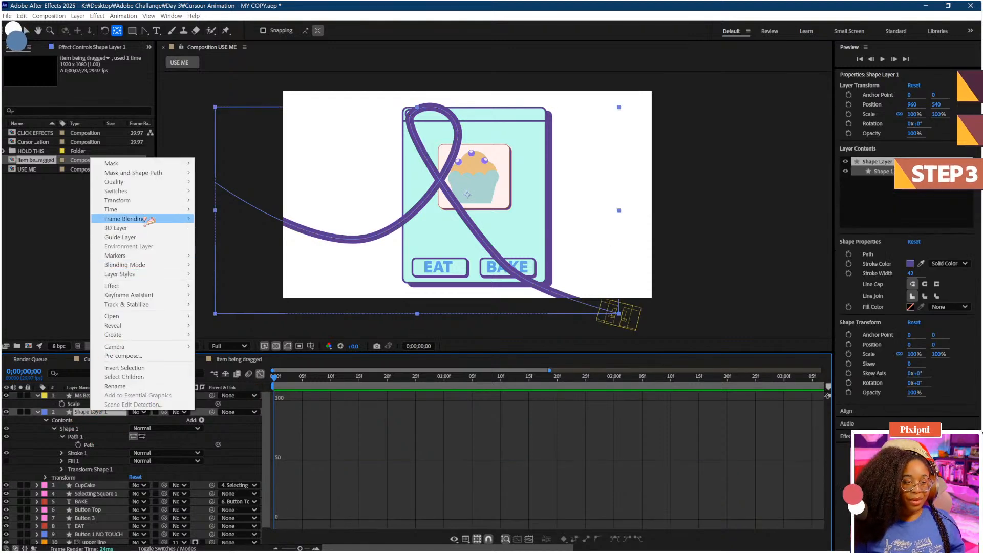
pyautogui.click(114, 421)
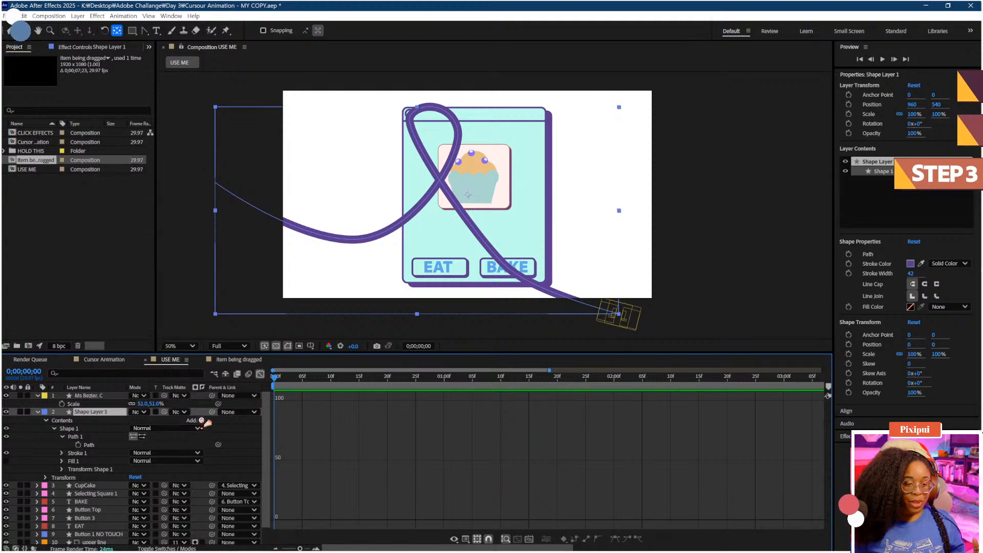
pyautogui.click(202, 420)
pyautogui.click(205, 365)
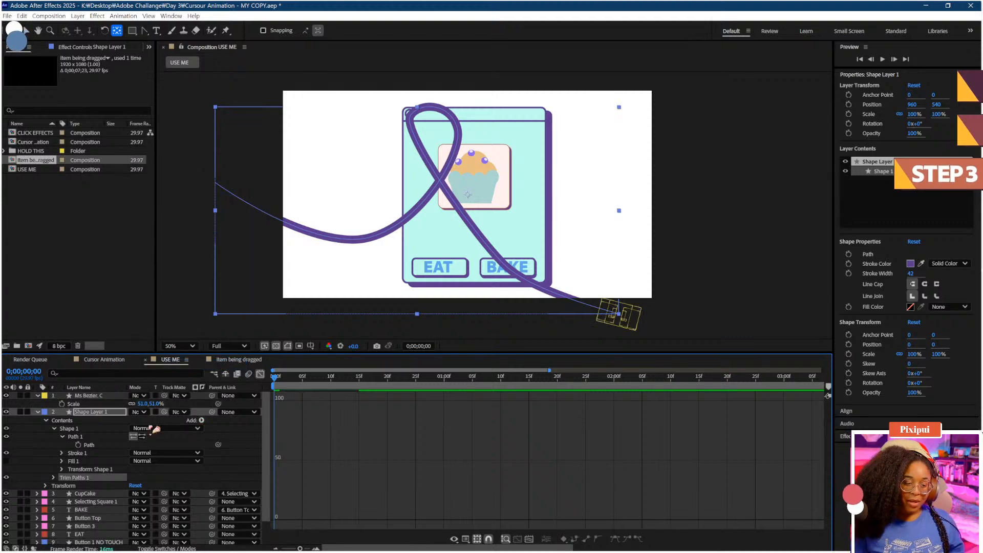
pyautogui.click(54, 477)
pyautogui.click(260, 375)
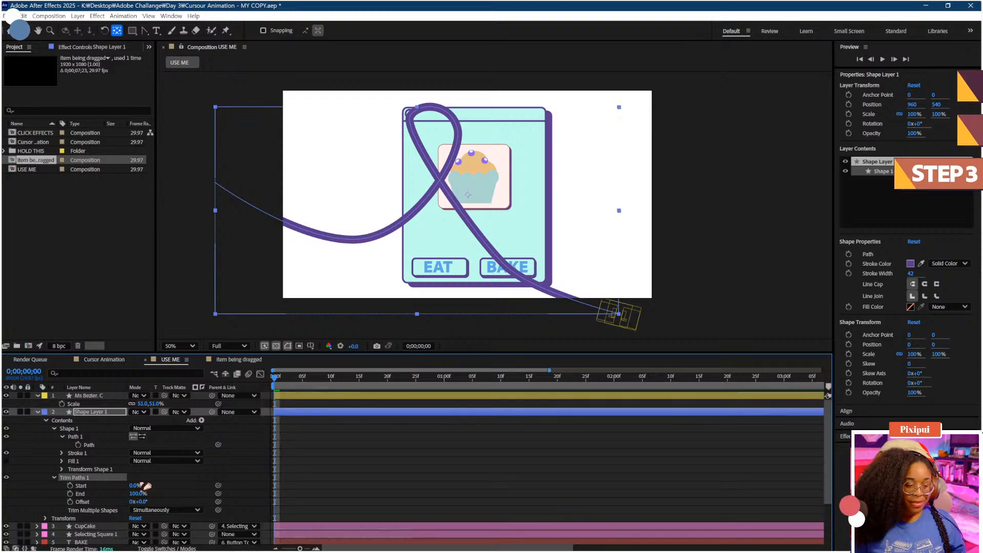
# Step: At frame 7, set the Trim Paths End to 16% and give the purple line a round line cap
pyautogui.moveTo(288, 384); pyautogui.dragTo(315, 382)
pyautogui.scroll(1, 515, 270)
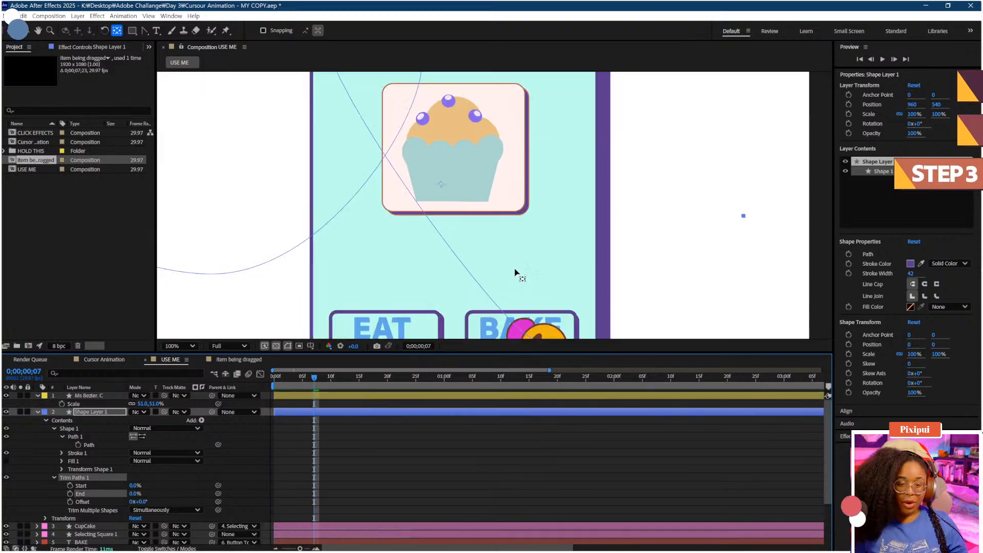
pyautogui.moveTo(493, 262); pyautogui.dragTo(425, 150)
pyautogui.moveTo(134, 496); pyautogui.dragTo(139, 492)
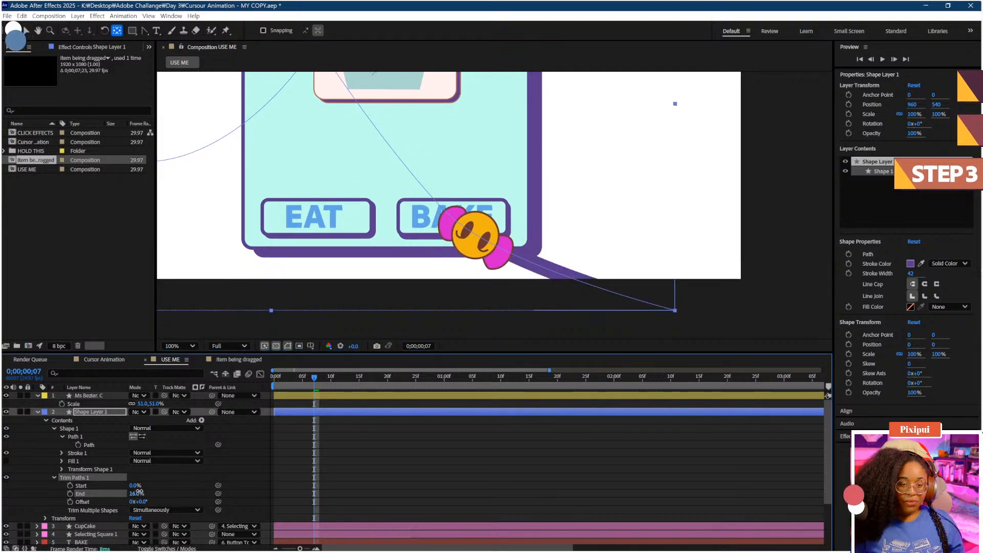
pyautogui.click(924, 285)
# Step: Keyframe the Trim Paths Start and End at frame 7, and set Start to 18% and End to 17% at frame 13
pyautogui.click(70, 493)
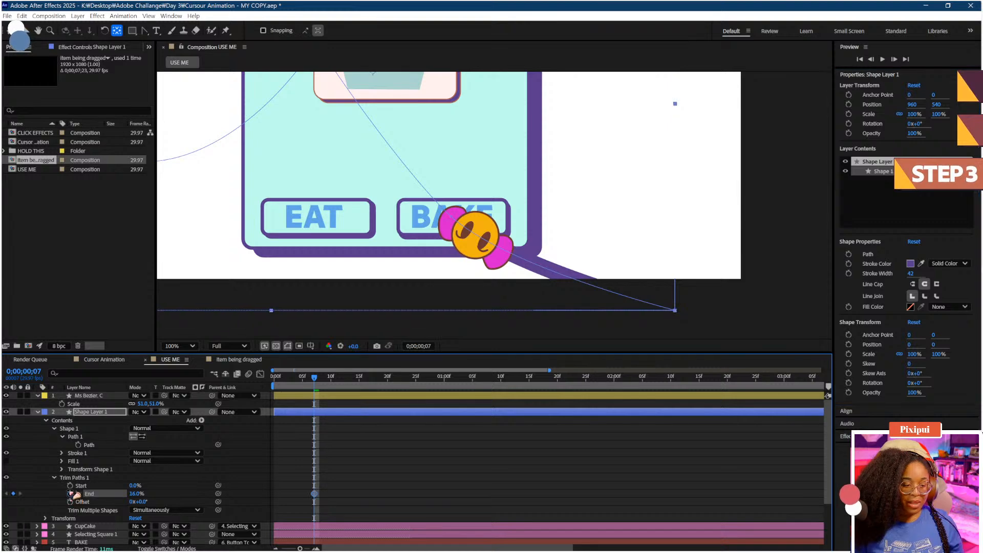
pyautogui.click(70, 485)
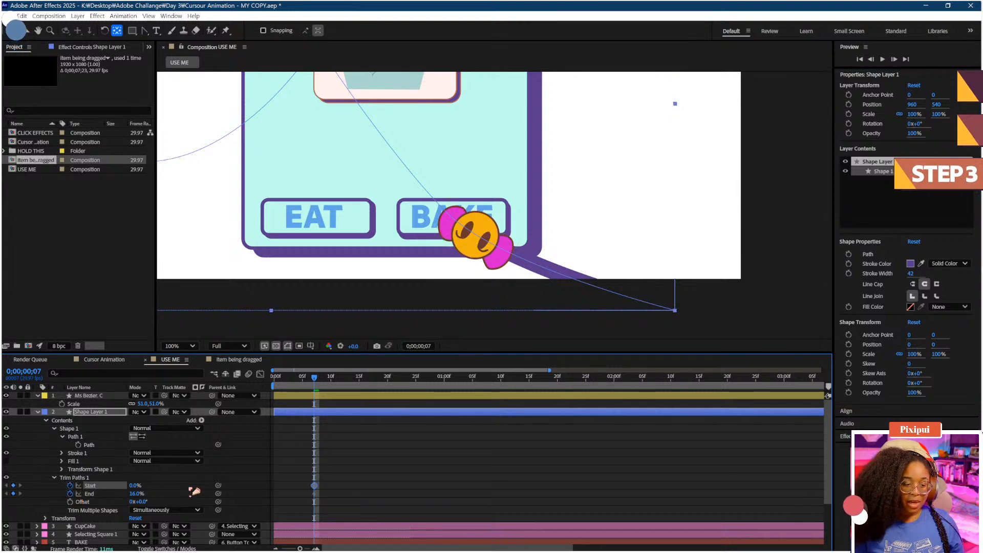
pyautogui.moveTo(333, 380); pyautogui.dragTo(348, 379)
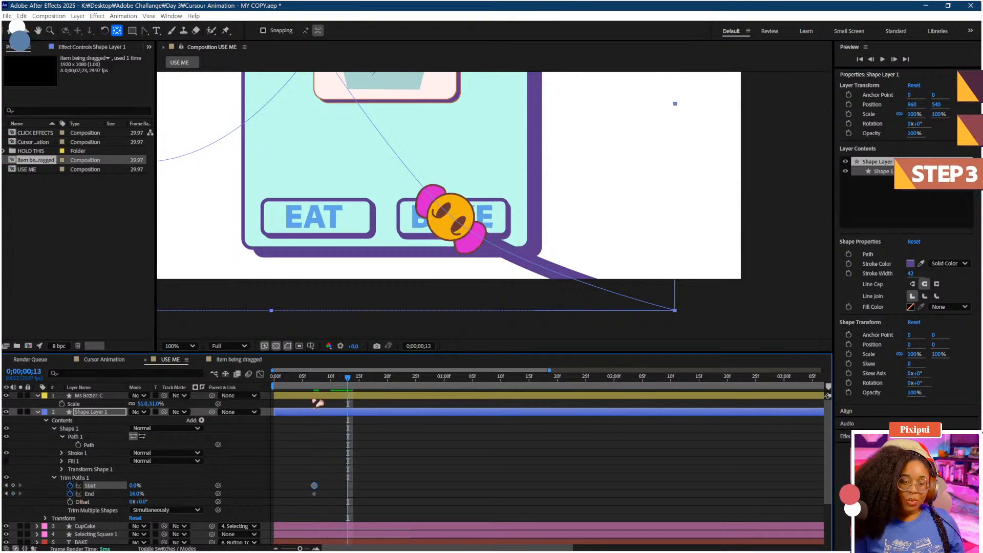
pyautogui.moveTo(140, 493); pyautogui.dragTo(142, 486)
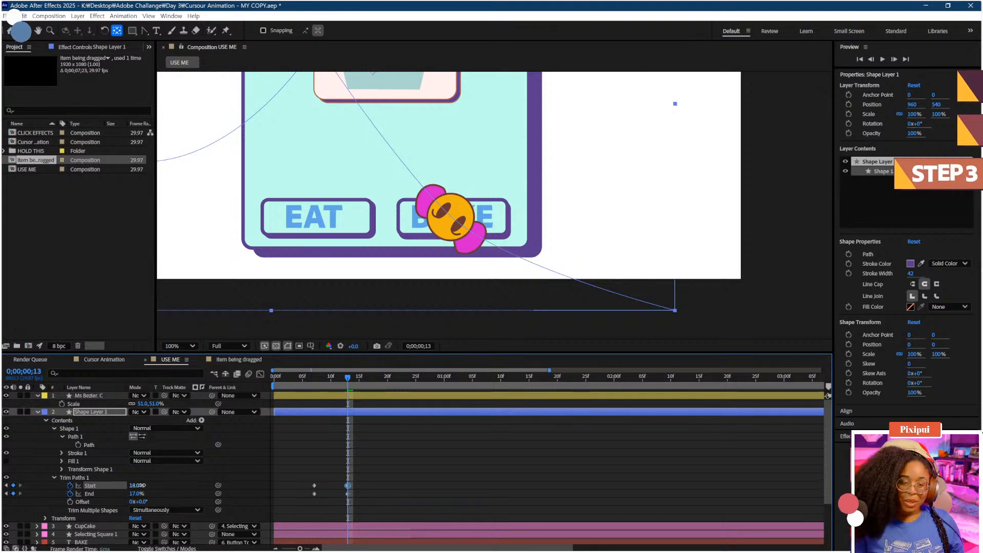
# Step: Set the Trim Paths End to 5% at frame 5 and preview the line drawing toward the BAKE button
pyautogui.moveTo(308, 381); pyautogui.dragTo(302, 391)
pyautogui.press('space')
pyautogui.press('space')
pyautogui.click(314, 384)
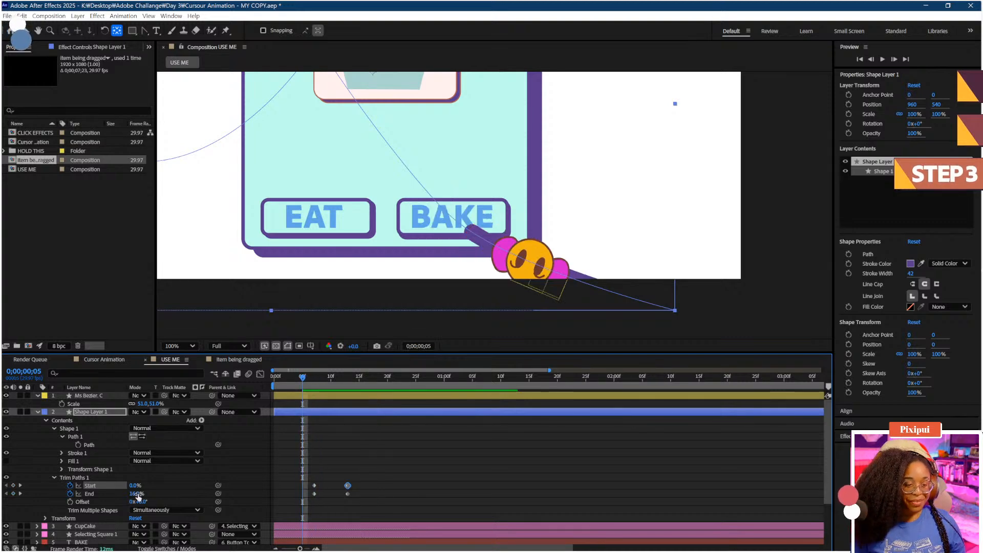
pyautogui.moveTo(137, 494); pyautogui.dragTo(131, 494)
pyautogui.scroll(-2, 376, 307)
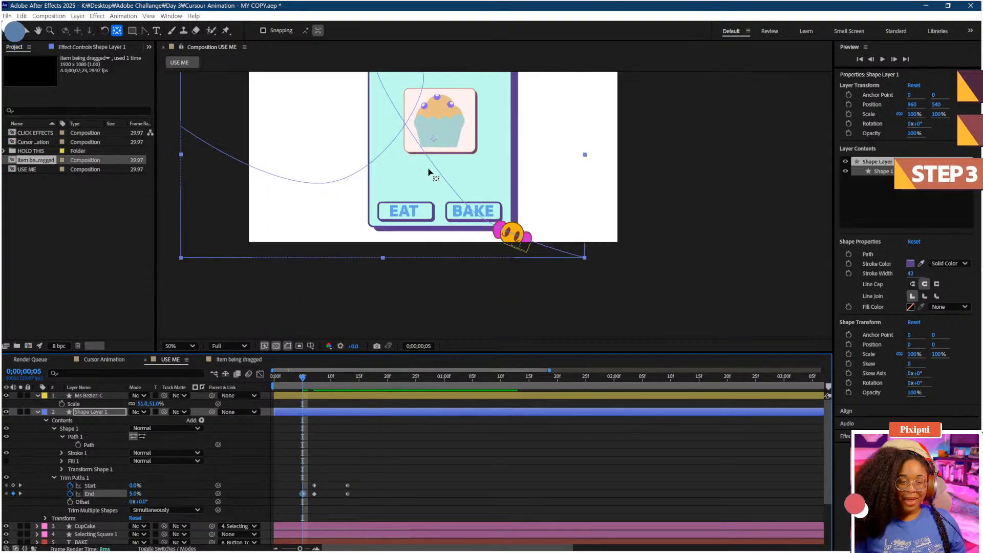
pyautogui.press('space')
pyautogui.press('space')
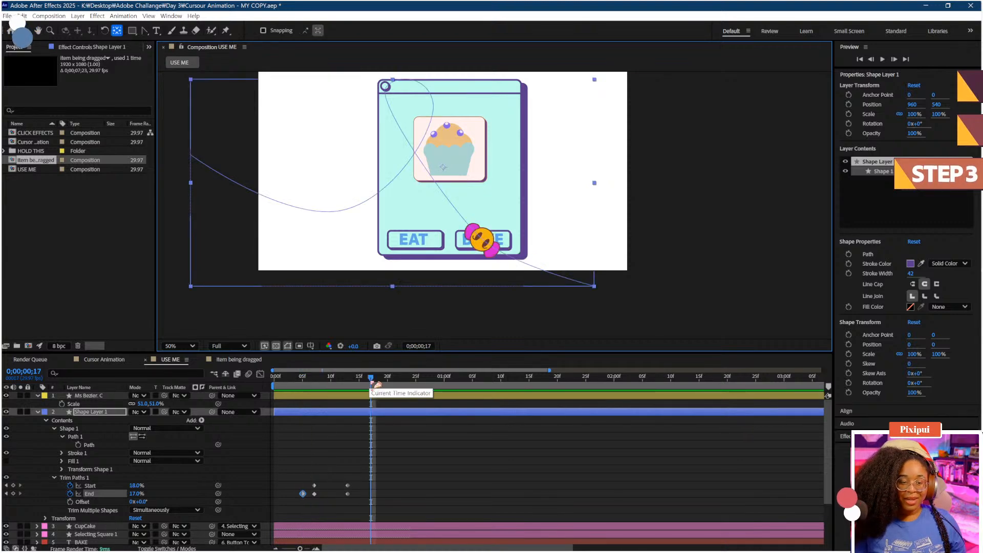
# Step: Copy the frame 13 Start and End keyframes to frame 25, and extend End toward the character at 0;00;01;00
pyautogui.moveTo(372, 380); pyautogui.dragTo(416, 380)
pyautogui.moveTo(367, 477); pyautogui.dragTo(346, 507)
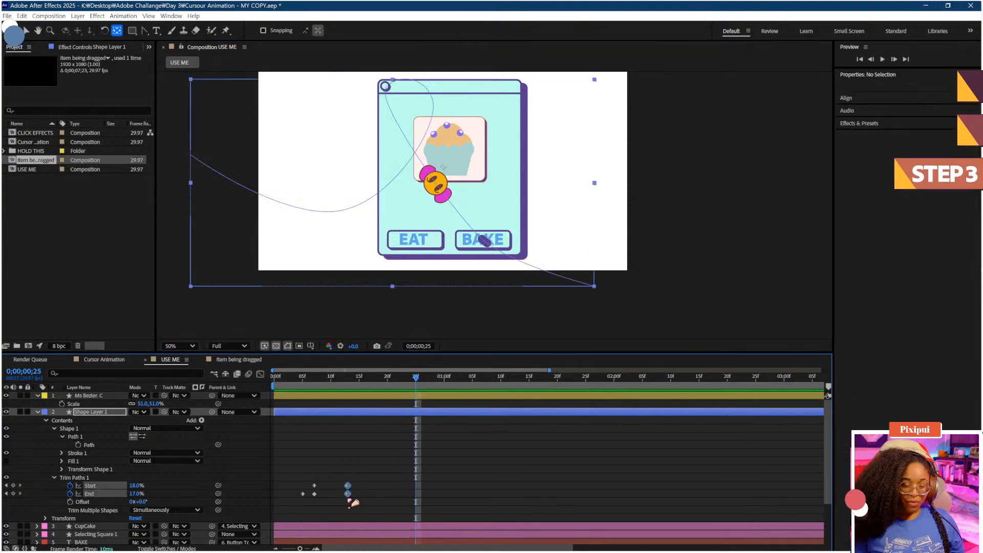
pyautogui.click(440, 379)
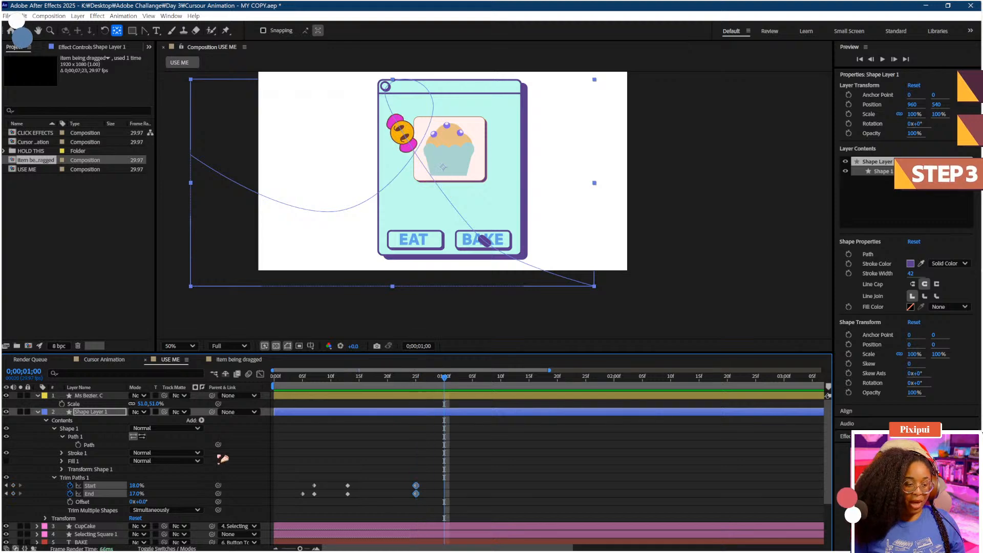
pyautogui.click(154, 494)
pyautogui.moveTo(135, 492); pyautogui.dragTo(143, 491)
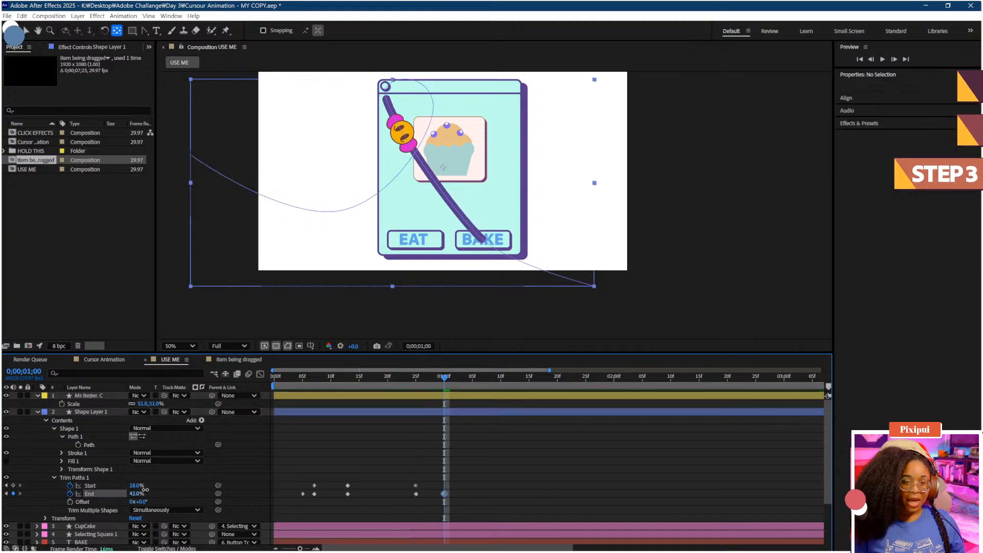
# Step: Set both the Trim Paths Start and End to 100% at 0;00;02;04
pyautogui.click(409, 411)
pyautogui.press('space')
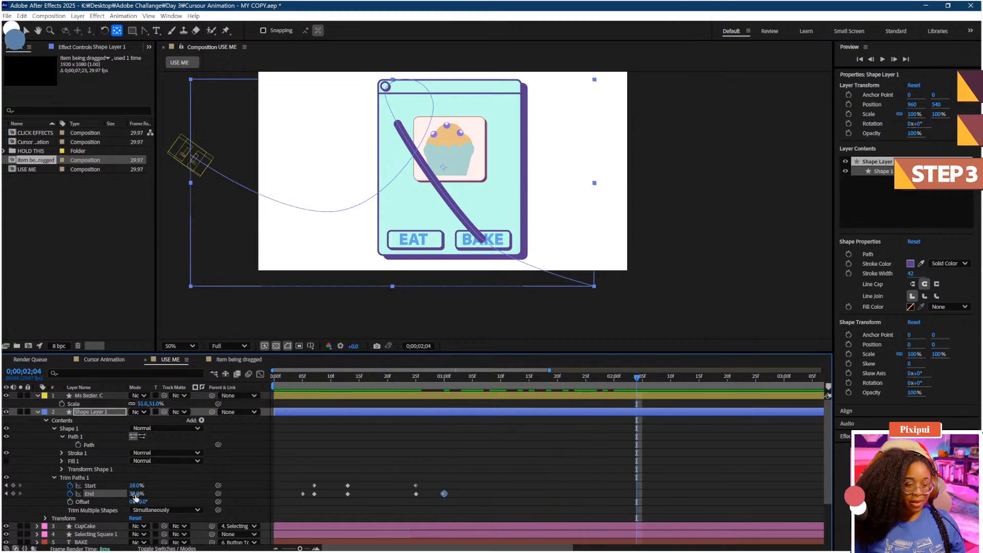
pyautogui.moveTo(134, 495); pyautogui.dragTo(200, 484)
# Step: Preview the complete line trim animation together with the character from the first frame
pyautogui.moveTo(440, 380); pyautogui.dragTo(272, 388)
pyautogui.scroll(-2, 495, 205)
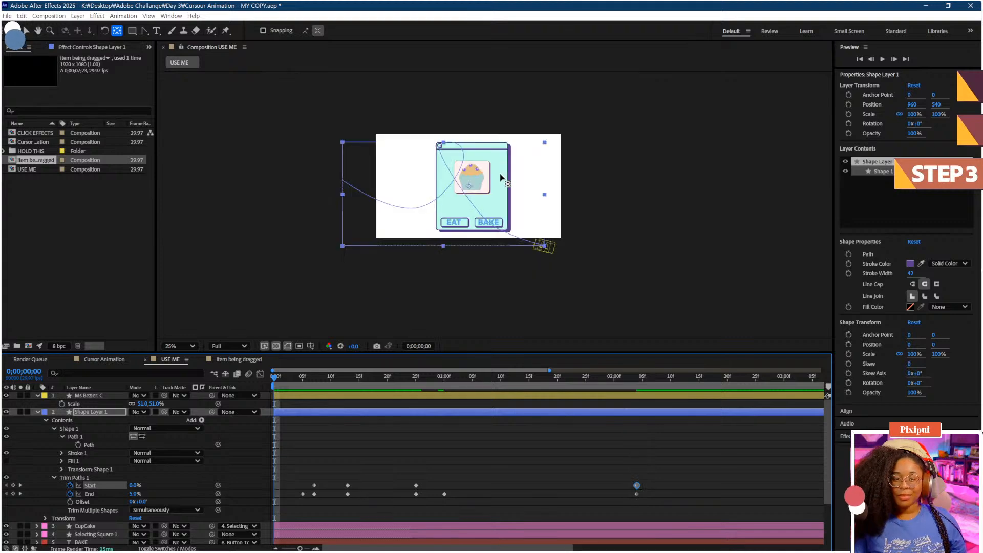
pyautogui.press('space')
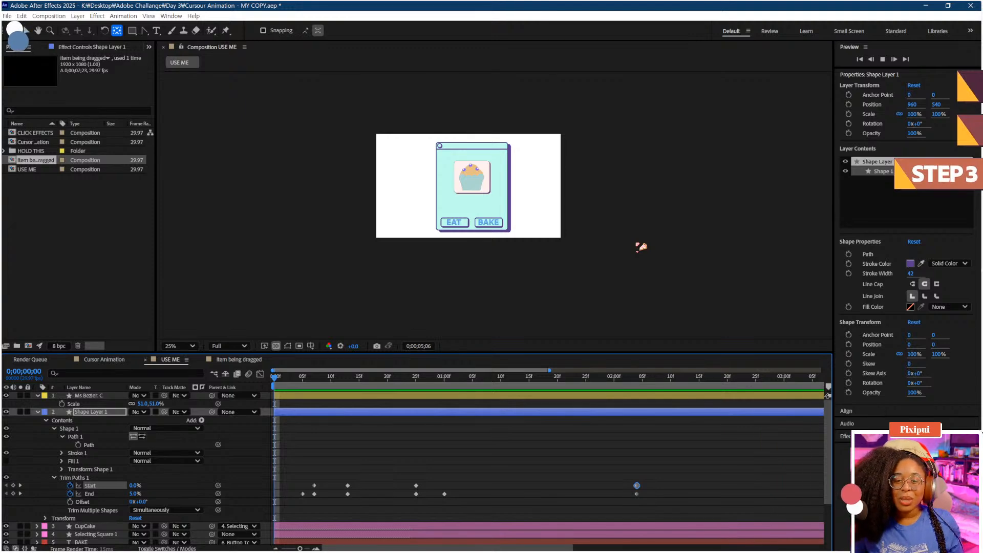
pyautogui.press('space')
# Step: Collapse Shape Layer 1, add a Position keyframe to the Button Top layer and place it at frame 3
pyautogui.press('.')
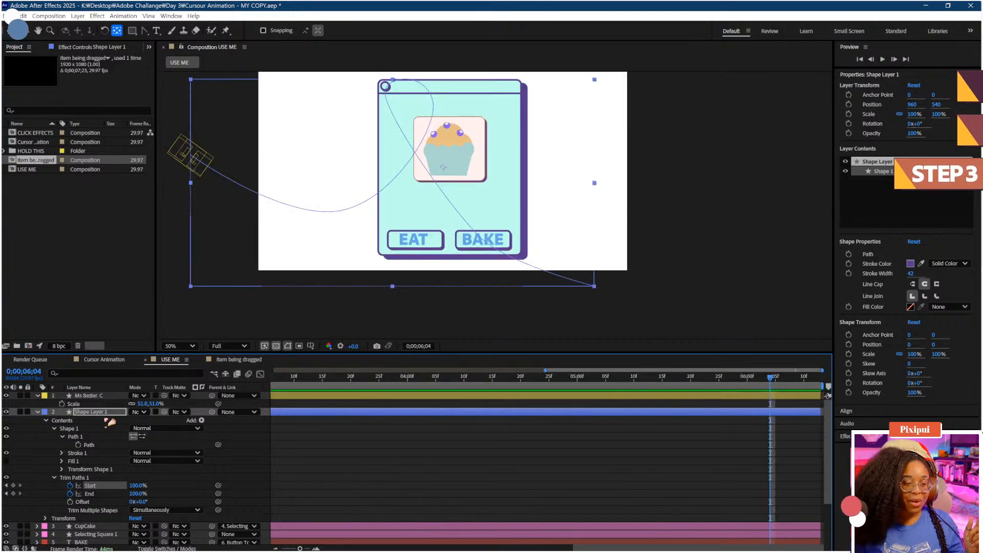
pyautogui.click(39, 413)
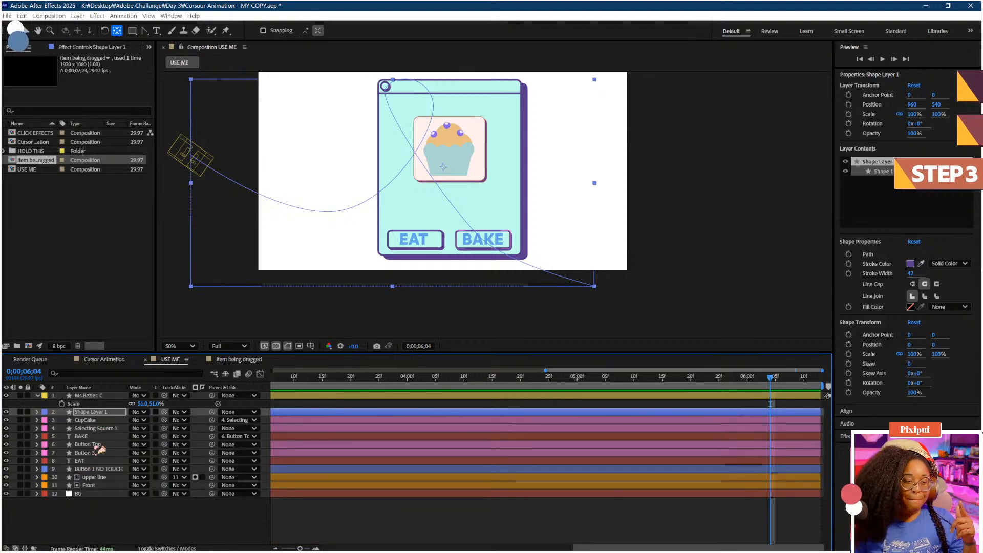
pyautogui.click(98, 446)
pyautogui.click(395, 378)
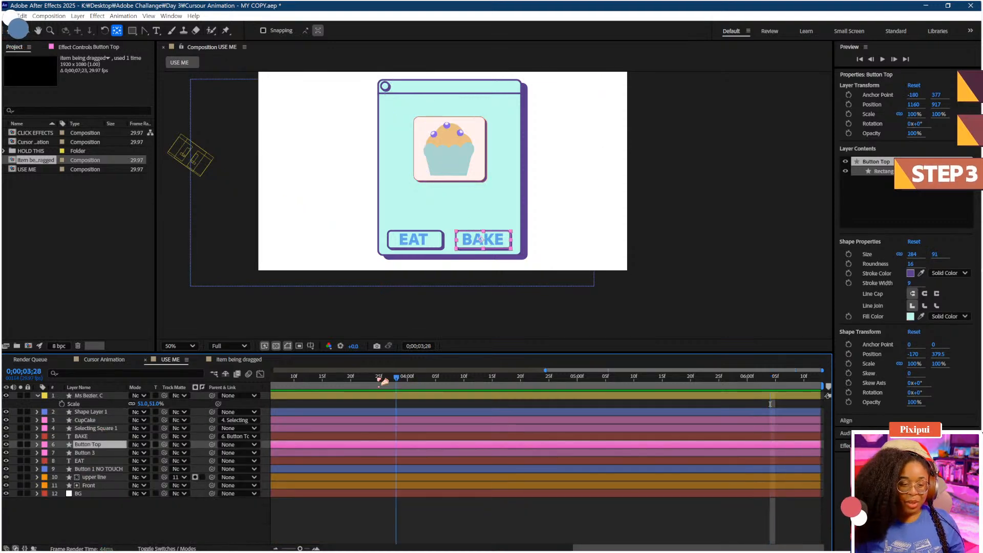
pyautogui.moveTo(333, 385); pyautogui.dragTo(278, 384)
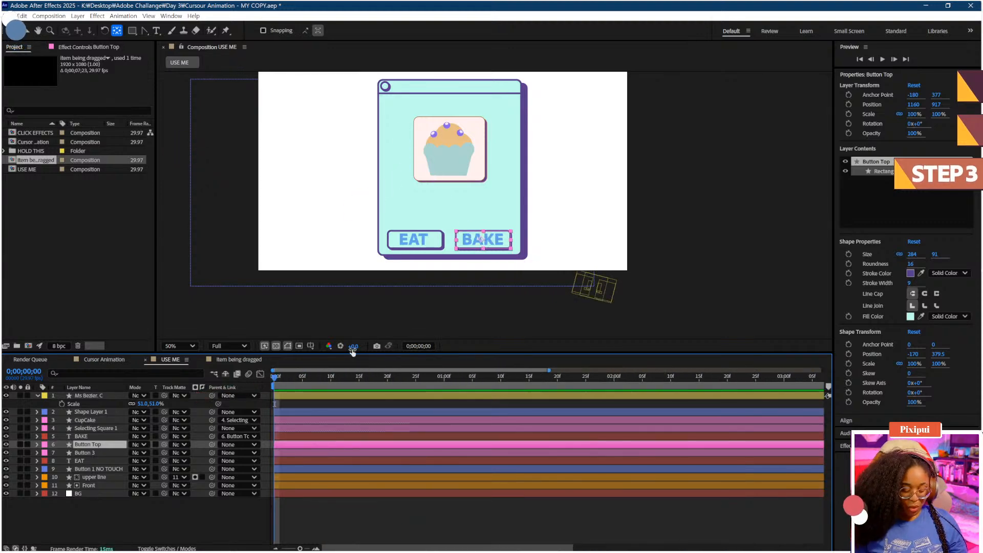
pyautogui.press('g')
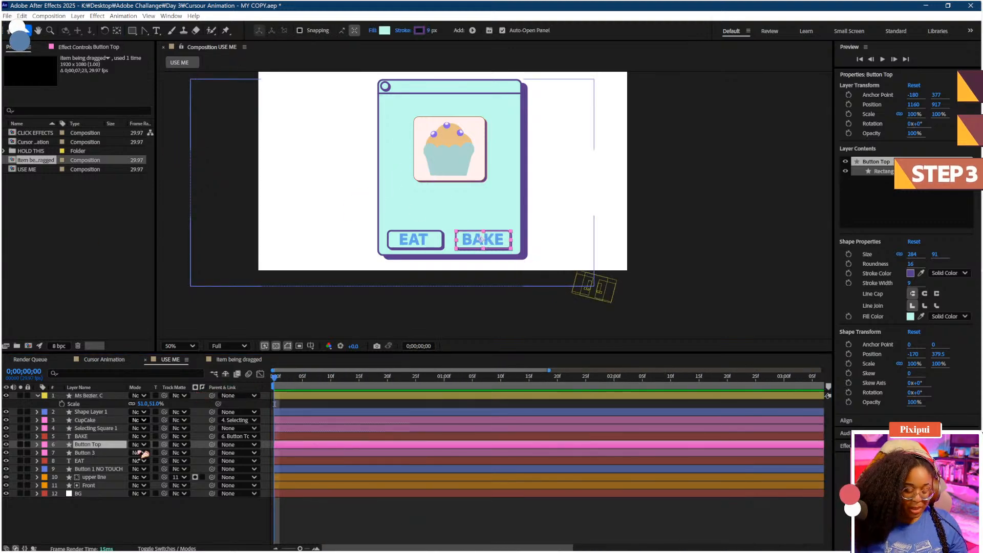
pyautogui.hotkey('alt', 'shift', 'p')
pyautogui.moveTo(275, 453); pyautogui.dragTo(291, 453)
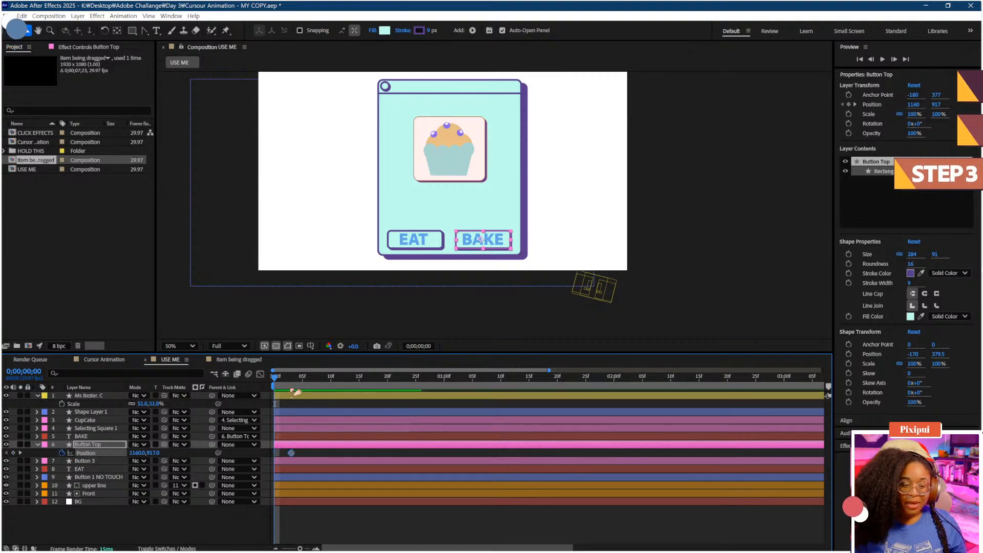
# Step: Move Button Top down and right to 1174, 931 at frame 8 and shift its first Position keyframe slightly earlier
pyautogui.moveTo(298, 377); pyautogui.dragTo(326, 378)
pyautogui.moveTo(471, 245); pyautogui.dragTo(472, 248)
pyautogui.moveTo(326, 378); pyautogui.dragTo(353, 379)
pyautogui.moveTo(293, 446); pyautogui.dragTo(287, 455)
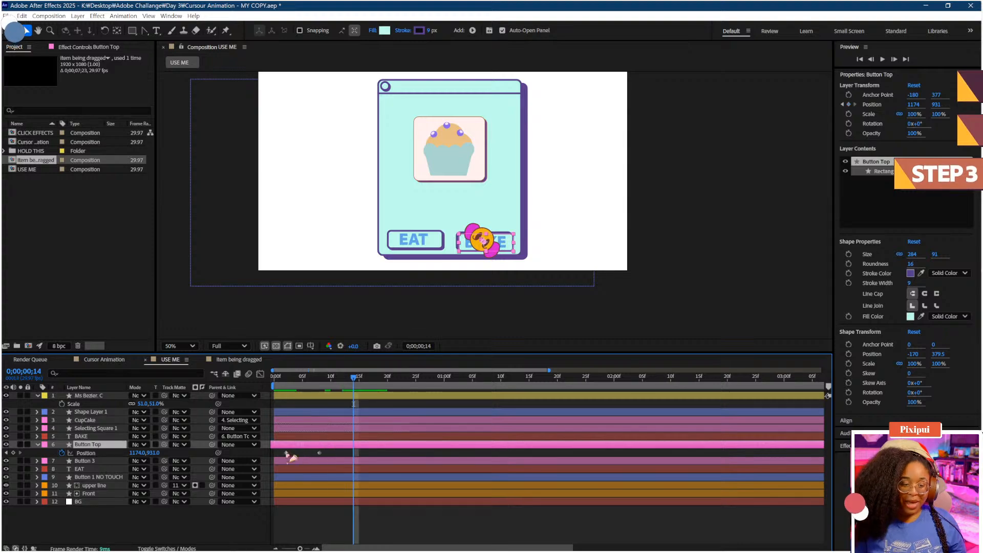
# Step: Preview the BAKE button's press movement and return to the first frame
pyautogui.press('space')
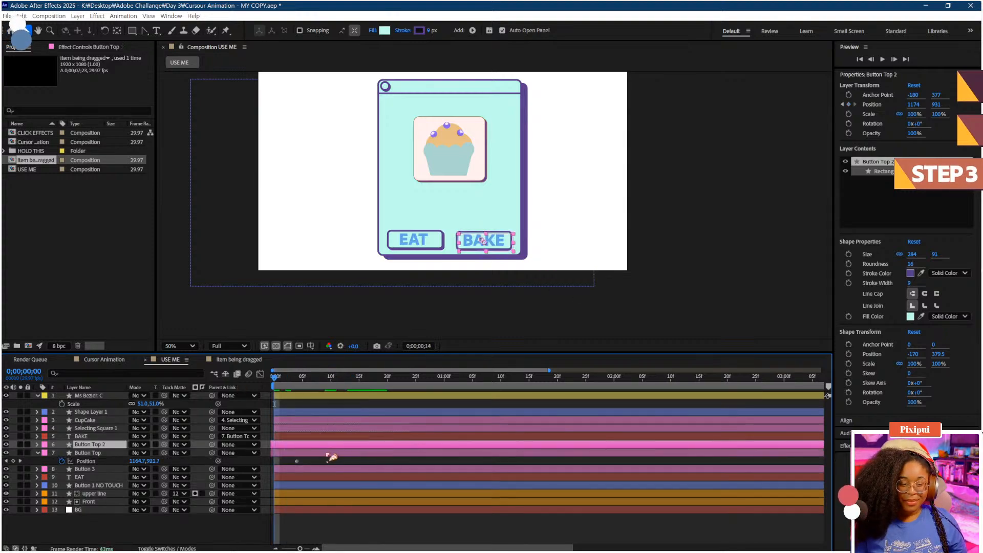
pyautogui.press('space')
pyautogui.press('Home')
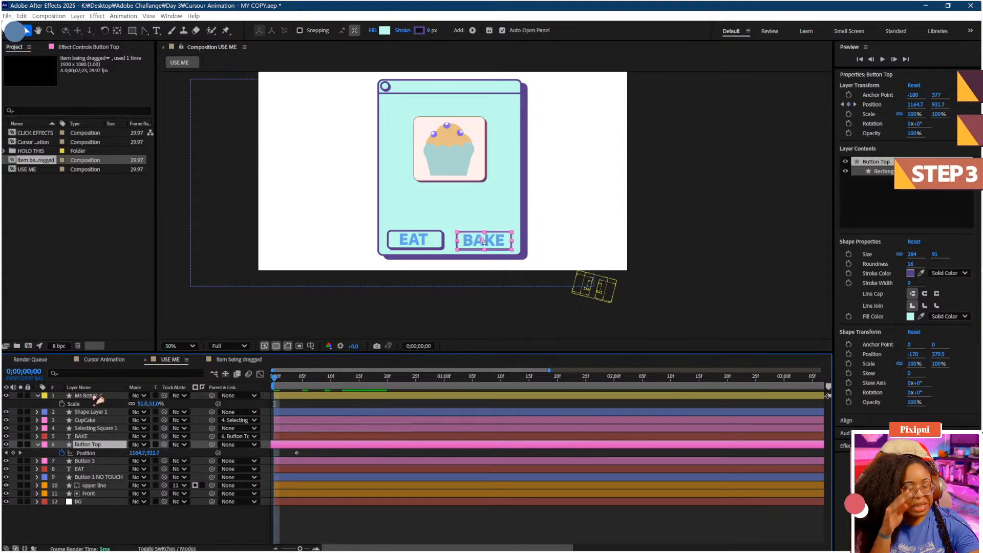